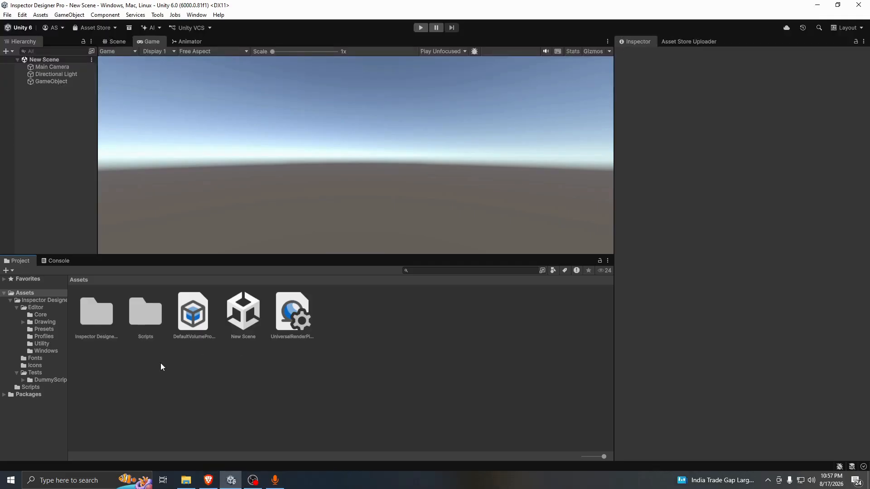
- Open the Scripts folder in the project assets and select the Inspector Designer demo script
{"action": "left_click", "coordinate": [87, 325]}
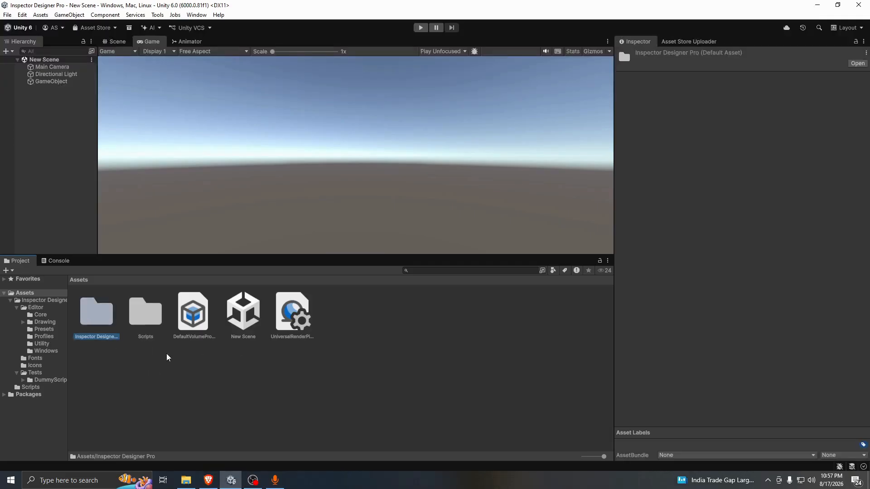
{"action": "left_click", "coordinate": [506, 431]}
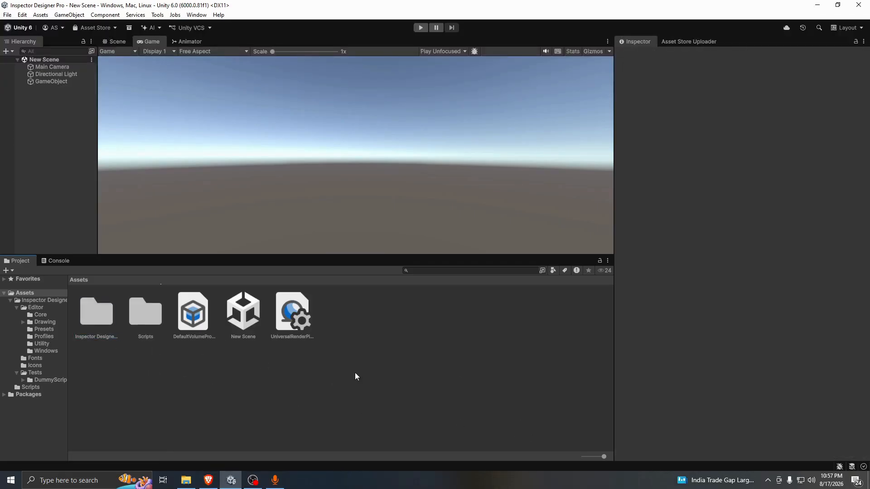
{"action": "double_click", "coordinate": [151, 319]}
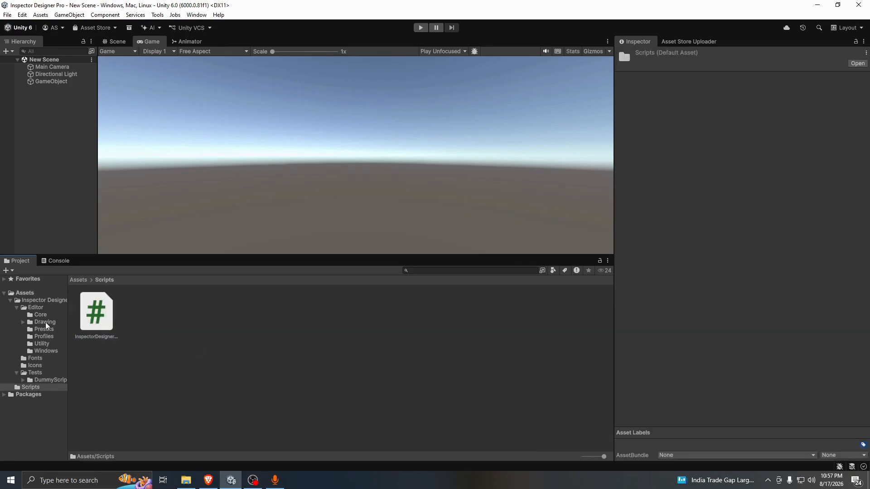
{"action": "left_click", "coordinate": [99, 315]}
- Select GameObject and create a Designer Pro profile from its Character Name field, opening that field's properties for editing
{"action": "left_click", "coordinate": [59, 81]}
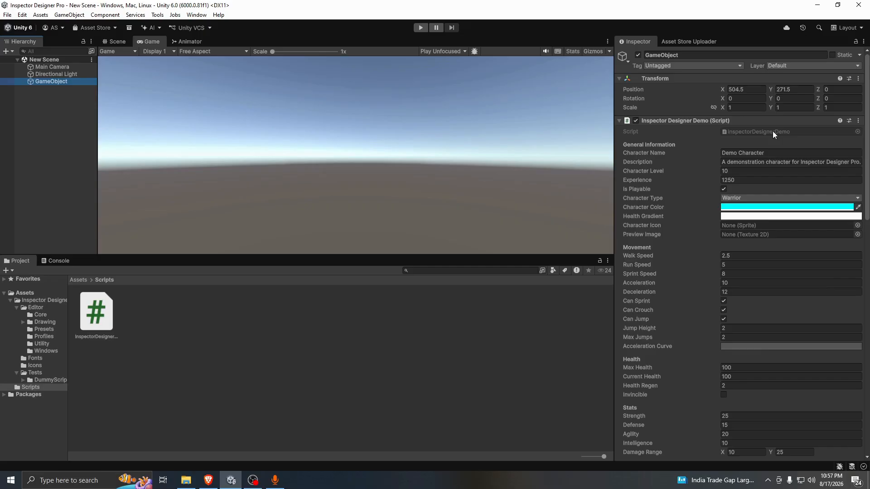
{"action": "right_click", "coordinate": [632, 152]}
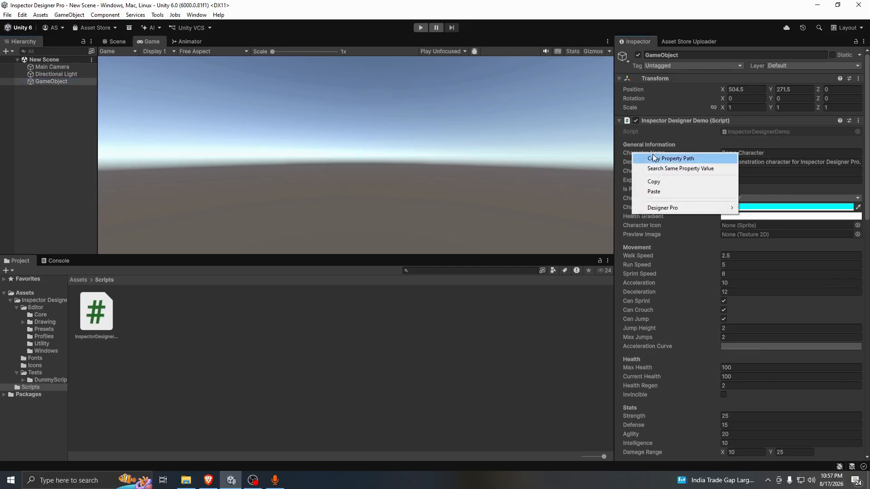
{"action": "mouse_move", "coordinate": [658, 211]}
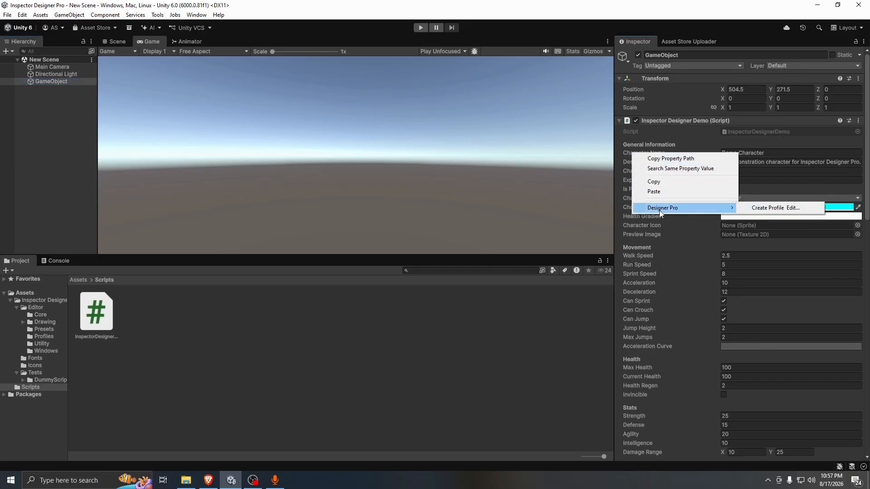
{"action": "left_click", "coordinate": [754, 209]}
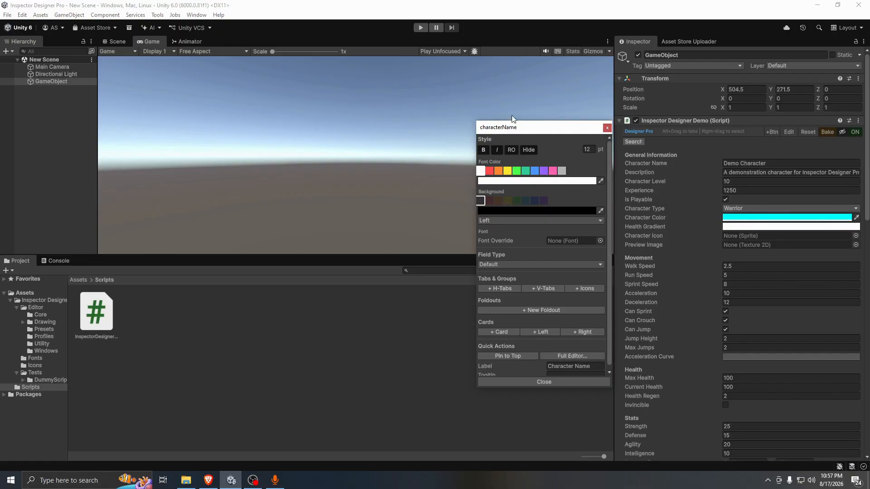
- Style the Character Name label as orange, bold and italic at 15 pt, leaving its background cleared after trying a brown one
{"action": "left_click", "coordinate": [490, 171]}
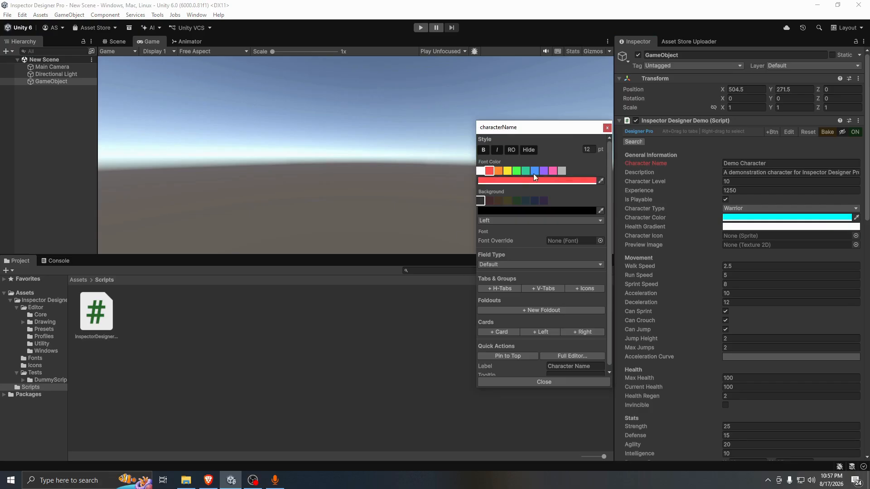
{"action": "left_click", "coordinate": [498, 172]}
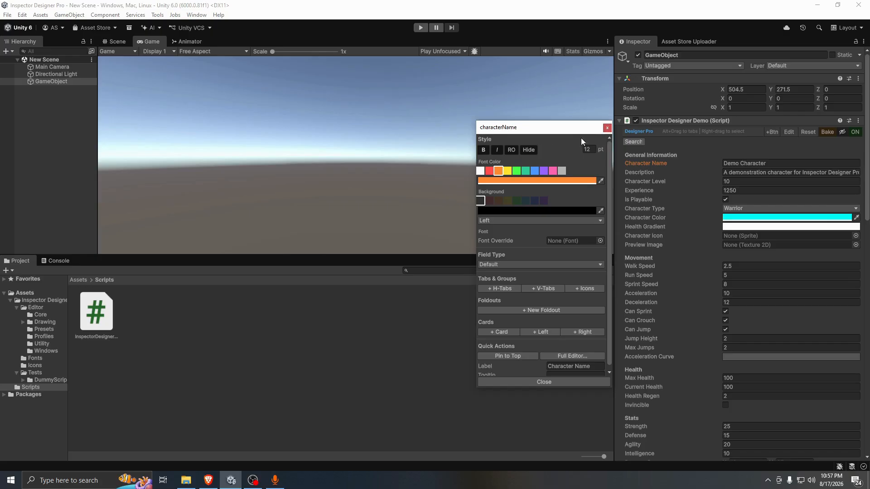
{"action": "left_click", "coordinate": [483, 151]}
{"action": "left_click", "coordinate": [588, 149]}
{"action": "type", "text": "15"}
{"action": "left_click", "coordinate": [498, 200]}
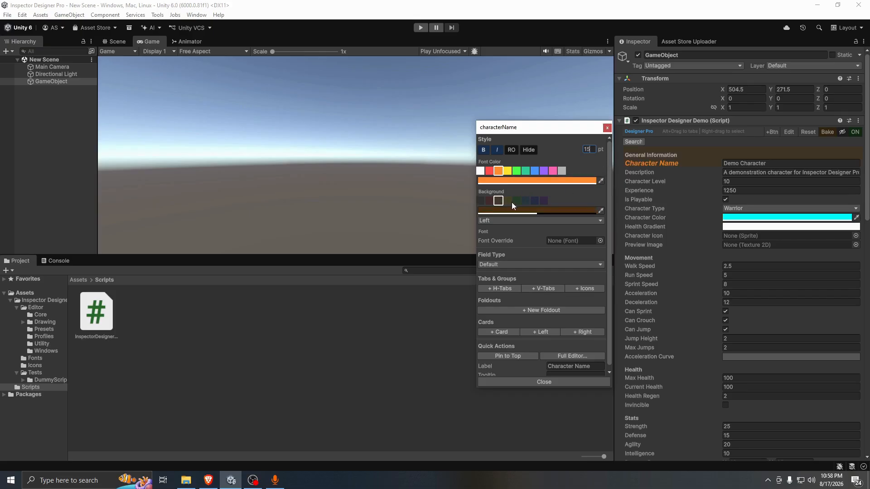
{"action": "left_click", "coordinate": [480, 200]}
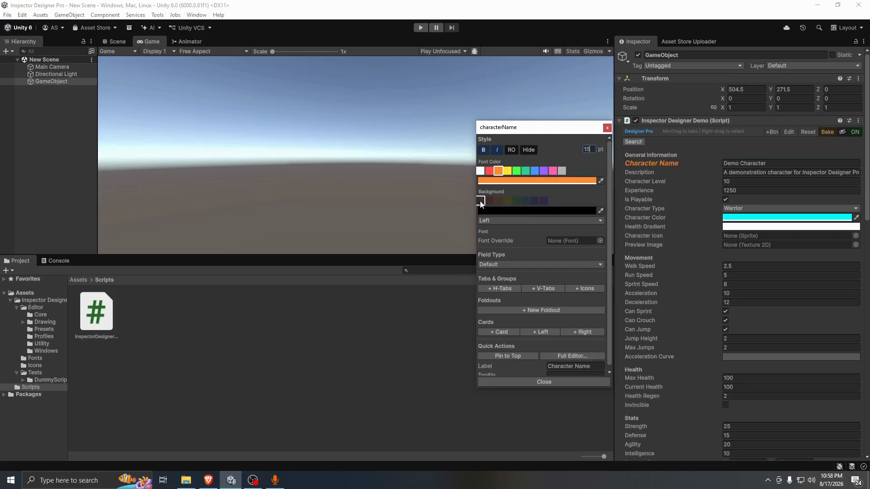
- Try the available fonts as Character Name's font override, choose the SuperBasic font, and close the field editor
{"action": "left_click", "coordinate": [599, 241]}
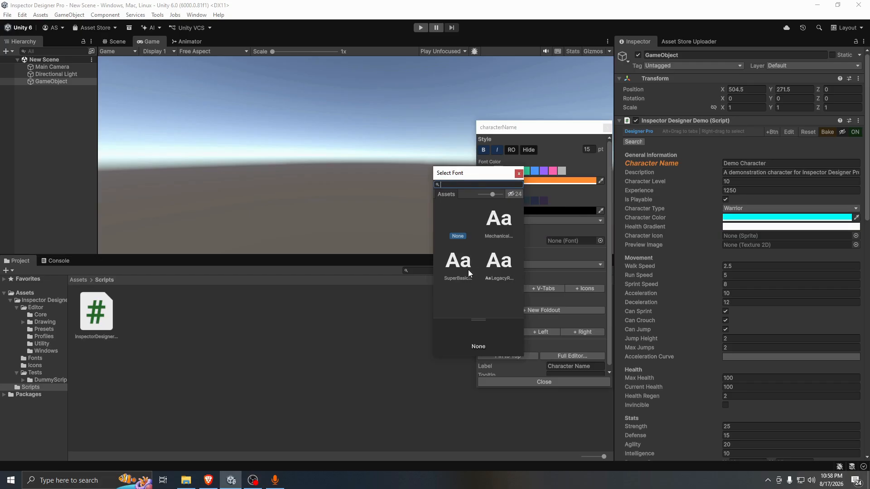
{"action": "left_click", "coordinate": [467, 268]}
{"action": "left_click", "coordinate": [502, 271]}
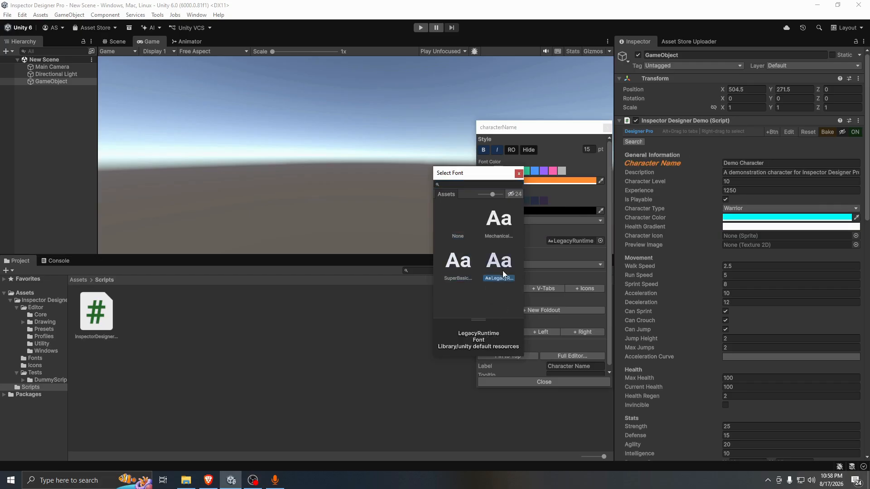
{"action": "left_click", "coordinate": [496, 227]}
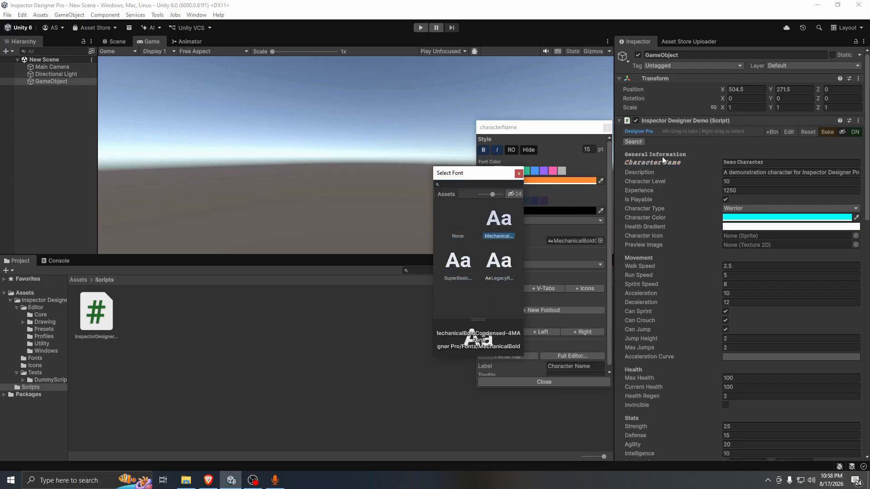
{"action": "double_click", "coordinate": [456, 262]}
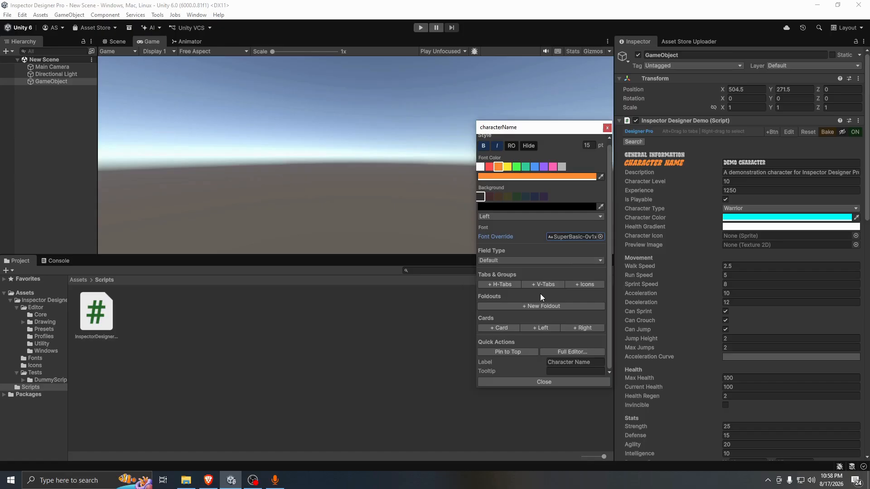
{"action": "left_click", "coordinate": [606, 128]}
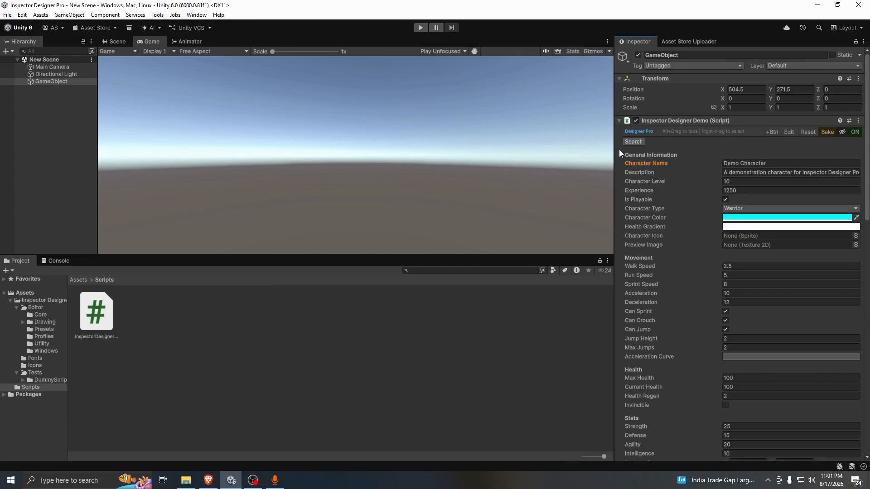
- Select the block of General Information fields and create a new horizontal tab group from them
{"action": "right_click_drag", "start_coordinate": [619, 149], "coordinate": [844, 252]}
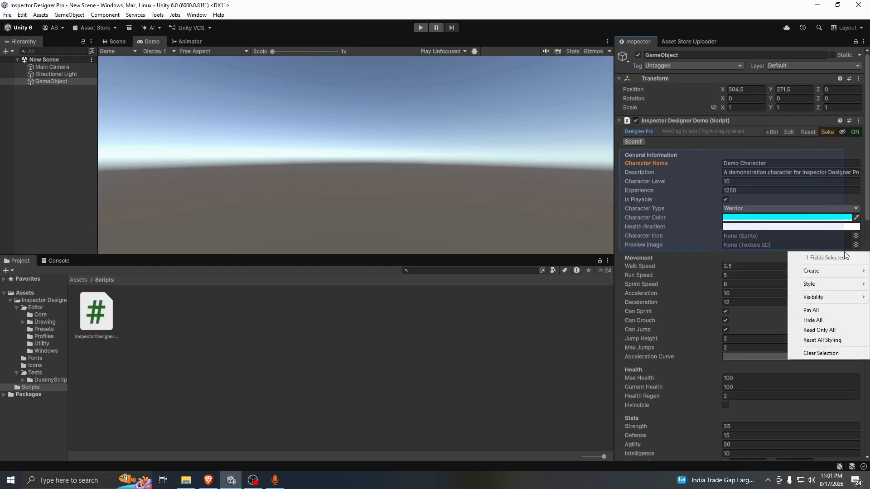
{"action": "mouse_move", "coordinate": [823, 273]}
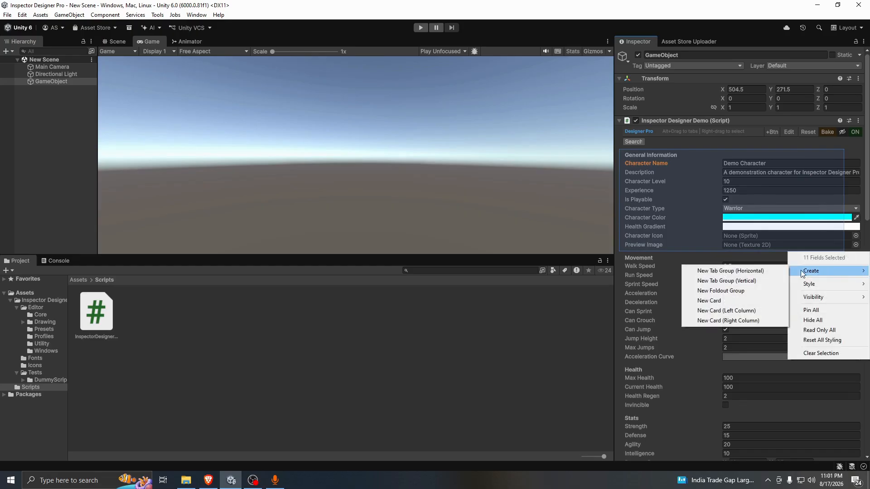
{"action": "left_click", "coordinate": [743, 272]}
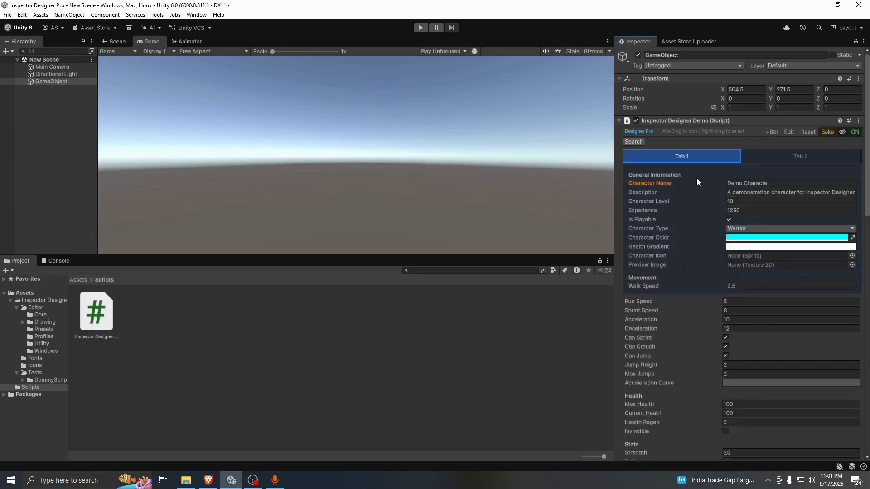
- Rename the first tab of the new tab group as Character
{"action": "right_click", "coordinate": [680, 156]}
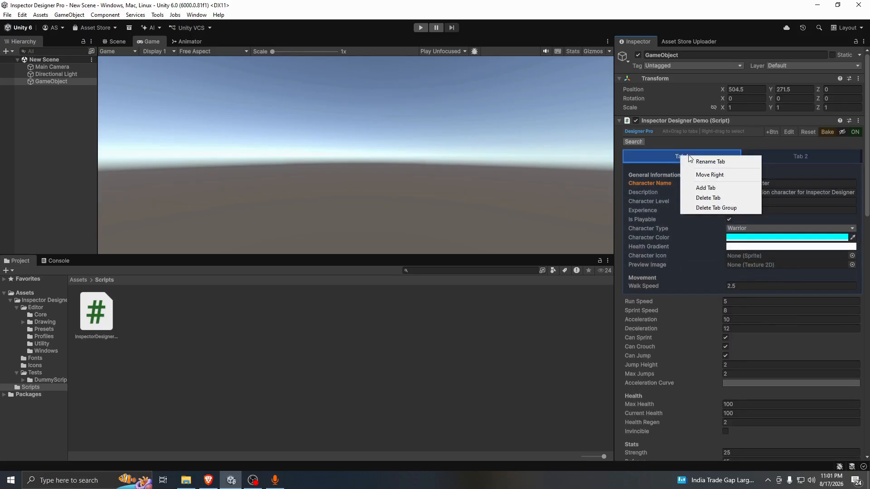
{"action": "left_click", "coordinate": [703, 158]}
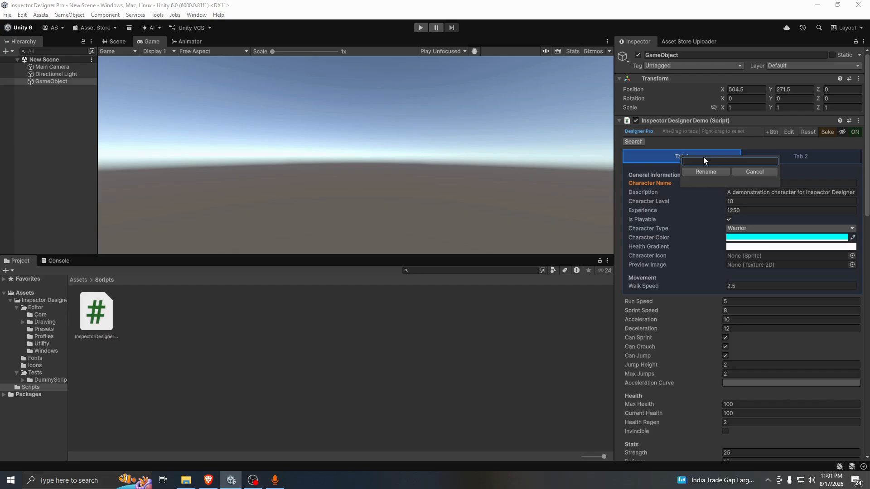
{"action": "type", "text": "Character"}
{"action": "left_click", "coordinate": [695, 173]}
- Rename the second tab of the tab group as Movement
{"action": "left_click", "coordinate": [798, 157]}
{"action": "right_click", "coordinate": [797, 159]}
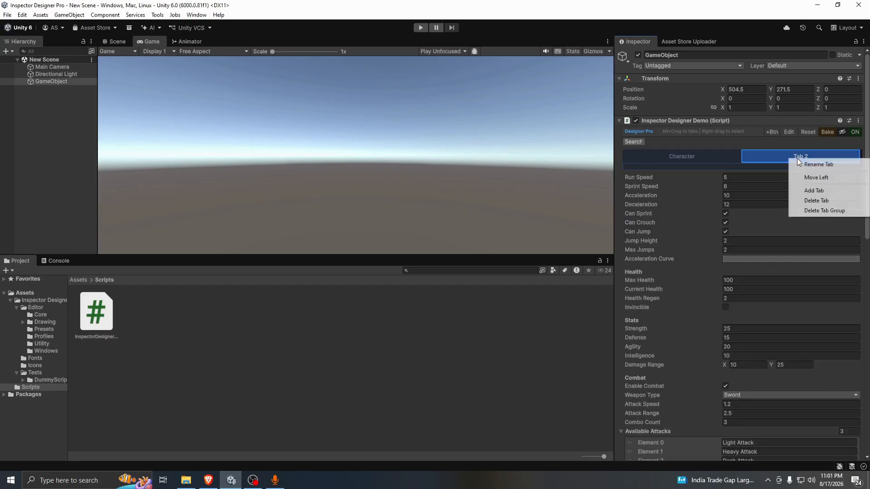
{"action": "left_click", "coordinate": [806, 164]}
{"action": "type", "text": "M"}
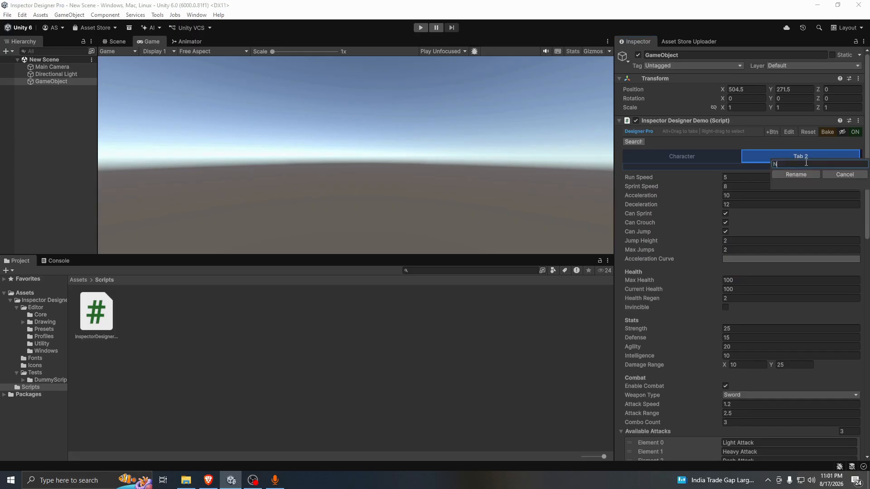
{"action": "type", "text": "ovement"}
{"action": "left_click", "coordinate": [798, 173]}
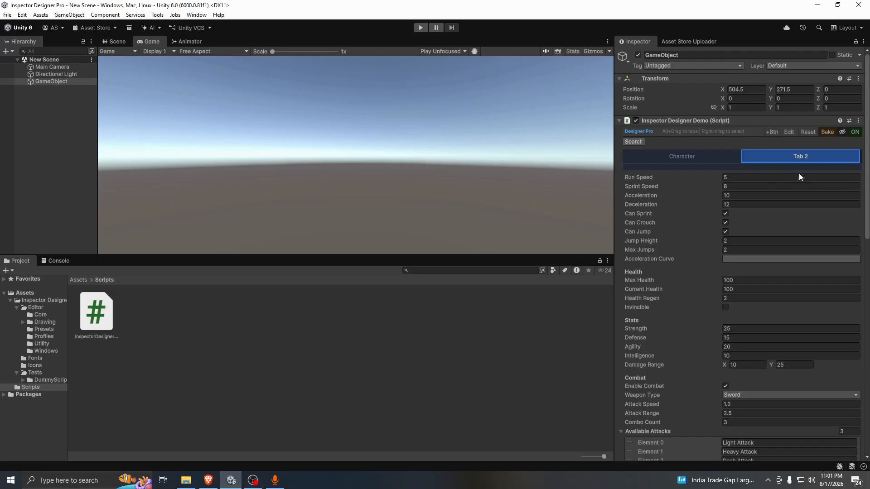
- Add the fields from Run Speed through Acceleration Curve to the Movement tab of Tab Group 1 and check both tabs
{"action": "left_click", "coordinate": [664, 156]}
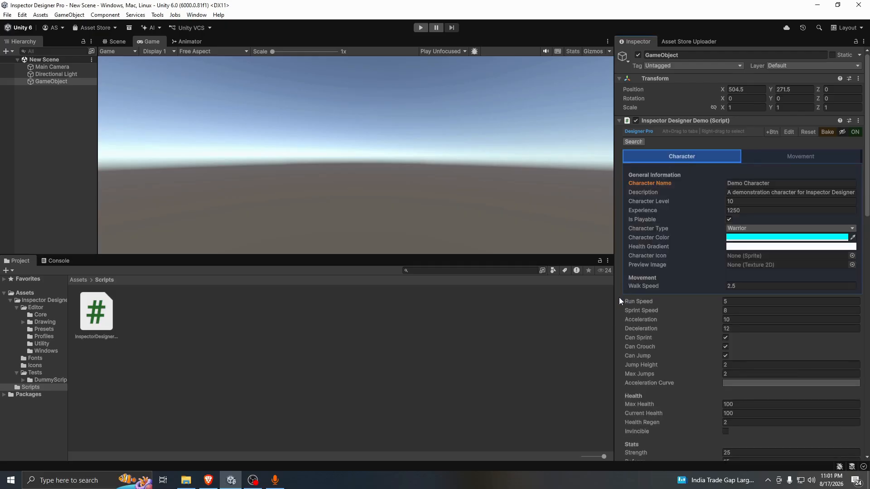
{"action": "right_click_drag", "start_coordinate": [619, 297], "coordinate": [678, 387]}
{"action": "mouse_move", "coordinate": [737, 304]}
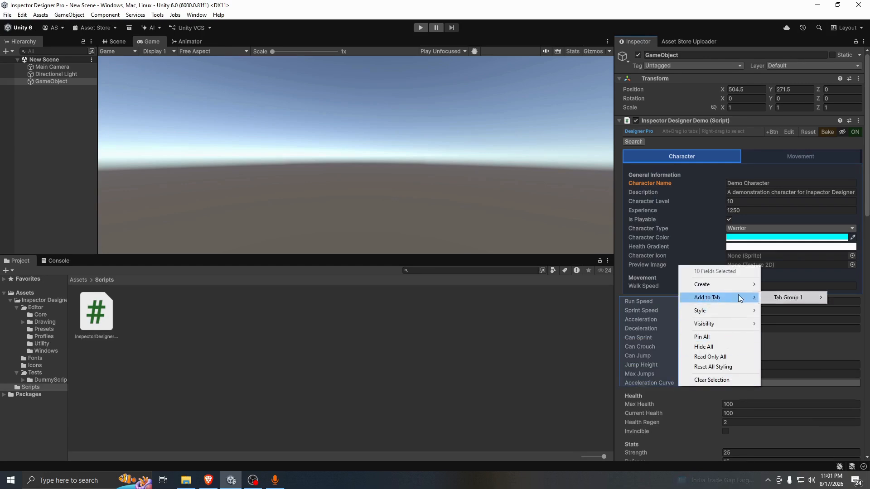
{"action": "mouse_move", "coordinate": [785, 297]}
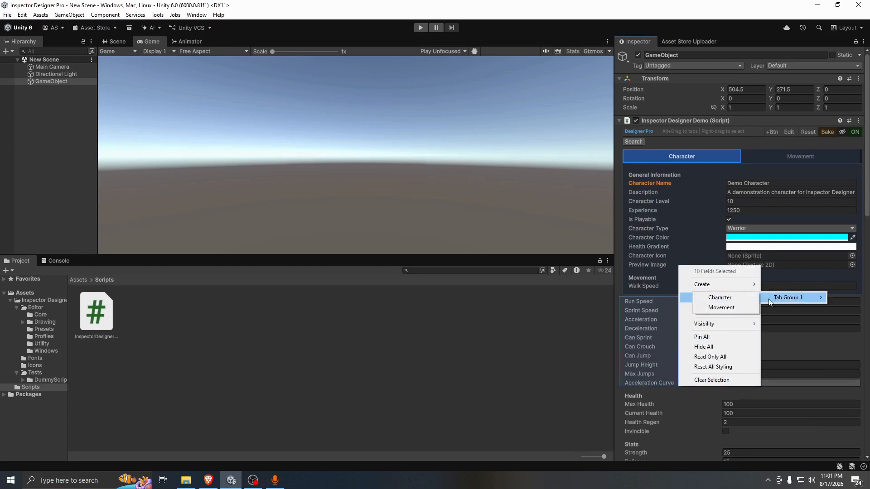
{"action": "left_click", "coordinate": [725, 308]}
{"action": "left_click", "coordinate": [789, 155]}
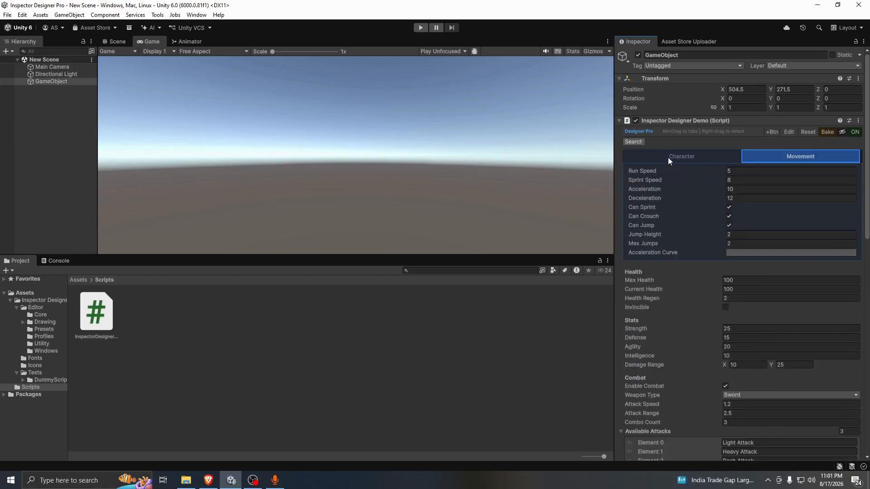
{"action": "left_click", "coordinate": [667, 157]}
{"action": "left_click", "coordinate": [768, 152]}
{"action": "left_click", "coordinate": [658, 160]}
{"action": "left_click", "coordinate": [767, 151]}
- Move the Walk Speed field from the Character tab to the Movement tab and check both tabs' contents
{"action": "left_click", "coordinate": [693, 159]}
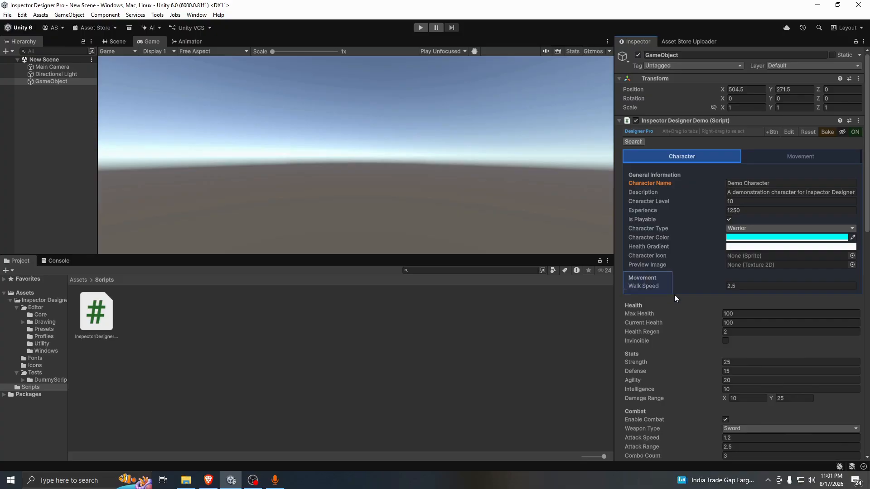
{"action": "right_click_drag", "start_coordinate": [674, 299], "coordinate": [677, 292]}
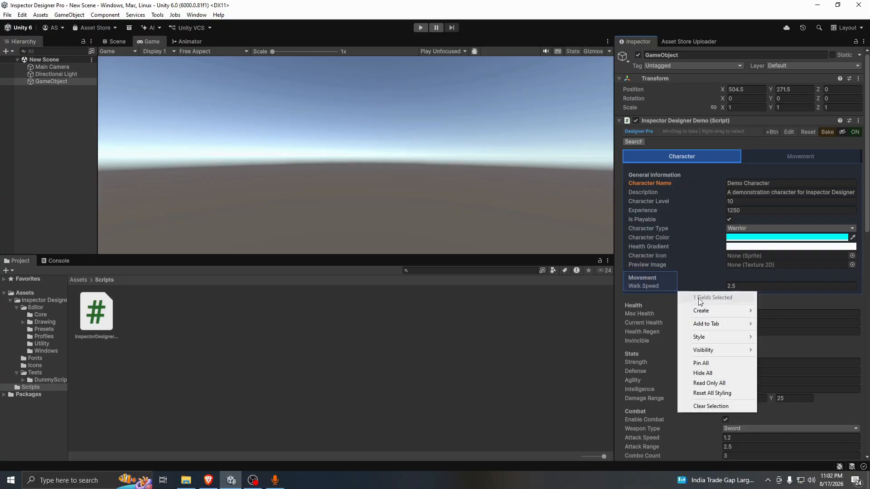
{"action": "mouse_move", "coordinate": [724, 322]}
{"action": "mouse_move", "coordinate": [782, 322]}
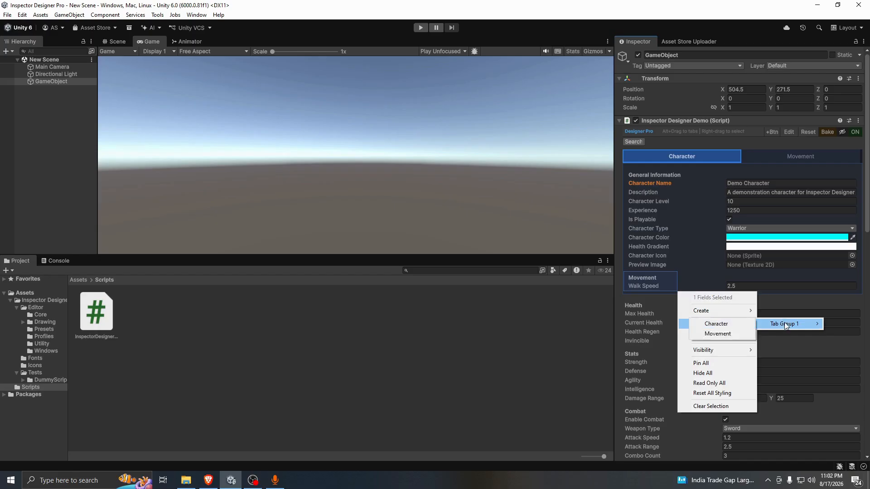
{"action": "left_click", "coordinate": [713, 334]}
{"action": "left_click", "coordinate": [752, 159]}
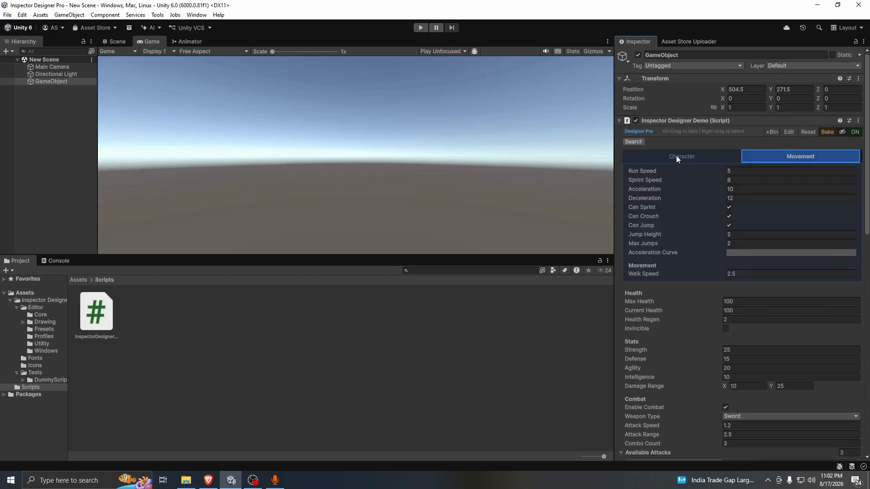
{"action": "left_click", "coordinate": [677, 156]}
{"action": "left_click", "coordinate": [749, 153]}
{"action": "left_click", "coordinate": [681, 154]}
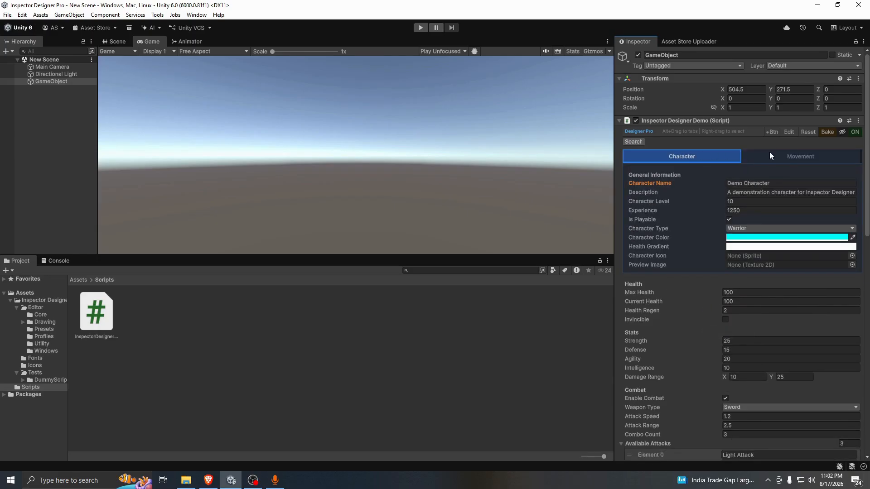
{"action": "left_click", "coordinate": [784, 156]}
{"action": "left_click", "coordinate": [678, 159]}
- Open the Character Level field's properties and expand the style settings of Tab Group 1
{"action": "right_click", "coordinate": [650, 203]}
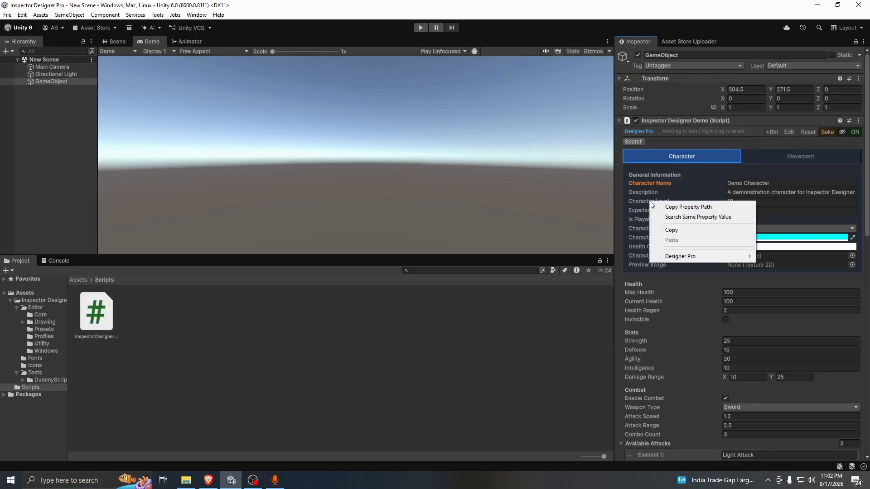
{"action": "mouse_move", "coordinate": [690, 257]}
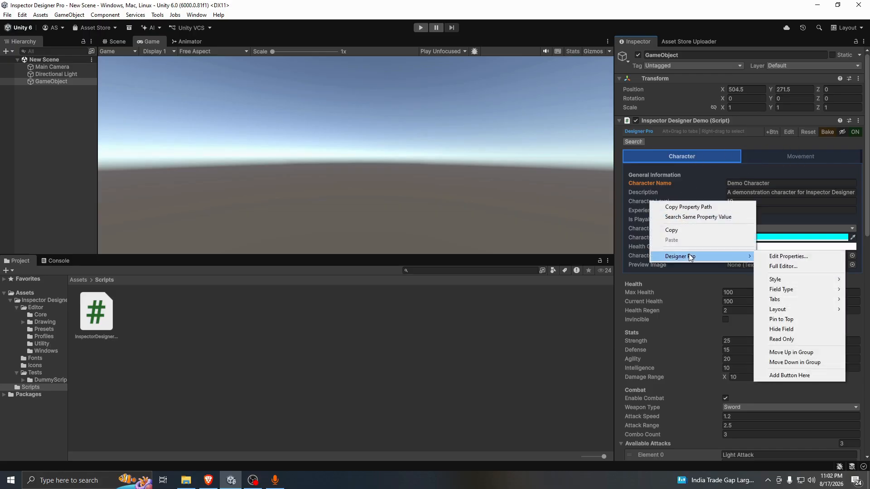
{"action": "left_click", "coordinate": [783, 257]}
{"action": "scroll", "coordinate": [487, 285], "scroll_direction": "down", "scroll_amount": 3}
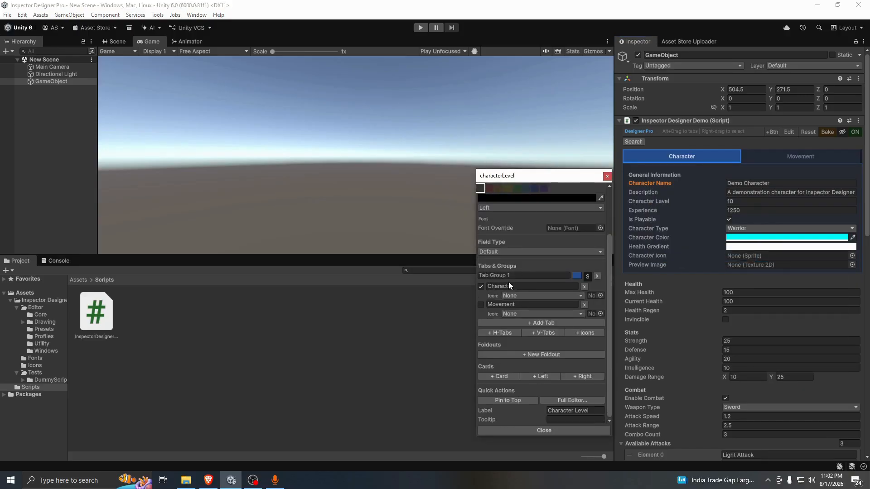
{"action": "left_click", "coordinate": [525, 276]}
{"action": "left_click", "coordinate": [520, 287]}
{"action": "left_click", "coordinate": [529, 305]}
{"action": "left_click", "coordinate": [588, 276]}
- Set Tab Group 1's inactive tab colour to a dark navy blue and adjust its opacity
{"action": "scroll", "coordinate": [542, 282], "scroll_direction": "down", "scroll_amount": 3}
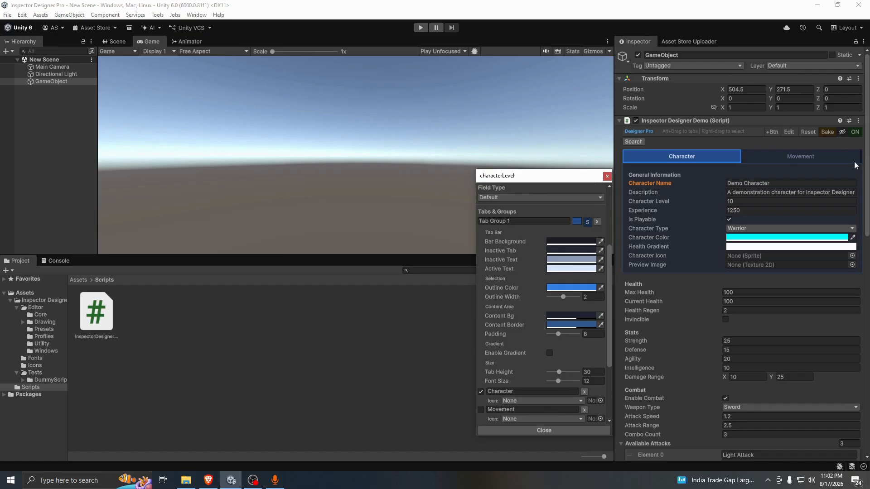
{"action": "left_click", "coordinate": [567, 250]}
{"action": "left_click", "coordinate": [632, 313]}
{"action": "mouse_move", "coordinate": [637, 310]}
{"action": "left_mouse_down"}
{"action": "mouse_move", "coordinate": [629, 342]}
{"action": "mouse_move", "coordinate": [628, 334]}
{"action": "left_mouse_up"}
{"action": "mouse_move", "coordinate": [620, 425]}
{"action": "left_mouse_down"}
{"action": "mouse_move", "coordinate": [608, 425]}
{"action": "mouse_move", "coordinate": [627, 425]}
{"action": "left_mouse_up"}
{"action": "left_click", "coordinate": [666, 243]}
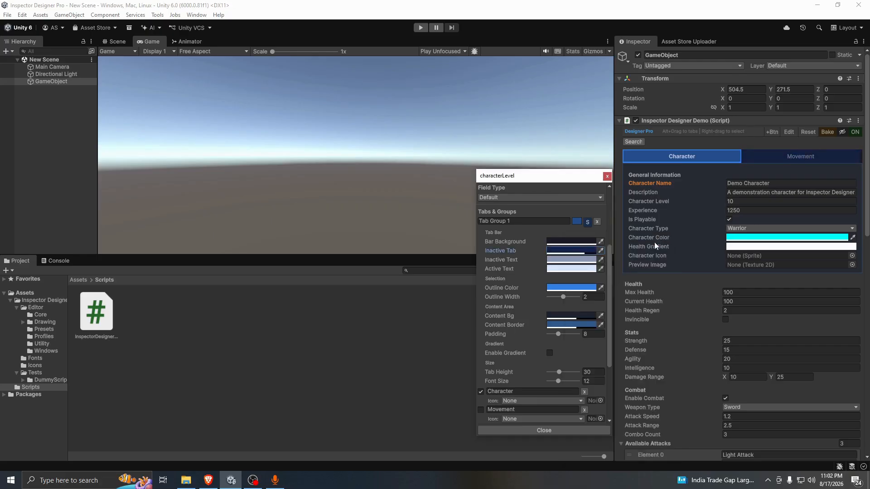
- Set Tab Group 1's inactive text colour to dark blue 324872 and its active text colour to white
{"action": "left_click", "coordinate": [561, 260]}
{"action": "mouse_move", "coordinate": [612, 322]}
{"action": "left_mouse_down"}
{"action": "mouse_move", "coordinate": [623, 305]}
{"action": "mouse_move", "coordinate": [616, 358]}
{"action": "mouse_move", "coordinate": [592, 322]}
{"action": "mouse_move", "coordinate": [615, 325]}
{"action": "left_mouse_up"}
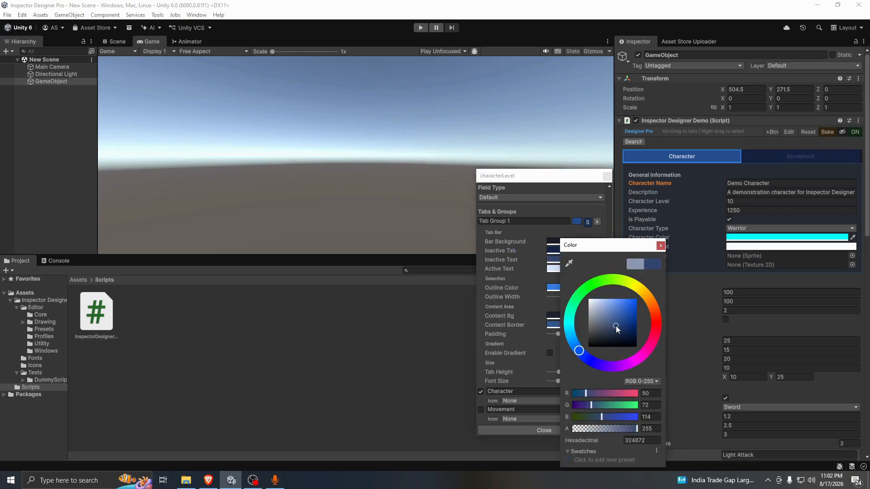
{"action": "left_click", "coordinate": [661, 245]}
{"action": "left_click", "coordinate": [558, 270]}
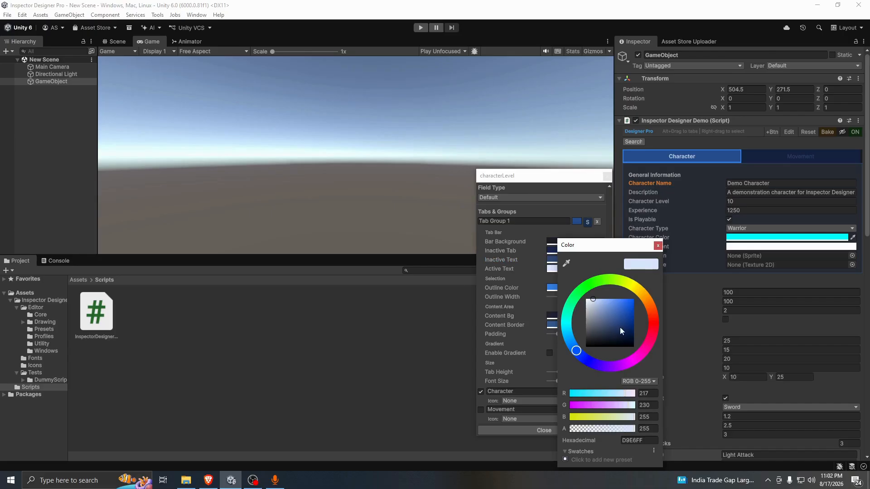
{"action": "left_click", "coordinate": [657, 246]}
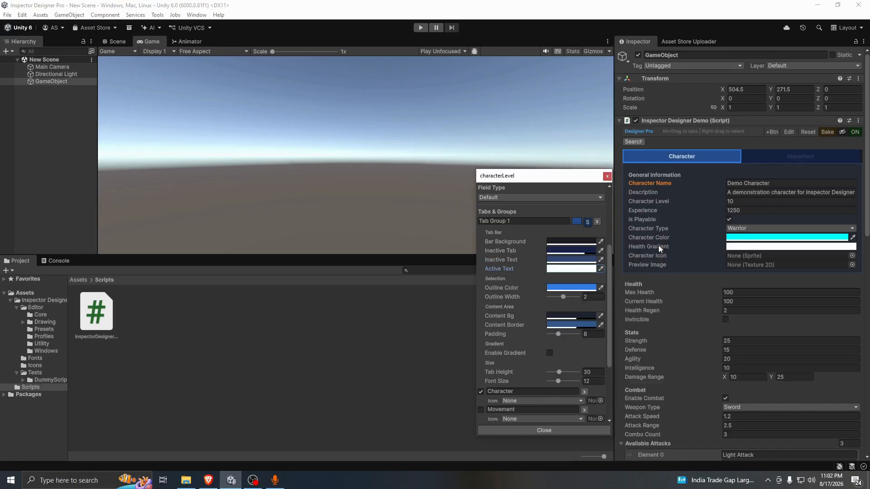
- Set the selected tab's outline colour to orange FFAD00 and its outline width to 3
{"action": "left_click", "coordinate": [578, 288]}
{"action": "left_click_drag", "start_coordinate": [632, 315], "coordinate": [572, 295]}
{"action": "left_click", "coordinate": [677, 246]}
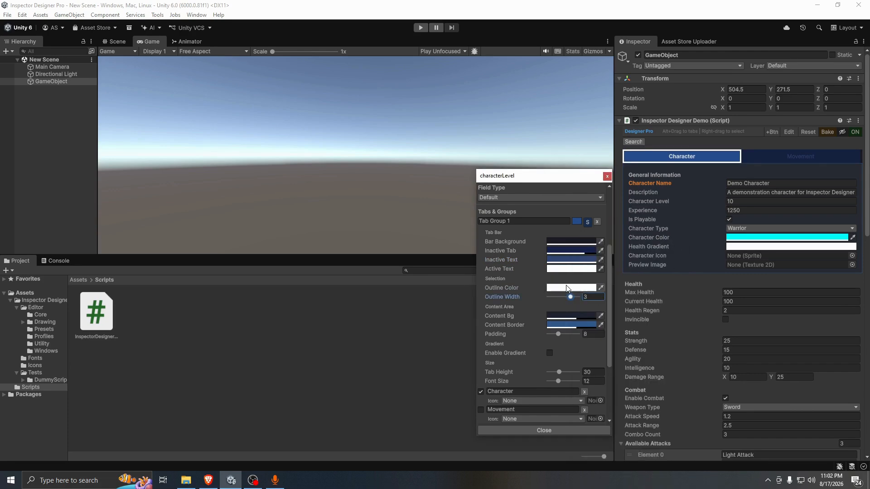
{"action": "left_click", "coordinate": [566, 287]}
{"action": "left_click", "coordinate": [650, 296]}
{"action": "left_click_drag", "start_coordinate": [641, 302], "coordinate": [648, 293]}
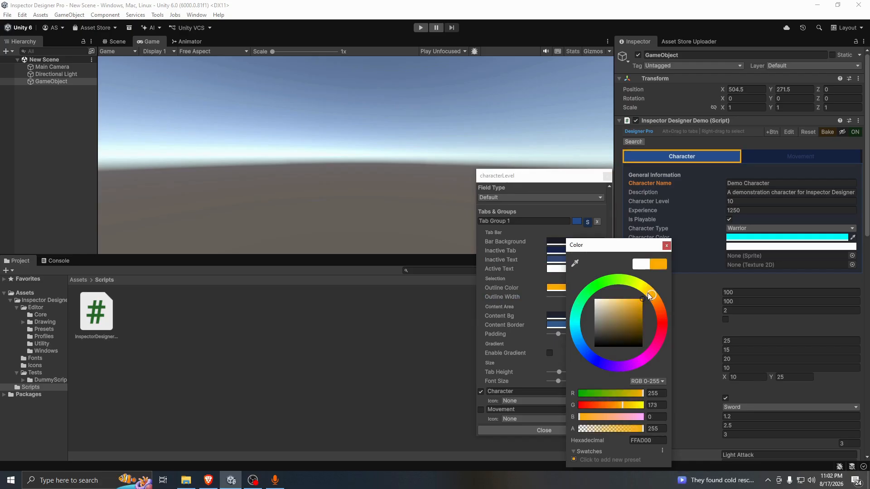
{"action": "left_click", "coordinate": [666, 245]}
- Set the content area's background to dark blue 1E2E5E and its border to black
{"action": "scroll", "coordinate": [577, 296], "scroll_direction": "down", "scroll_amount": 3}
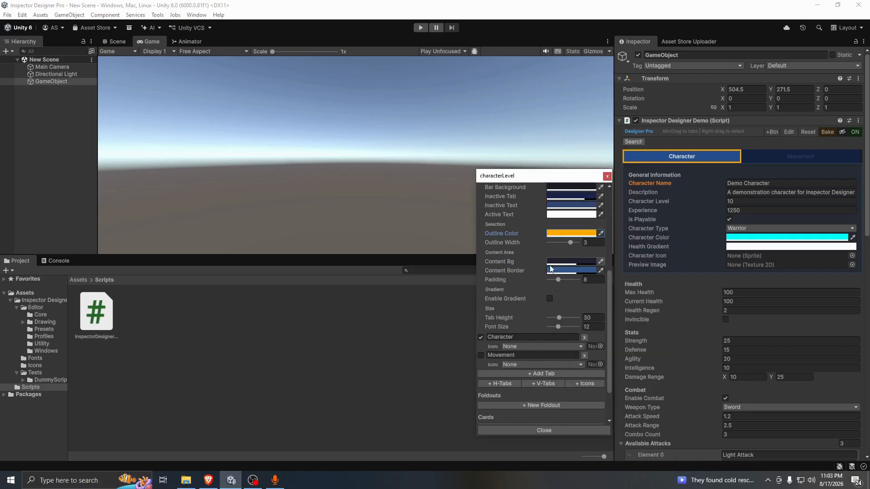
{"action": "left_click", "coordinate": [562, 262]}
{"action": "mouse_move", "coordinate": [611, 327]}
{"action": "left_mouse_down"}
{"action": "mouse_move", "coordinate": [628, 305]}
{"action": "mouse_move", "coordinate": [625, 330]}
{"action": "left_mouse_up"}
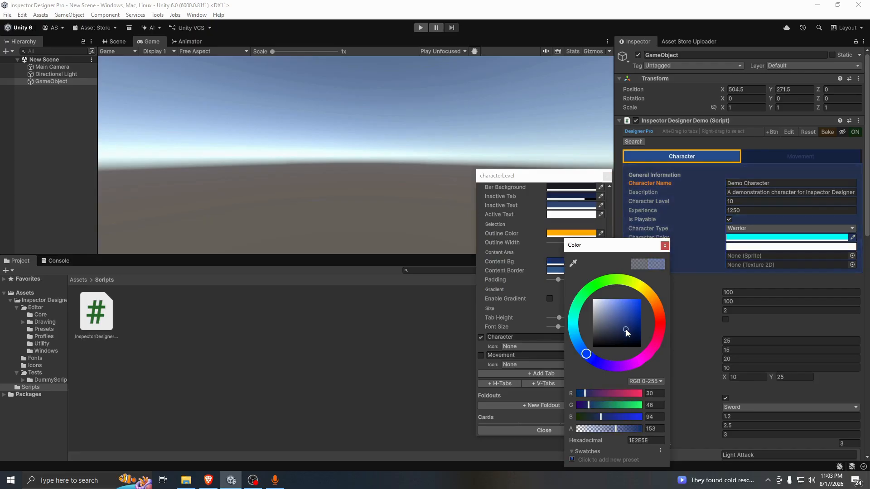
{"action": "left_click", "coordinate": [665, 245]}
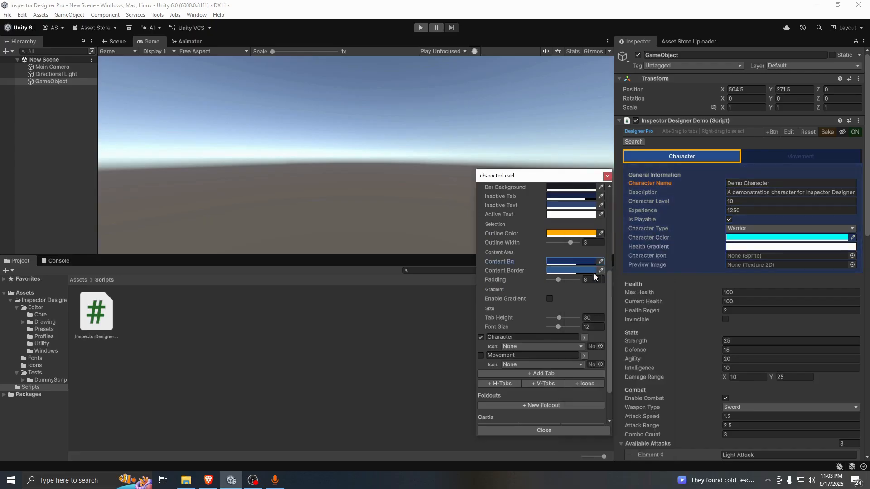
{"action": "left_click", "coordinate": [569, 270]}
{"action": "left_click_drag", "start_coordinate": [605, 306], "coordinate": [639, 371]}
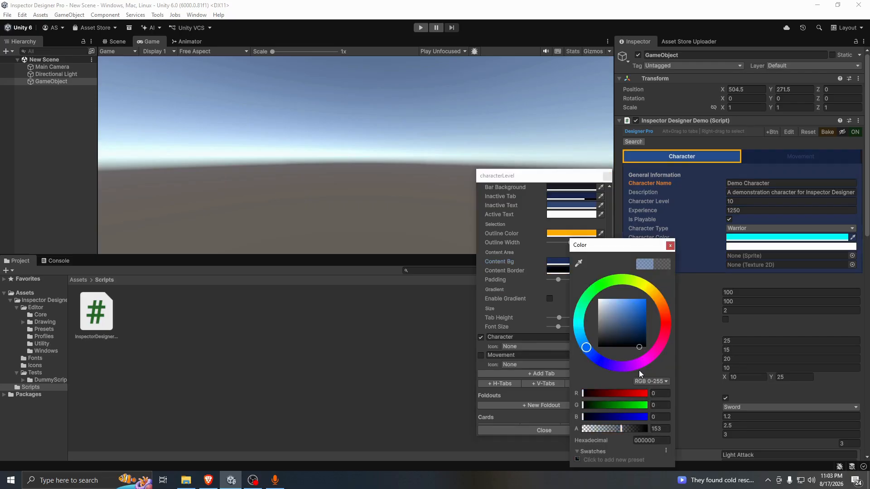
{"action": "left_click", "coordinate": [669, 246]}
- Set Tab Group 1's content padding to 9, tab height to 39 and font size to 15, with the gradient off
{"action": "left_click", "coordinate": [559, 280]}
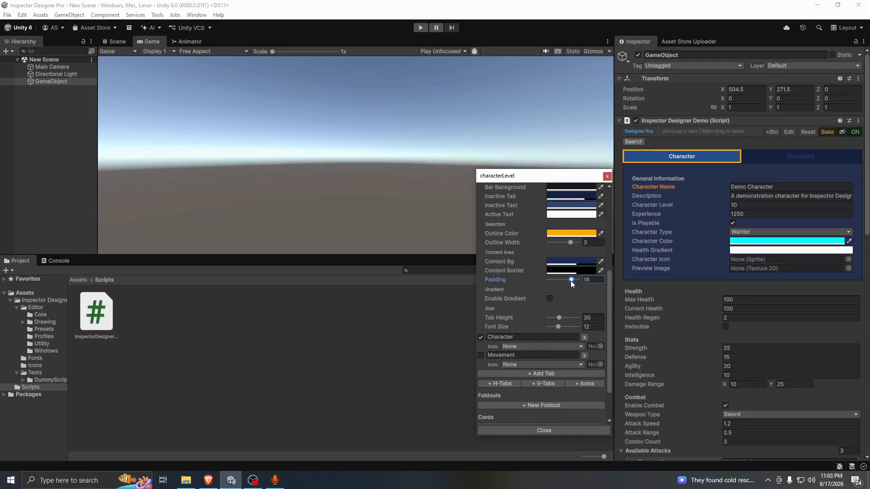
{"action": "left_click", "coordinate": [549, 299]}
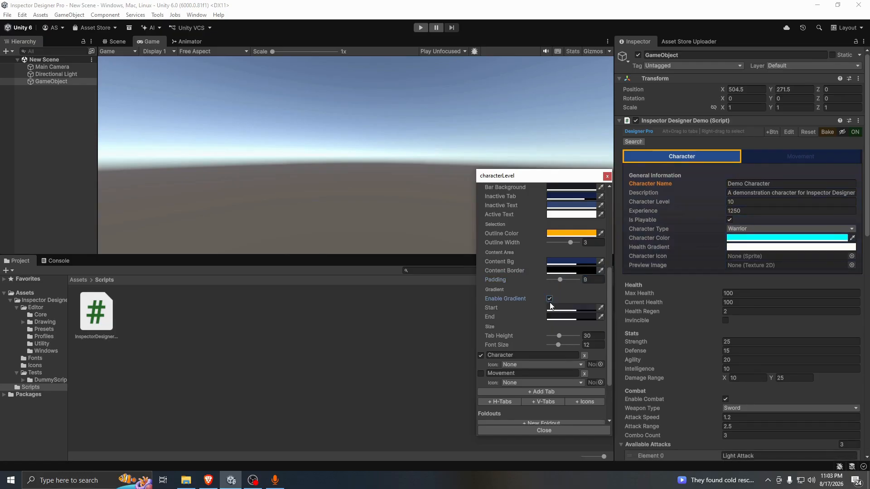
{"action": "left_click", "coordinate": [528, 297]}
{"action": "scroll", "coordinate": [526, 282], "scroll_direction": "down", "scroll_amount": 3}
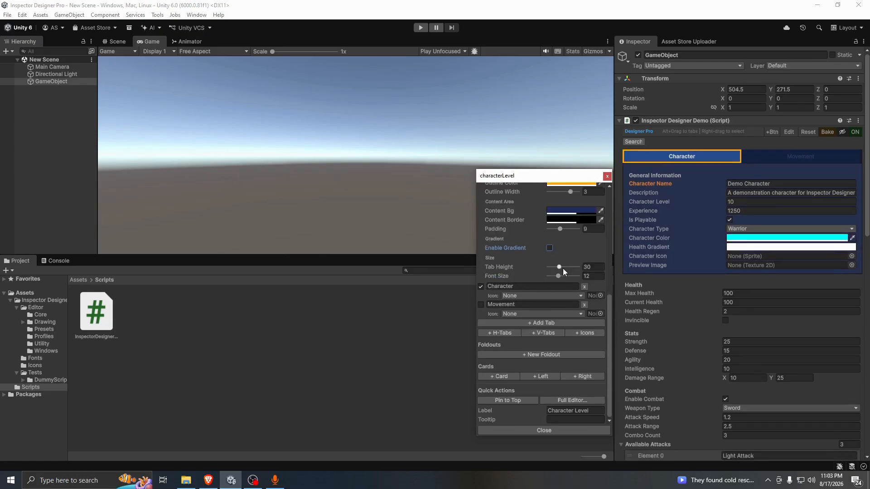
{"action": "mouse_move", "coordinate": [560, 268]}
{"action": "left_mouse_down"}
{"action": "mouse_move", "coordinate": [570, 267]}
{"action": "mouse_move", "coordinate": [567, 276]}
{"action": "left_mouse_up"}
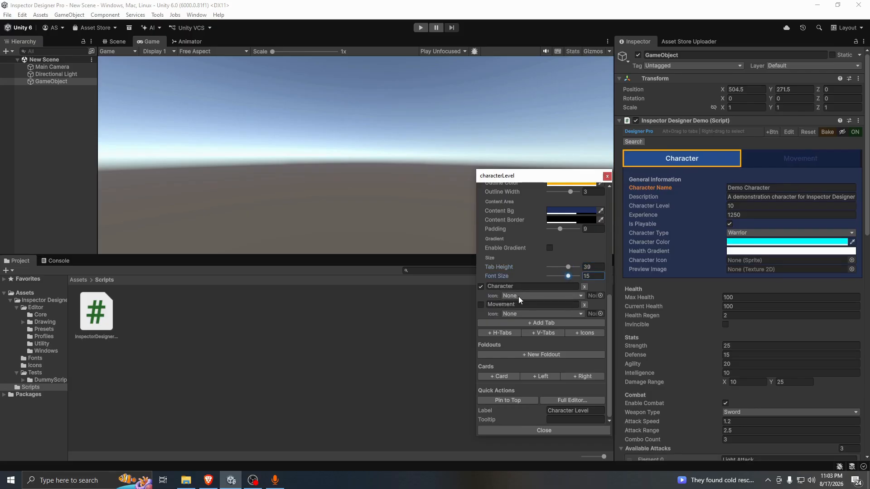
- Give the Character tab the built-in GameObject Icon and the Movement tab the custom icons8 visual effects texture
{"action": "left_click", "coordinate": [551, 297]}
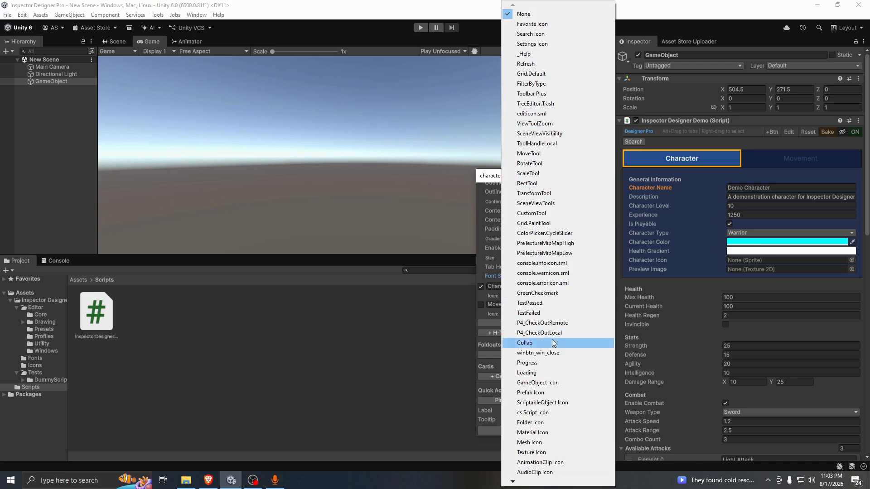
{"action": "left_click", "coordinate": [542, 383]}
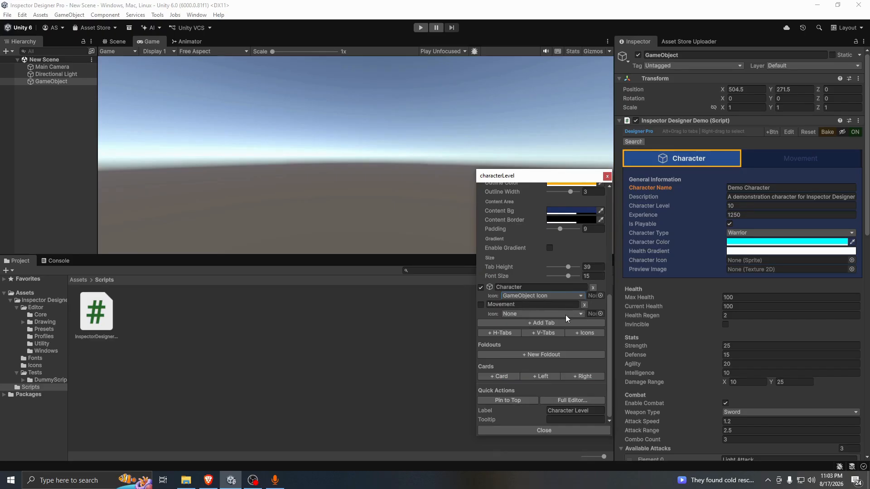
{"action": "left_click", "coordinate": [601, 314]}
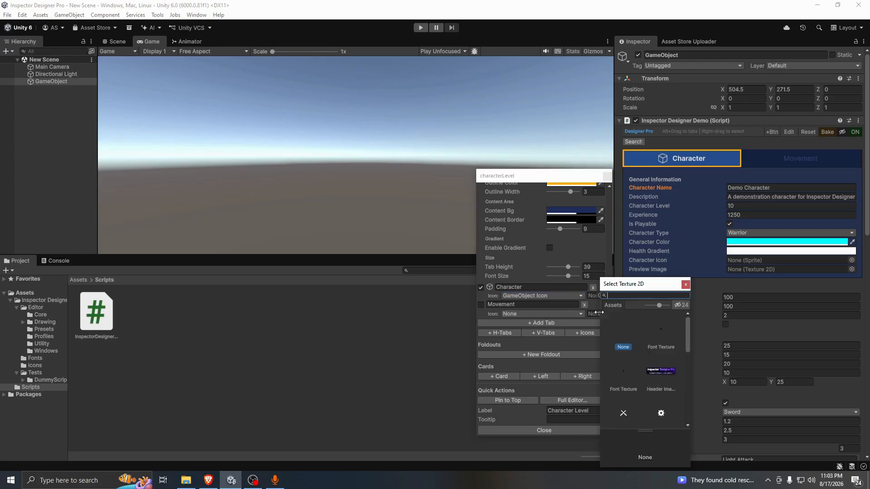
{"action": "scroll", "coordinate": [653, 412], "scroll_direction": "down", "scroll_amount": 3}
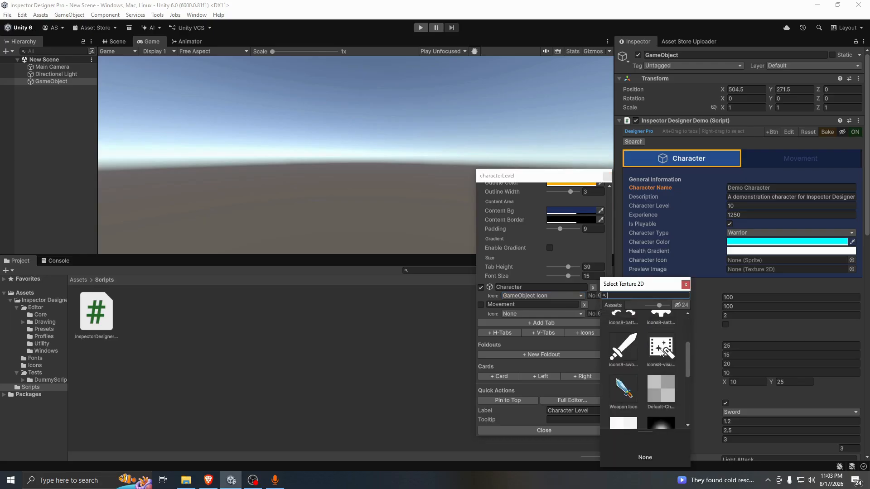
{"action": "scroll", "coordinate": [635, 355], "scroll_direction": "up", "scroll_amount": 1}
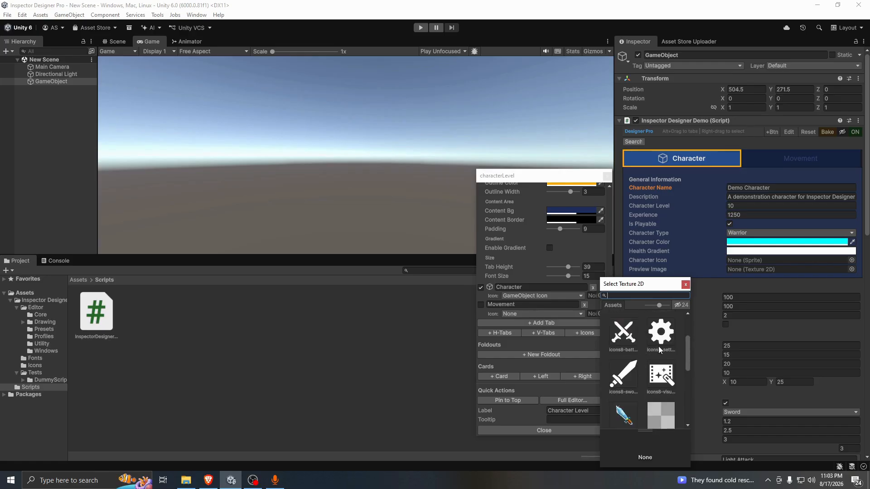
{"action": "left_click", "coordinate": [659, 373]}
{"action": "double_click", "coordinate": [659, 374]}
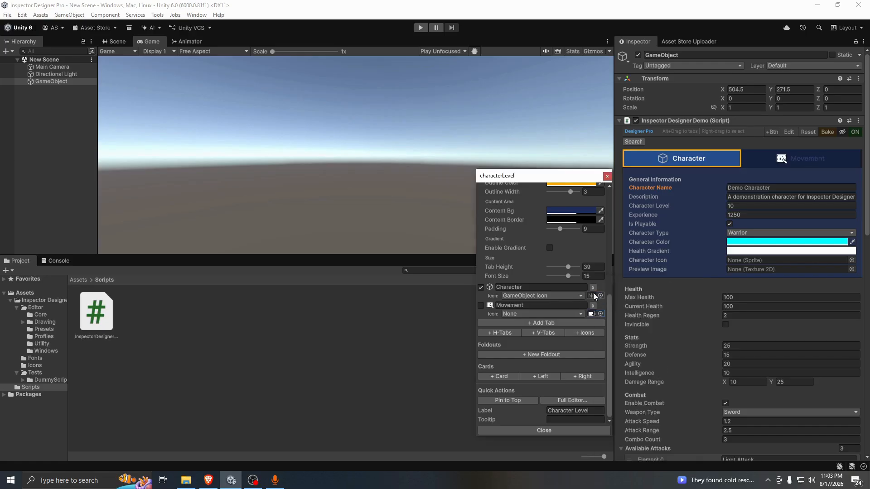
{"action": "left_click_drag", "start_coordinate": [475, 313], "coordinate": [475, 314]}
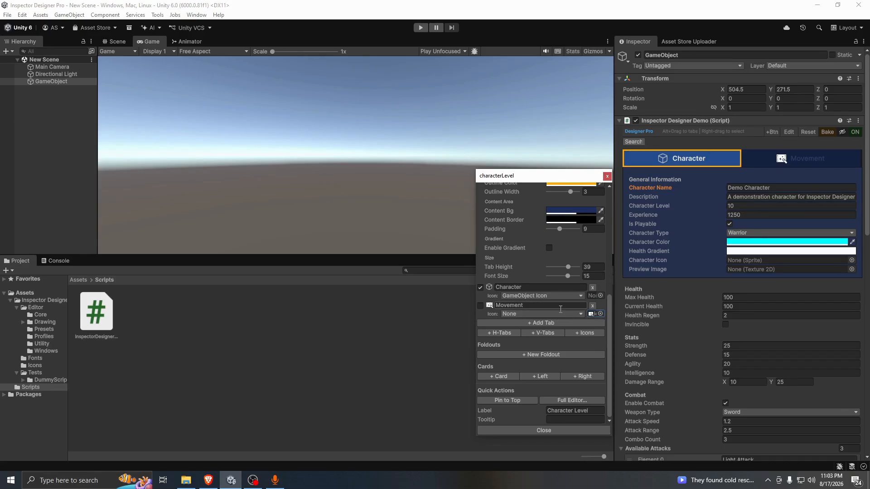
- Add a third tab to Tab Group 1 and name it Health
{"action": "left_click", "coordinate": [542, 324]}
{"action": "left_click", "coordinate": [517, 322]}
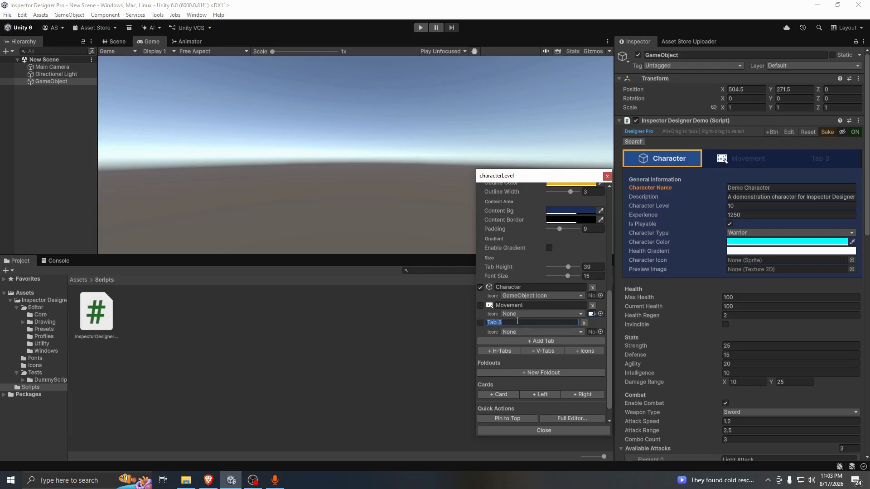
{"action": "type", "text": "G"}
{"action": "type", "text": "ealth"}
- Assign the icons8 visual effects texture as the Health tab's custom icon
{"action": "left_click", "coordinate": [601, 332]}
{"action": "scroll", "coordinate": [646, 399], "scroll_direction": "down", "scroll_amount": 3}
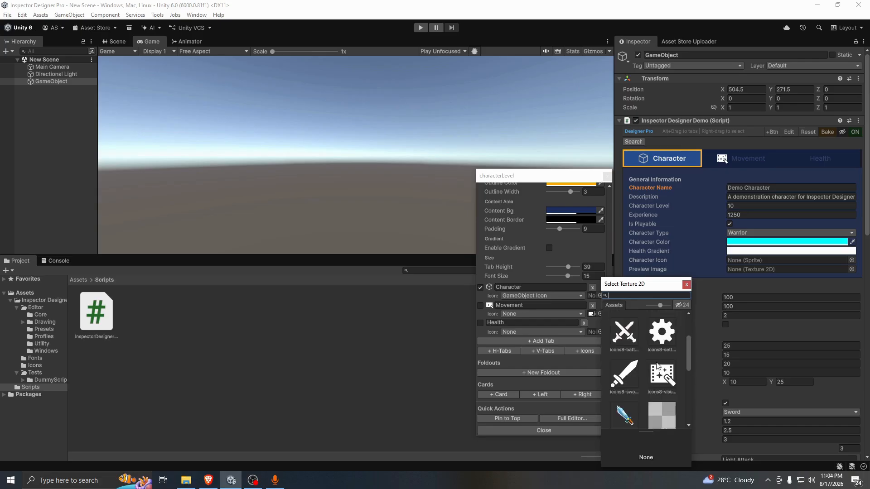
{"action": "double_click", "coordinate": [661, 376]}
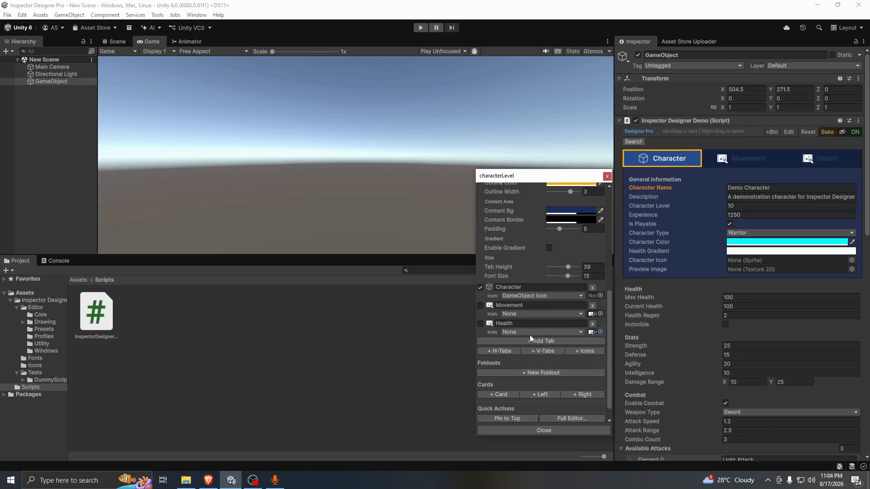
- Set the Health tab's built-in icon to Progress, clearing its custom texture, and close the field properties
{"action": "left_click", "coordinate": [547, 331]}
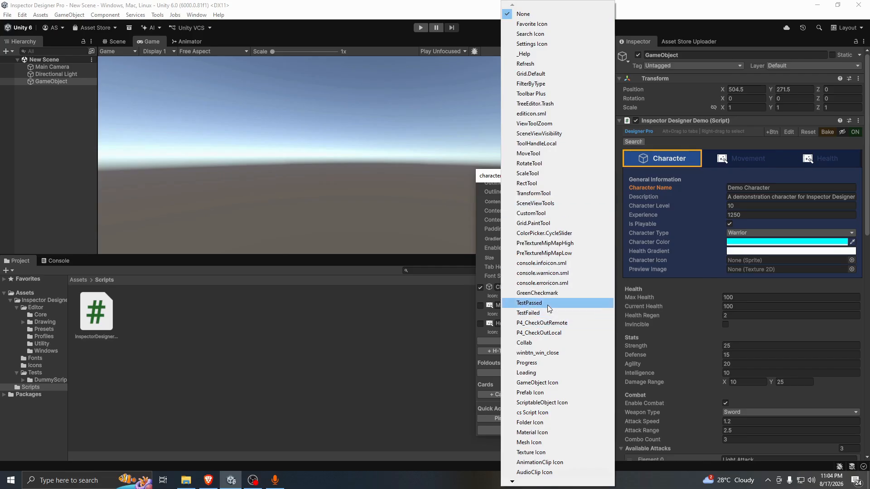
{"action": "left_click", "coordinate": [528, 362]}
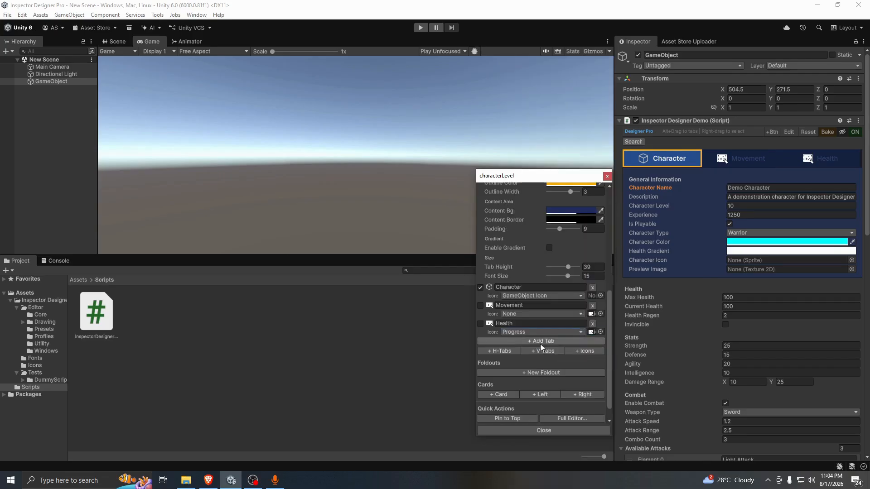
{"action": "left_click", "coordinate": [532, 333]}
{"action": "left_click", "coordinate": [531, 363]}
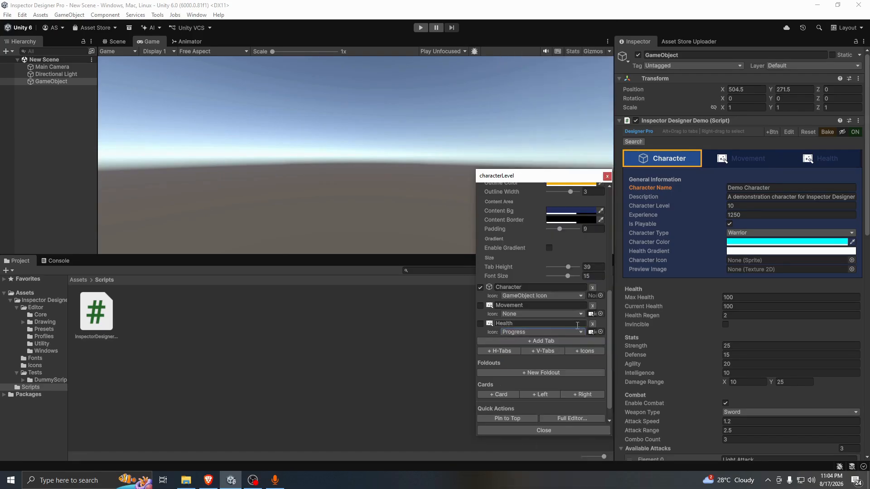
{"action": "left_click", "coordinate": [591, 332]}
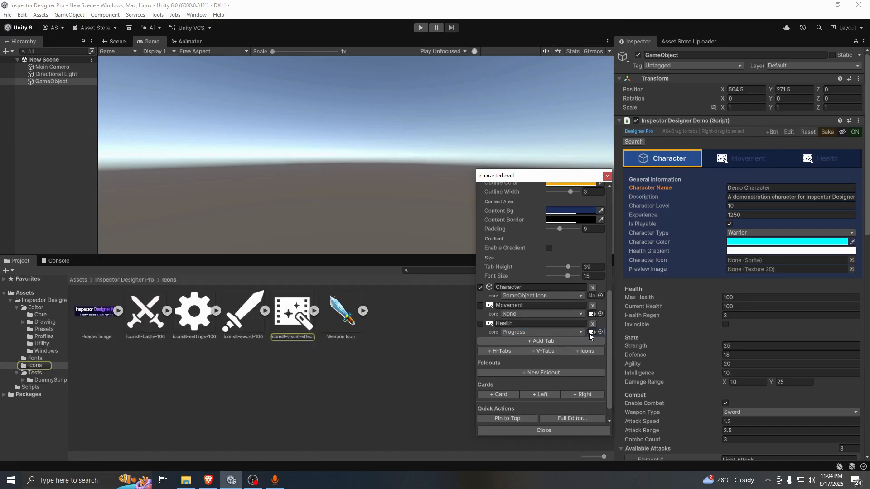
{"action": "key", "text": "Delete"}
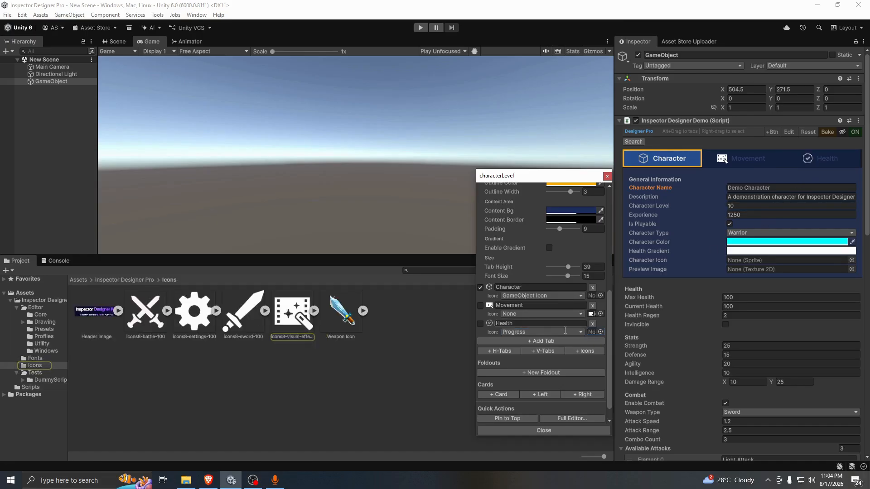
{"action": "left_click", "coordinate": [607, 177]}
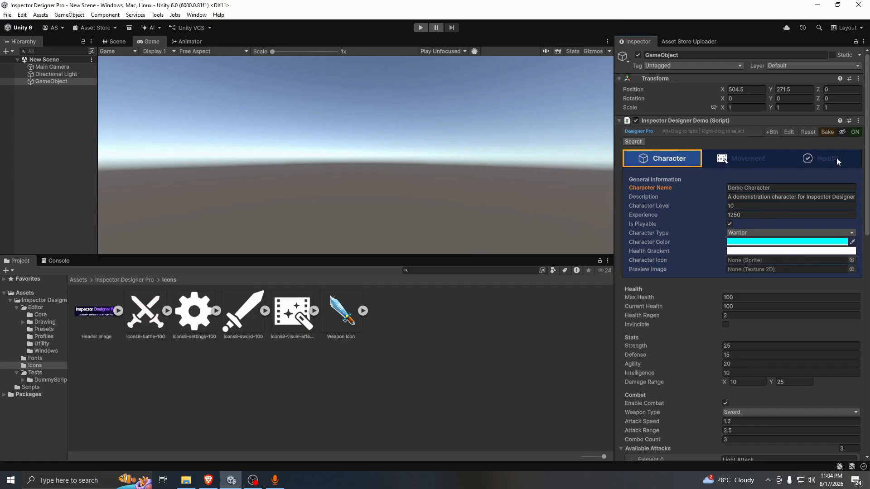
- Add the four fields Max Health, Current Health, Health Regen and Invincible to the Health tab of Tab Group 1
{"action": "left_click", "coordinate": [837, 158]}
{"action": "mouse_move", "coordinate": [627, 196]}
{"action": "right_mouse_down"}
{"action": "mouse_move", "coordinate": [661, 231]}
{"action": "mouse_move", "coordinate": [667, 224]}
{"action": "right_mouse_up"}
{"action": "mouse_move", "coordinate": [705, 261]}
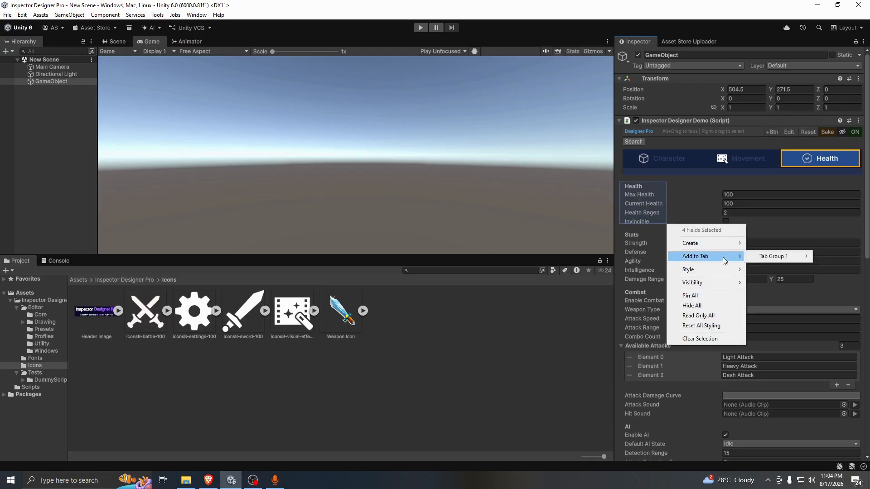
{"action": "mouse_move", "coordinate": [766, 256]}
{"action": "left_click", "coordinate": [701, 277]}
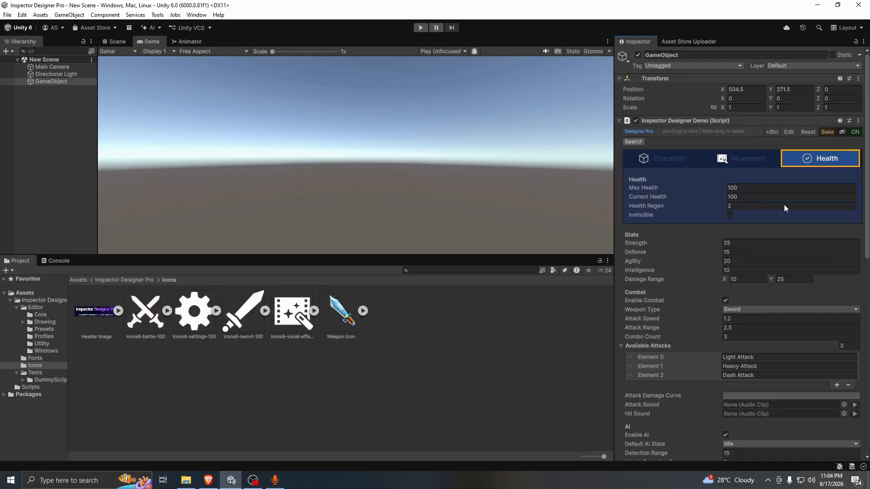
- Switch back and forth between the Character, Movement and Health tabs to examine the fields in each
{"action": "left_click", "coordinate": [752, 161]}
{"action": "left_click", "coordinate": [676, 161]}
{"action": "left_click", "coordinate": [788, 158]}
{"action": "left_click", "coordinate": [751, 158]}
{"action": "left_click", "coordinate": [676, 160]}
{"action": "left_click", "coordinate": [761, 161]}
{"action": "left_click", "coordinate": [804, 161]}
{"action": "left_click", "coordinate": [679, 160]}
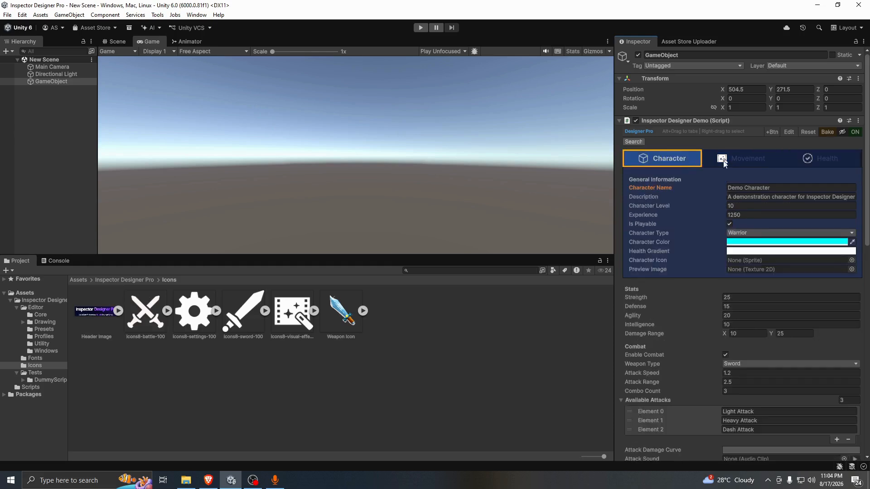
{"action": "left_click", "coordinate": [743, 161]}
{"action": "left_click", "coordinate": [814, 163]}
{"action": "left_click", "coordinate": [749, 159]}
{"action": "left_click", "coordinate": [670, 160]}
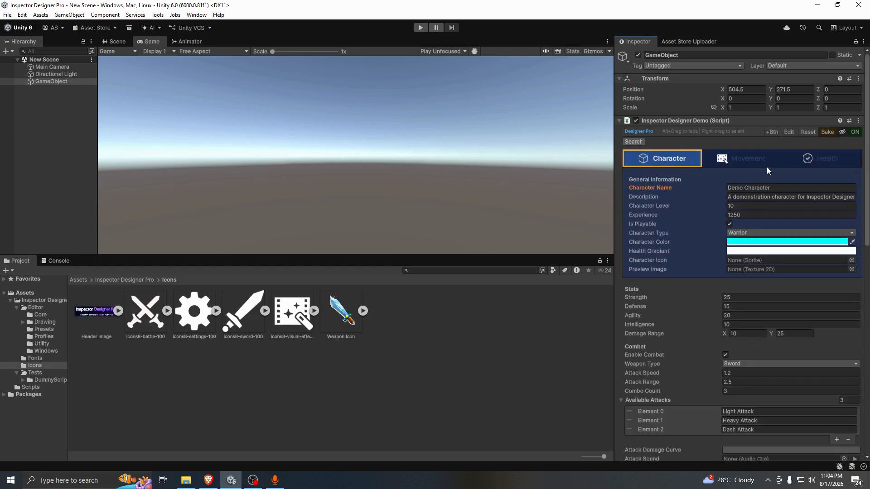
{"action": "left_click", "coordinate": [747, 162]}
{"action": "left_click", "coordinate": [820, 159]}
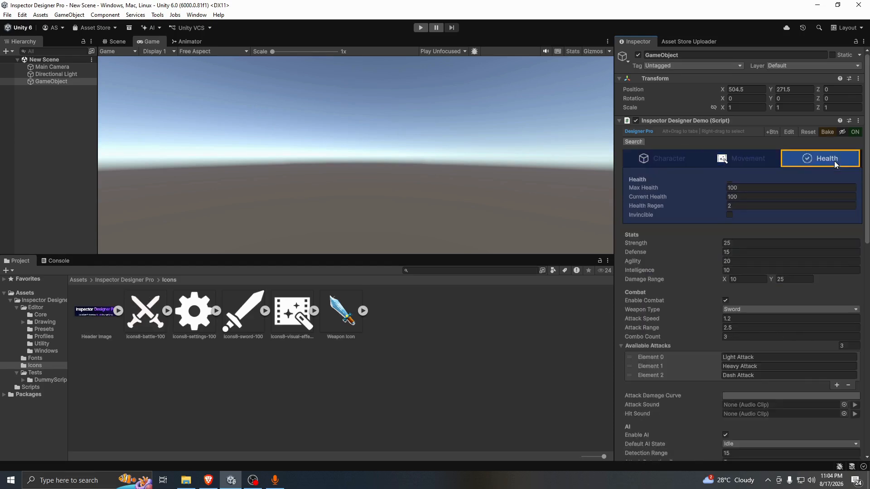
{"action": "left_click", "coordinate": [748, 159]}
{"action": "left_click", "coordinate": [686, 161]}
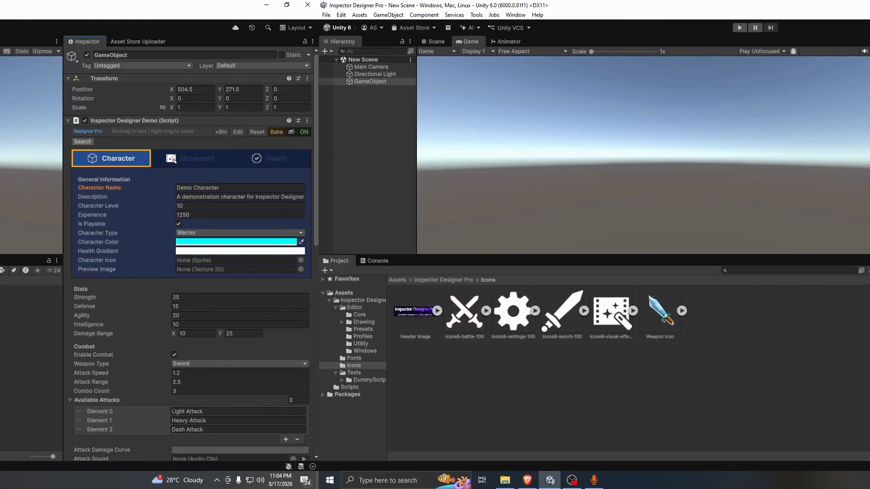
- Create a new vertical tab group from the six fields from Strength through Enable Combat
{"action": "scroll", "coordinate": [701, 302], "scroll_direction": "down", "scroll_amount": 1}
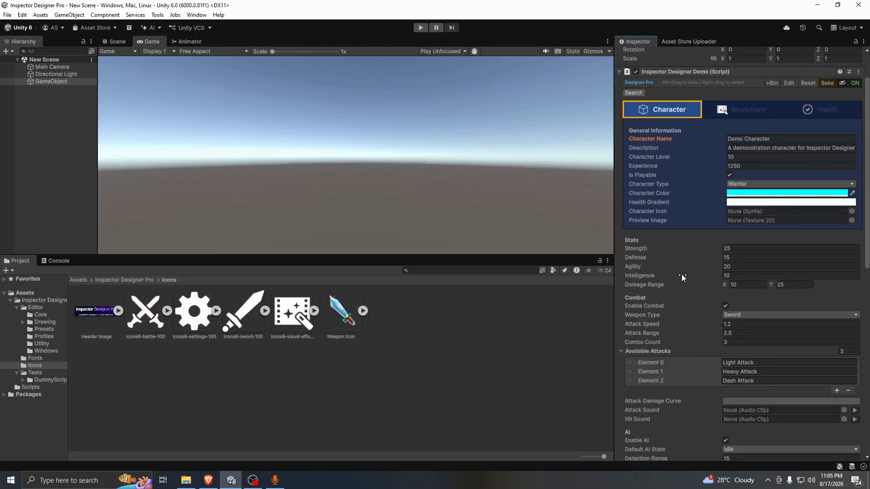
{"action": "right_click_drag", "start_coordinate": [619, 233], "coordinate": [672, 292]}
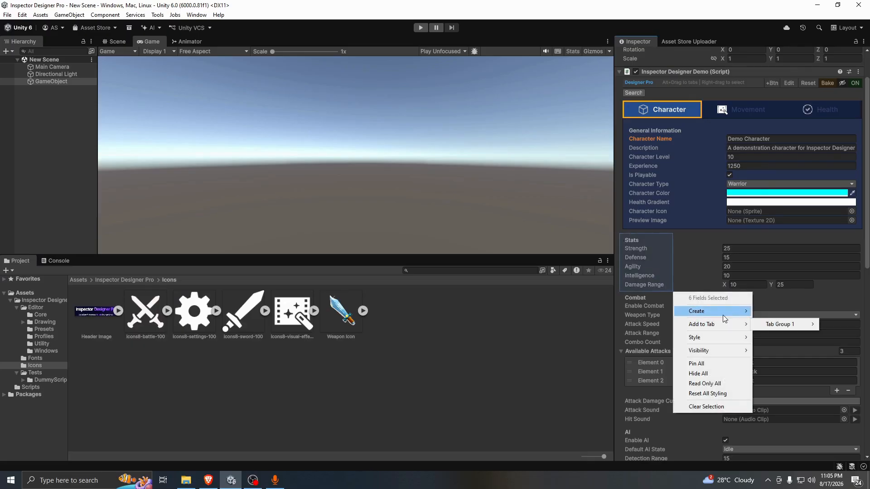
{"action": "mouse_move", "coordinate": [725, 316]}
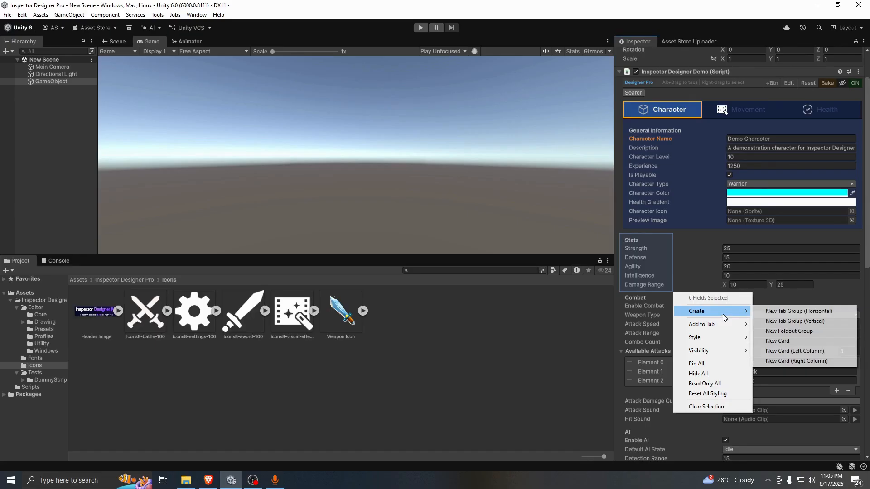
{"action": "left_click", "coordinate": [789, 323]}
- Rename the two tabs of the new vertical tab group to Stats and Combat
{"action": "right_click", "coordinate": [632, 241]}
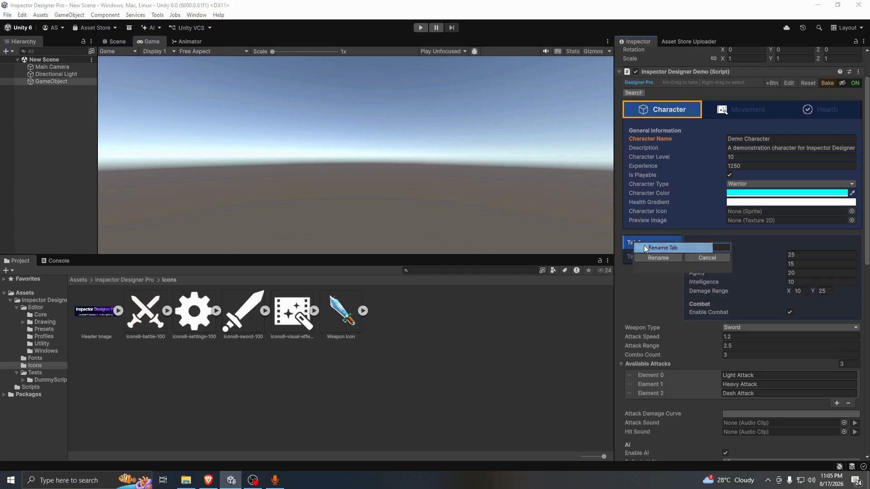
{"action": "left_click", "coordinate": [643, 246]}
{"action": "type", "text": "Stats"}
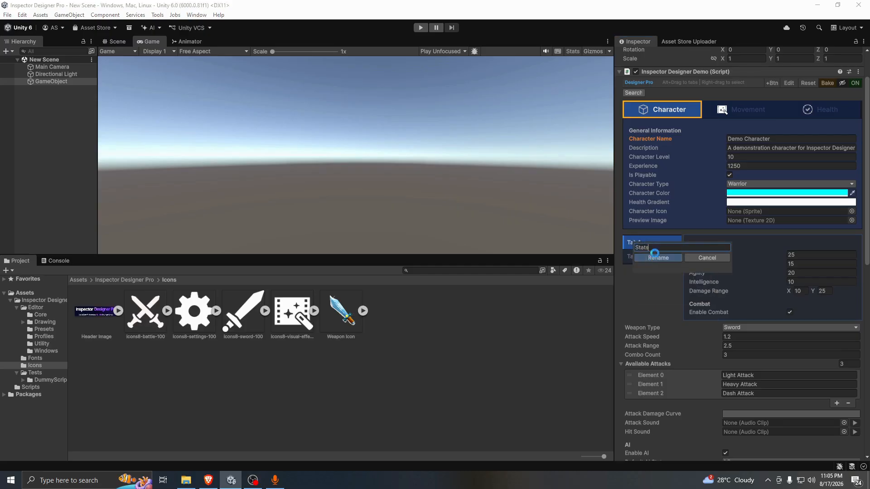
{"action": "left_click", "coordinate": [658, 257]}
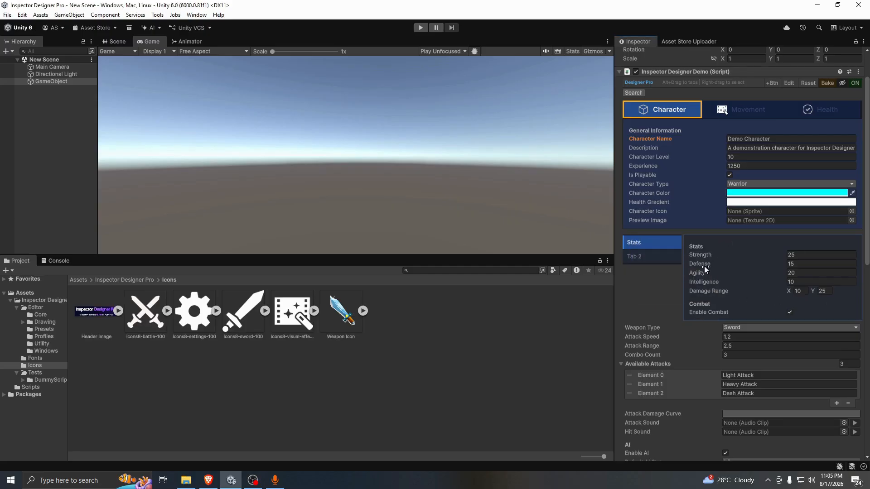
{"action": "left_click", "coordinate": [657, 255]}
{"action": "right_click", "coordinate": [657, 256]}
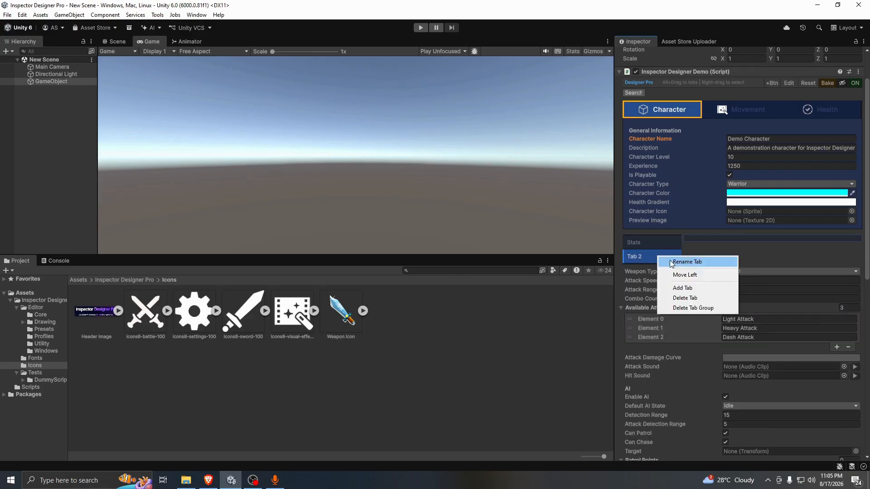
{"action": "left_click", "coordinate": [738, 262]}
{"action": "type", "text": "We"}
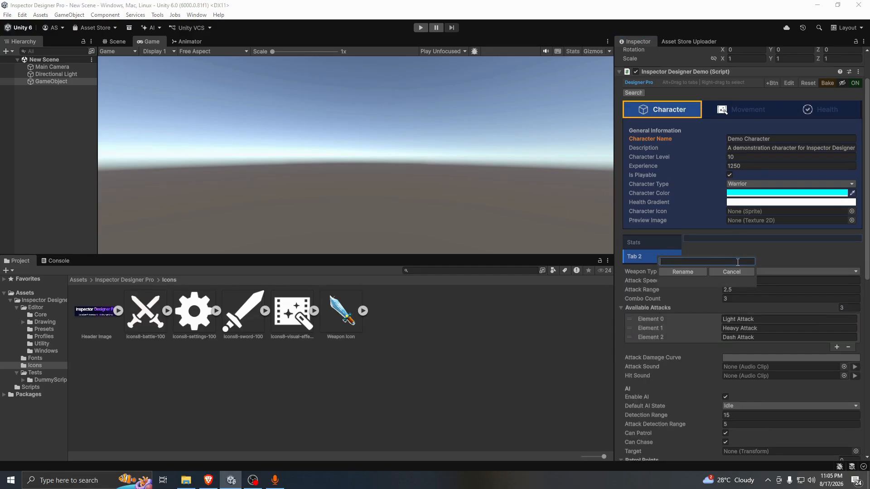
{"action": "type", "text": "mbat"}
{"action": "key", "text": "Return"}
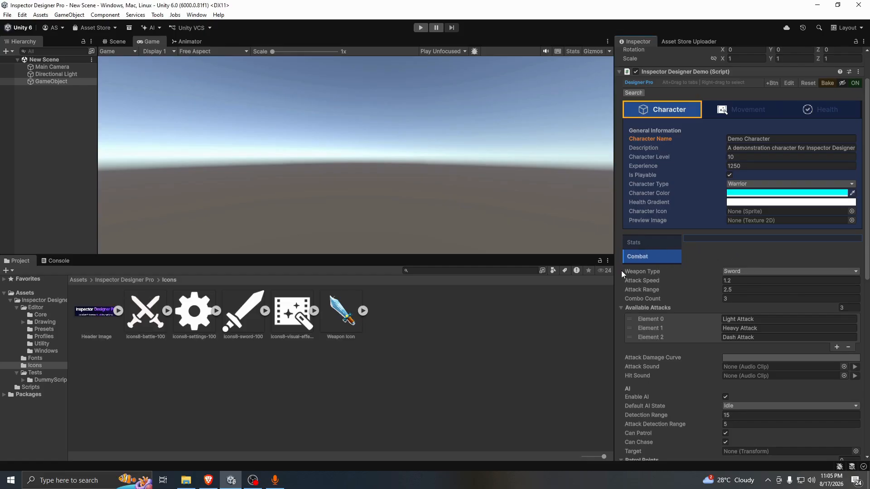
- Collapse the Available Attacks list
{"action": "left_click", "coordinate": [622, 308]}
{"action": "right_click_drag", "start_coordinate": [621, 269], "coordinate": [865, 348]}
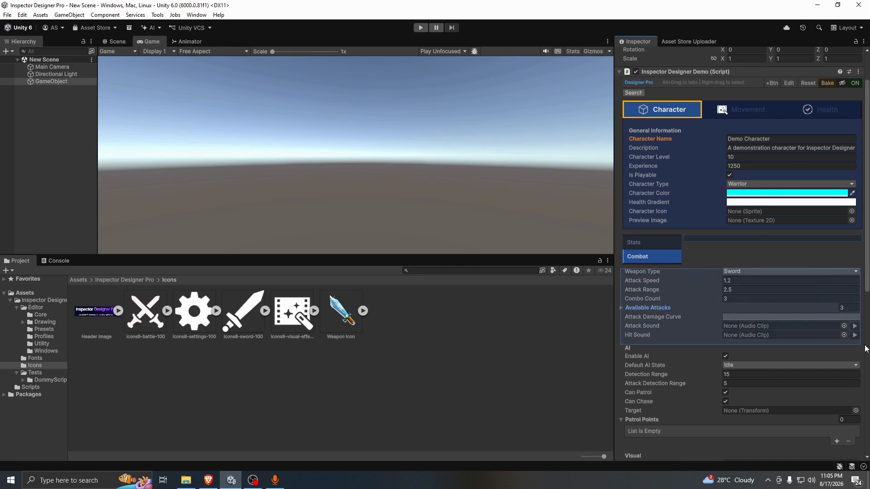
{"action": "right_click", "coordinate": [656, 319]}
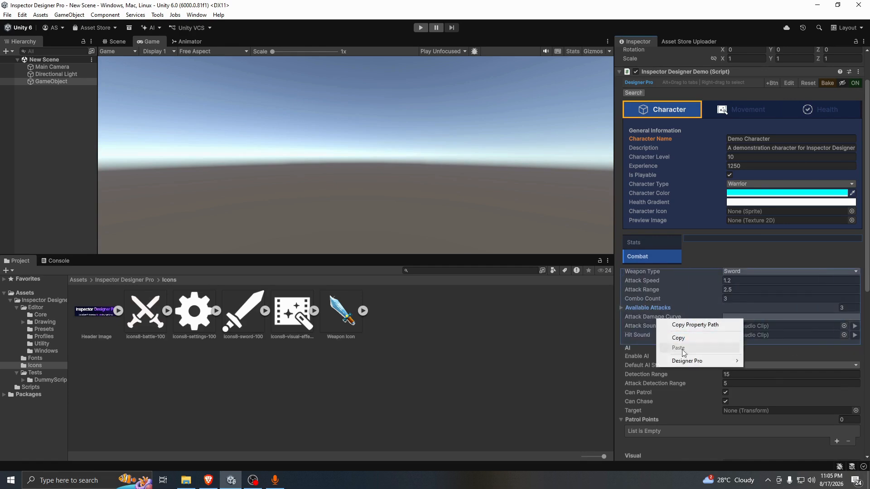
{"action": "left_click", "coordinate": [797, 348]}
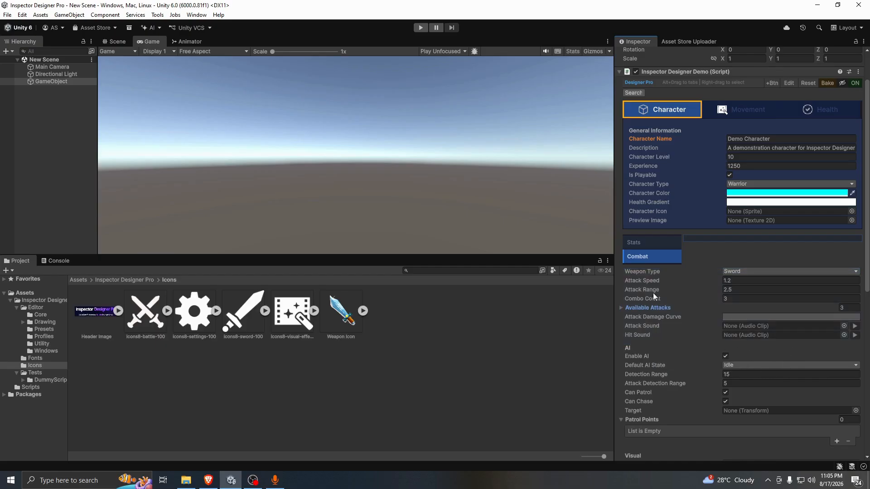
- Add the nine fields from Weapon Type through Enable AI to Tab Group 2's Combat tab and check both of its tabs
{"action": "right_click_drag", "start_coordinate": [621, 269], "coordinate": [677, 340]}
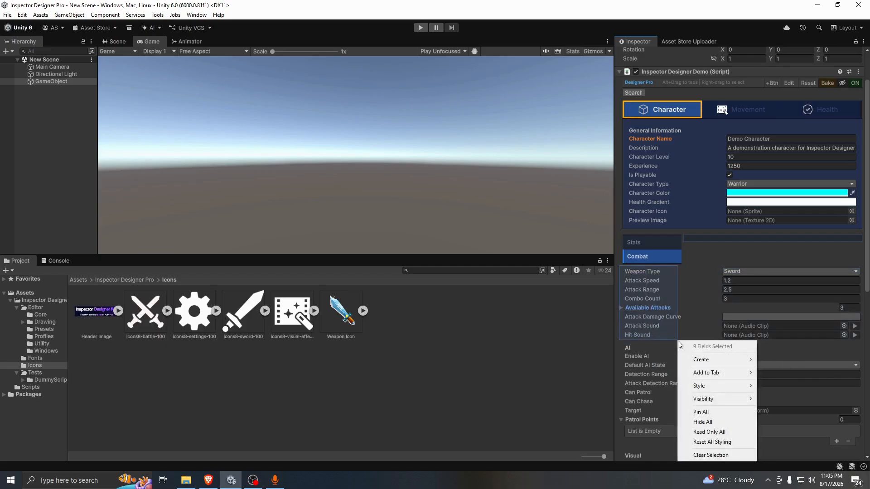
{"action": "mouse_move", "coordinate": [728, 380]}
{"action": "mouse_move", "coordinate": [790, 383]}
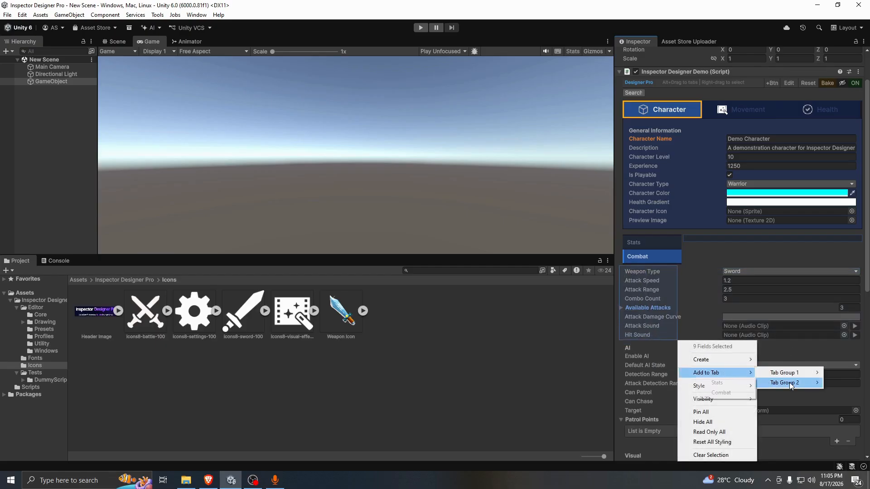
{"action": "left_click", "coordinate": [735, 392]}
{"action": "left_click", "coordinate": [644, 246]}
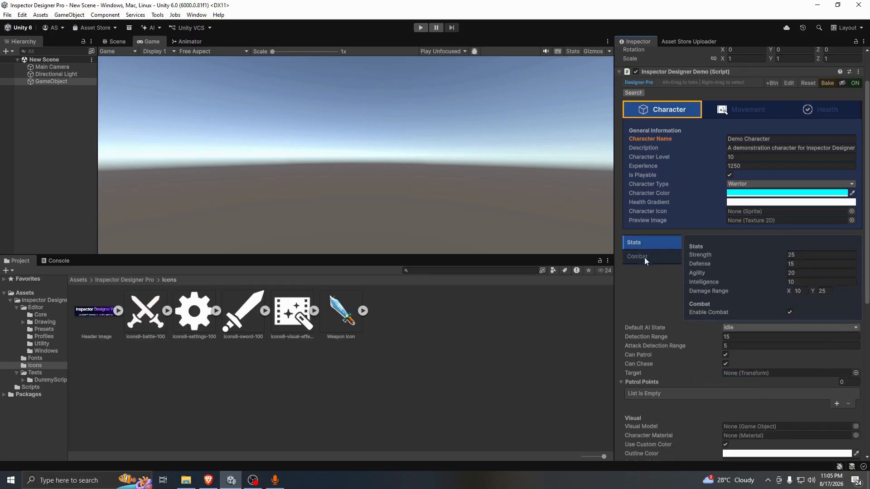
{"action": "left_click", "coordinate": [645, 258]}
{"action": "left_click", "coordinate": [645, 241]}
{"action": "left_click", "coordinate": [641, 254]}
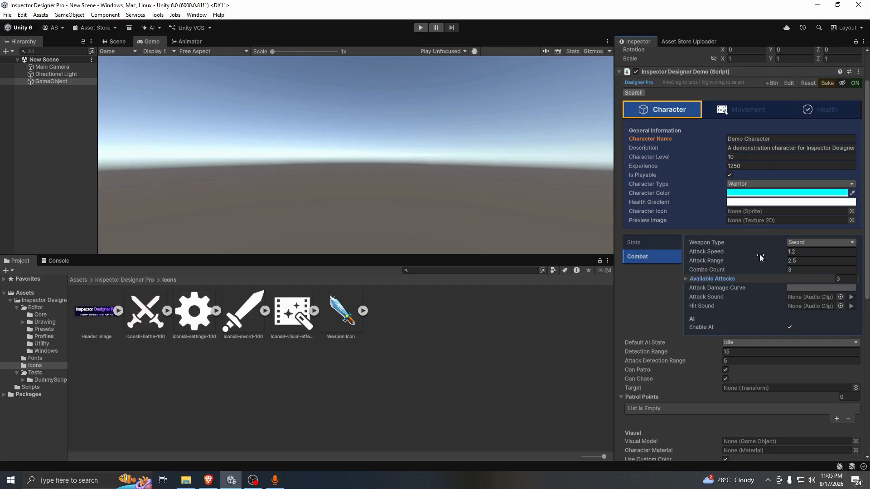
- Open the Weapon Type field's properties and expand the style settings of Tab Group 2
{"action": "right_click", "coordinate": [700, 244]}
{"action": "mouse_move", "coordinate": [743, 300]}
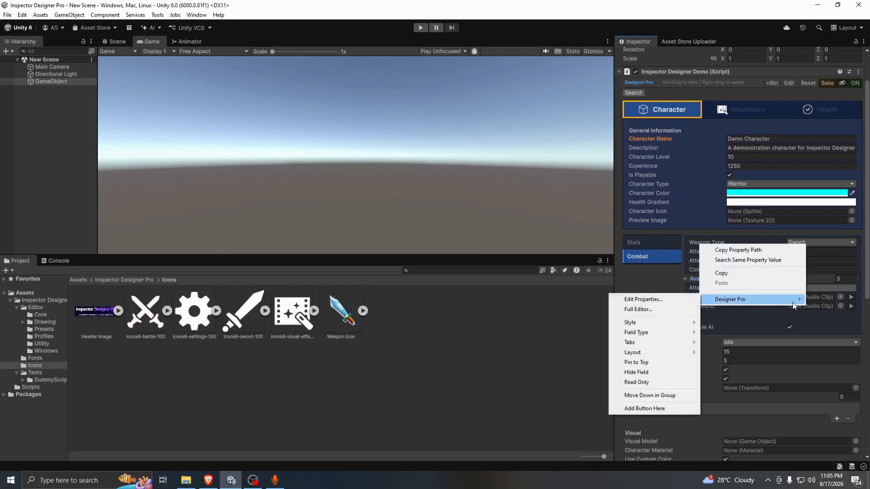
{"action": "left_click", "coordinate": [652, 300]}
{"action": "scroll", "coordinate": [535, 300], "scroll_direction": "down", "scroll_amount": 5}
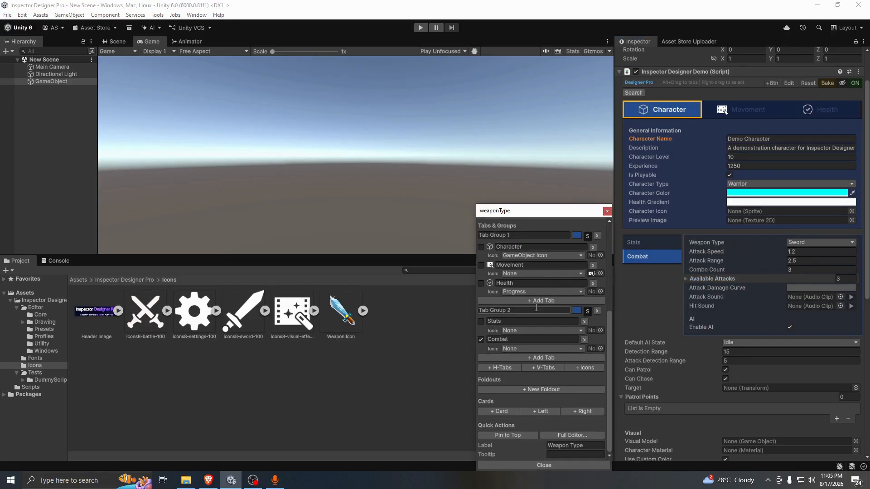
{"action": "left_click", "coordinate": [520, 312]}
{"action": "left_click", "coordinate": [587, 311]}
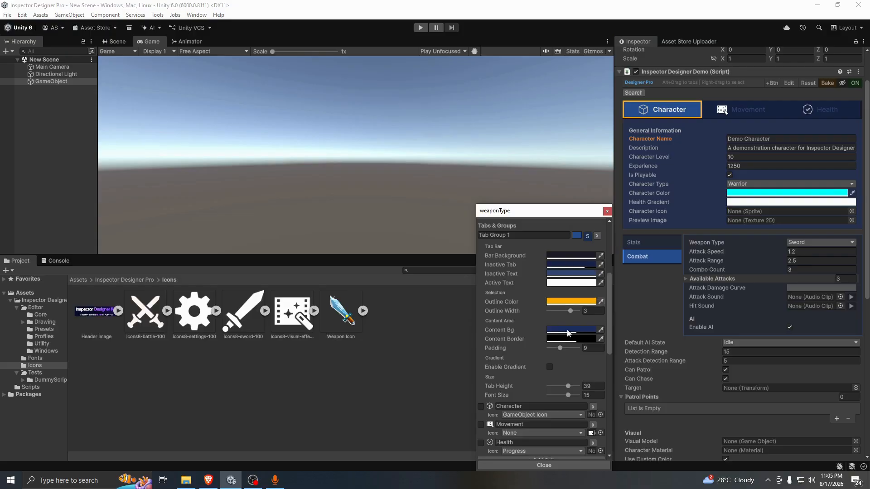
{"action": "scroll", "coordinate": [561, 379], "scroll_direction": "down", "scroll_amount": 2}
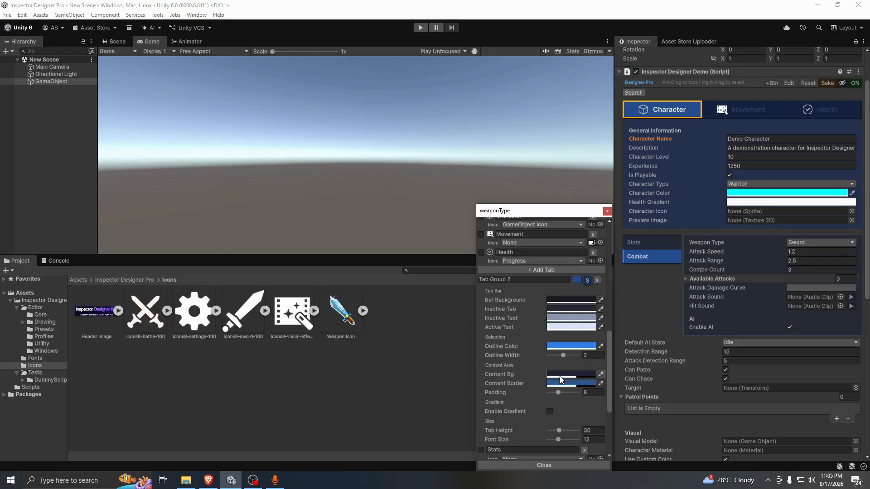
- Set Tab Group 2's inactive tab color to a dark grey-blue, hex 363E55
{"action": "left_click", "coordinate": [574, 308]}
{"action": "left_click", "coordinate": [646, 298]}
{"action": "left_click_drag", "start_coordinate": [616, 249], "coordinate": [332, 221]}
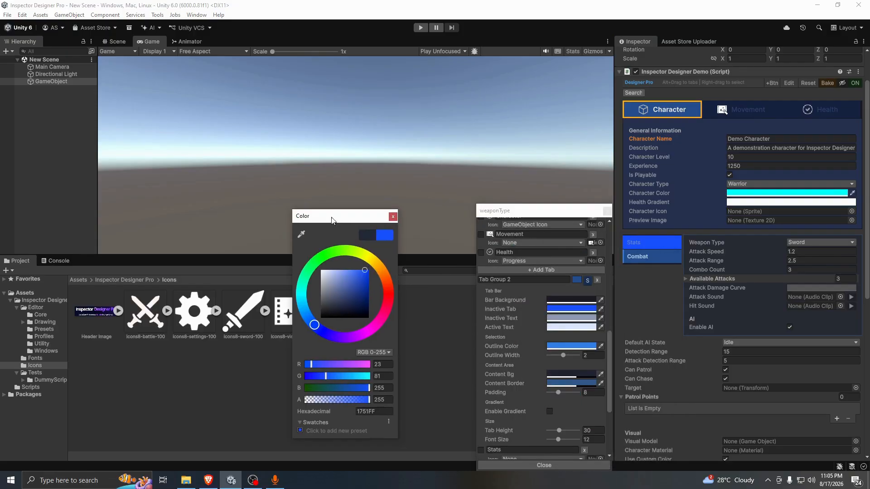
{"action": "mouse_move", "coordinate": [349, 294]}
{"action": "left_mouse_down"}
{"action": "mouse_move", "coordinate": [324, 304]}
{"action": "mouse_move", "coordinate": [339, 303]}
{"action": "left_mouse_up"}
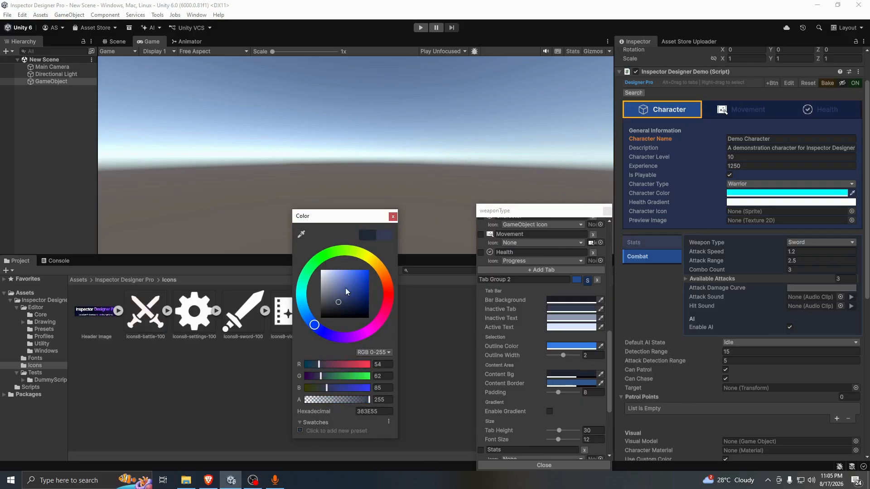
{"action": "left_click", "coordinate": [393, 217]}
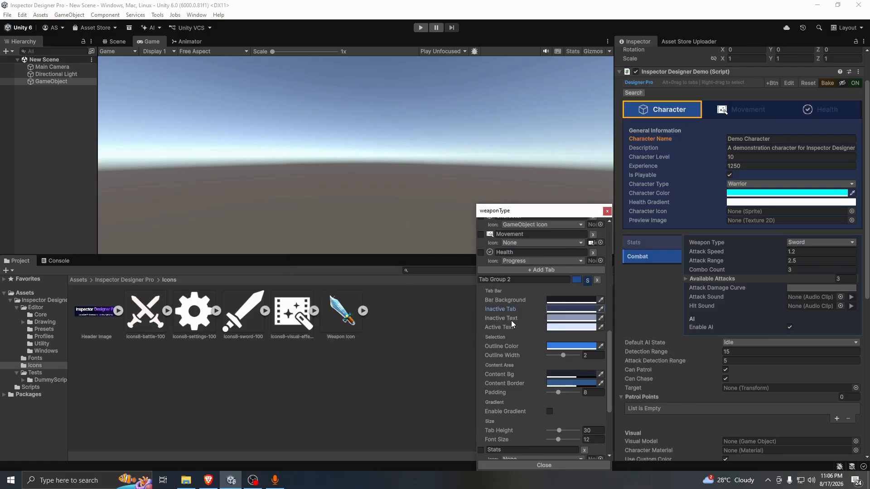
- Set Tab Group 2's inactive text color to a muted dark blue, hex 34476A
{"action": "left_click", "coordinate": [560, 318]}
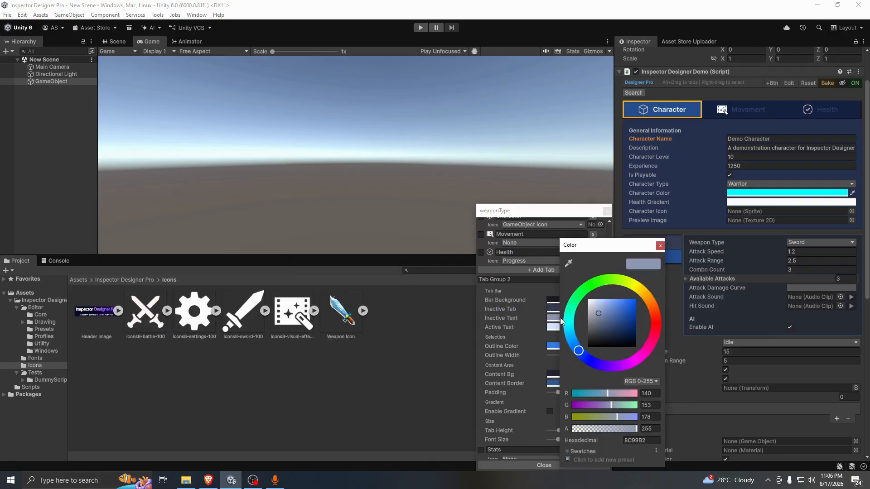
{"action": "left_click", "coordinate": [613, 324]}
{"action": "left_click_drag", "start_coordinate": [616, 247], "coordinate": [389, 224]}
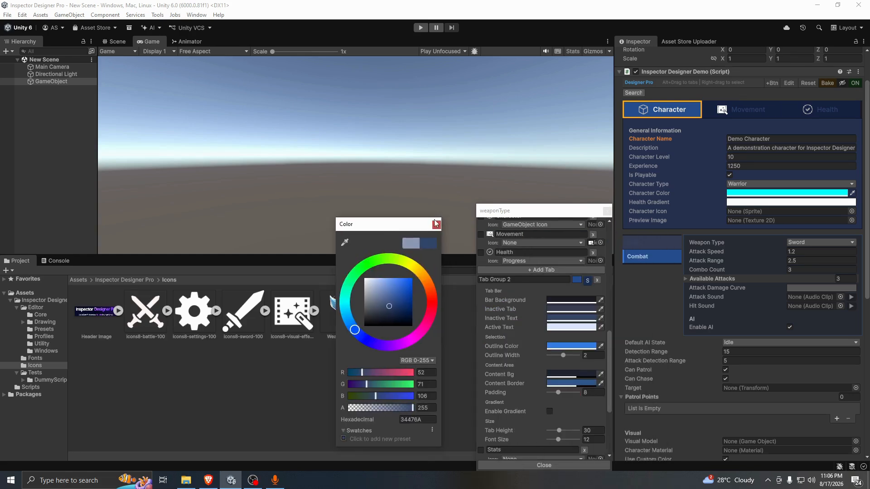
{"action": "left_click", "coordinate": [432, 223]}
- Set Tab Group 2's inactive text color to black, hex 000000
{"action": "left_click", "coordinate": [562, 319]}
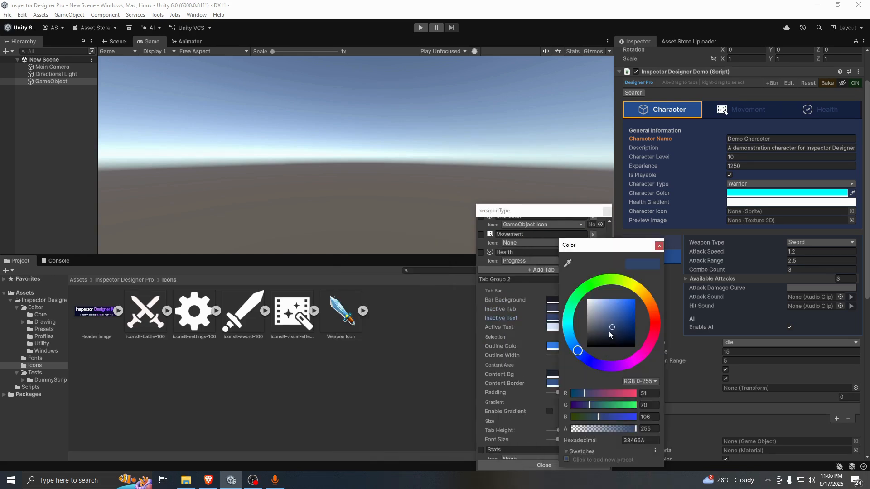
{"action": "left_click_drag", "start_coordinate": [609, 332], "coordinate": [583, 334]}
{"action": "left_click_drag", "start_coordinate": [591, 251], "coordinate": [421, 234]}
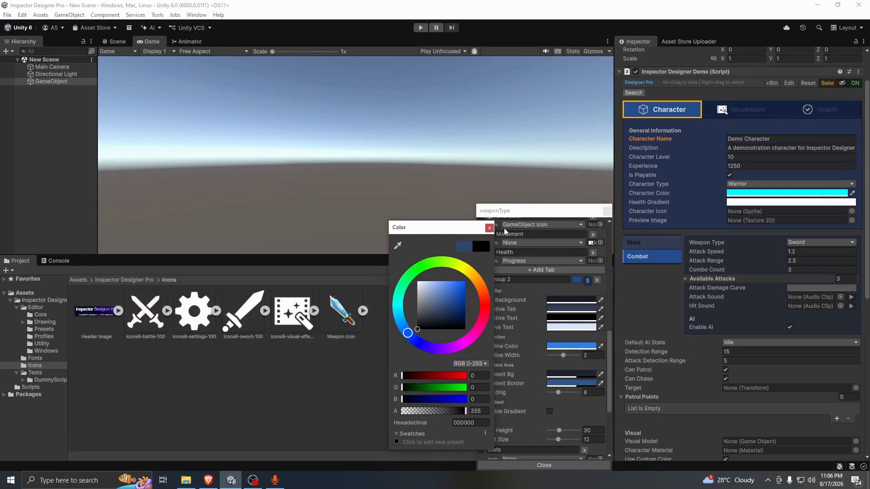
{"action": "left_click", "coordinate": [488, 229]}
{"action": "scroll", "coordinate": [561, 345], "scroll_direction": "down", "scroll_amount": 1}
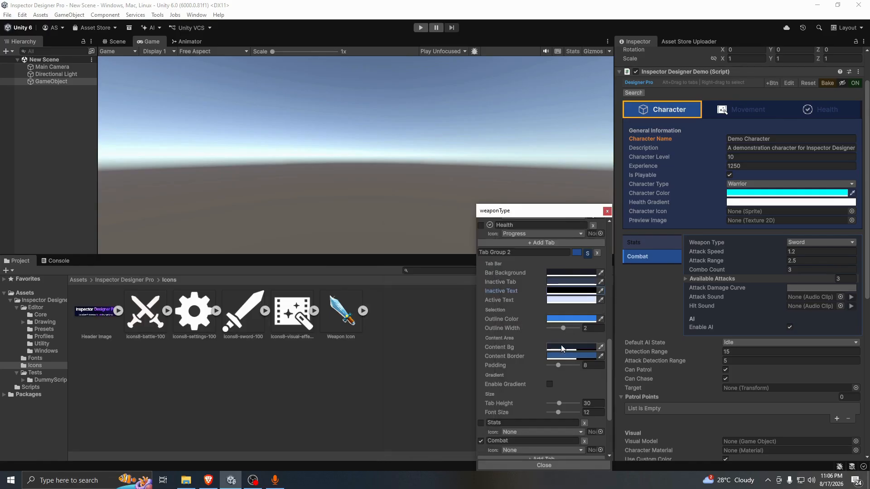
{"action": "scroll", "coordinate": [554, 331], "scroll_direction": "down", "scroll_amount": 1}
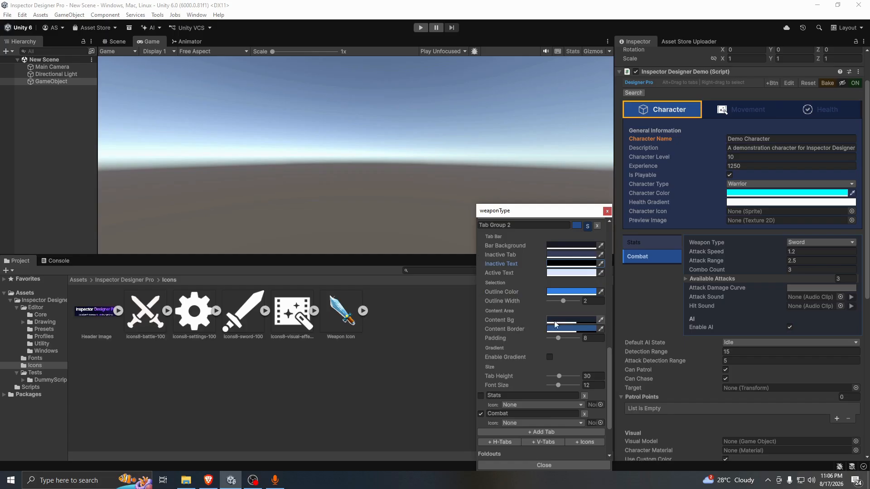
- Set Tab Group 2's content background to a brighter navy blue
{"action": "left_click", "coordinate": [571, 329]}
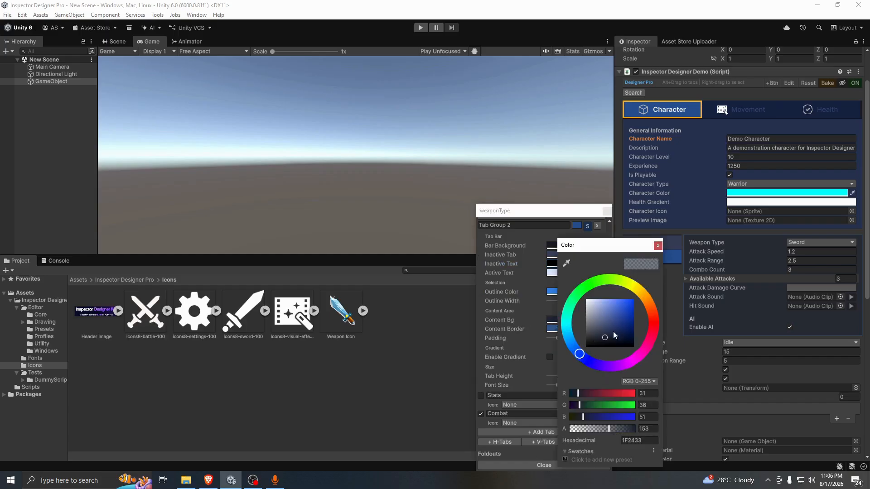
{"action": "left_click", "coordinate": [658, 245]}
{"action": "scroll", "coordinate": [493, 339], "scroll_direction": "down", "scroll_amount": 2}
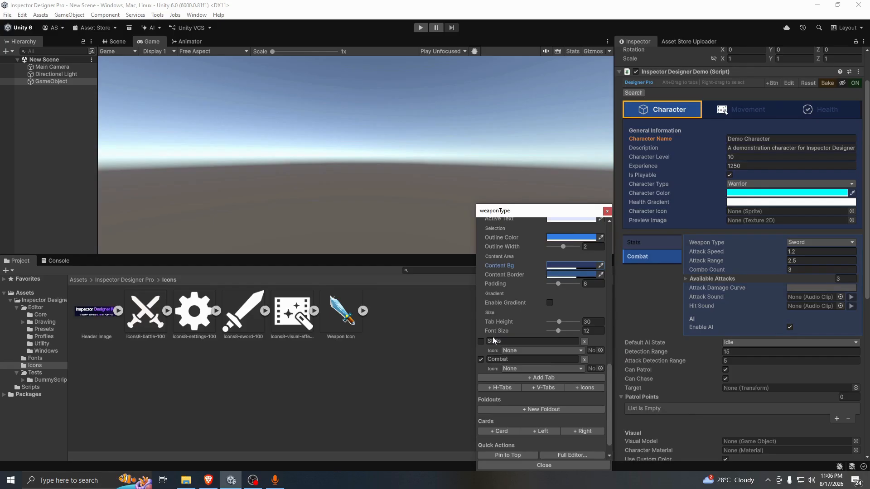
- Try bright yellow and a dark olive as Tab Group 2's active tab color
{"action": "scroll", "coordinate": [544, 294], "scroll_direction": "up", "scroll_amount": 2}
{"action": "scroll", "coordinate": [562, 276], "scroll_direction": "up", "scroll_amount": 1}
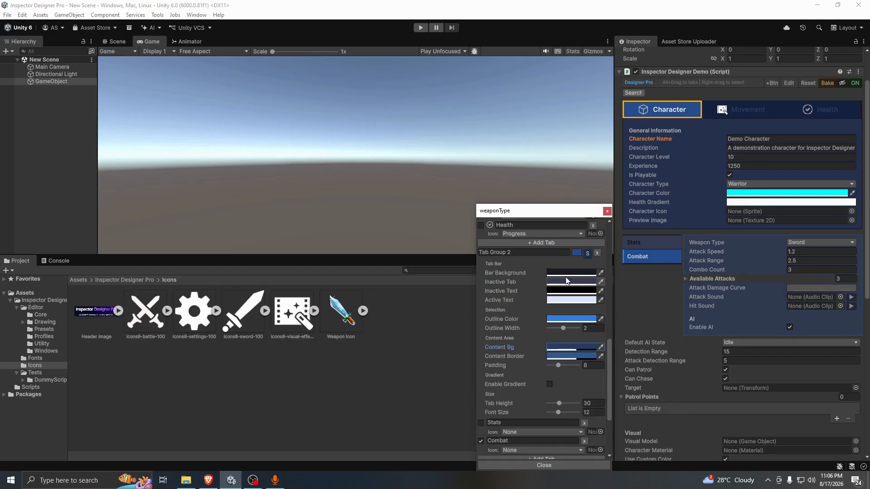
{"action": "left_click", "coordinate": [575, 253]}
{"action": "left_click", "coordinate": [621, 316]}
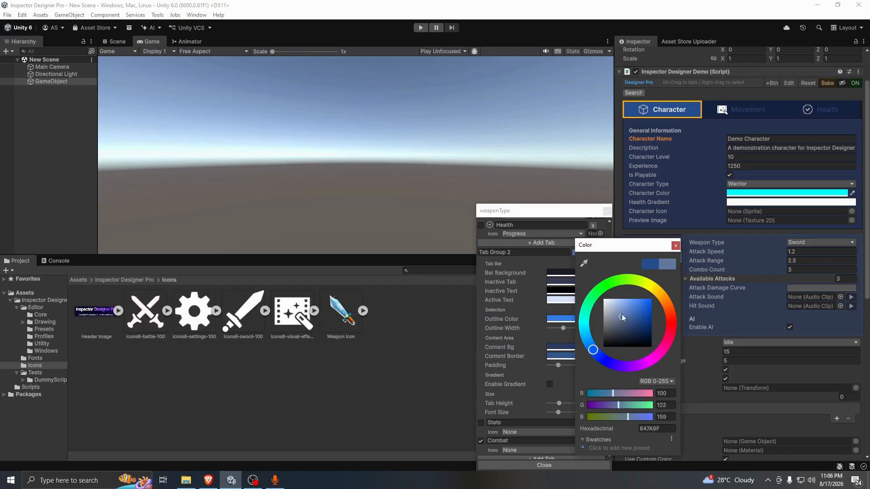
{"action": "left_click", "coordinate": [646, 280]}
{"action": "left_click", "coordinate": [643, 304]}
{"action": "left_click", "coordinate": [676, 245]}
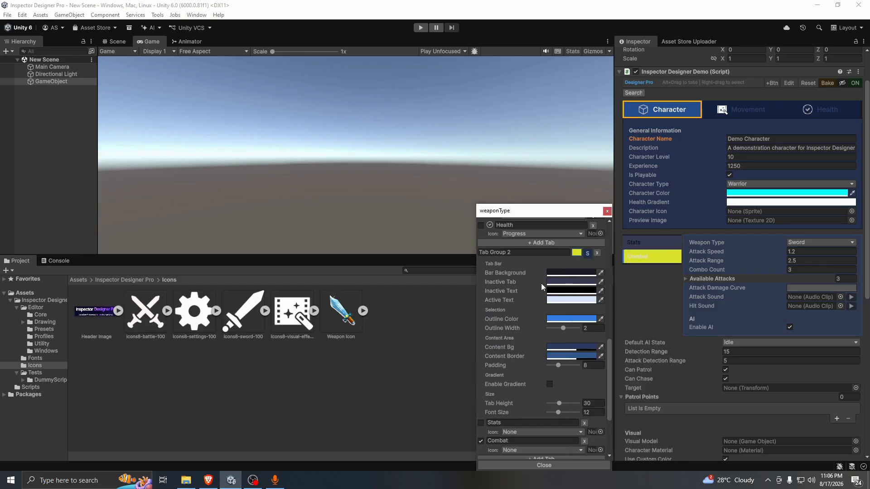
{"action": "left_click", "coordinate": [576, 253]}
{"action": "left_click_drag", "start_coordinate": [621, 295], "coordinate": [617, 334]}
{"action": "left_click", "coordinate": [674, 246]}
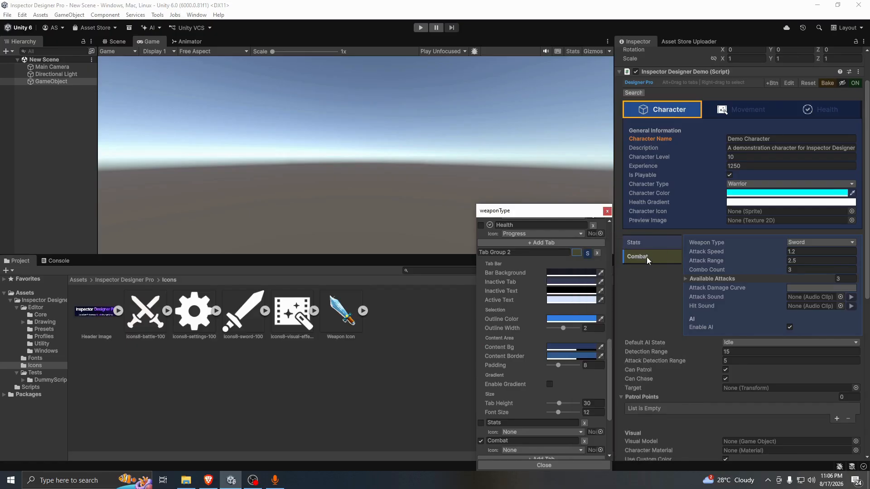
- Set Tab Group 2's active tab color to green, hex 399616
{"action": "left_click", "coordinate": [577, 256]}
{"action": "left_click_drag", "start_coordinate": [622, 284], "coordinate": [617, 279]}
{"action": "left_click", "coordinate": [645, 317]}
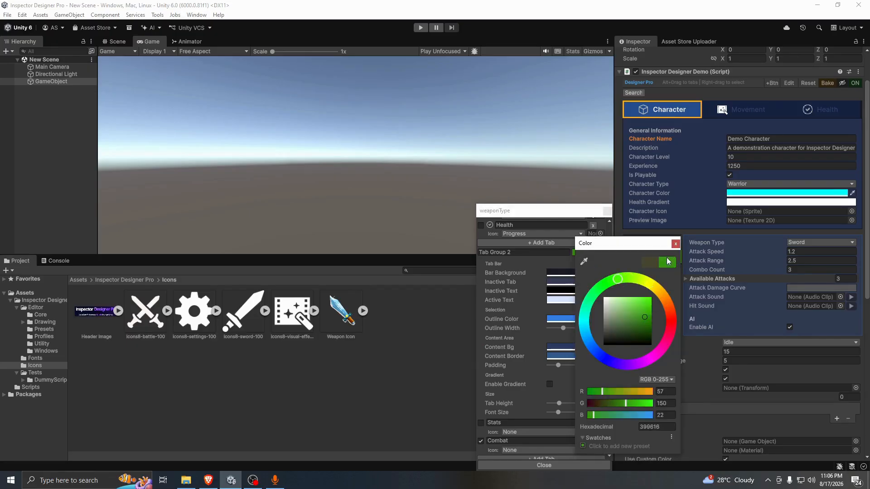
{"action": "left_click", "coordinate": [675, 247]}
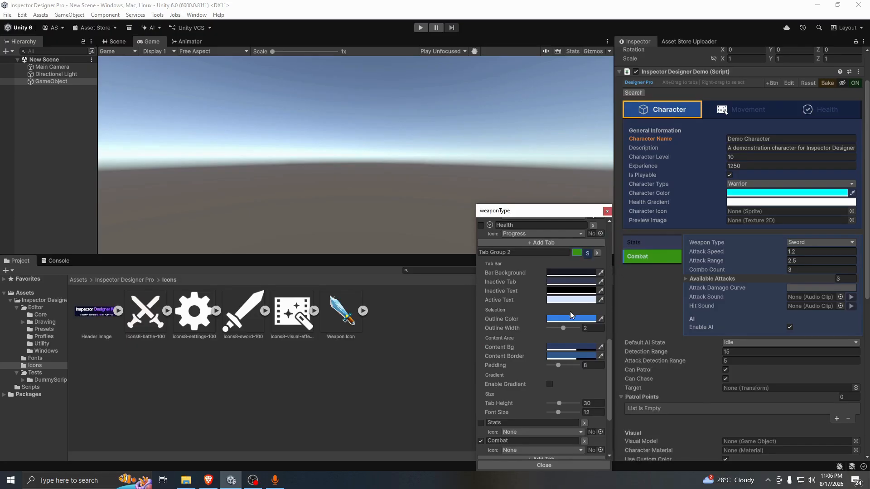
- Assign the icons8-settings-100 texture as the Stats tab's icon and the icons8-battle-100 texture as the Combat tab's icon
{"action": "scroll", "coordinate": [564, 334], "scroll_direction": "down", "scroll_amount": 2}
{"action": "scroll", "coordinate": [564, 333], "scroll_direction": "down", "scroll_amount": 5}
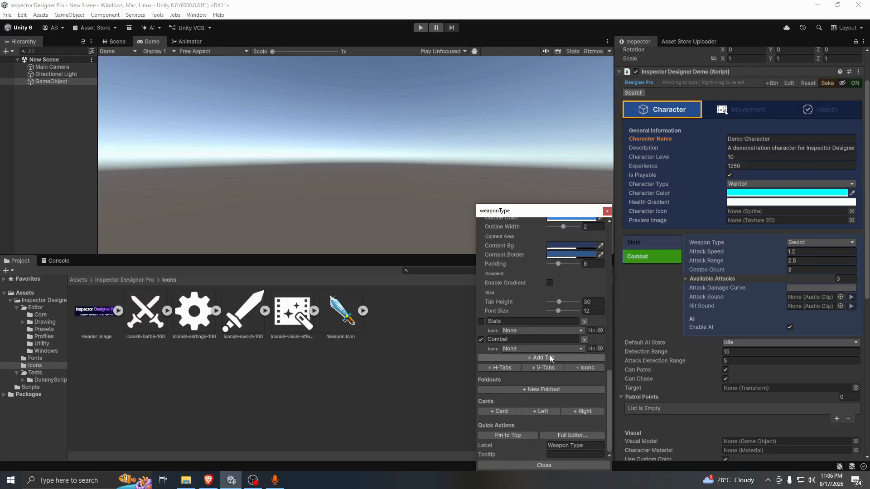
{"action": "left_click", "coordinate": [600, 330]}
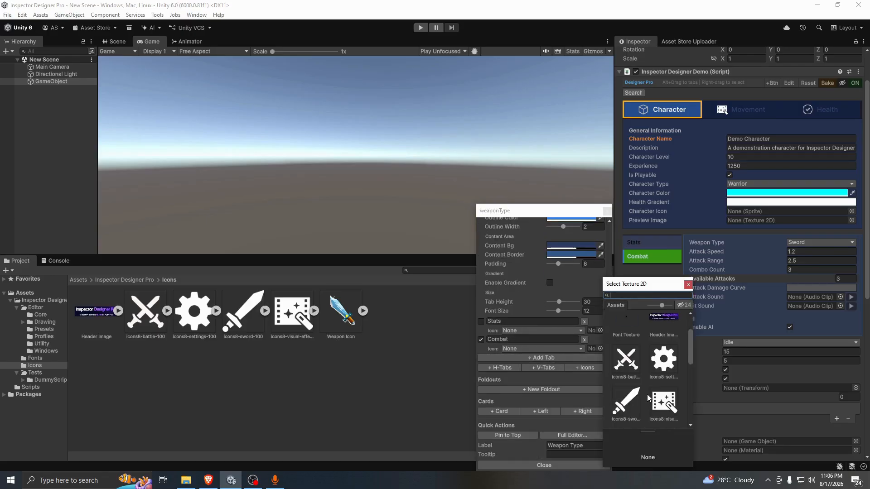
{"action": "double_click", "coordinate": [660, 360]}
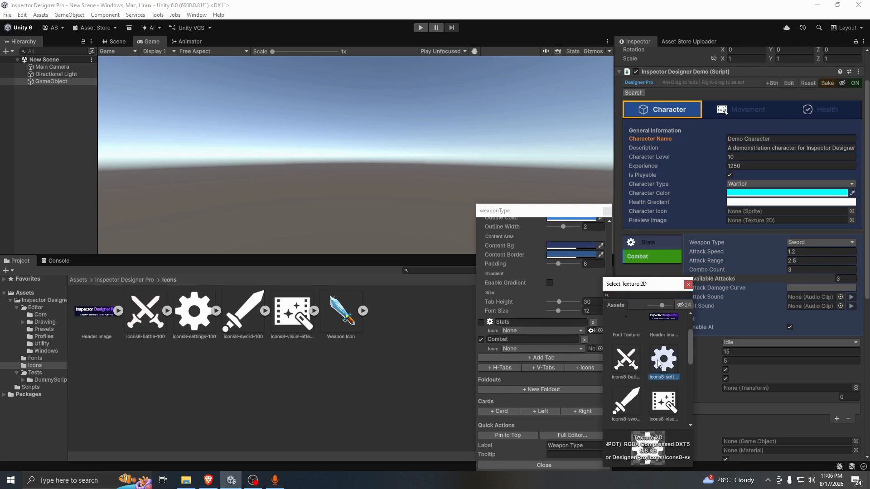
{"action": "left_click", "coordinate": [600, 349]}
{"action": "double_click", "coordinate": [623, 388]}
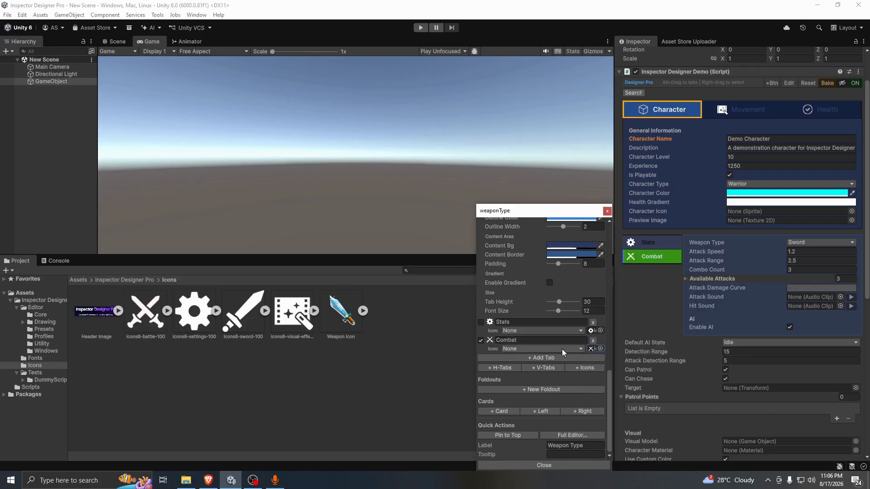
- Set Tab Group 2's font size to 14 and tab height to 39, and close the Weapon Type properties
{"action": "left_click_drag", "start_coordinate": [556, 310], "coordinate": [570, 301]}
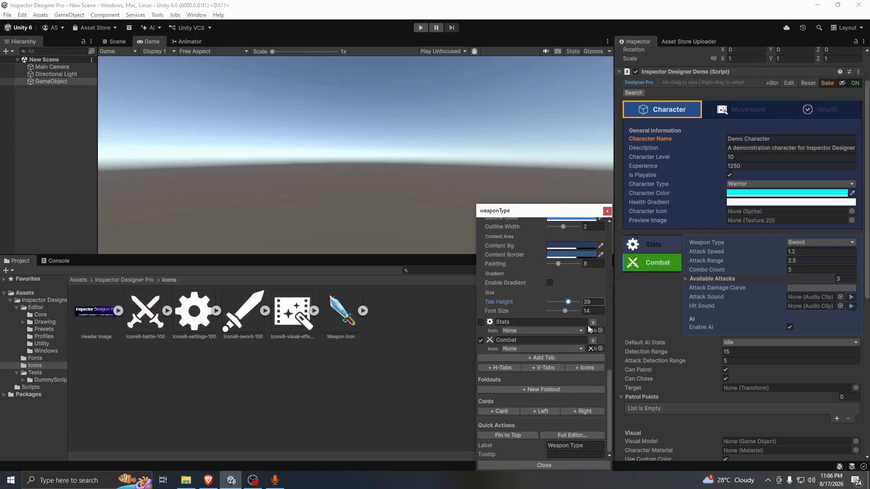
{"action": "left_click", "coordinate": [606, 211]}
- Switch through the Stats and Combat tabs and the Character, Movement and Health tabs to check their styling and contents
{"action": "left_click", "coordinate": [644, 246]}
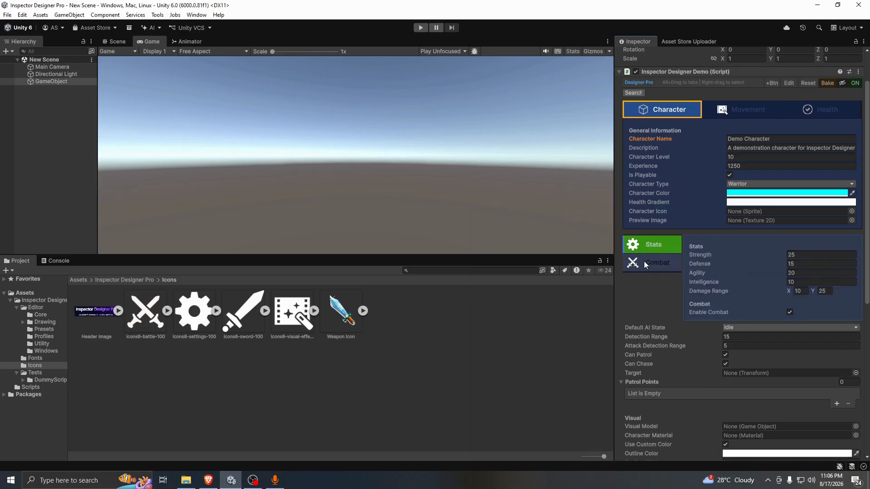
{"action": "left_click", "coordinate": [644, 262]}
{"action": "left_click", "coordinate": [654, 249]}
{"action": "left_click", "coordinate": [654, 260]}
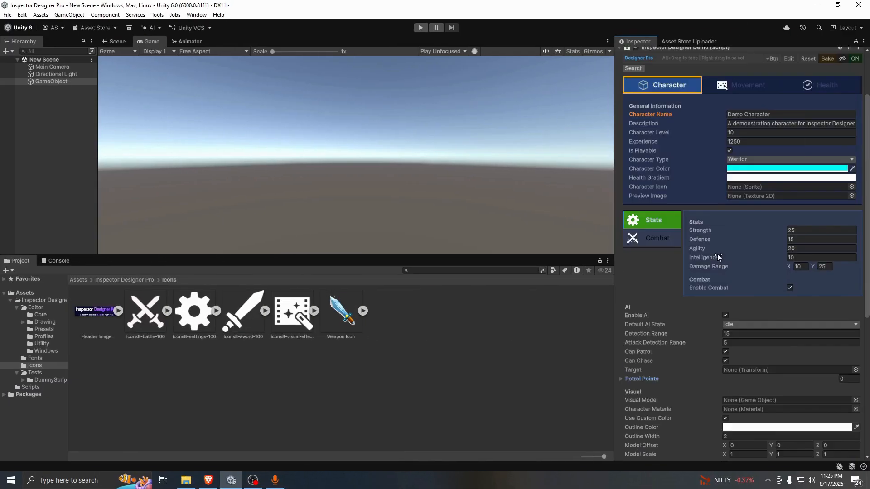
{"action": "scroll", "coordinate": [717, 254], "scroll_direction": "up", "scroll_amount": 3}
{"action": "left_click", "coordinate": [727, 158]}
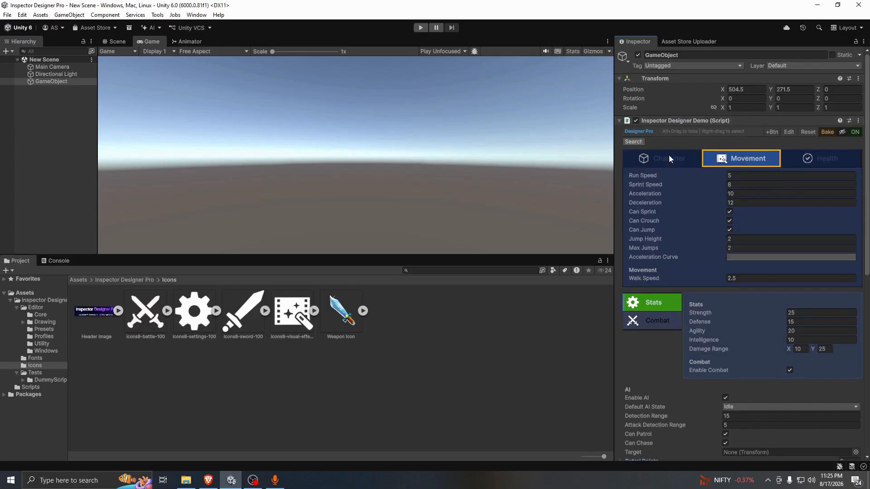
{"action": "left_click", "coordinate": [669, 156]}
{"action": "left_click", "coordinate": [812, 160]}
{"action": "left_click", "coordinate": [657, 257]}
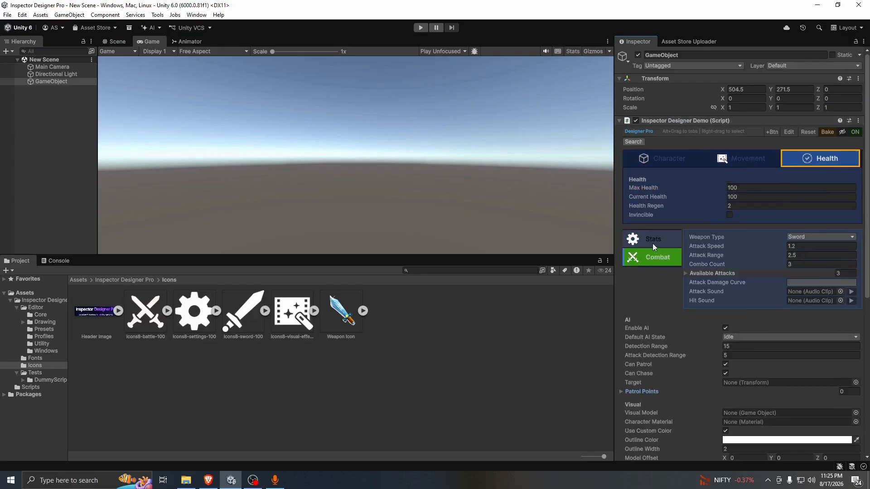
{"action": "left_click", "coordinate": [653, 240]}
{"action": "left_click", "coordinate": [651, 157]}
- Group the eight AI fields, from Enable AI through Patrol Points, into a new foldout
{"action": "scroll", "coordinate": [662, 268], "scroll_direction": "down", "scroll_amount": 5}
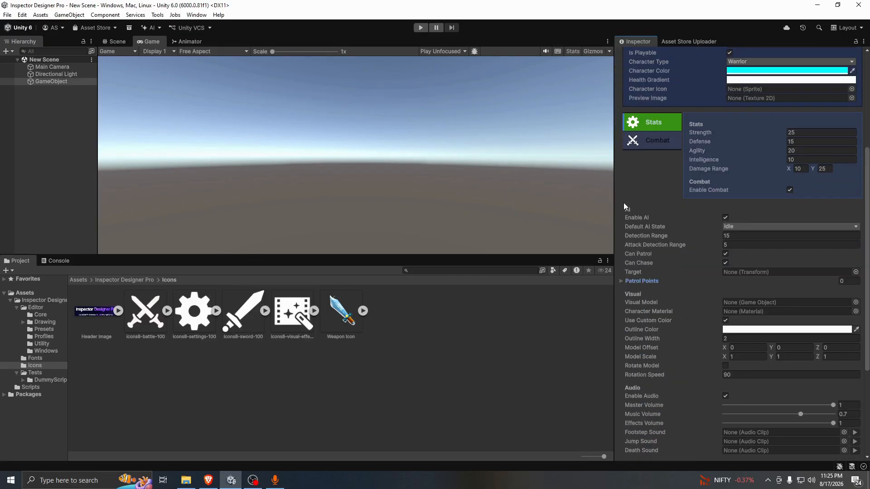
{"action": "right_click", "coordinate": [645, 223]}
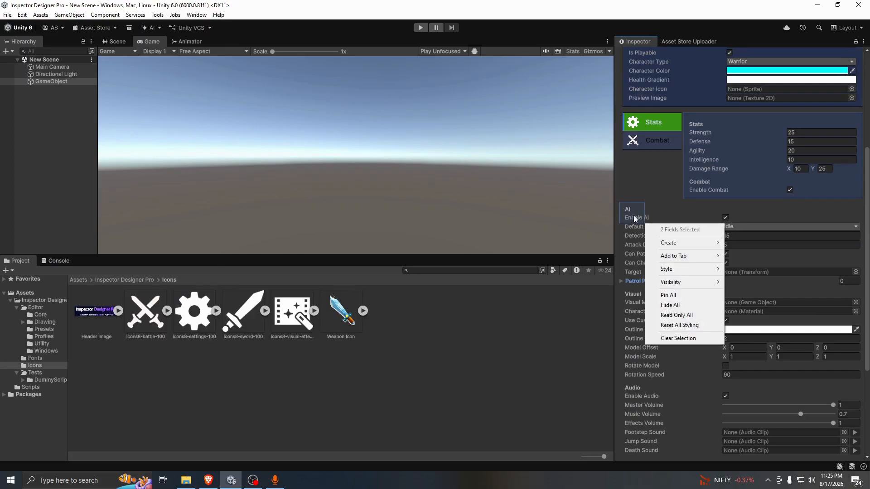
{"action": "left_click", "coordinate": [622, 188]}
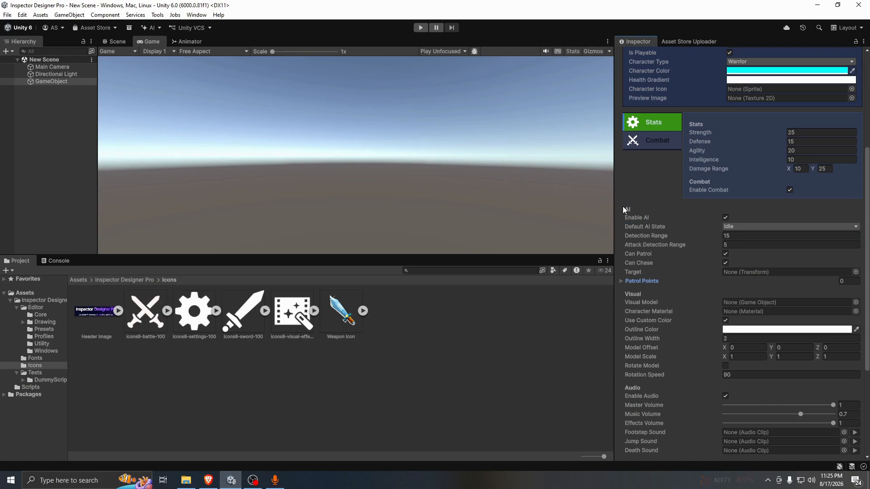
{"action": "left_click_drag", "start_coordinate": [622, 206], "coordinate": [655, 279]}
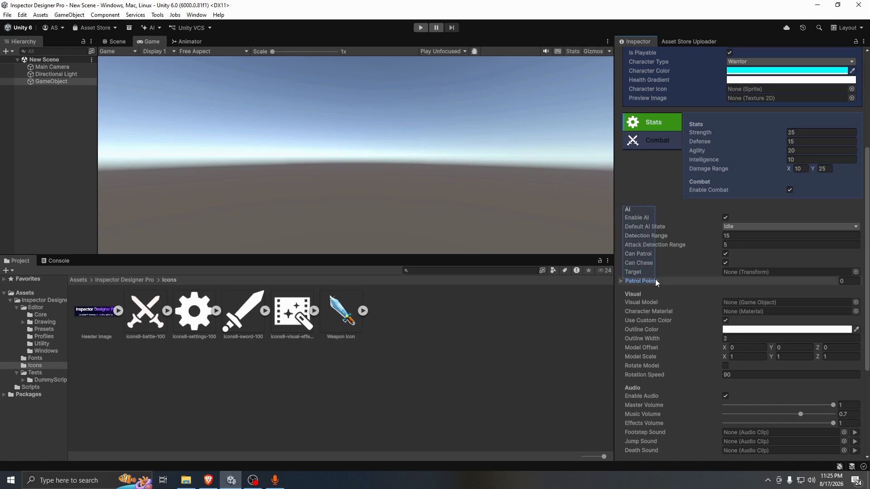
{"action": "right_click", "coordinate": [655, 279]}
{"action": "mouse_move", "coordinate": [696, 299]}
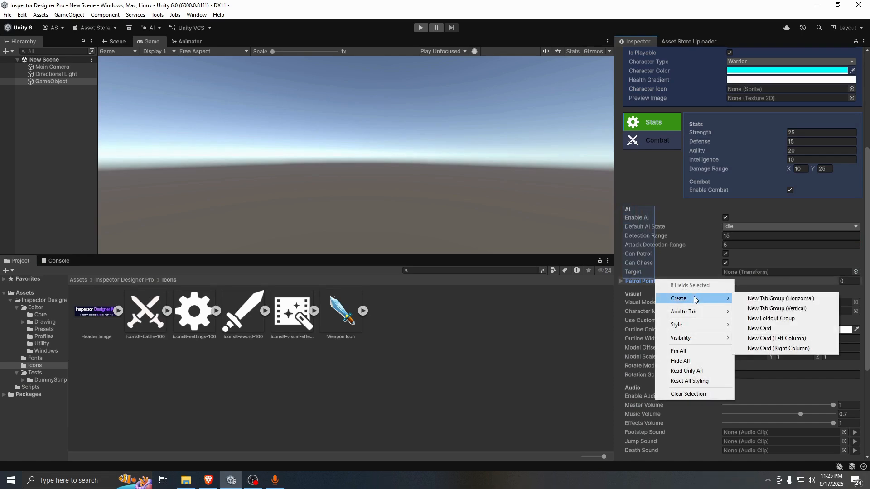
{"action": "left_click", "coordinate": [748, 318]}
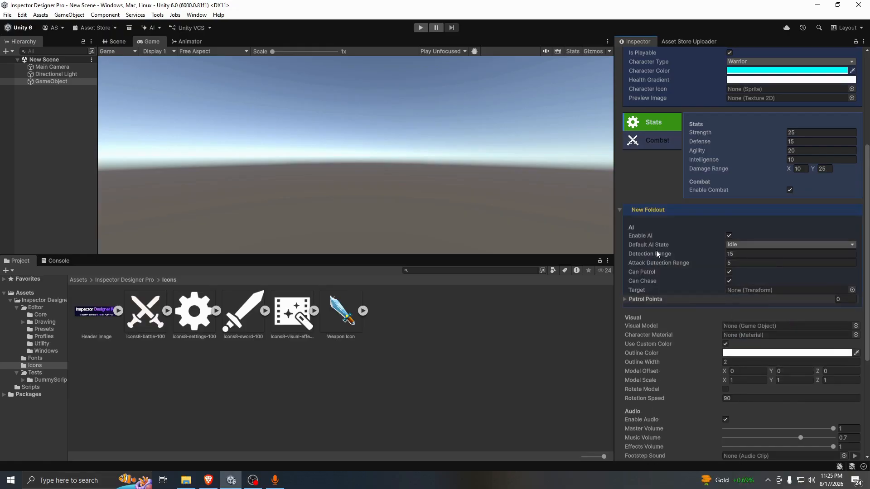
- Rename the new foldout as AI
{"action": "right_click", "coordinate": [649, 209]}
{"action": "left_click", "coordinate": [675, 213]}
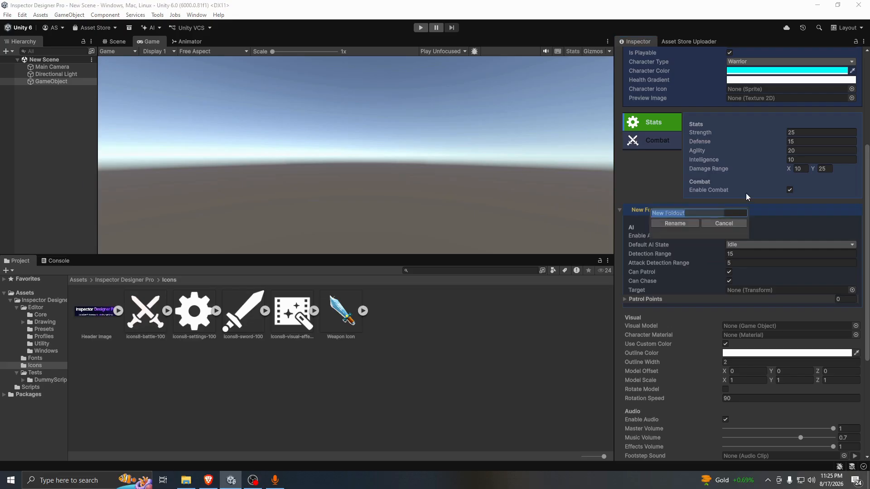
{"action": "type", "text": "AI"}
{"action": "key", "text": "BackSpace"}
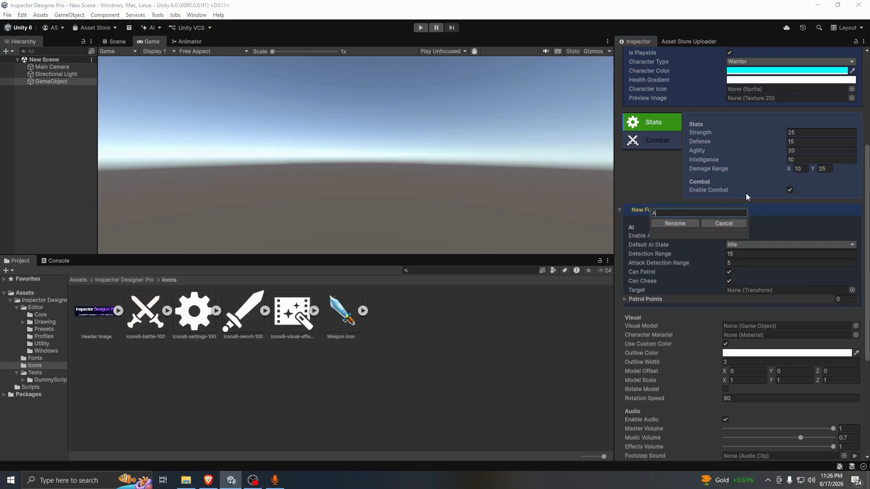
{"action": "type", "text": "I"}
{"action": "left_click", "coordinate": [666, 223]}
- Try the red and green style presets on the AI foldout
{"action": "right_click", "coordinate": [647, 211]}
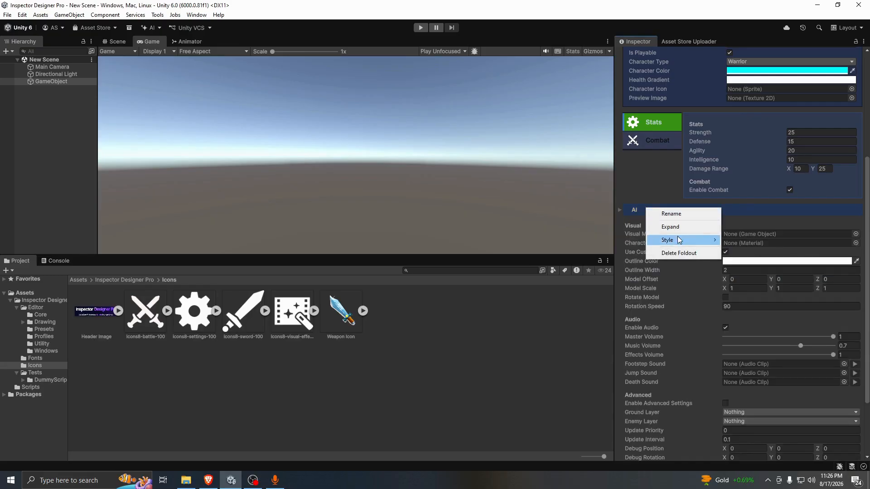
{"action": "mouse_move", "coordinate": [670, 240]}
{"action": "left_click", "coordinate": [739, 250]}
{"action": "left_click", "coordinate": [653, 208]}
{"action": "right_click", "coordinate": [654, 208]}
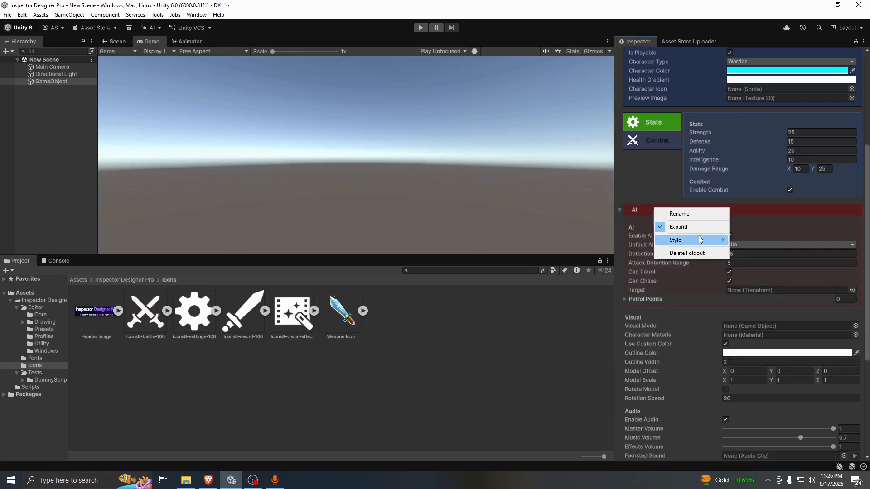
{"action": "mouse_move", "coordinate": [707, 240]}
{"action": "left_click", "coordinate": [761, 267]}
- Apply the Purple style preset to the AI foldout and expand it
{"action": "left_click", "coordinate": [651, 208]}
{"action": "right_click", "coordinate": [651, 208]}
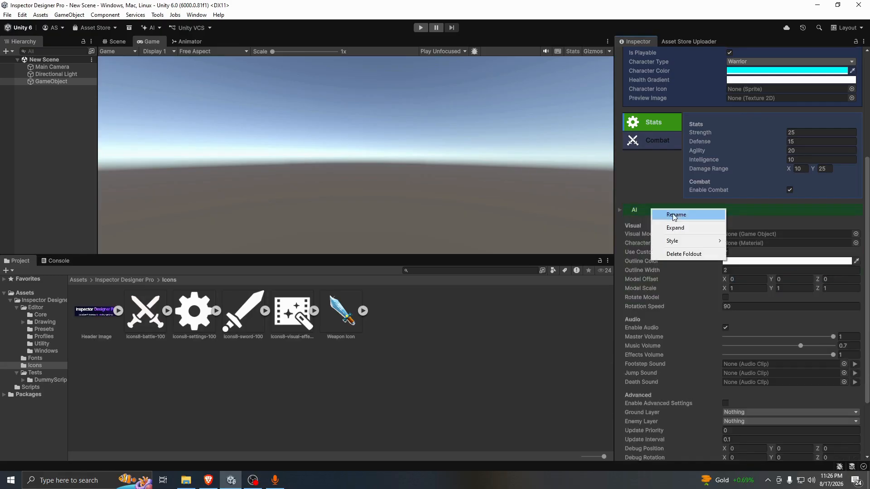
{"action": "left_click", "coordinate": [741, 271]}
{"action": "left_click", "coordinate": [644, 208]}
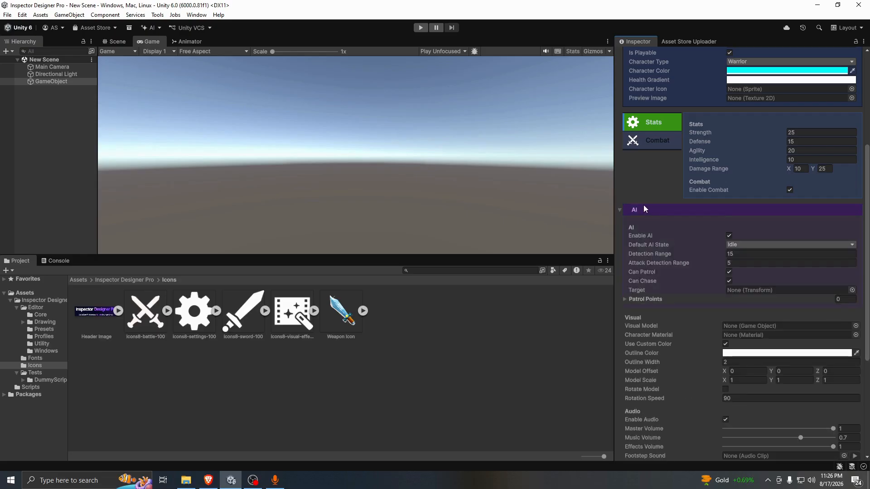
{"action": "right_click", "coordinate": [643, 206]}
{"action": "mouse_move", "coordinate": [687, 238]}
{"action": "left_click", "coordinate": [759, 261]}
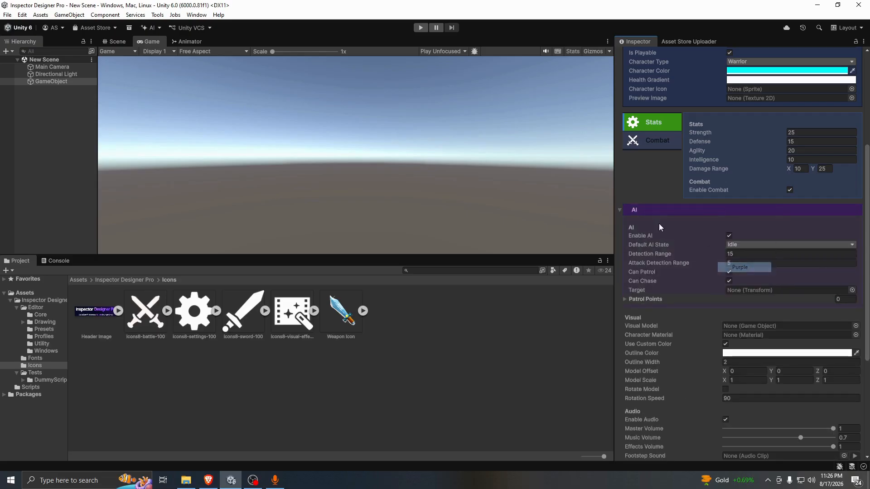
- Open the Enable AI field's properties and expand the style settings of the AI foldout
{"action": "right_click", "coordinate": [636, 235]}
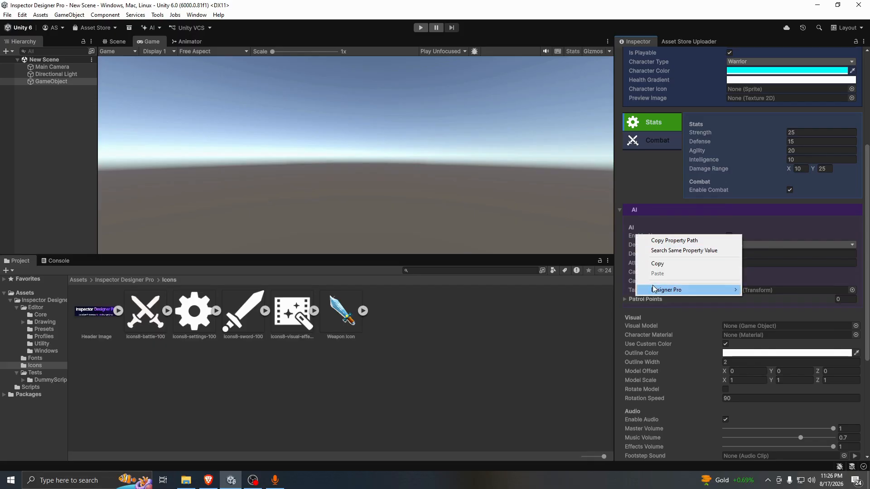
{"action": "mouse_move", "coordinate": [652, 289]}
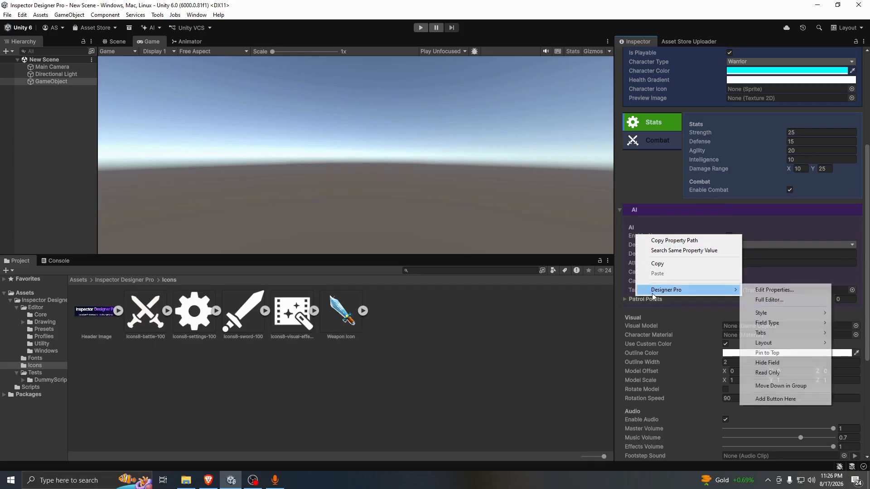
{"action": "left_click", "coordinate": [776, 290]}
{"action": "scroll", "coordinate": [523, 281], "scroll_direction": "down", "scroll_amount": 6}
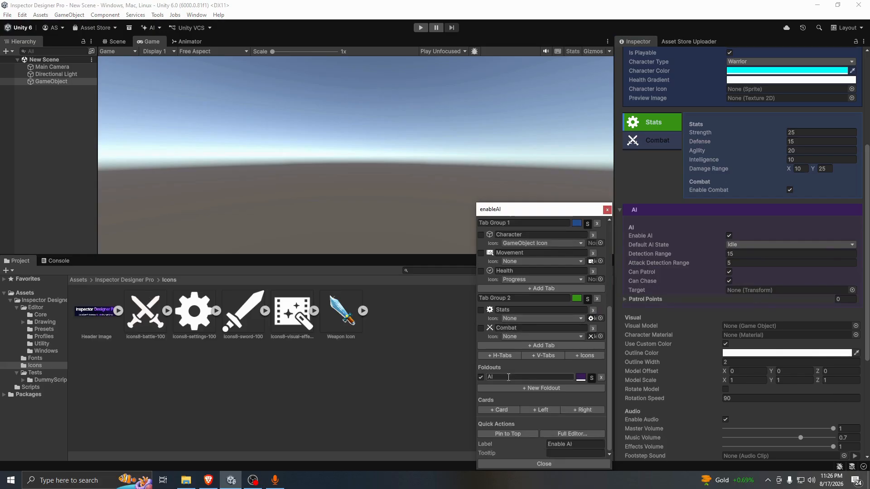
{"action": "left_click", "coordinate": [499, 377]}
{"action": "left_click", "coordinate": [591, 377]}
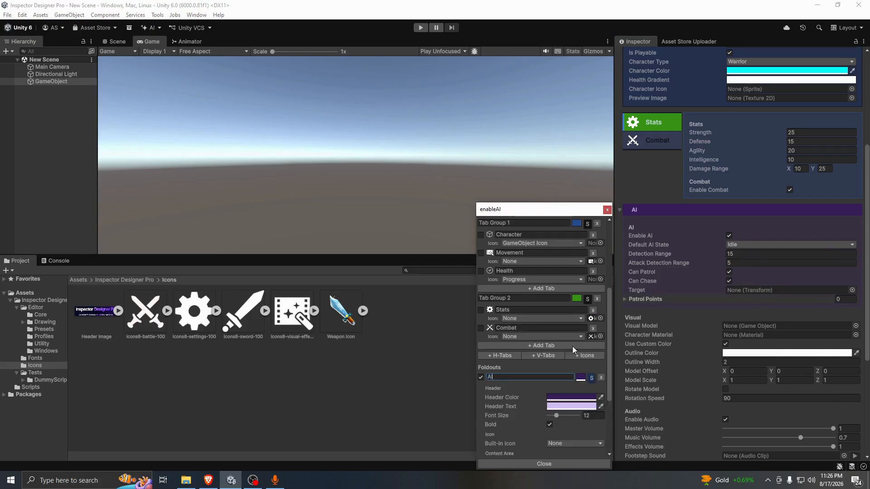
- Set the AI foldout's header color to a brighter purple and its header text color to white (FFFFFF)
{"action": "scroll", "coordinate": [573, 346], "scroll_direction": "down", "scroll_amount": 4}
{"action": "left_click", "coordinate": [566, 286]}
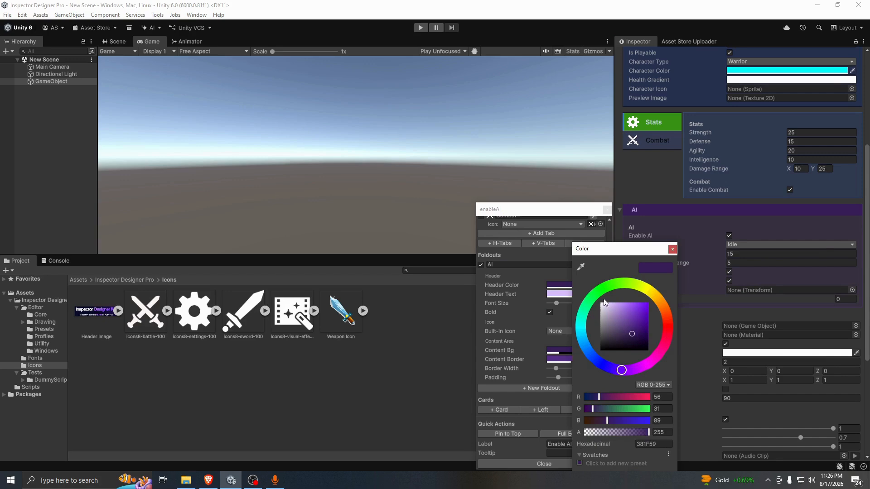
{"action": "mouse_move", "coordinate": [642, 318]}
{"action": "left_mouse_down"}
{"action": "mouse_move", "coordinate": [608, 356]}
{"action": "mouse_move", "coordinate": [584, 361]}
{"action": "mouse_move", "coordinate": [548, 250]}
{"action": "left_mouse_up"}
{"action": "left_click", "coordinate": [672, 250]}
{"action": "left_click", "coordinate": [561, 295]}
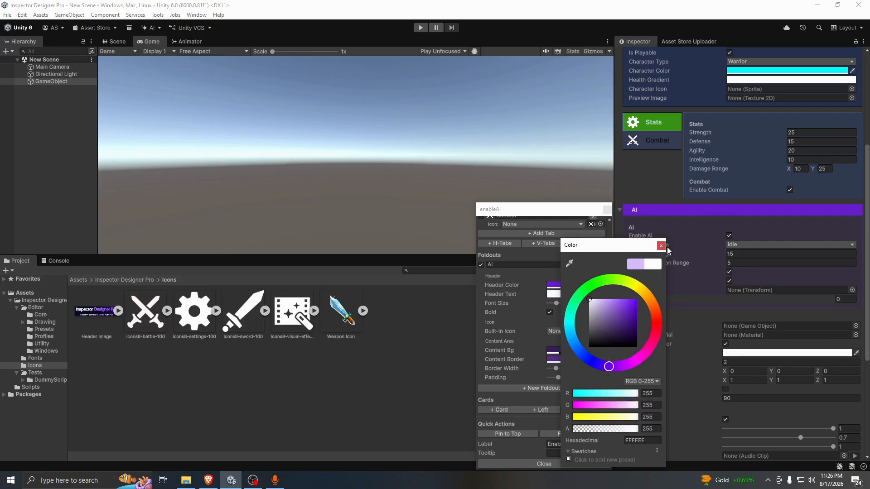
{"action": "left_click", "coordinate": [661, 246]}
- Set the AI foldout header's font size to 18 and its built-in icon to RectTool
{"action": "left_click", "coordinate": [559, 304]}
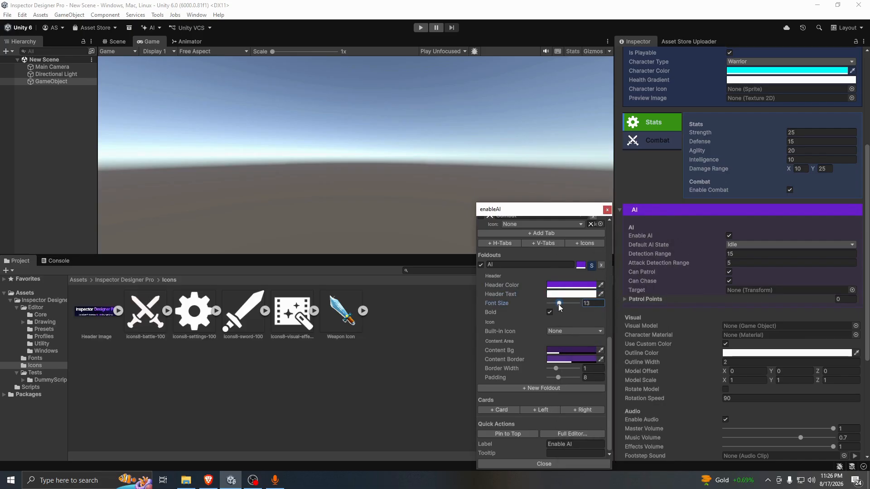
{"action": "left_click", "coordinate": [554, 332]}
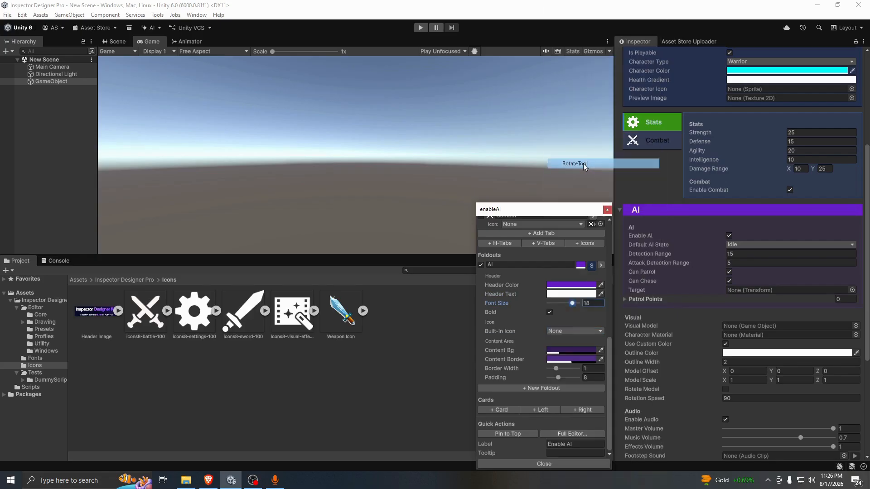
{"action": "left_click", "coordinate": [583, 163]}
{"action": "left_click", "coordinate": [564, 331]}
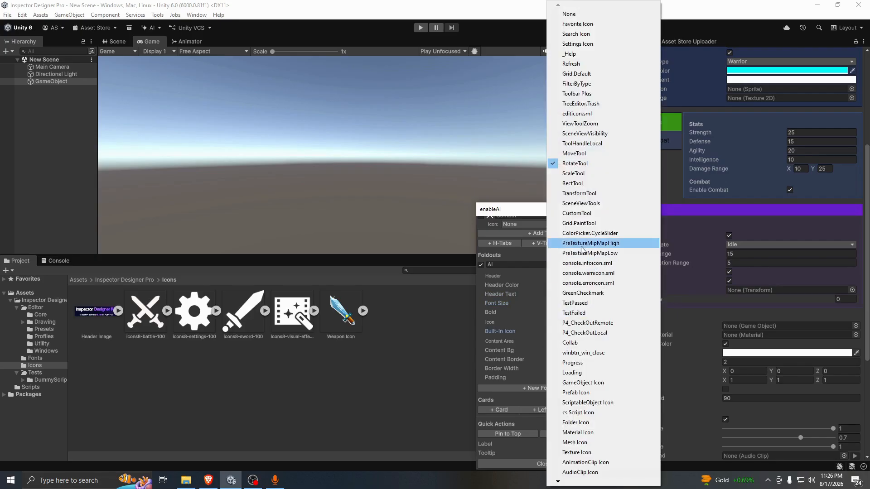
{"action": "left_click", "coordinate": [572, 184]}
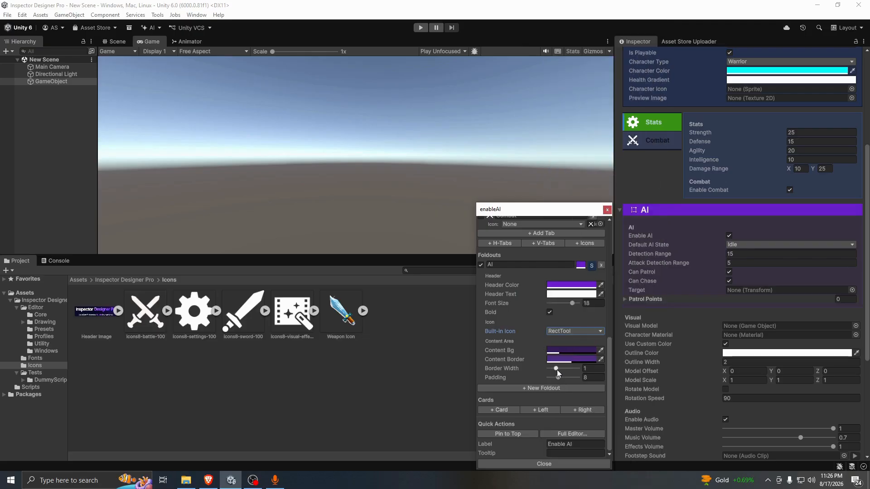
- Set the AI foldout's content padding to 10 and its content background to a brighter purple
{"action": "left_click_drag", "start_coordinate": [559, 368], "coordinate": [572, 376]}
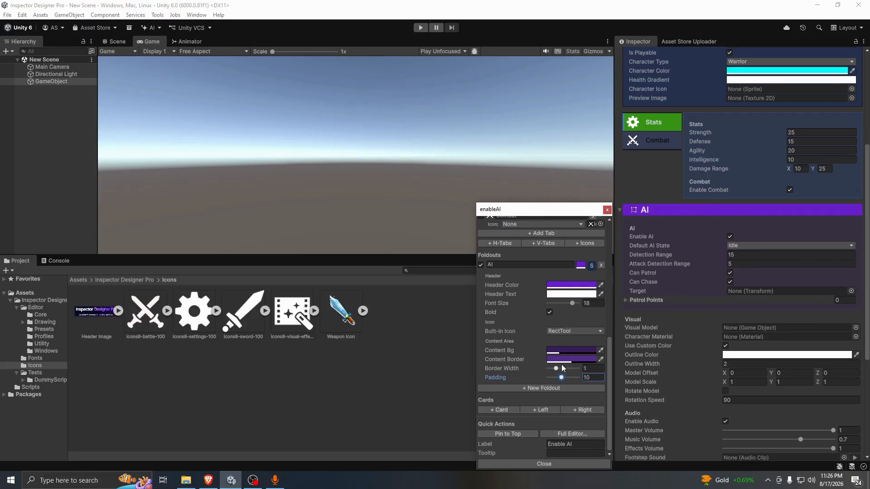
{"action": "left_click", "coordinate": [585, 351]}
{"action": "left_click_drag", "start_coordinate": [601, 298], "coordinate": [621, 318]}
{"action": "left_click", "coordinate": [653, 247]}
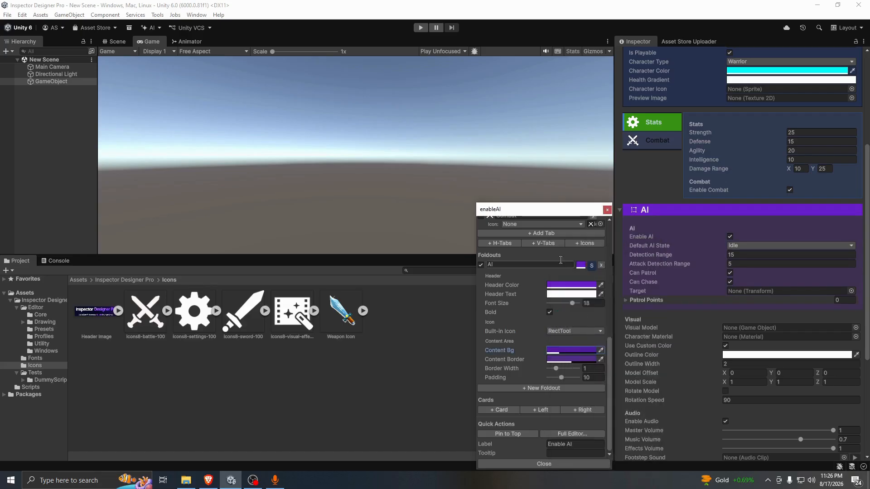
- Close the field properties and collapse the AI foldout in the Inspector
{"action": "left_click", "coordinate": [672, 214]}
{"action": "left_click", "coordinate": [659, 206]}
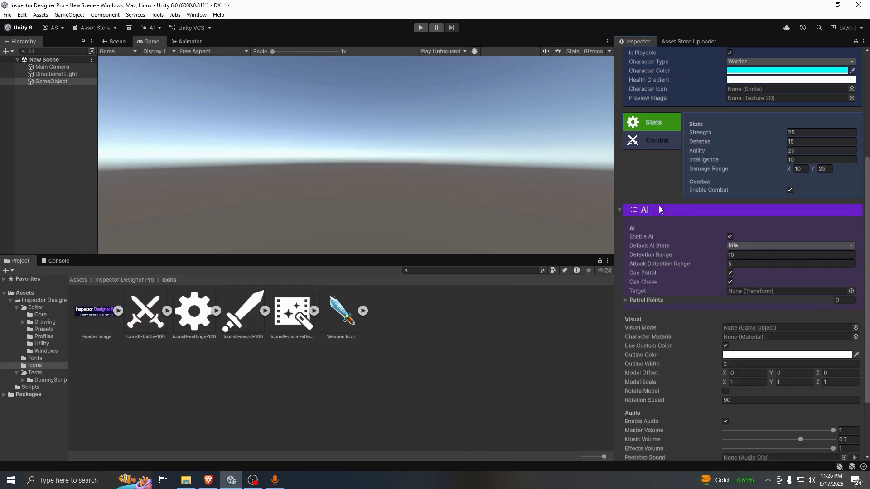
{"action": "left_click", "coordinate": [659, 207]}
{"action": "scroll", "coordinate": [701, 246], "scroll_direction": "up", "scroll_amount": 6}
{"action": "scroll", "coordinate": [696, 246], "scroll_direction": "down", "scroll_amount": 1}
{"action": "scroll", "coordinate": [697, 246], "scroll_direction": "down", "scroll_amount": 3}
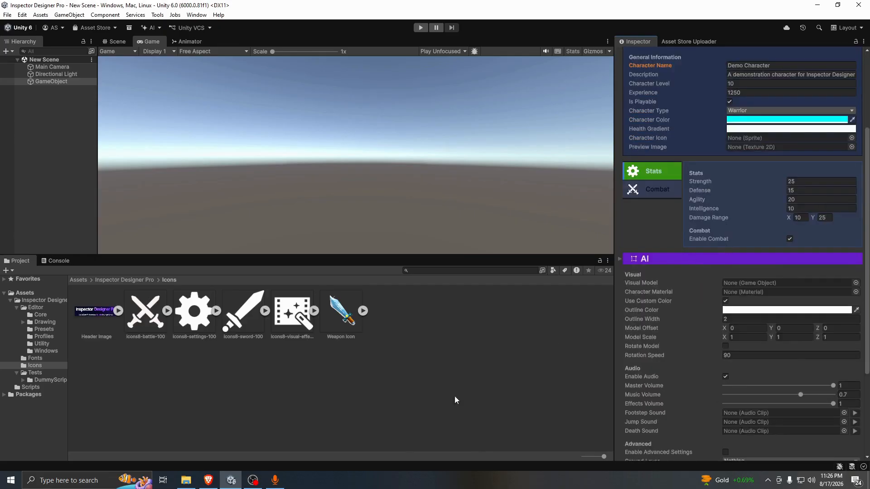
{"action": "mouse_move", "coordinate": [255, 485]}
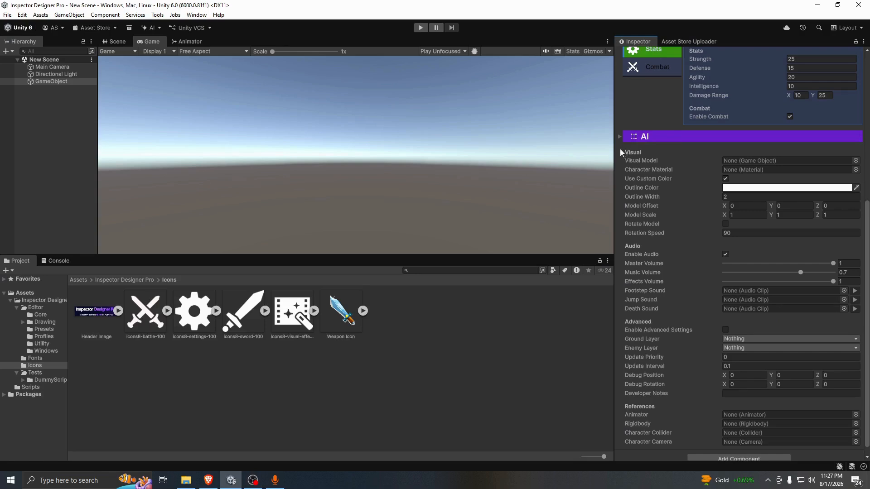
- Group the nine Visual fields, from Visual Model to Rotation Speed, into a new card
{"action": "left_click_drag", "start_coordinate": [621, 150], "coordinate": [693, 237]}
{"action": "right_click", "coordinate": [694, 238]}
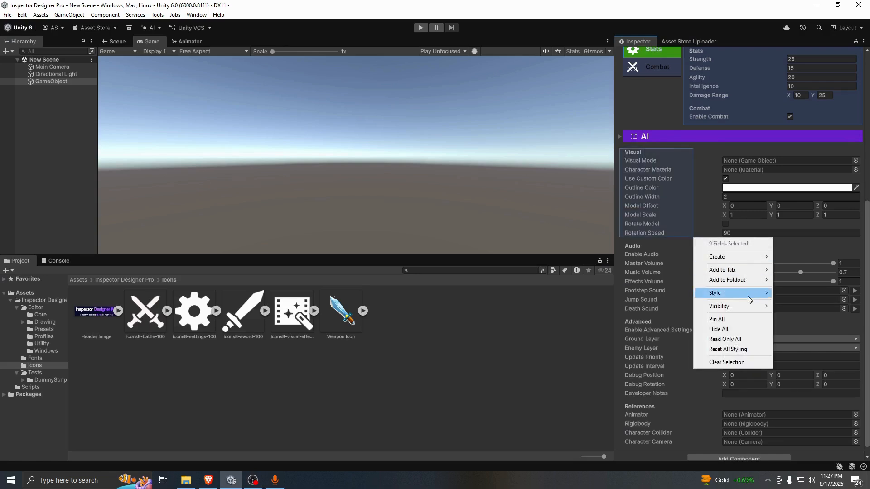
{"action": "mouse_move", "coordinate": [719, 260]}
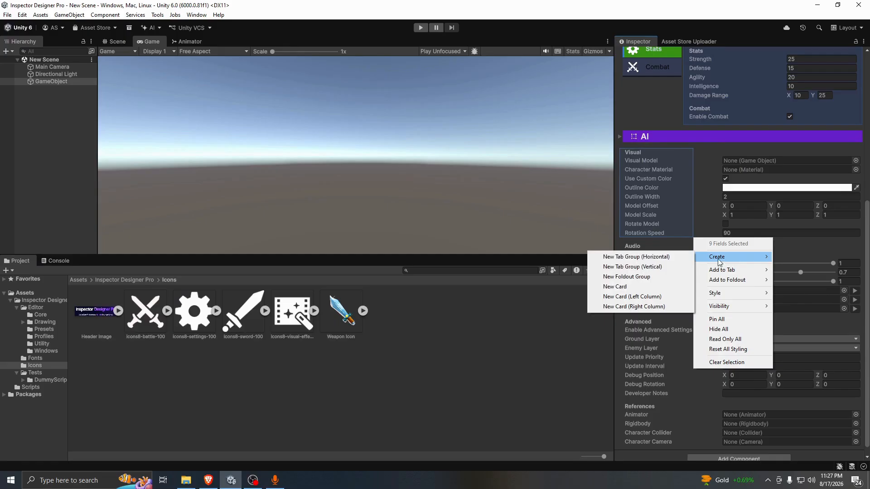
{"action": "left_click", "coordinate": [622, 287]}
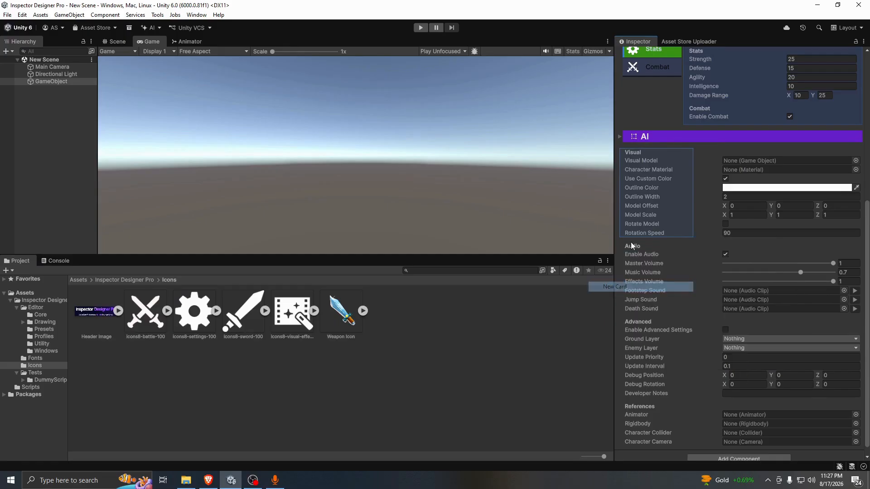
{"action": "scroll", "coordinate": [644, 162], "scroll_direction": "up", "scroll_amount": 2}
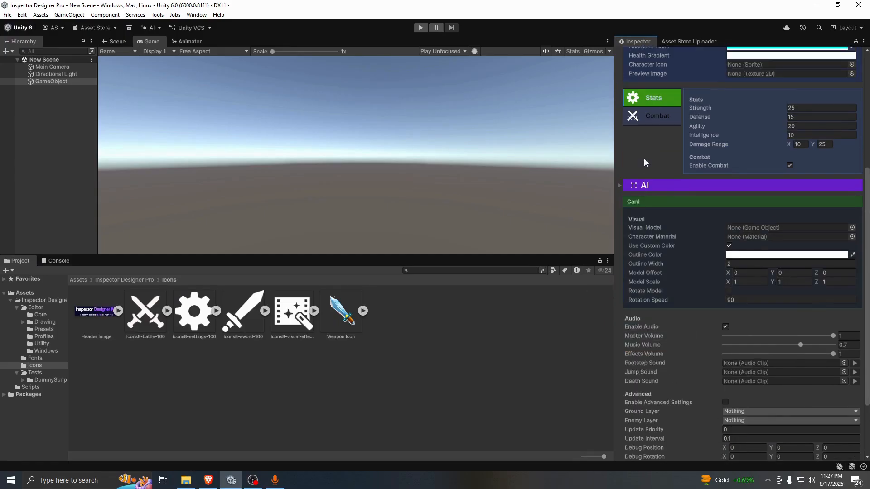
- Expand and collapse the AI foldout to check how it behaves above the new card
{"action": "left_click", "coordinate": [661, 186]}
{"action": "left_click", "coordinate": [662, 181]}
{"action": "left_click", "coordinate": [648, 186]}
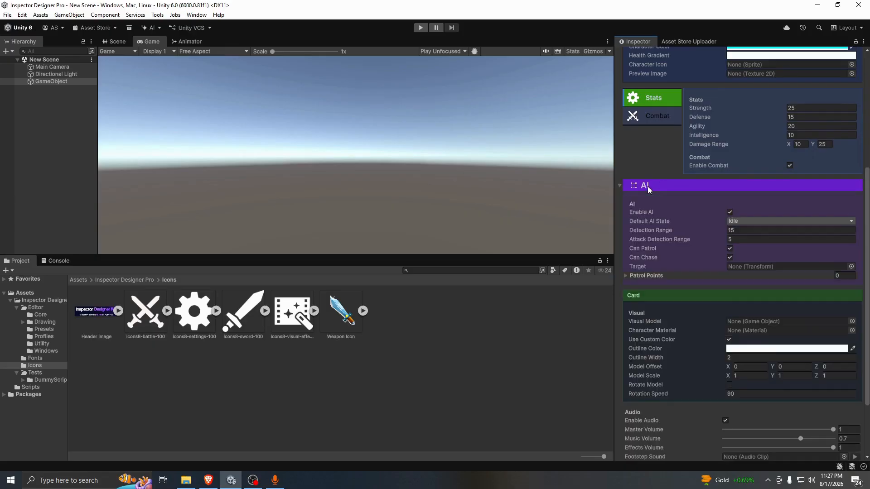
{"action": "left_click", "coordinate": [648, 187]}
{"action": "left_click", "coordinate": [648, 186]}
{"action": "left_click", "coordinate": [649, 186]}
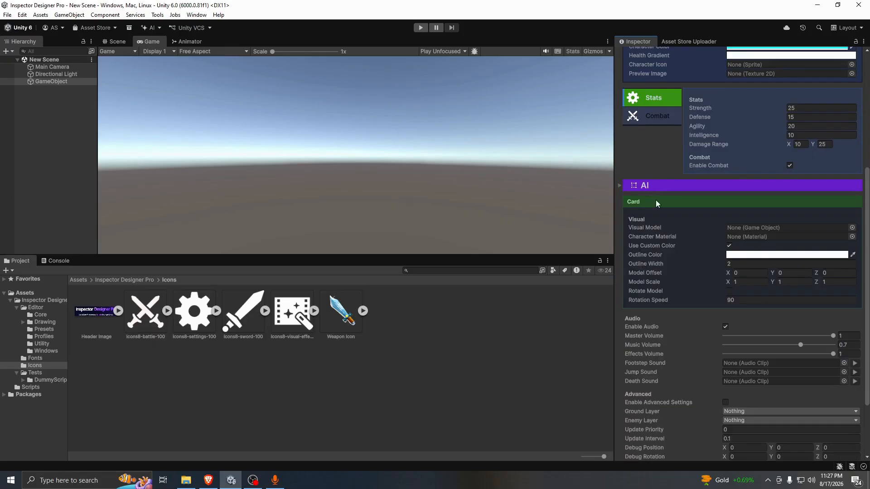
- Rename the new card as Visual Details
{"action": "right_click", "coordinate": [639, 202]}
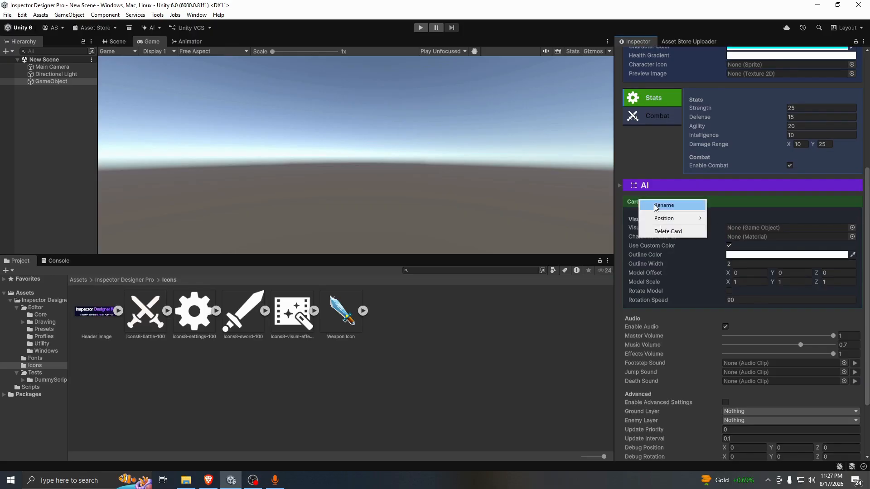
{"action": "left_click", "coordinate": [655, 206]}
{"action": "type", "text": "Visual Details"}
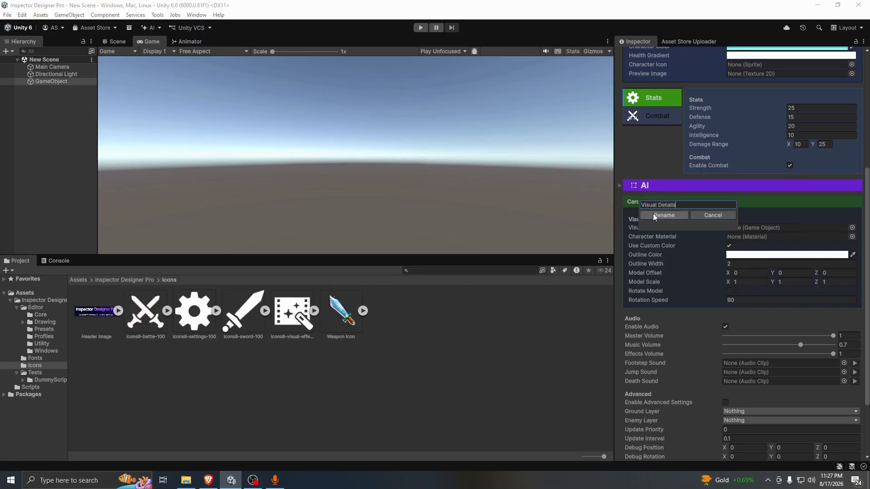
{"action": "left_click", "coordinate": [664, 215]}
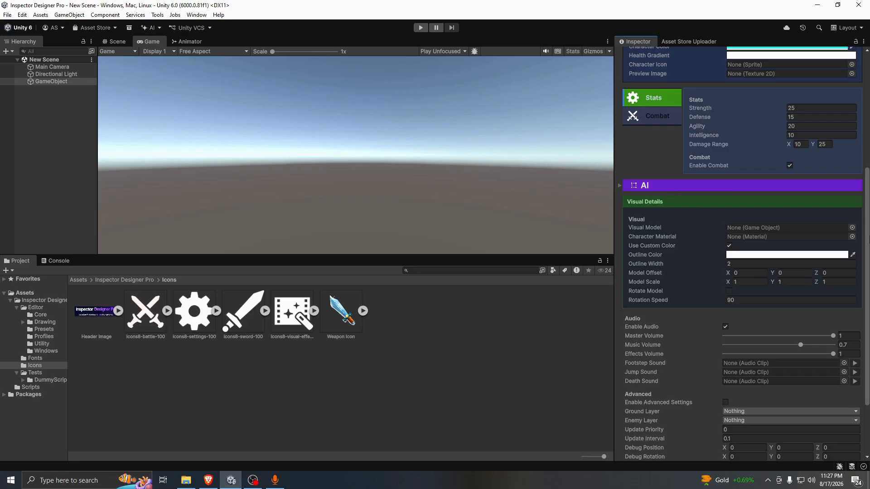
- Position the Visual Details card in the left column
{"action": "right_click", "coordinate": [640, 199]}
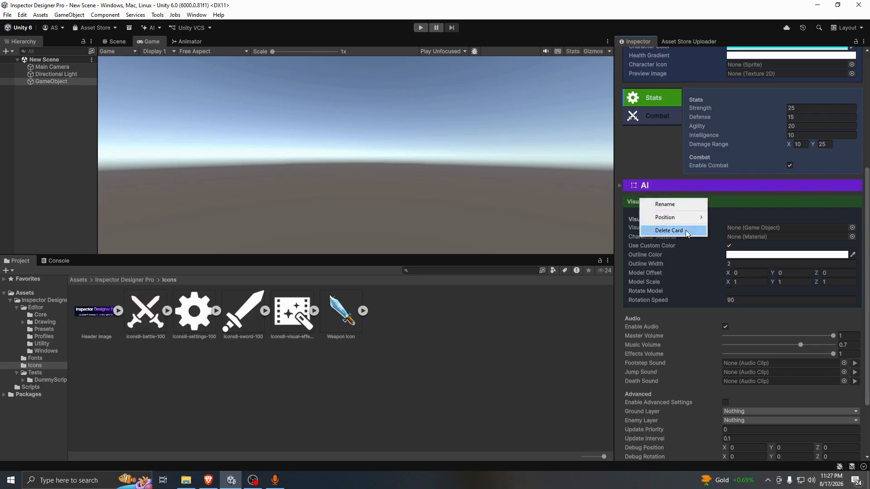
{"action": "mouse_move", "coordinate": [685, 218]}
{"action": "left_click", "coordinate": [753, 228]}
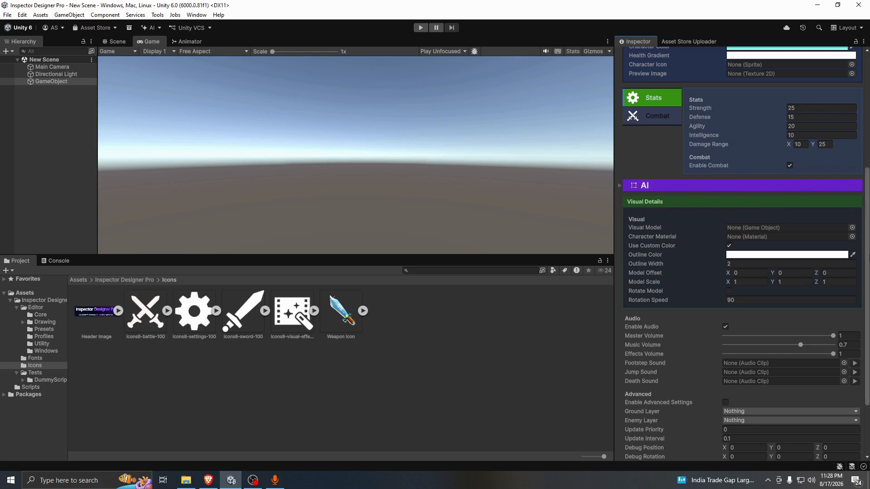
- Group the Audio fields and Enable Advanced Settings into a new right-column card
{"action": "left_click_drag", "start_coordinate": [625, 315], "coordinate": [676, 388]}
{"action": "right_click", "coordinate": [675, 388]}
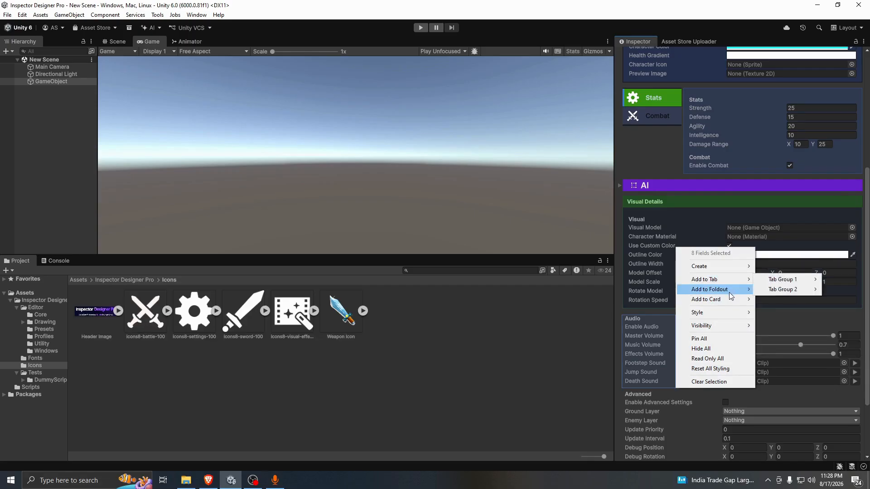
{"action": "mouse_move", "coordinate": [723, 267]}
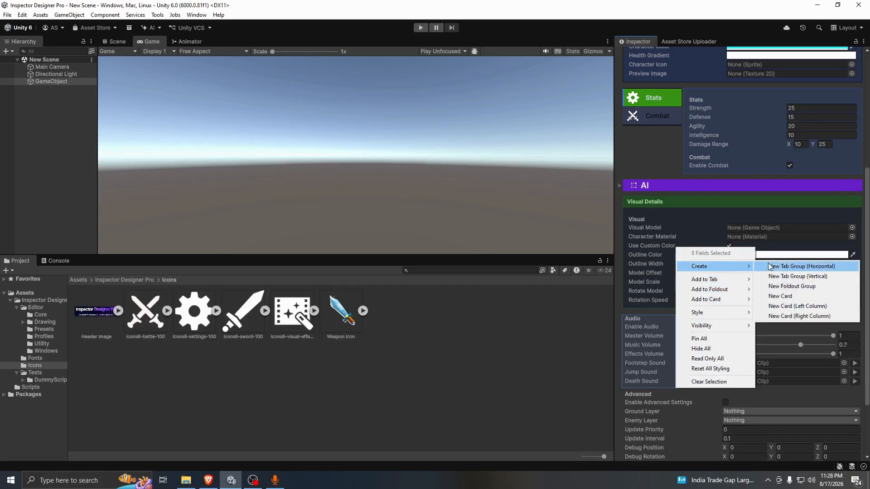
{"action": "left_click", "coordinate": [795, 317]}
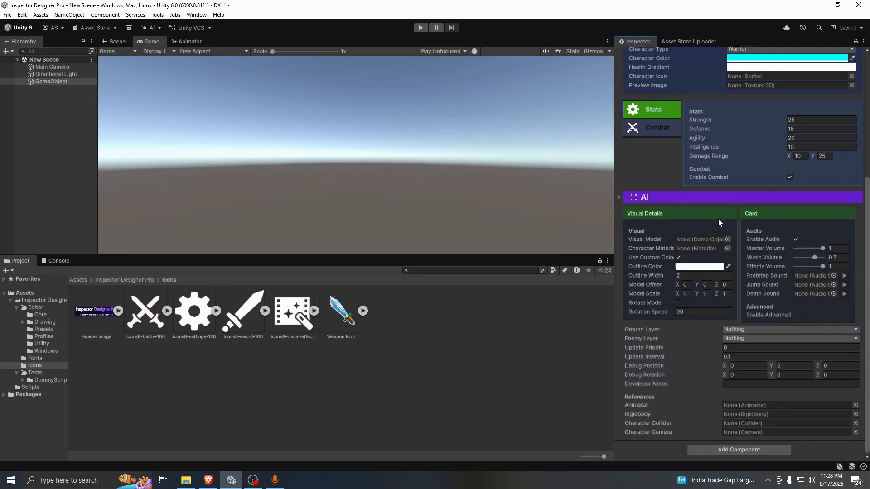
- Rename the right-column card as Audio
{"action": "right_click", "coordinate": [748, 215]}
{"action": "left_click", "coordinate": [762, 218]}
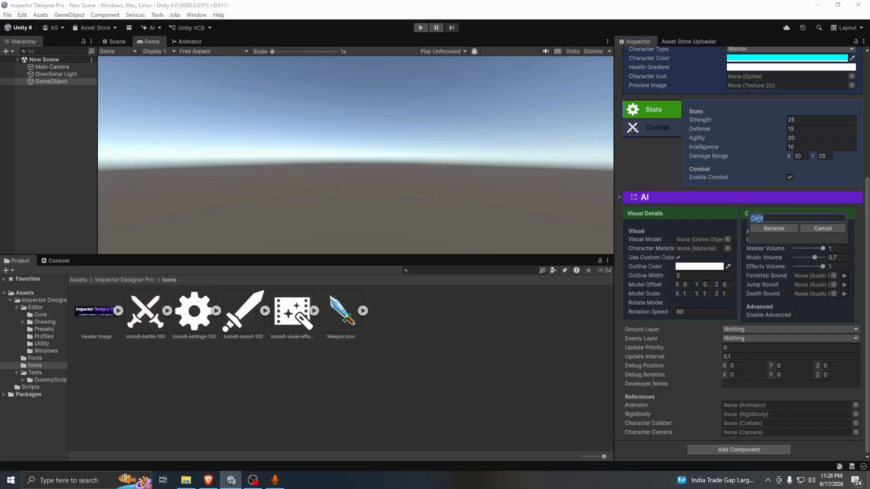
{"action": "type", "text": "Audio"}
{"action": "left_click", "coordinate": [779, 226]}
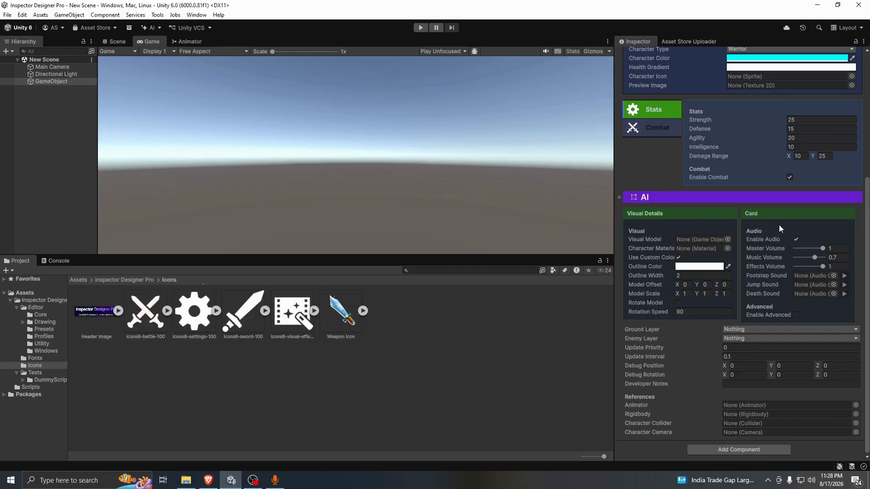
- Remove the Enable Advanced Settings field from the Audio card
{"action": "right_click", "coordinate": [756, 316]}
{"action": "mouse_move", "coordinate": [778, 366]}
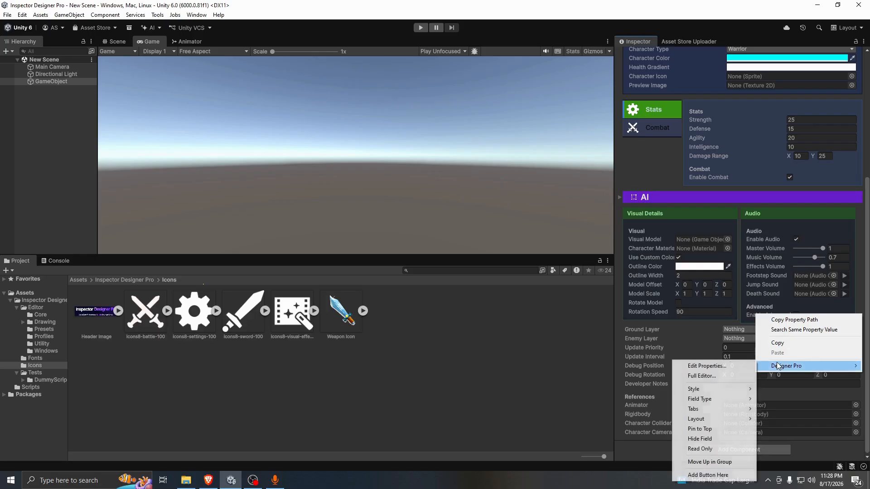
{"action": "mouse_move", "coordinate": [698, 419]}
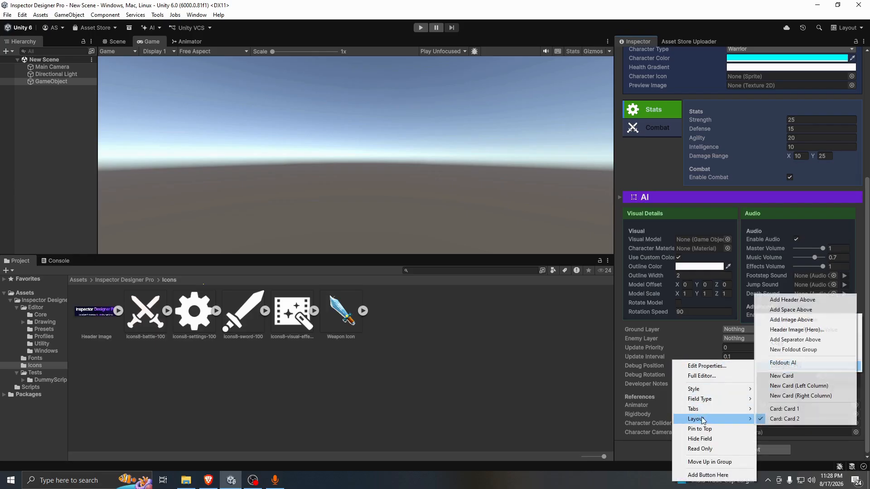
{"action": "left_click", "coordinate": [804, 420]}
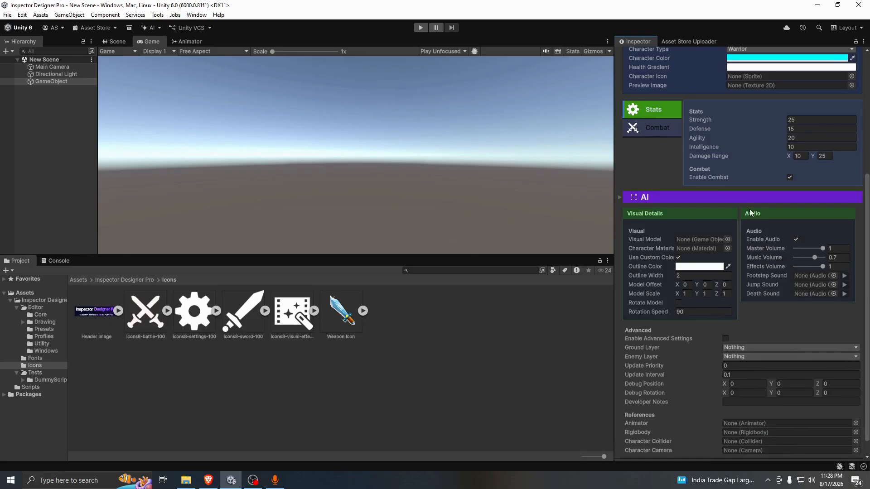
- Change the Visual Details card's header color to a brighter green in the Visual Model field's card style settings
{"action": "right_click", "coordinate": [676, 216]}
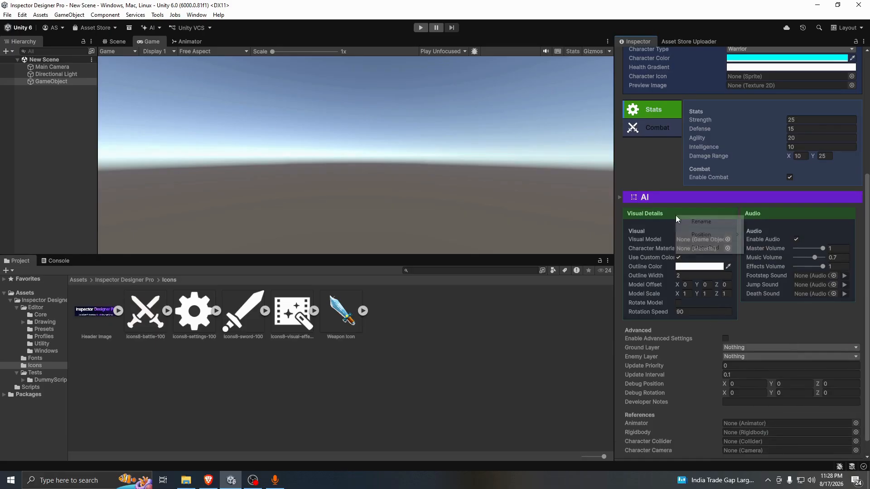
{"action": "left_click", "coordinate": [638, 230]}
{"action": "right_click", "coordinate": [641, 235]}
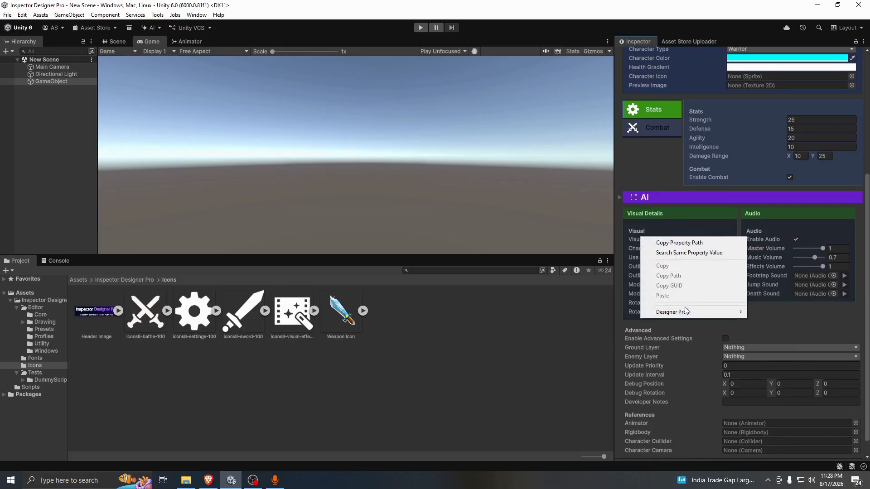
{"action": "mouse_move", "coordinate": [686, 311]}
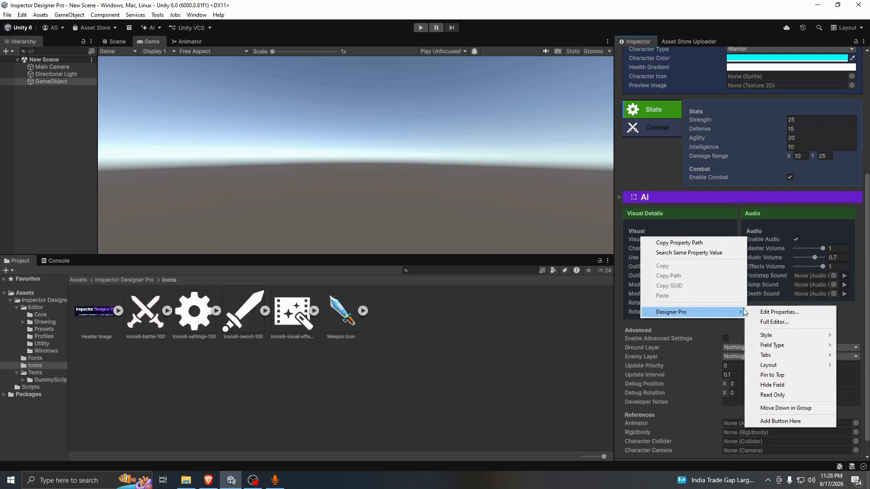
{"action": "left_click", "coordinate": [774, 322]}
{"action": "scroll", "coordinate": [519, 373], "scroll_direction": "down", "scroll_amount": 5}
{"action": "scroll", "coordinate": [520, 372], "scroll_direction": "down", "scroll_amount": 1}
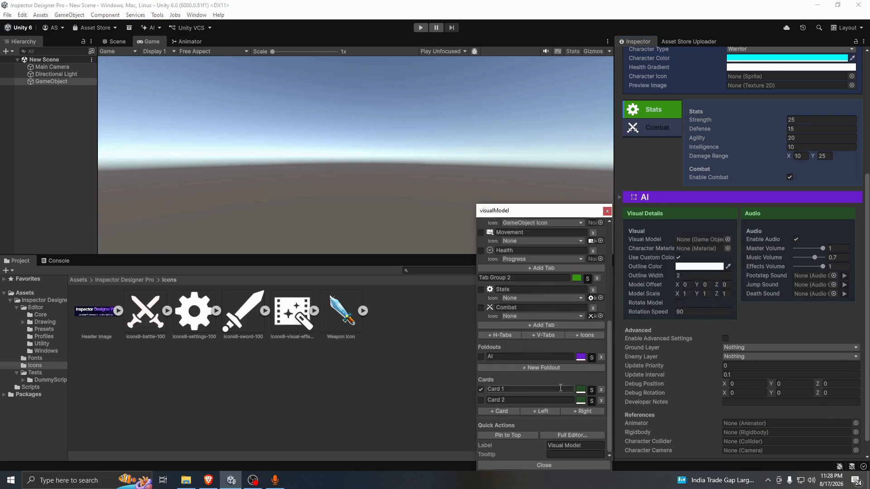
{"action": "left_click", "coordinate": [591, 389]}
{"action": "scroll", "coordinate": [575, 355], "scroll_direction": "down", "scroll_amount": 1}
{"action": "scroll", "coordinate": [575, 353], "scroll_direction": "down", "scroll_amount": 3}
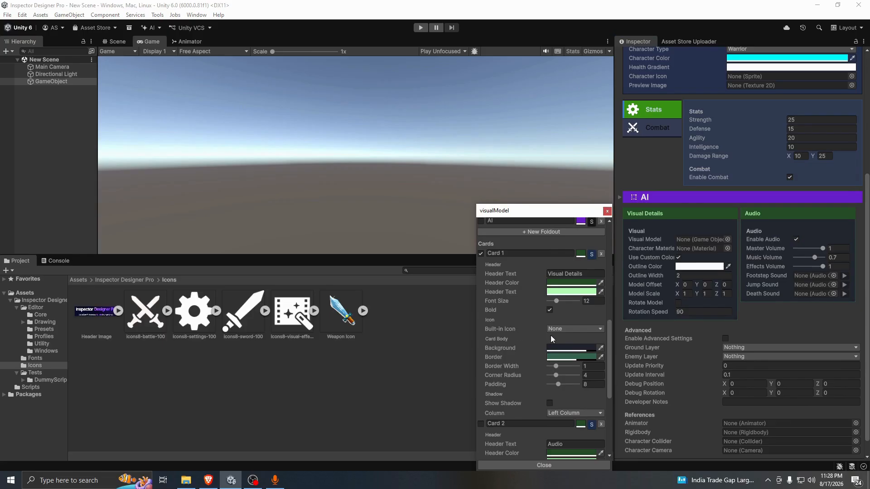
{"action": "left_click", "coordinate": [570, 283]}
{"action": "left_click_drag", "start_coordinate": [618, 312], "coordinate": [481, 235]}
{"action": "left_click", "coordinate": [663, 246]}
- Make the Visual Details card's header text white and increase its font size
{"action": "left_click", "coordinate": [575, 292]}
{"action": "left_click", "coordinate": [675, 245]}
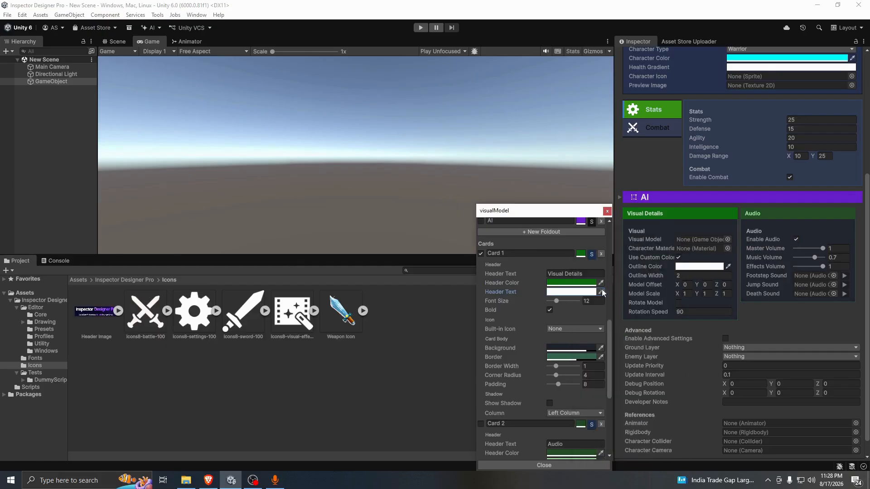
{"action": "left_click_drag", "start_coordinate": [556, 302], "coordinate": [565, 304]}
- Set the Audio card's header color to orange
{"action": "scroll", "coordinate": [562, 304], "scroll_direction": "down", "scroll_amount": 5}
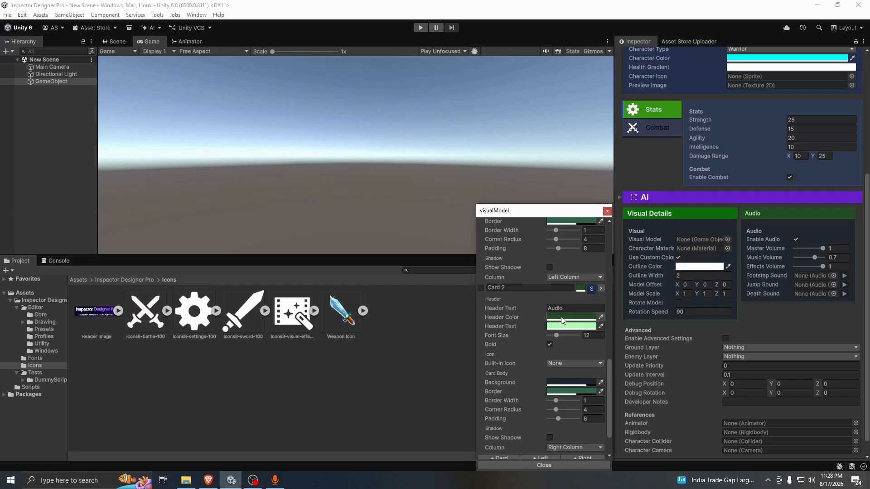
{"action": "left_click", "coordinate": [562, 318]}
{"action": "mouse_move", "coordinate": [626, 286]}
{"action": "left_mouse_down"}
{"action": "mouse_move", "coordinate": [638, 284]}
{"action": "mouse_move", "coordinate": [652, 310]}
{"action": "mouse_move", "coordinate": [640, 287]}
{"action": "left_mouse_up"}
{"action": "left_click", "coordinate": [661, 246]}
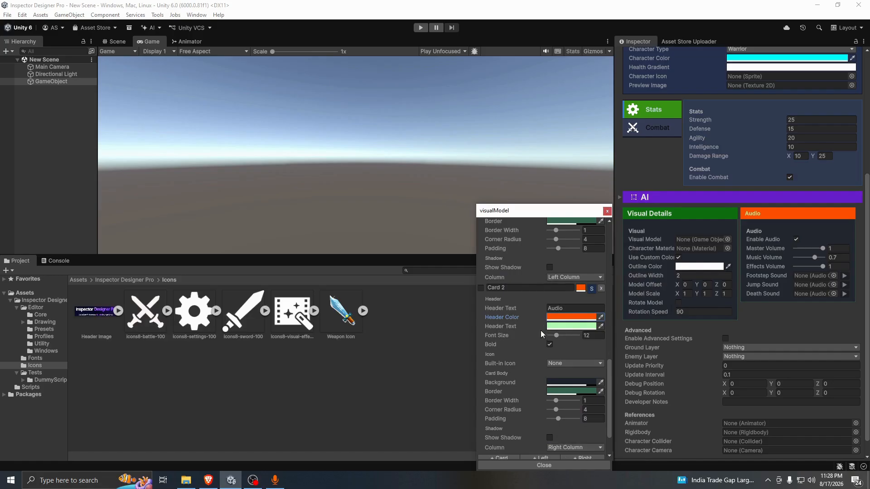
- Change the Audio card's header color to yellow
{"action": "left_click", "coordinate": [568, 309]}
{"action": "left_click", "coordinate": [570, 317]}
{"action": "left_click_drag", "start_coordinate": [625, 296], "coordinate": [636, 291]}
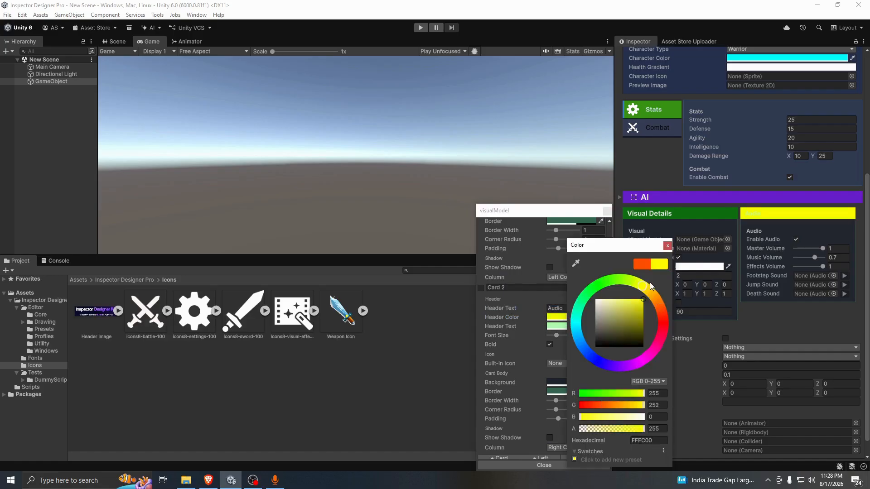
{"action": "left_click", "coordinate": [667, 245]}
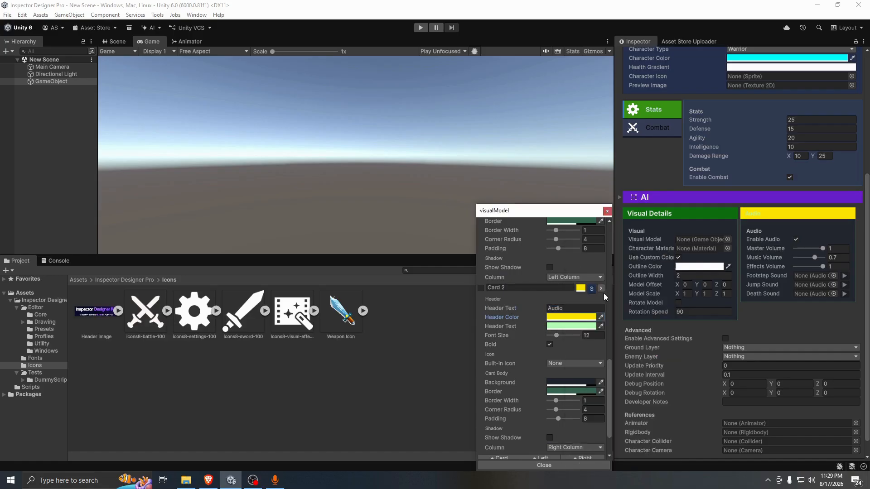
- Make the Audio card's header text black with a font size of 16
{"action": "left_click", "coordinate": [558, 326]}
{"action": "mouse_move", "coordinate": [609, 326]}
{"action": "left_mouse_down"}
{"action": "mouse_move", "coordinate": [598, 299]}
{"action": "mouse_move", "coordinate": [598, 347]}
{"action": "mouse_move", "coordinate": [559, 336]}
{"action": "mouse_move", "coordinate": [567, 334]}
{"action": "left_mouse_up"}
{"action": "left_click", "coordinate": [670, 246]}
{"action": "scroll", "coordinate": [539, 342], "scroll_direction": "down", "scroll_amount": 3}
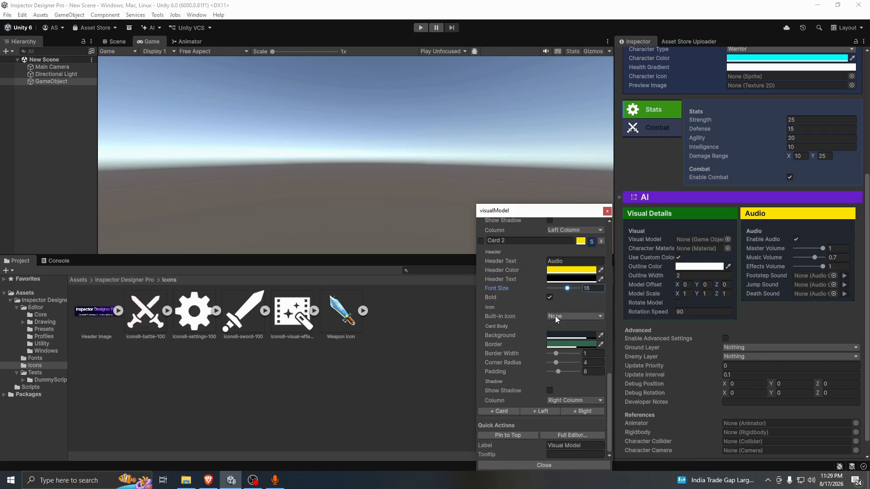
- Give the Audio card the built-in AudioClip Icon and a border width of 2, leaving its shadow off
{"action": "left_click", "coordinate": [566, 317]}
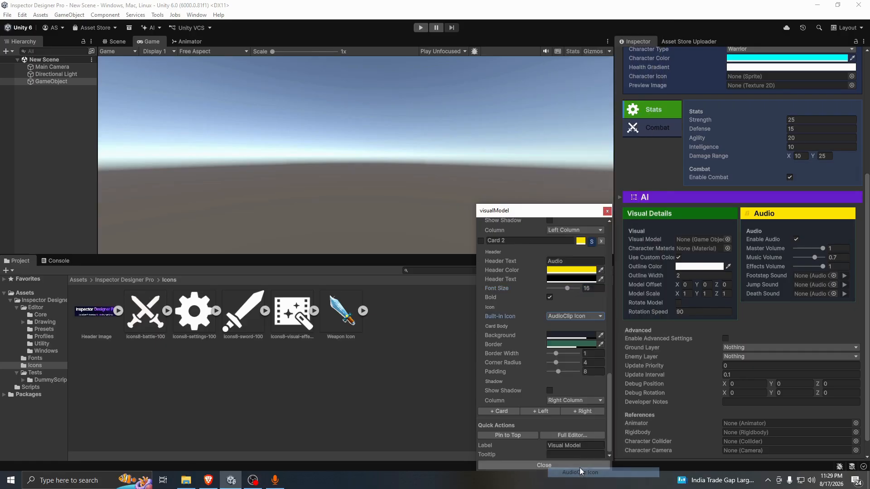
{"action": "left_click", "coordinate": [580, 470]}
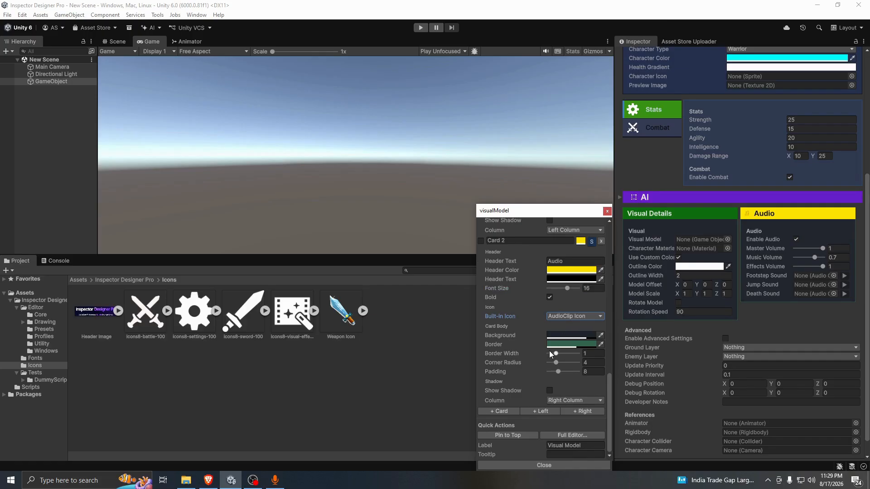
{"action": "left_click_drag", "start_coordinate": [553, 353], "coordinate": [561, 356]}
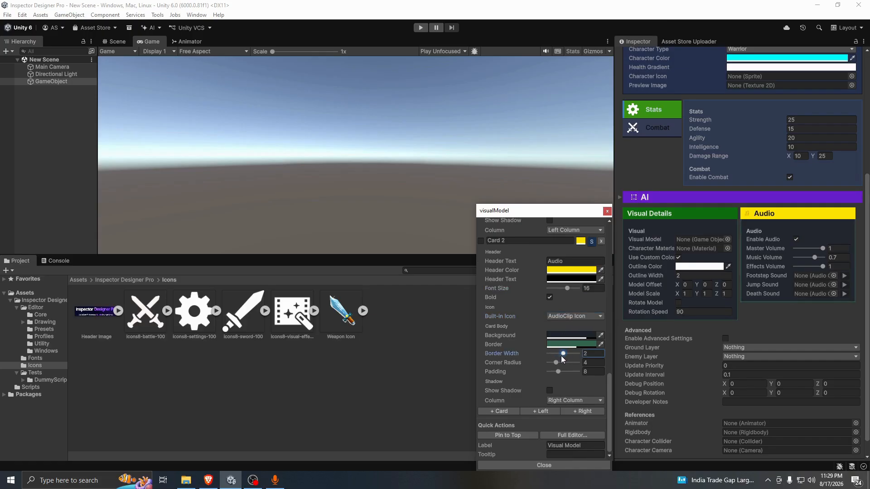
{"action": "left_click", "coordinate": [550, 391]}
{"action": "left_click", "coordinate": [550, 391]}
{"action": "left_click", "coordinate": [541, 466]}
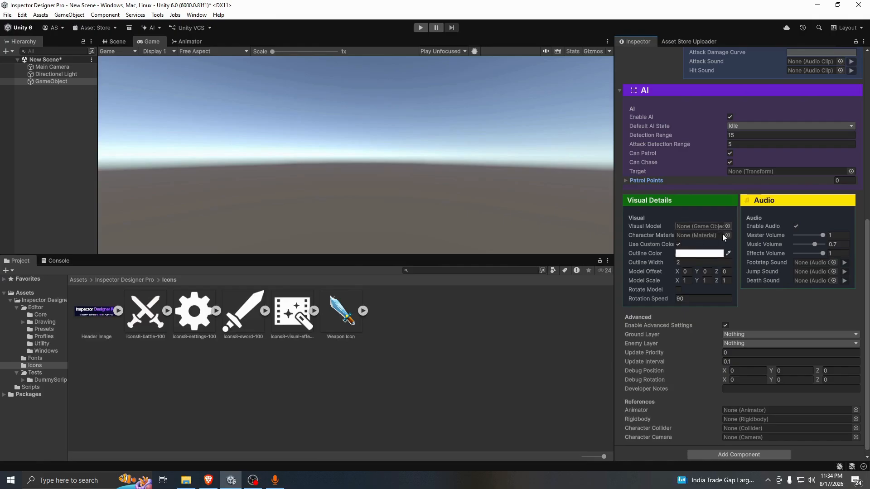
- Turn off Enable Advanced Settings in the Advanced section
{"action": "scroll", "coordinate": [700, 287], "scroll_direction": "down", "scroll_amount": 1}
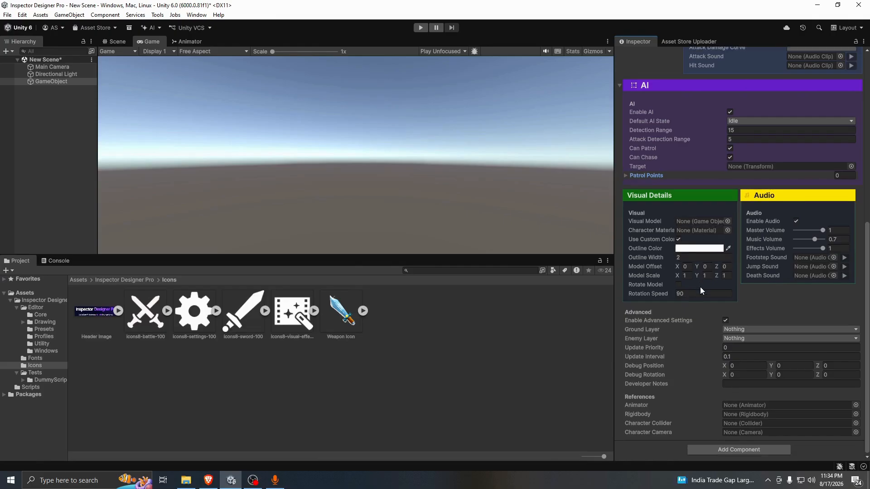
{"action": "left_click", "coordinate": [726, 321]}
{"action": "left_click_drag", "start_coordinate": [623, 327], "coordinate": [683, 391]}
{"action": "right_click", "coordinate": [684, 390]}
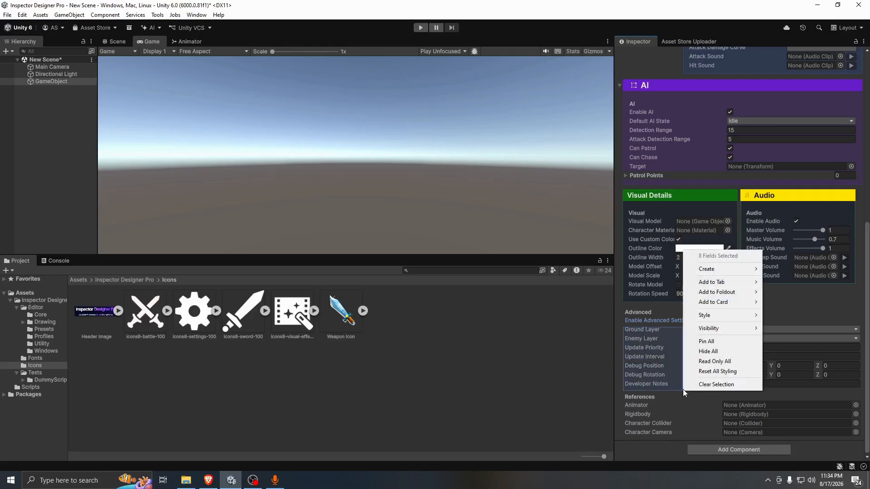
{"action": "left_click", "coordinate": [694, 384]}
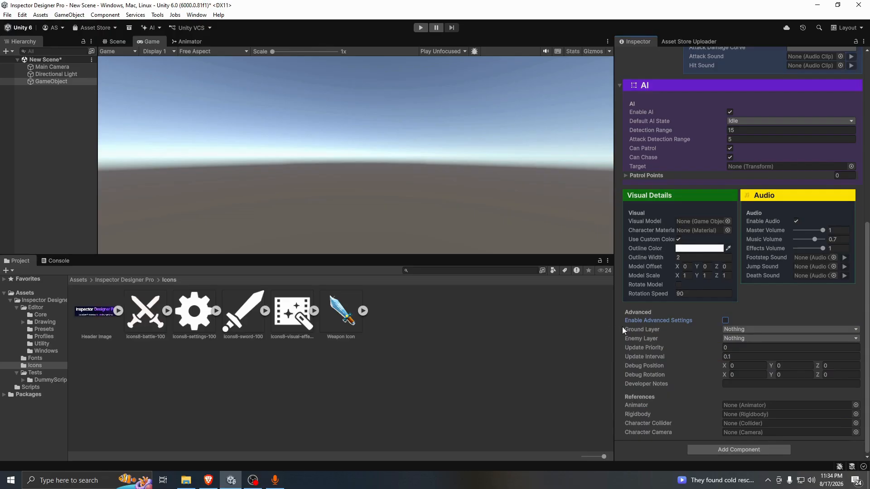
- Show the Advanced fields from Ground Layer through Developer Notes only when Enable Advanced Settings is ON
{"action": "left_click_drag", "start_coordinate": [622, 328], "coordinate": [689, 387]}
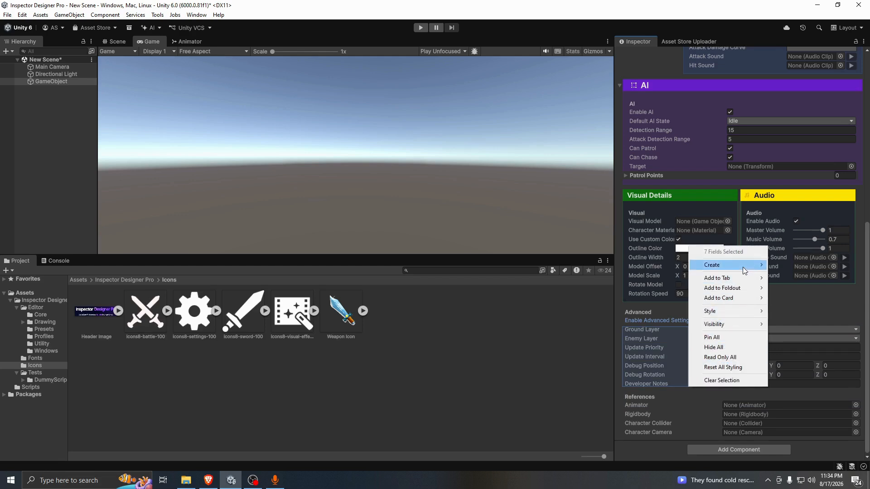
{"action": "mouse_move", "coordinate": [735, 327]}
{"action": "mouse_move", "coordinate": [648, 326]}
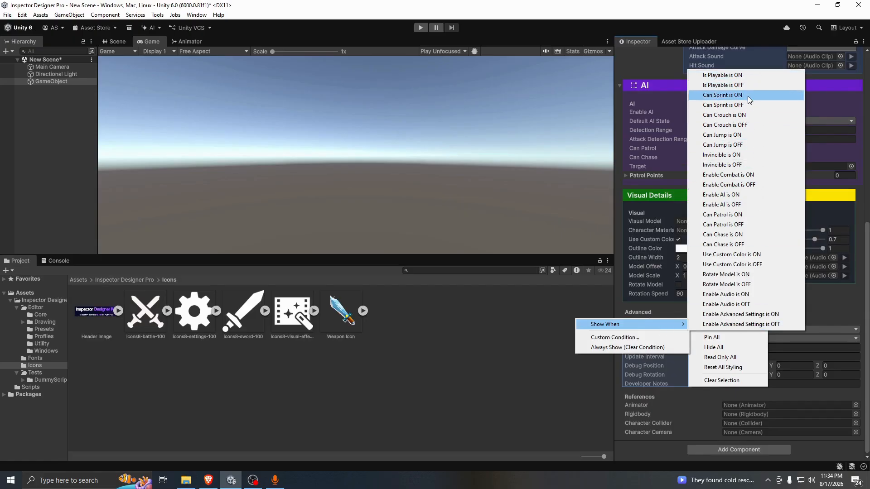
{"action": "left_click", "coordinate": [773, 317]}
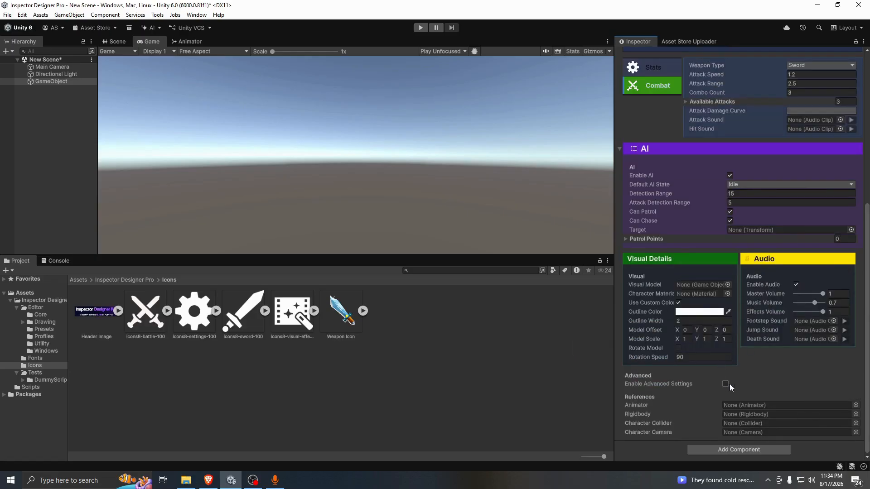
- Toggle Enable Advanced Settings to test the conditional fields, leave it on, and set Update Priority to 5
{"action": "left_click", "coordinate": [725, 384]}
{"action": "scroll", "coordinate": [743, 317], "scroll_direction": "down", "scroll_amount": 3}
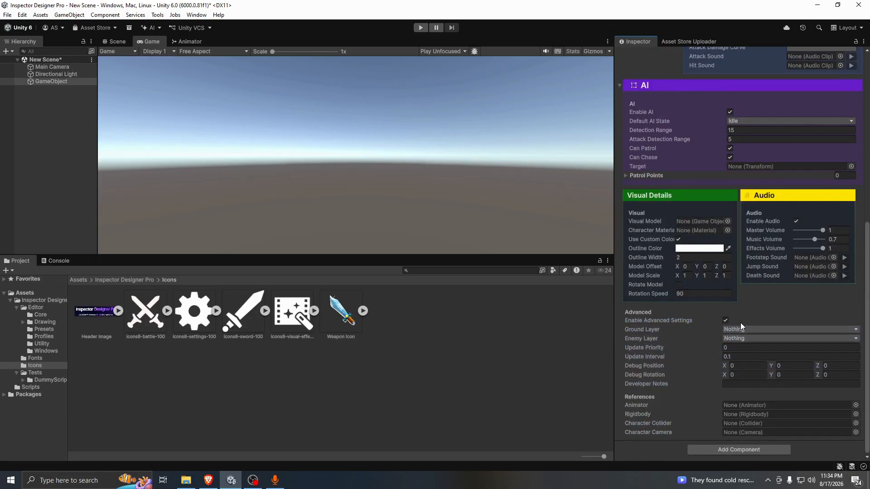
{"action": "left_click", "coordinate": [726, 322]}
{"action": "left_click", "coordinate": [725, 383]}
{"action": "left_click", "coordinate": [655, 356]}
{"action": "left_click", "coordinate": [769, 348]}
- Examine the validation and visibility settings of the Update Interval field in its full editor
{"action": "right_click", "coordinate": [636, 356]}
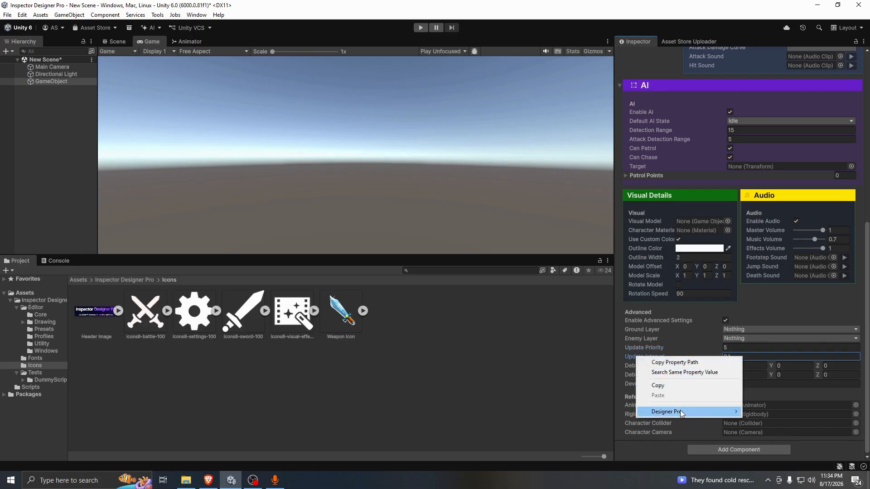
{"action": "mouse_move", "coordinate": [681, 414]}
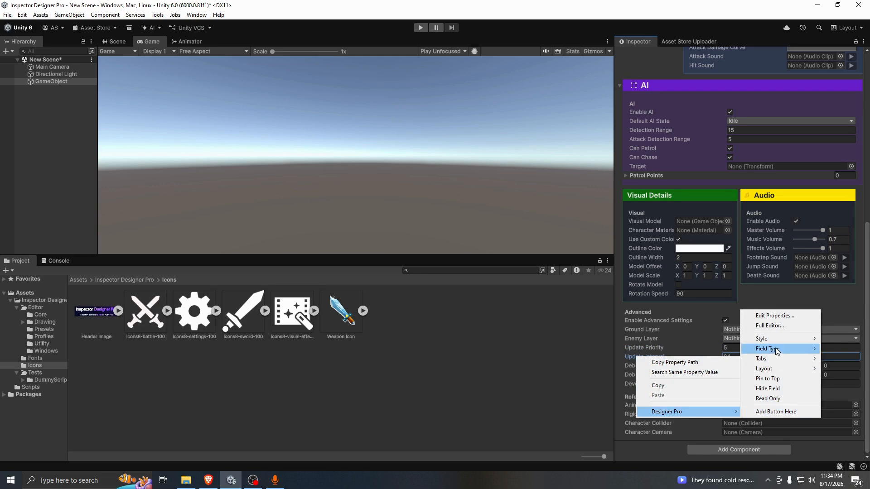
{"action": "left_click", "coordinate": [775, 324]}
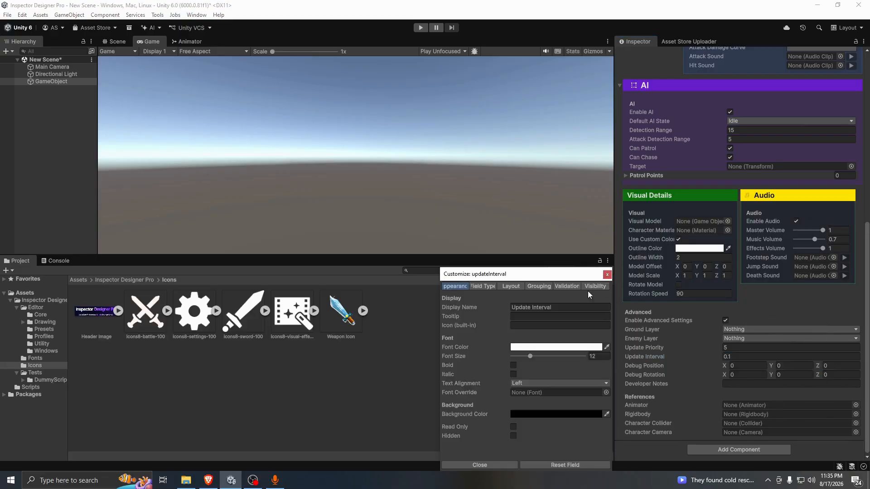
{"action": "left_click", "coordinate": [567, 286]}
{"action": "left_click_drag", "start_coordinate": [534, 274], "coordinate": [508, 209]}
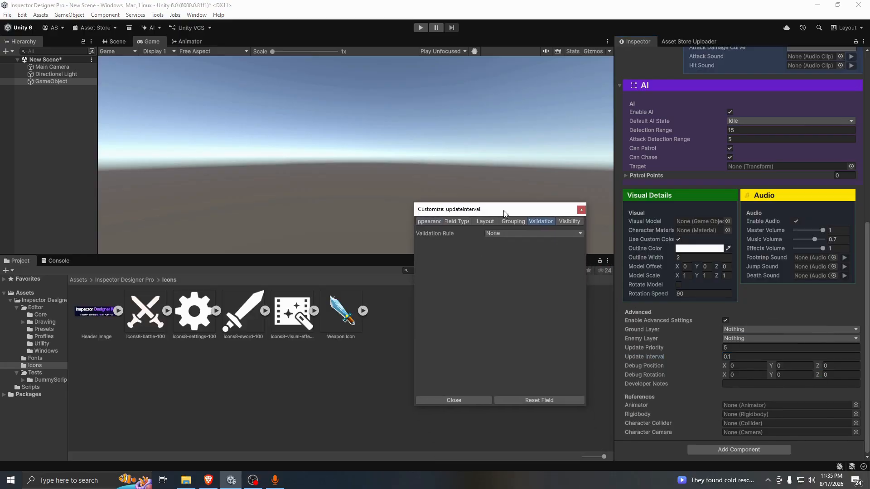
{"action": "left_click", "coordinate": [579, 224]}
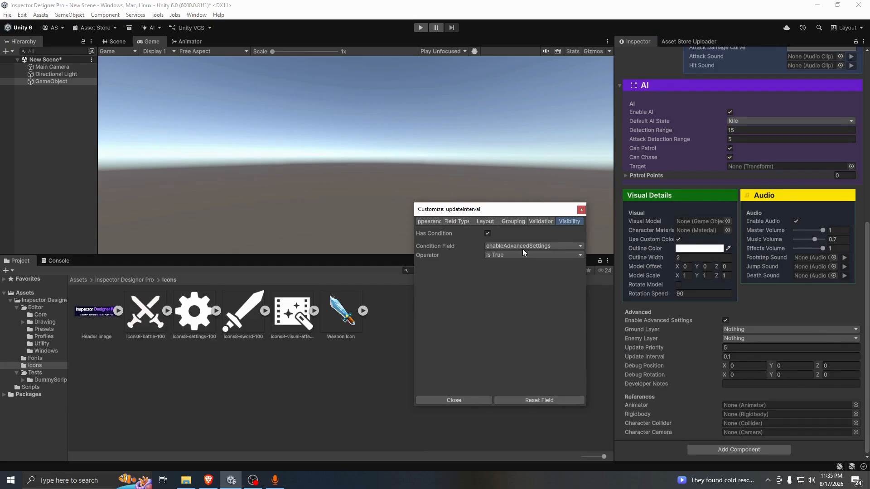
{"action": "left_click", "coordinate": [581, 210]}
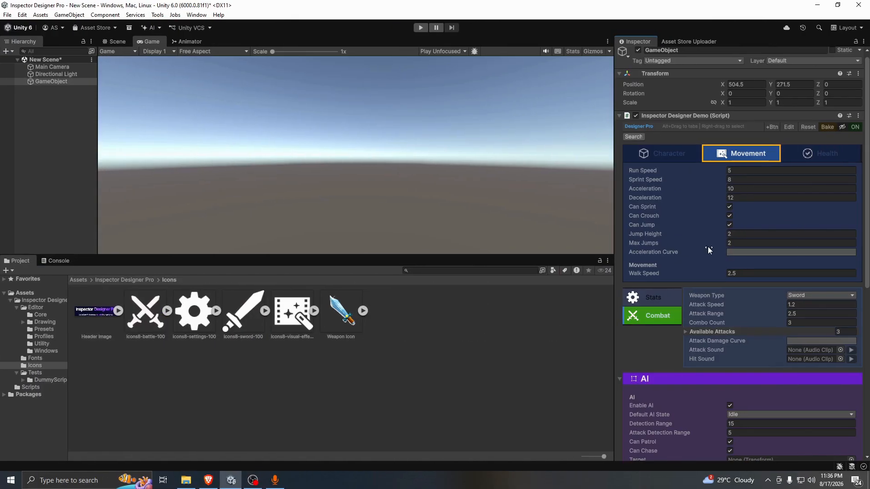
- Set Jump Height to 5 in the Movement tab
{"action": "left_click", "coordinate": [709, 235]}
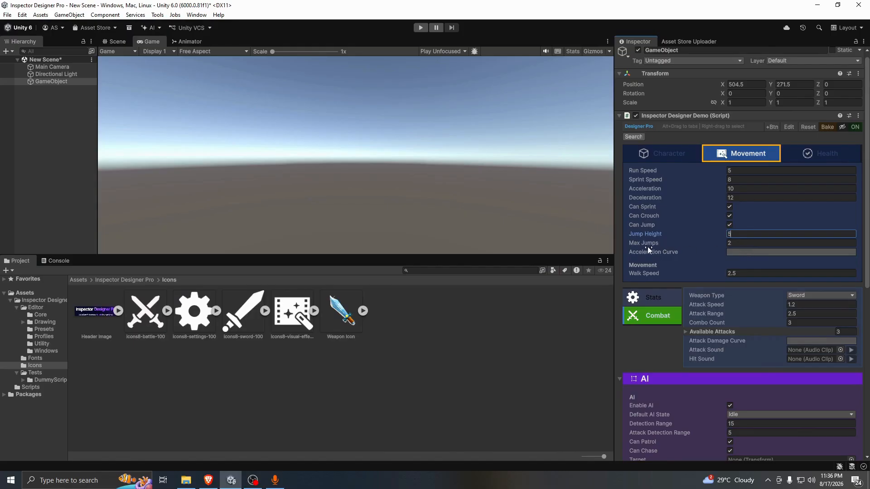
{"action": "left_click", "coordinate": [732, 244]}
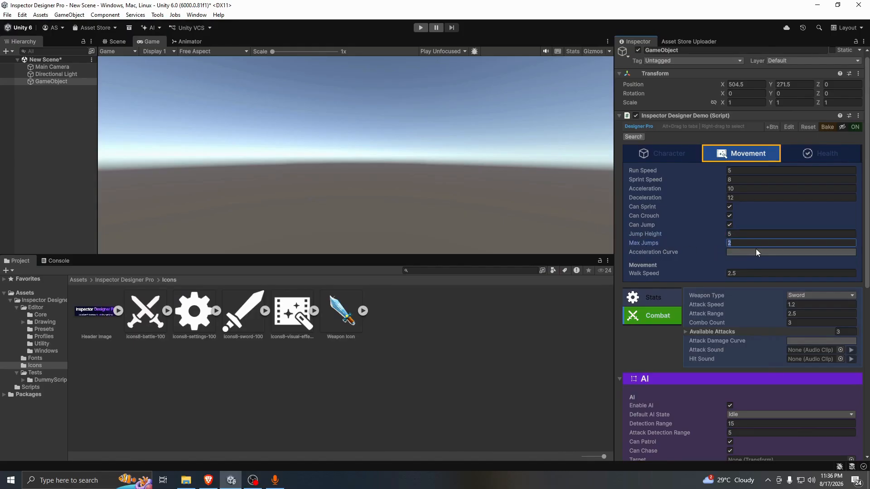
{"action": "right_click", "coordinate": [651, 235]}
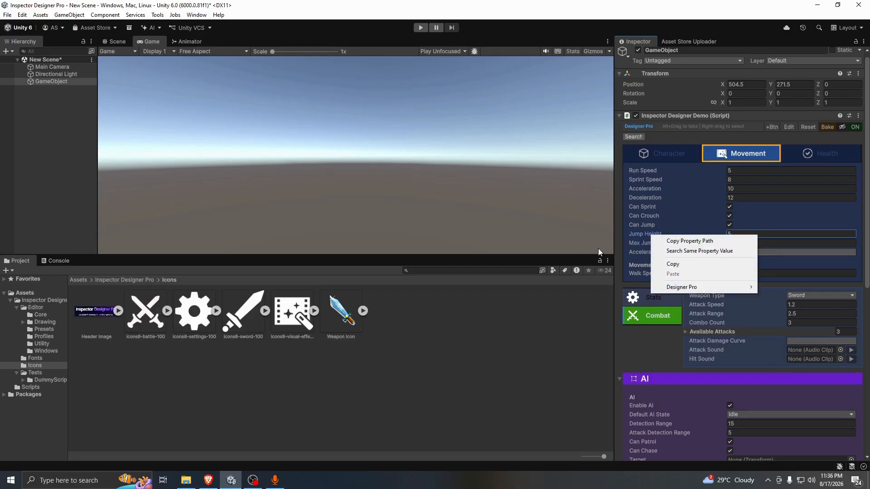
- Open the full editor of the Max Jumps field and enable a visibility condition for it
{"action": "right_click", "coordinate": [637, 244]}
{"action": "right_click", "coordinate": [637, 244]}
{"action": "mouse_move", "coordinate": [665, 300]}
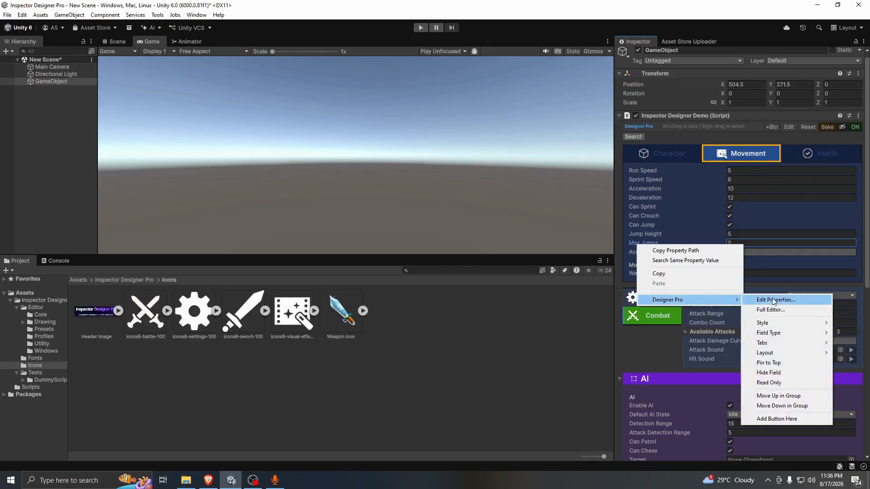
{"action": "mouse_move", "coordinate": [783, 336]}
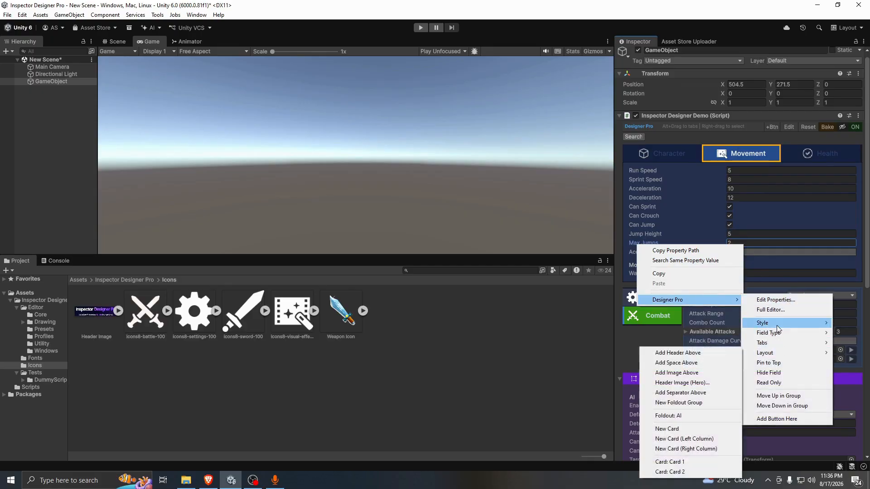
{"action": "left_click", "coordinate": [773, 311]}
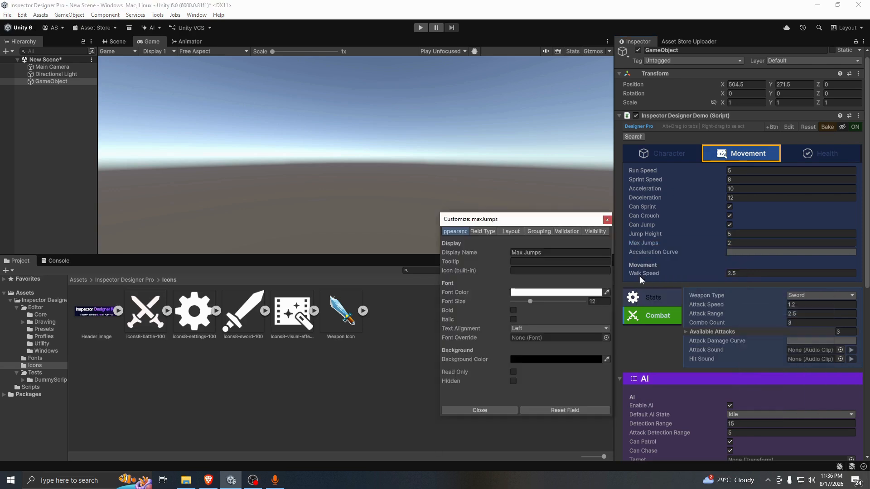
{"action": "left_click", "coordinate": [594, 233]}
{"action": "left_click", "coordinate": [513, 244]}
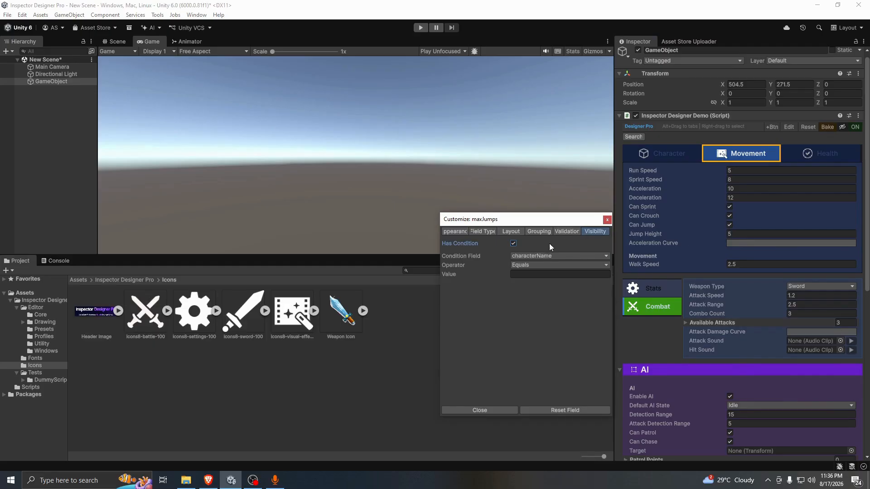
- Define the Max Jumps visibility condition as jumpHeight Greater Than 5
{"action": "left_click", "coordinate": [542, 255]}
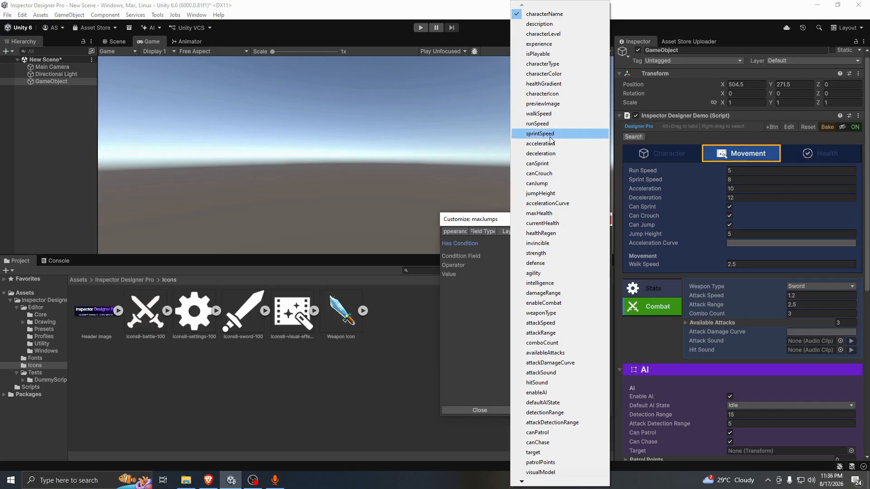
{"action": "left_click", "coordinate": [545, 193]}
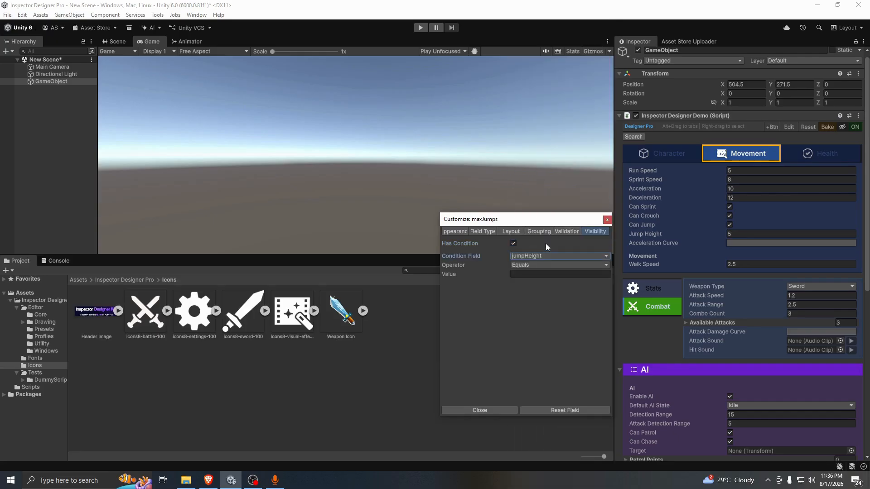
{"action": "left_click", "coordinate": [529, 266]}
{"action": "left_click", "coordinate": [552, 296]}
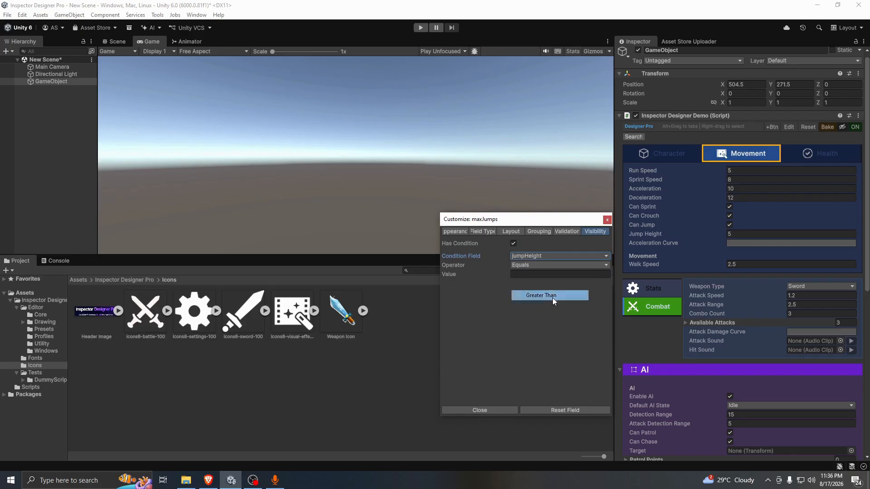
{"action": "left_click", "coordinate": [537, 275]}
{"action": "type", "text": "5"}
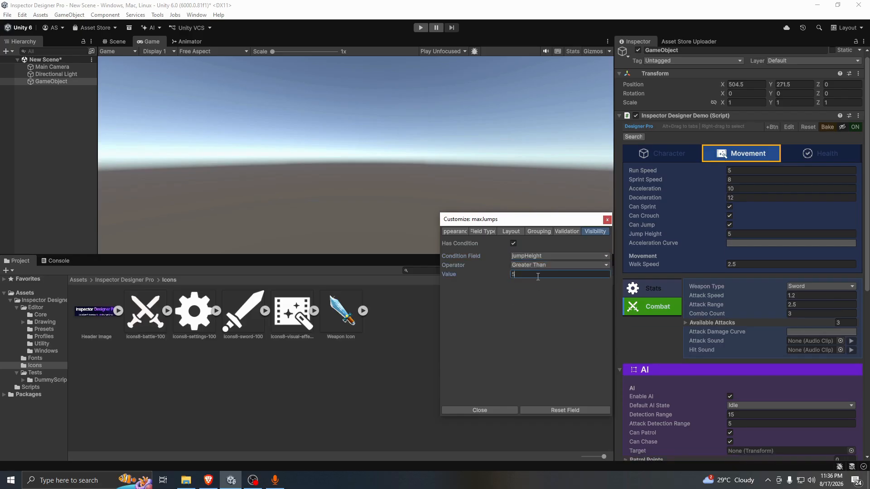
- Change the Max Jumps condition's operator to Greater Or Equal, keep the value 5, and close the field editor
{"action": "left_click", "coordinate": [539, 265]}
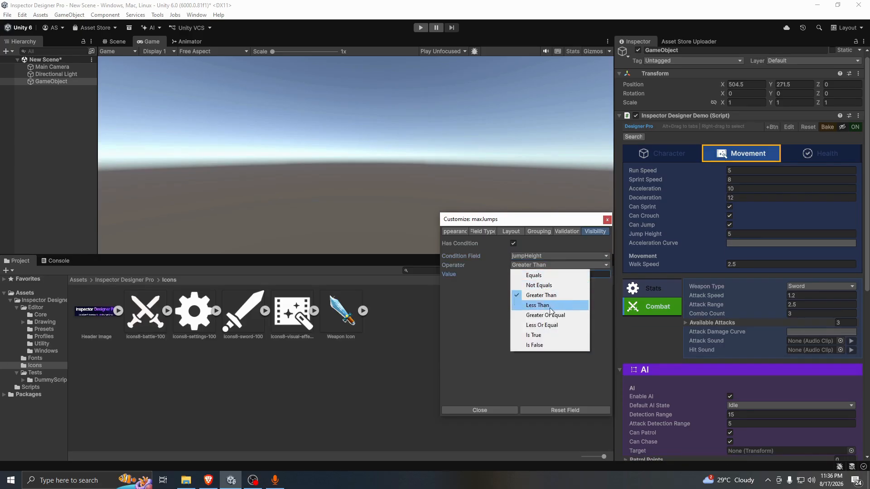
{"action": "left_click", "coordinate": [546, 313]}
{"action": "left_click", "coordinate": [531, 276]}
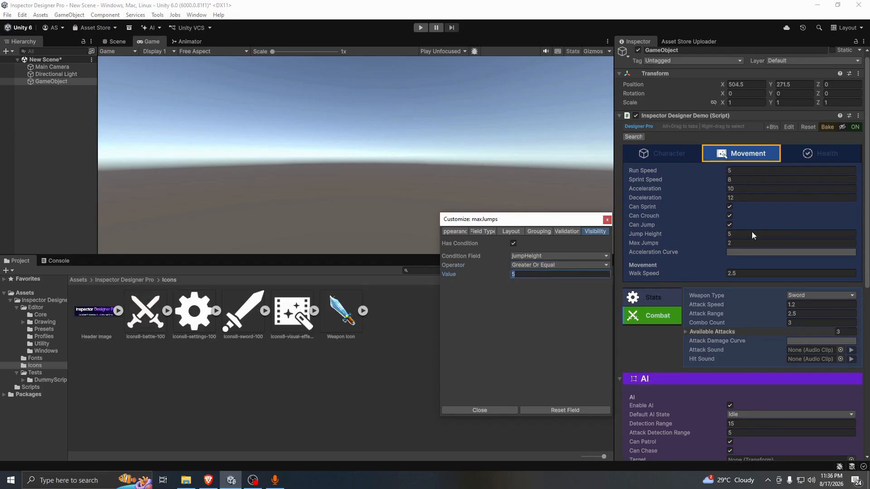
{"action": "left_click", "coordinate": [493, 409]}
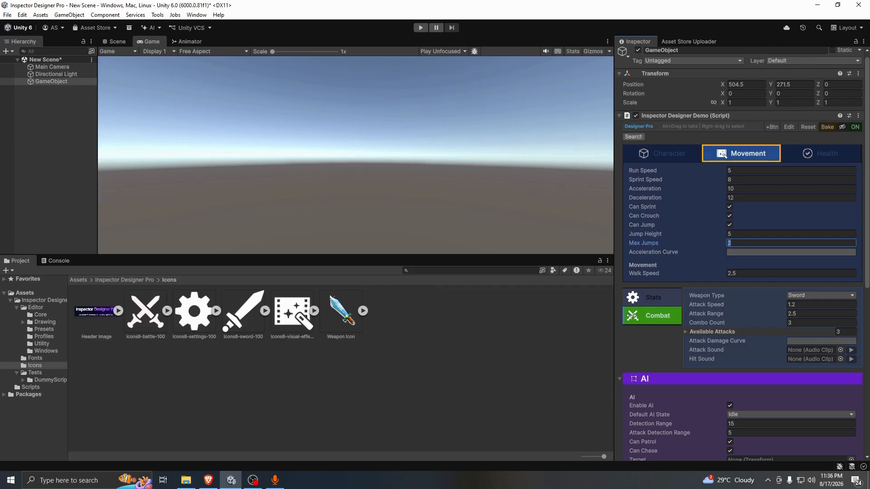
- Test the Max Jumps visibility condition by setting Jump Height to 2 and then to 6
{"action": "left_click", "coordinate": [741, 235]}
{"action": "type", "text": "2"}
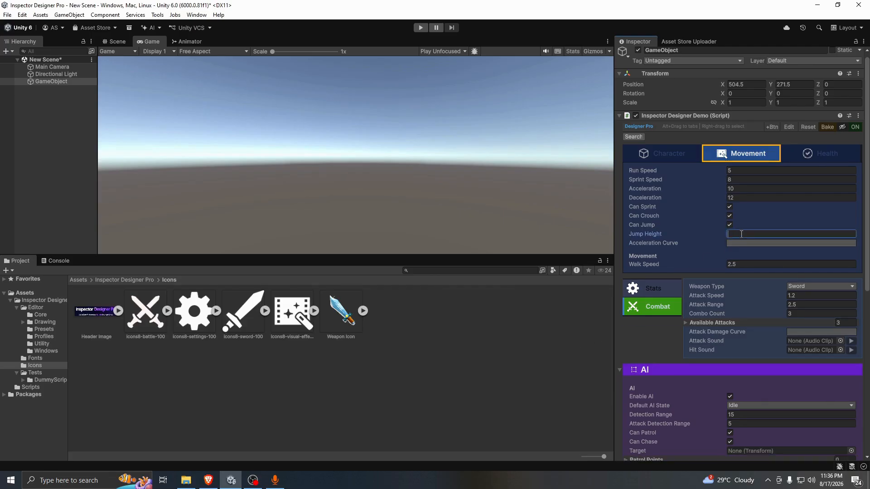
{"action": "type", "text": "6"}
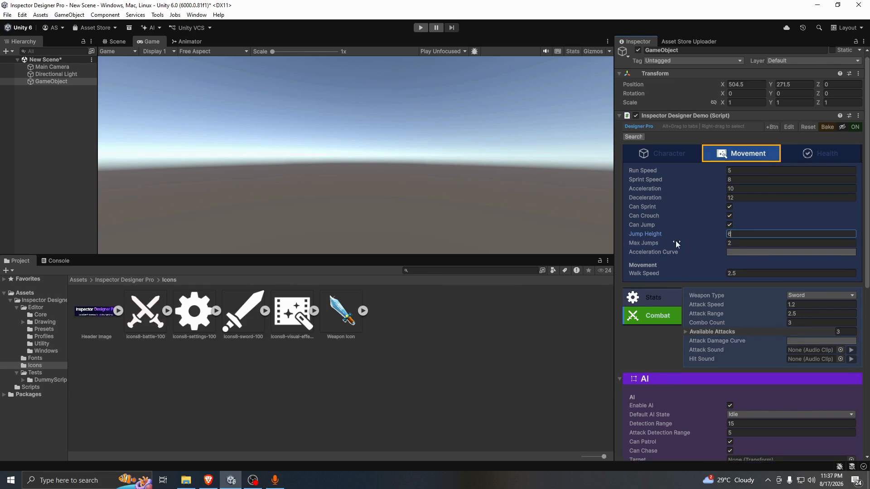
{"action": "left_click", "coordinate": [659, 243]}
{"action": "left_click", "coordinate": [652, 235]}
{"action": "left_click", "coordinate": [651, 244]}
{"action": "left_click", "coordinate": [646, 236]}
{"action": "left_click", "coordinate": [649, 246]}
{"action": "left_click", "coordinate": [649, 236]}
{"action": "left_click", "coordinate": [648, 243]}
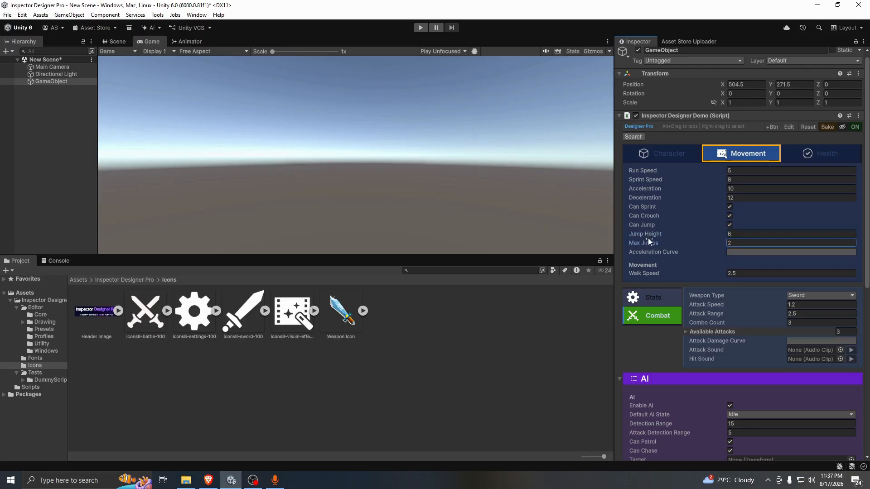
{"action": "left_click", "coordinate": [646, 233]}
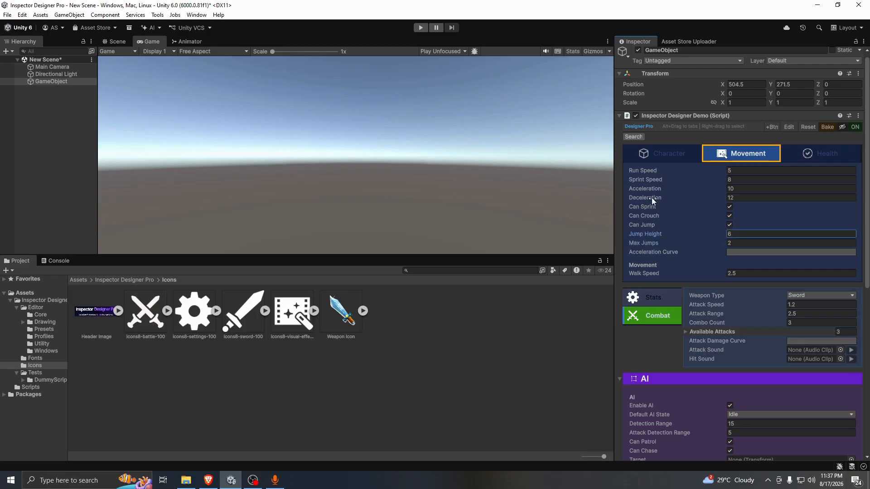
- Show the Character settings and clear the Character Name value
{"action": "left_click", "coordinate": [651, 158]}
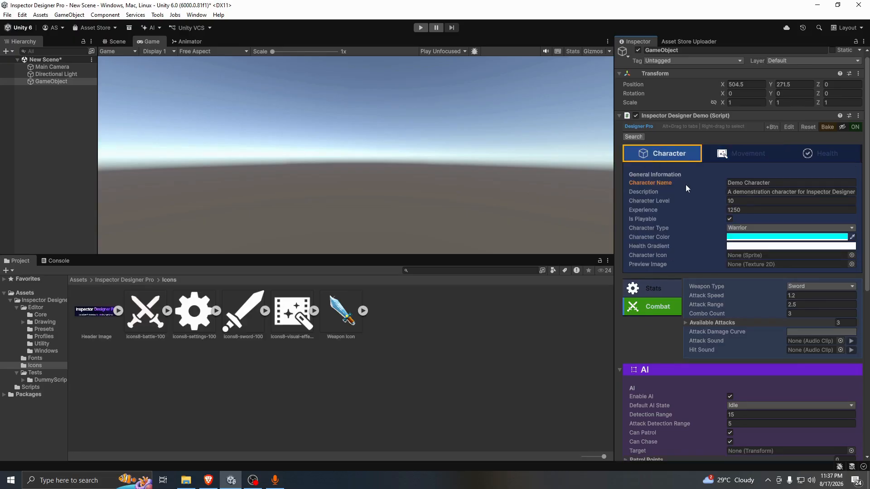
{"action": "left_click", "coordinate": [772, 184]}
{"action": "key", "text": "BackSpace"}
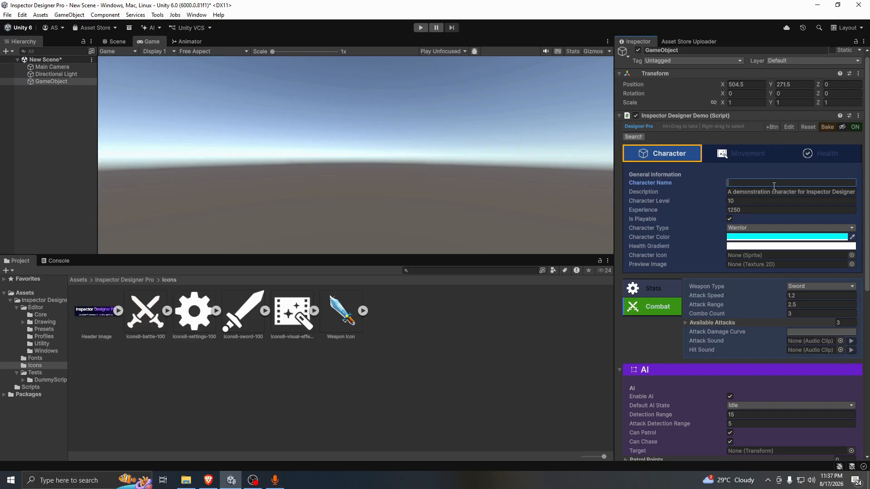
{"action": "right_click", "coordinate": [654, 183]}
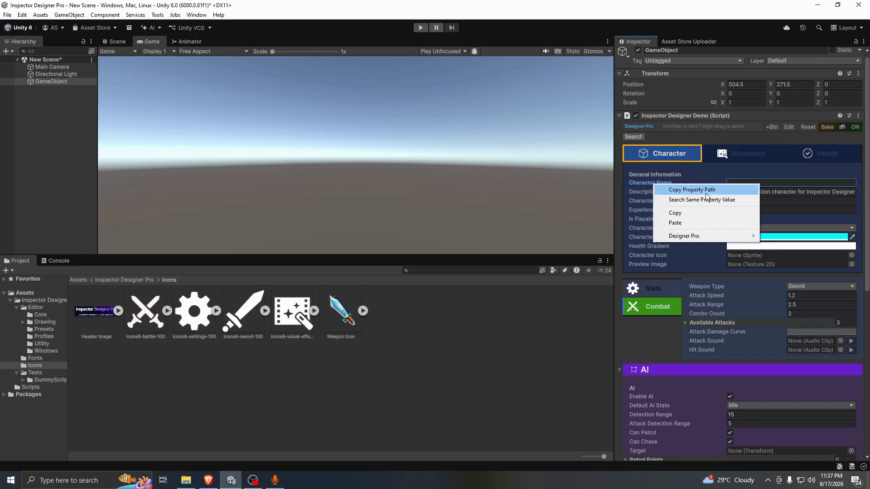
{"action": "mouse_move", "coordinate": [722, 240]}
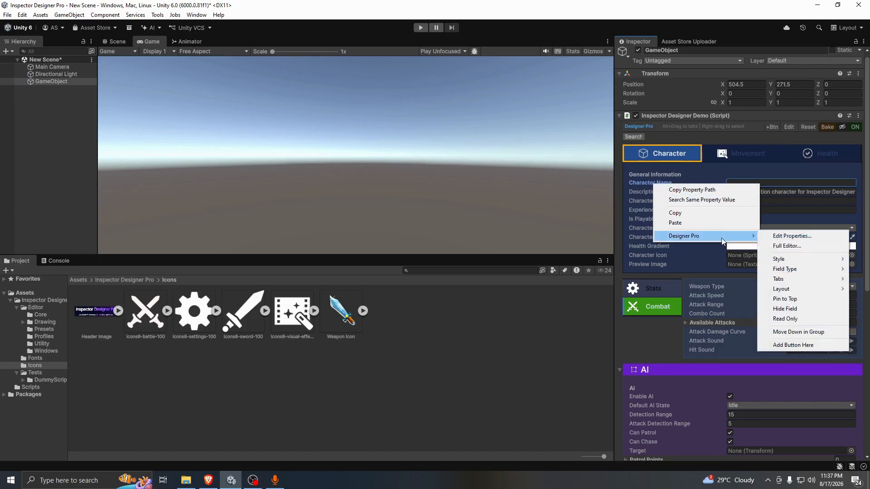
{"action": "left_click", "coordinate": [794, 236]}
{"action": "left_click", "coordinate": [607, 159]}
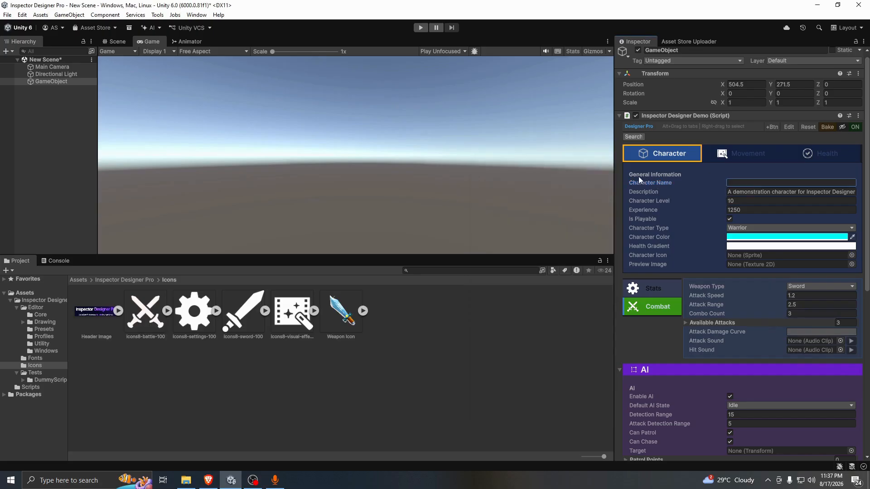
- In the full editor for Character Name, set the validation rule to Not Null with the custom message "Please Put Character Name"
{"action": "right_click", "coordinate": [645, 181]}
{"action": "mouse_move", "coordinate": [698, 230]}
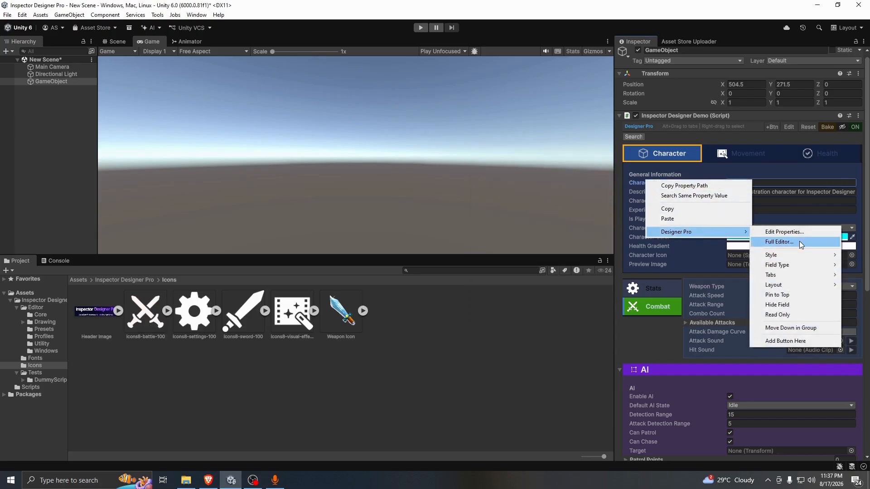
{"action": "left_click", "coordinate": [761, 242]}
{"action": "left_click", "coordinate": [565, 167]}
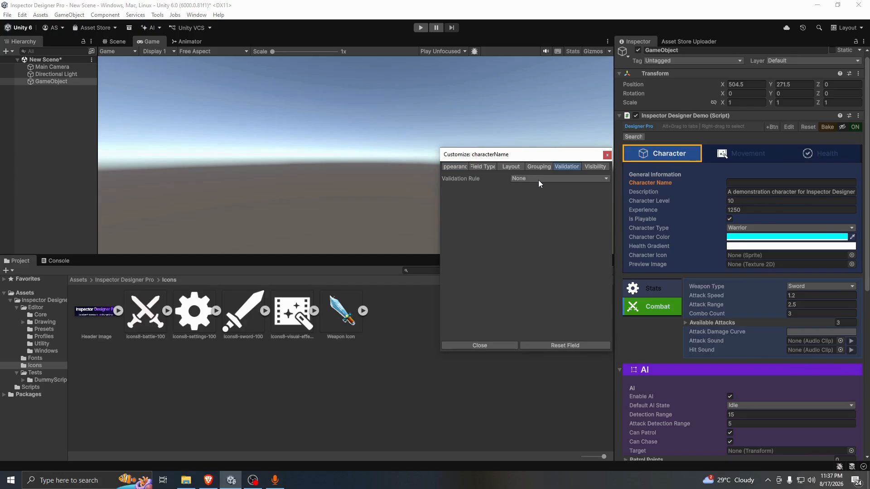
{"action": "left_click", "coordinate": [539, 179]}
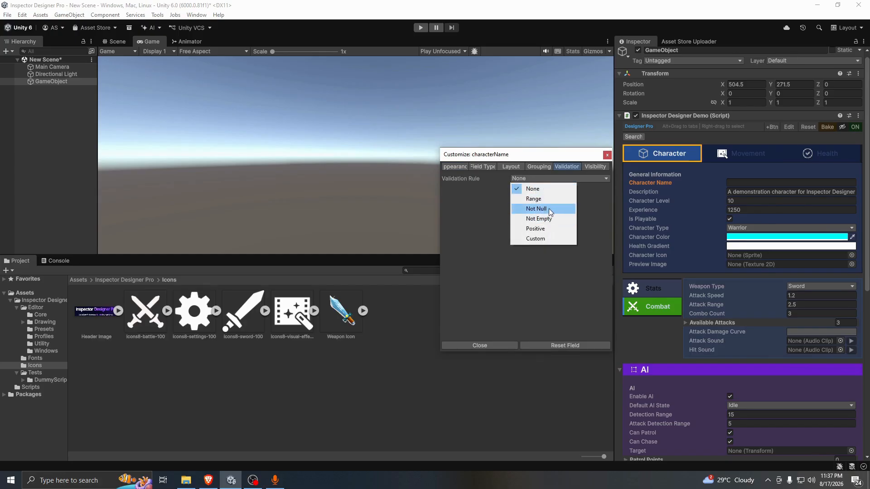
{"action": "left_click", "coordinate": [548, 208]}
{"action": "left_click", "coordinate": [552, 190]}
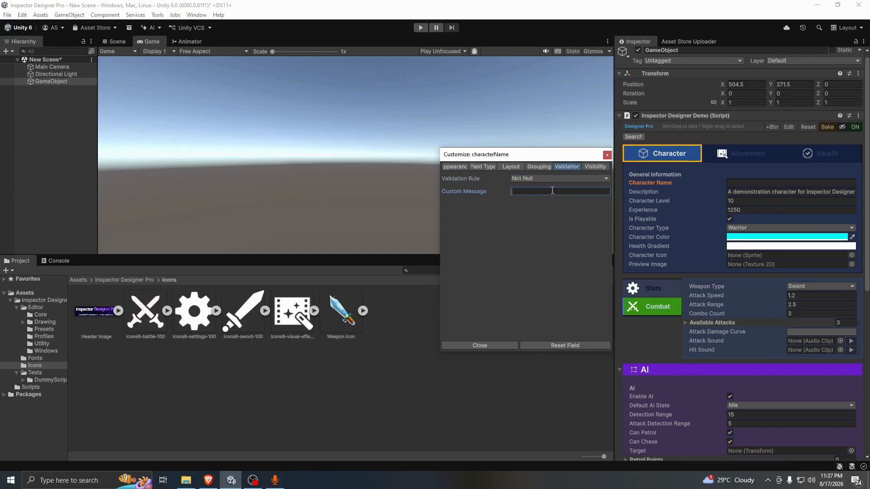
{"action": "type", "text": "Please Put Character Name"}
{"action": "left_click", "coordinate": [480, 345]}
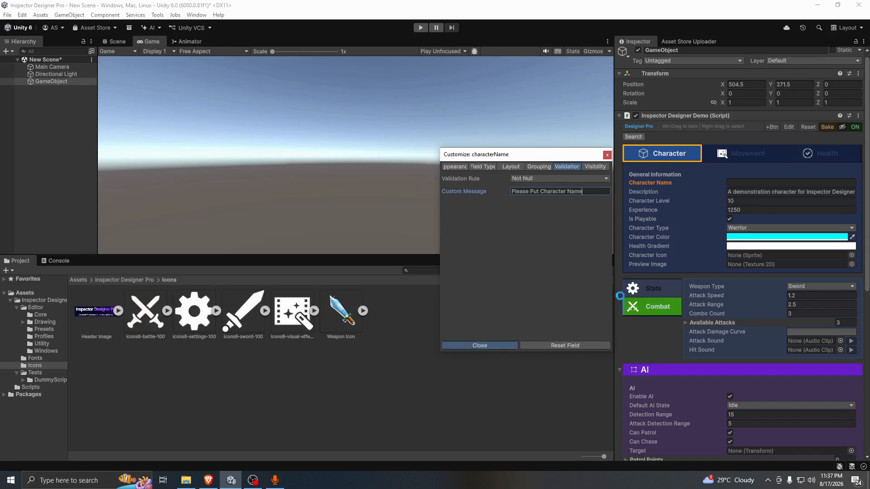
{"action": "right_click", "coordinate": [637, 185]}
{"action": "mouse_move", "coordinate": [689, 234]}
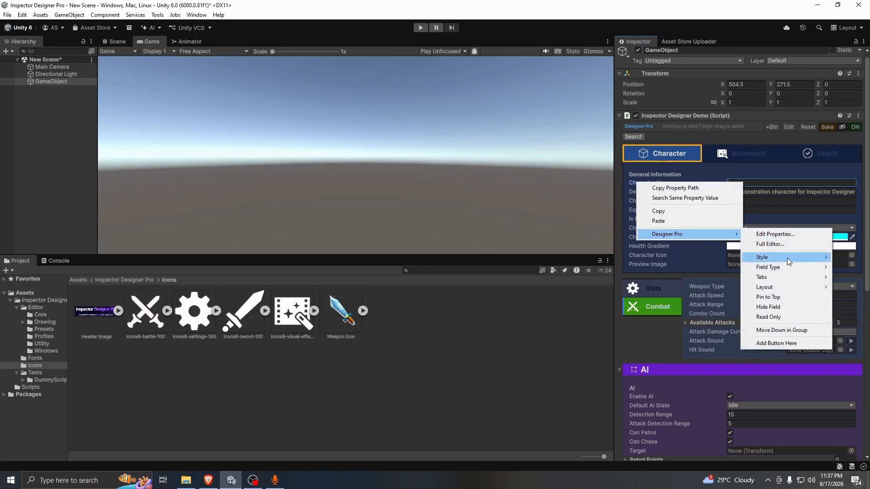
{"action": "left_click", "coordinate": [774, 235]}
{"action": "left_click", "coordinate": [607, 157]}
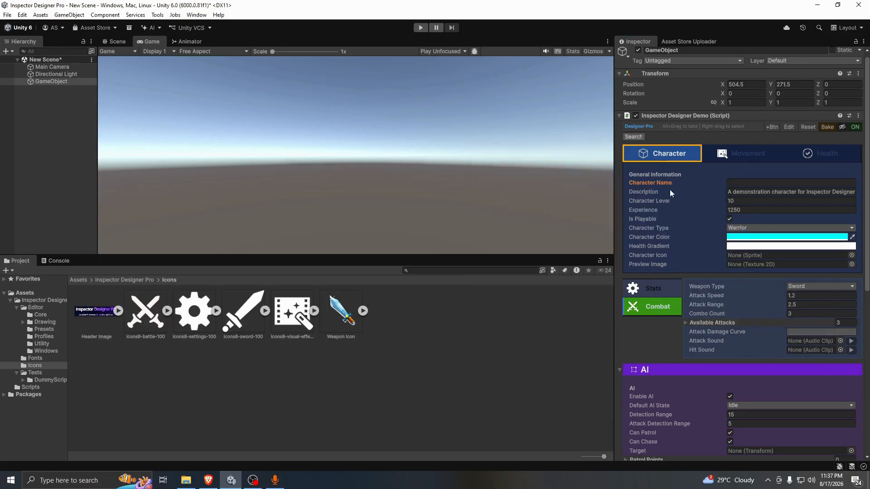
- Change the Character Name validation rule to Not Empty in the field's full editor
{"action": "right_click", "coordinate": [665, 184]}
{"action": "mouse_move", "coordinate": [705, 235]}
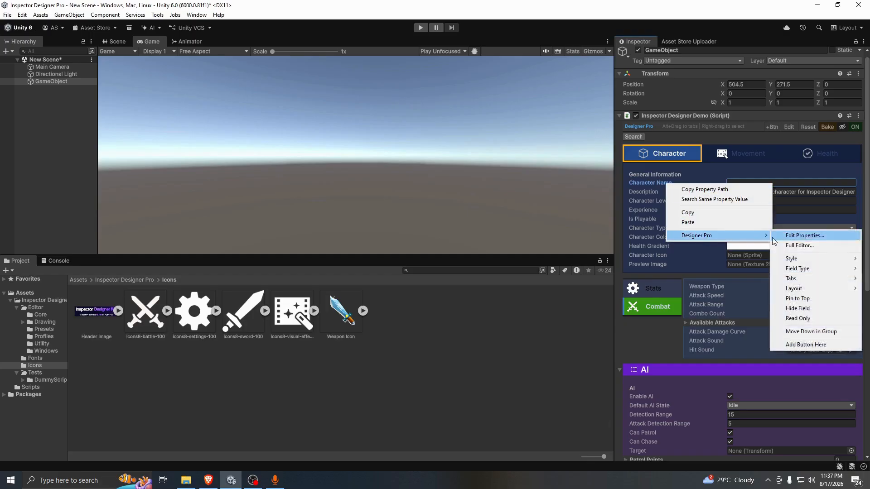
{"action": "left_click", "coordinate": [801, 245]}
{"action": "left_click", "coordinate": [543, 170]}
{"action": "left_click", "coordinate": [563, 171]}
{"action": "left_click", "coordinate": [522, 183]}
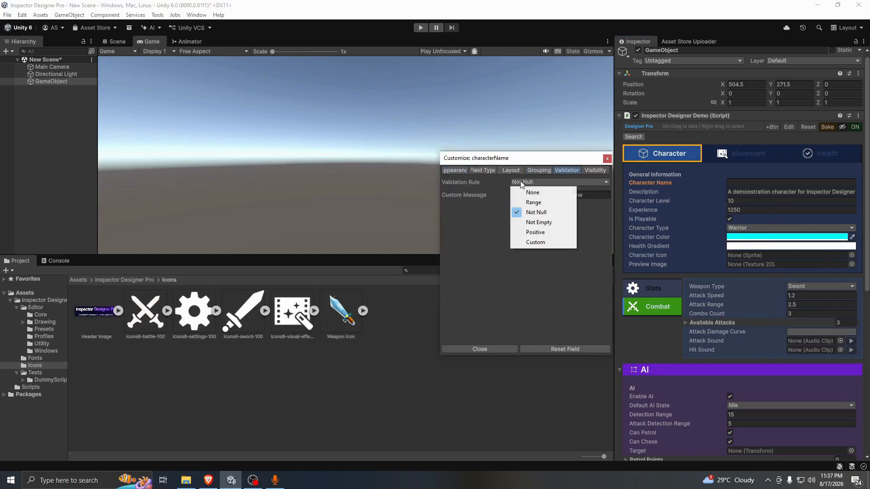
{"action": "left_click", "coordinate": [539, 222]}
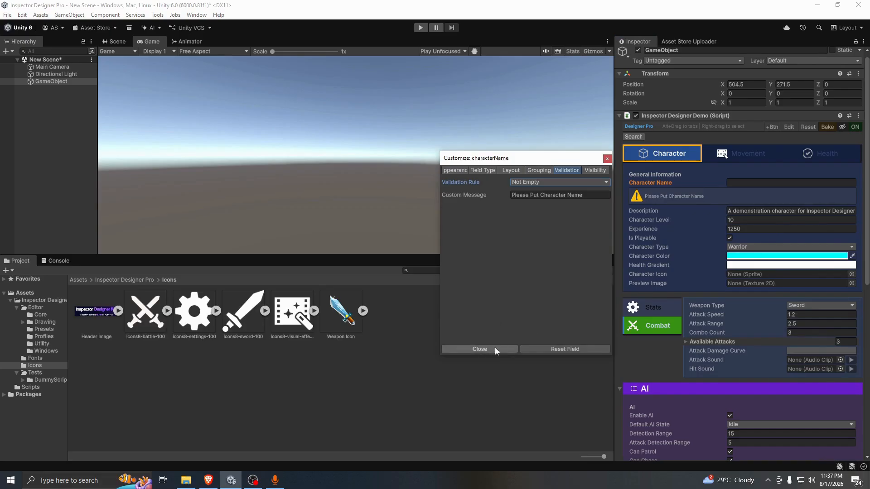
{"action": "left_click", "coordinate": [496, 351]}
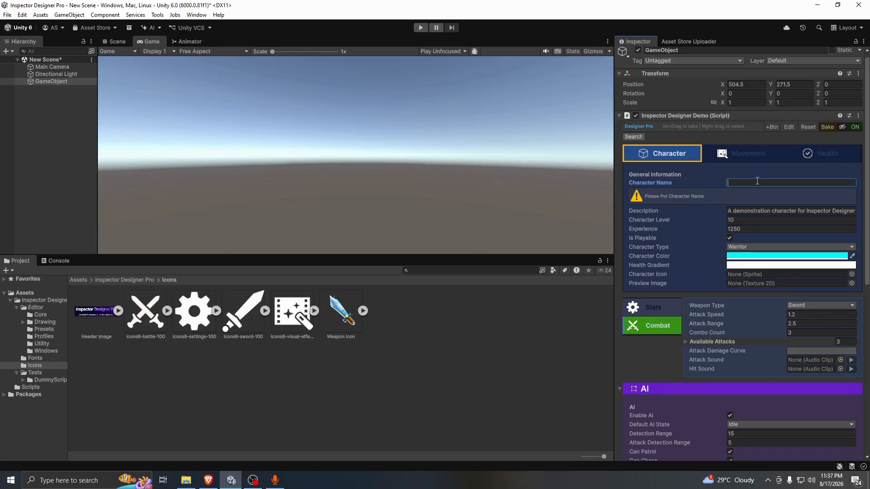
- Test the Character Name validation by entering a sample name and clearing it again
{"action": "type", "text": "Chra"}
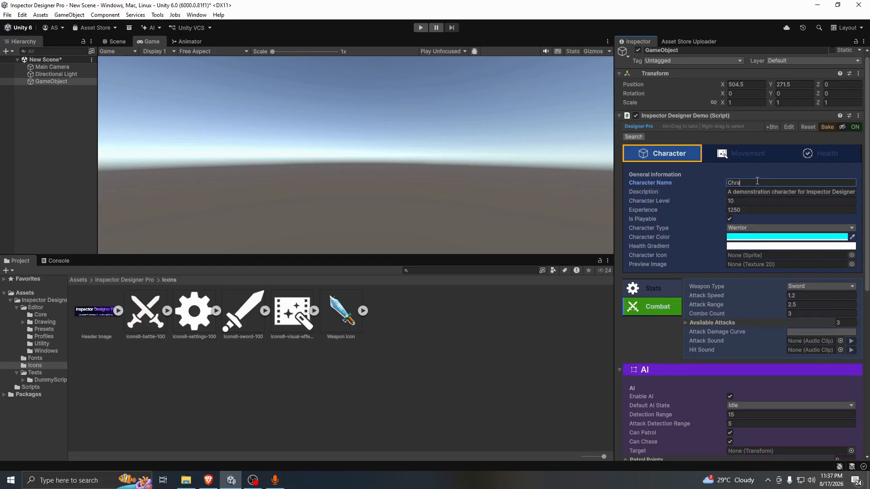
{"action": "type", "text": "cte"}
{"action": "type", "text": "r ac"}
{"action": "type", "text": "me"}
{"action": "left_click_drag", "start_coordinate": [772, 184], "coordinate": [706, 183]}
{"action": "key", "text": "BackSpace"}
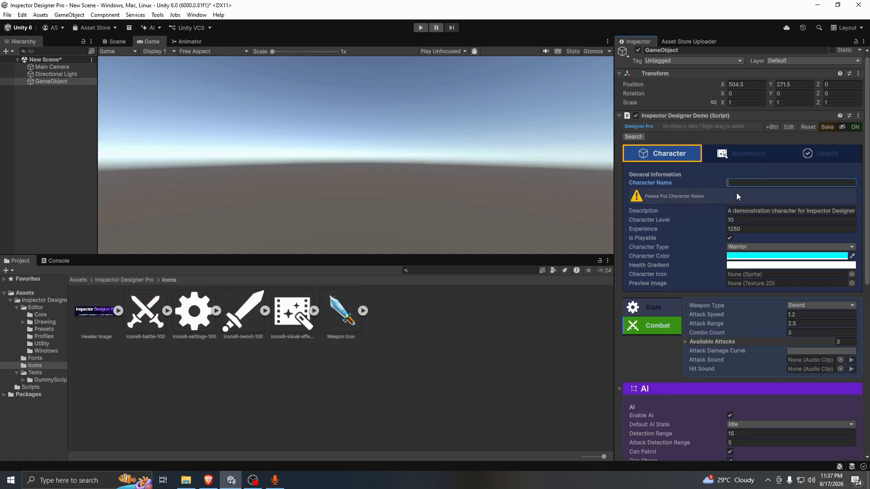
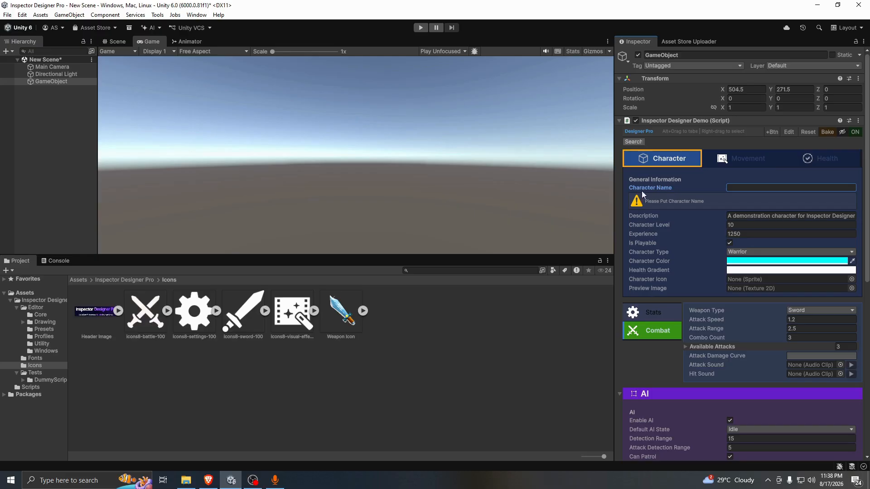
- Set the Description field type to Text Box
{"action": "right_click", "coordinate": [641, 214]}
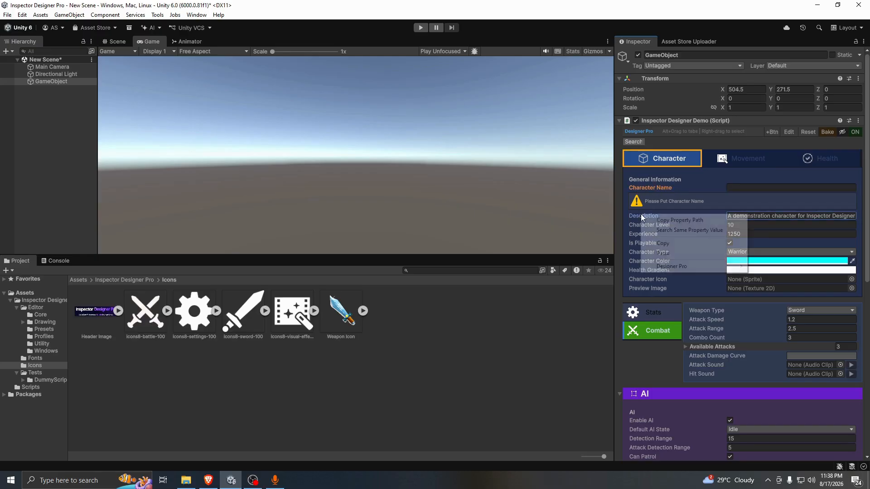
{"action": "mouse_move", "coordinate": [681, 268]}
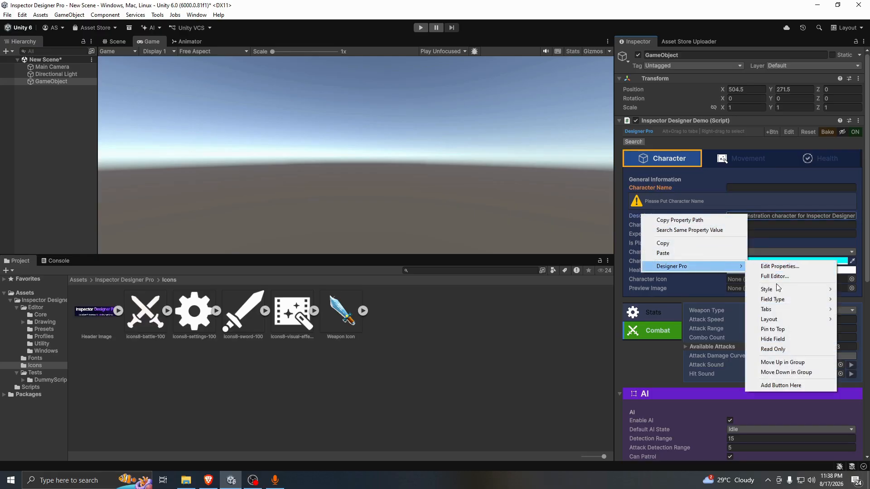
{"action": "mouse_move", "coordinate": [775, 300]}
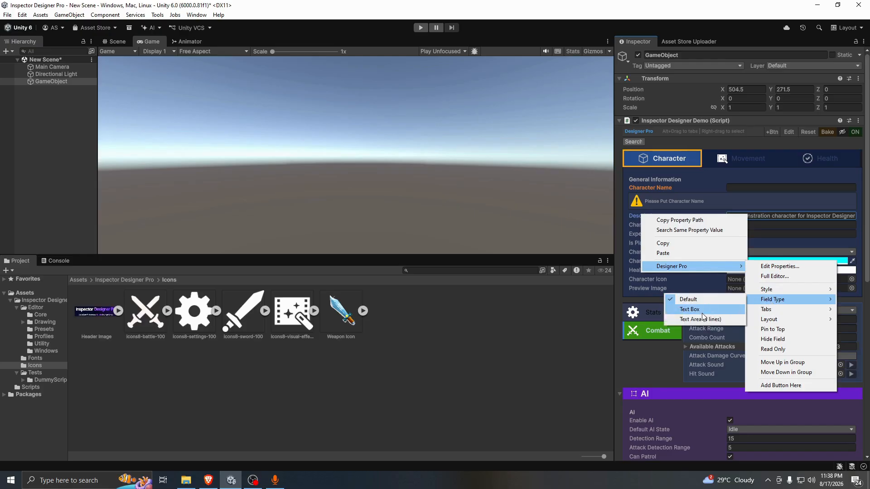
{"action": "left_click", "coordinate": [703, 310]}
{"action": "left_click", "coordinate": [721, 216]}
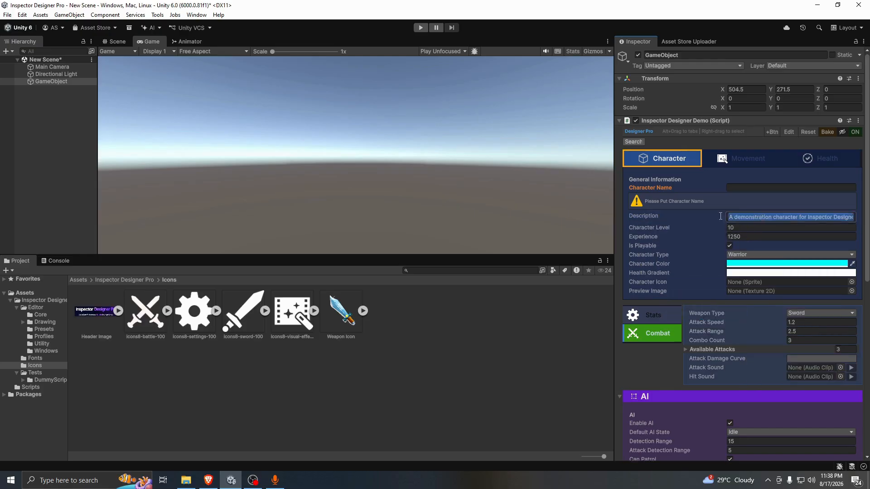
- Set the Description field type to the multi-line Text Area
{"action": "right_click", "coordinate": [643, 216]}
{"action": "mouse_move", "coordinate": [675, 224]}
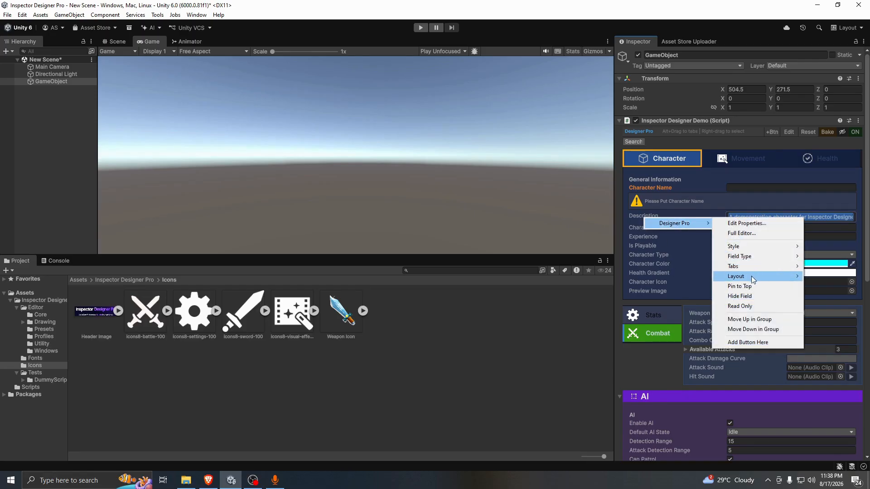
{"action": "mouse_move", "coordinate": [752, 256]}
{"action": "left_click", "coordinate": [681, 276]}
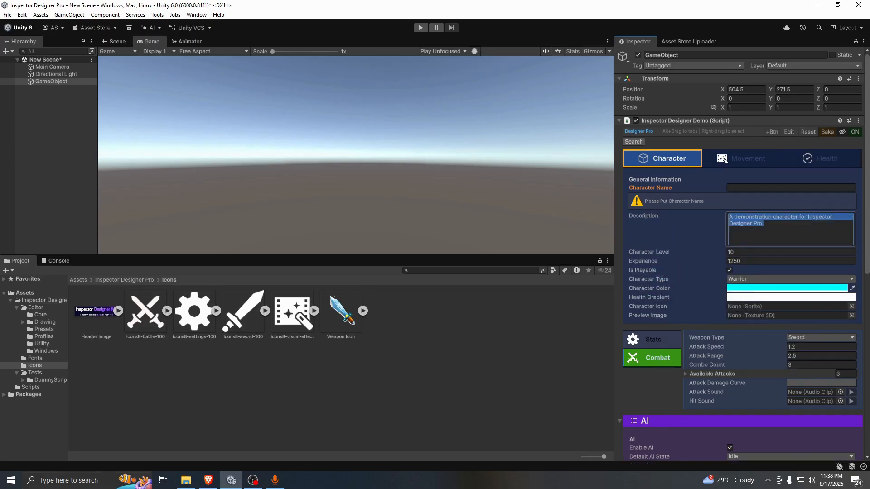
- Delete all the text in the Description text area
{"action": "left_click", "coordinate": [763, 227]}
{"action": "left_click_drag", "start_coordinate": [764, 228], "coordinate": [730, 222]}
{"action": "key", "text": "BackSpace"}
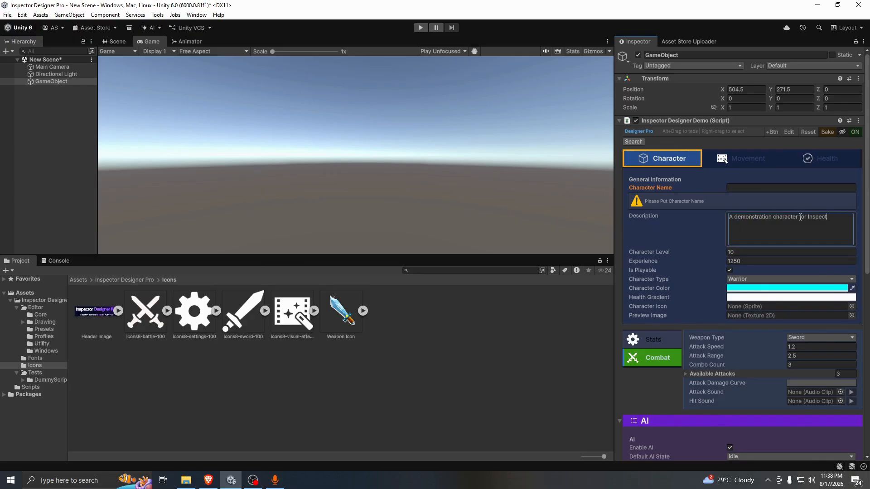
{"action": "key", "text": "BackSpace"}
{"action": "key", "text": "BackSpace"}
{"action": "key", "text": "BackSpace"}
{"action": "key", "text": "BackSpace"}
{"action": "key", "text": "BackSpace"}
{"action": "key", "text": "BackSpace"}
{"action": "key", "text": "BackSpace"}
{"action": "key", "text": "BackSpace"}
{"action": "key", "text": "BackSpace"}
{"action": "key", "text": "BackSpace"}
{"action": "key", "text": "BackSpace"}
{"action": "key", "text": "BackSpace"}
{"action": "key", "text": "BackSpace"}
{"action": "key", "text": "BackSpace"}
{"action": "key", "text": "BackSpace"}
{"action": "key", "text": "BackSpace"}
{"action": "key", "text": "BackSpace"}
{"action": "key", "text": "BackSpace"}
{"action": "key", "text": "BackSpace"}
{"action": "key", "text": "BackSpace"}
- Set the Character Level field type to Slider and adjust the level with it
{"action": "right_click", "coordinate": [643, 252]}
{"action": "mouse_move", "coordinate": [698, 307]}
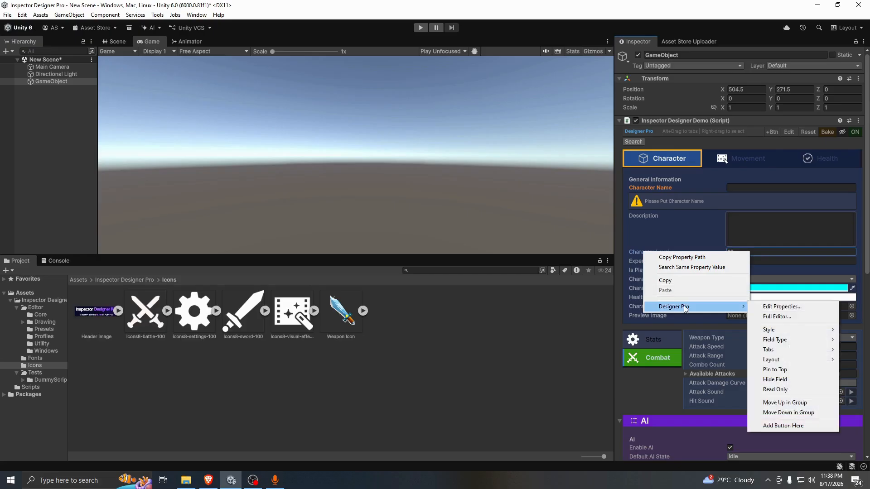
{"action": "mouse_move", "coordinate": [791, 341]}
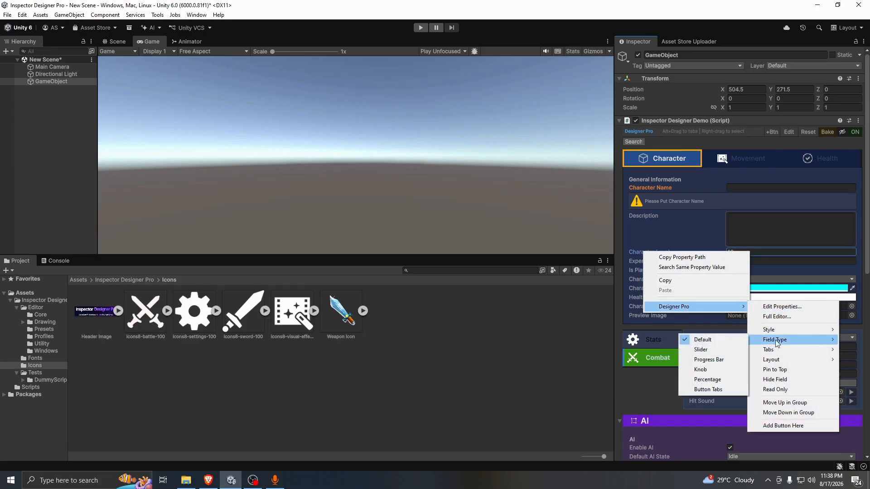
{"action": "left_click", "coordinate": [725, 349]}
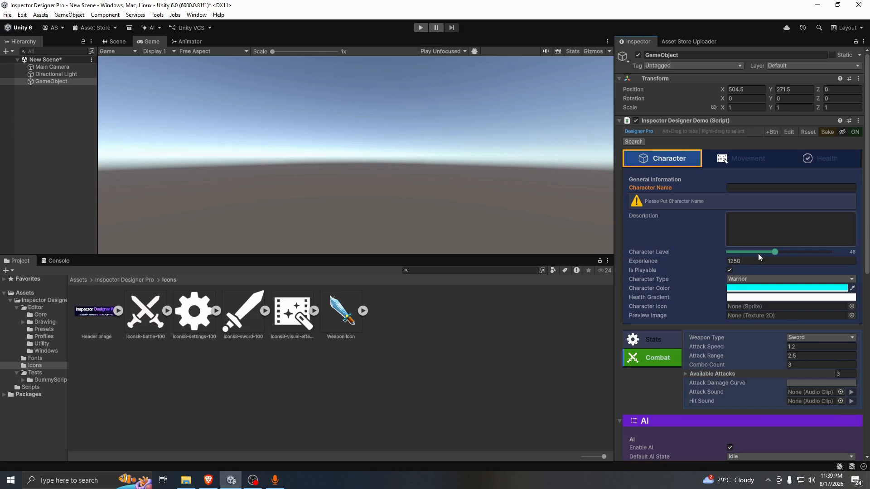
{"action": "left_click_drag", "start_coordinate": [758, 254], "coordinate": [749, 255]}
{"action": "right_click", "coordinate": [653, 263]}
{"action": "left_click", "coordinate": [638, 272]}
- Show the Health settings and set the Max Health field type to Progress Bar
{"action": "left_click", "coordinate": [828, 154]}
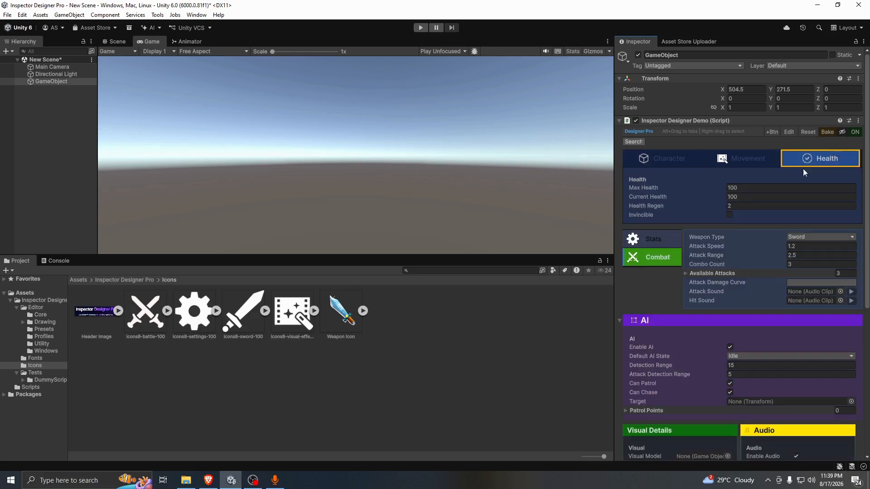
{"action": "right_click", "coordinate": [652, 189]}
{"action": "mouse_move", "coordinate": [692, 245]}
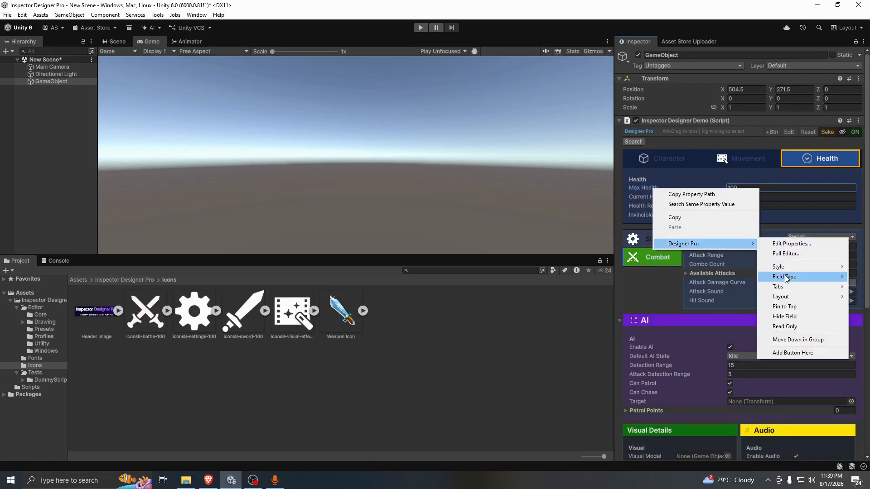
{"action": "mouse_move", "coordinate": [787, 279]}
{"action": "left_click_drag", "start_coordinate": [723, 212], "coordinate": [760, 179]}
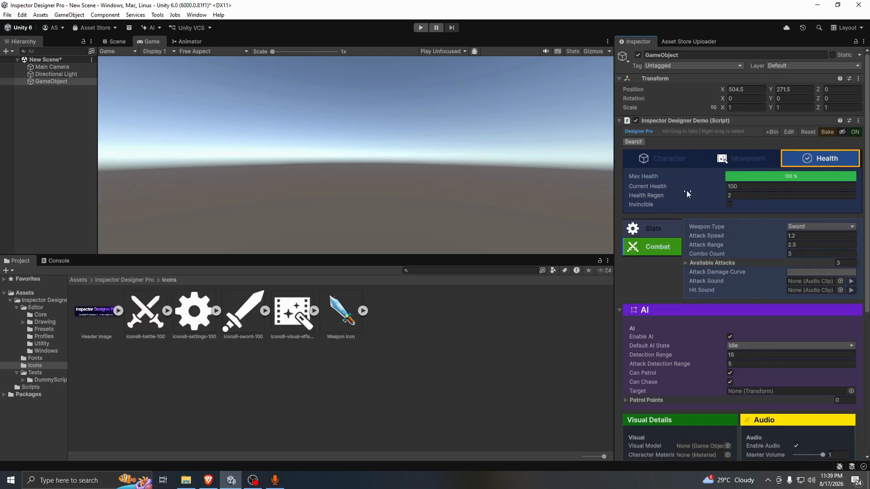
- Change the Invincible field in the Health settings from a checkbox to an ON/OFF toggle
{"action": "right_click", "coordinate": [659, 186]}
{"action": "left_click", "coordinate": [637, 194]}
{"action": "right_click", "coordinate": [647, 203]}
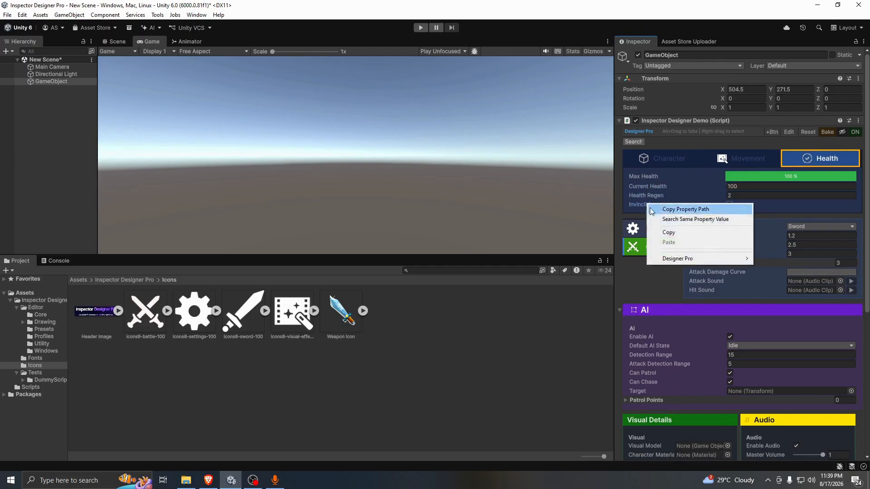
{"action": "mouse_move", "coordinate": [692, 258]}
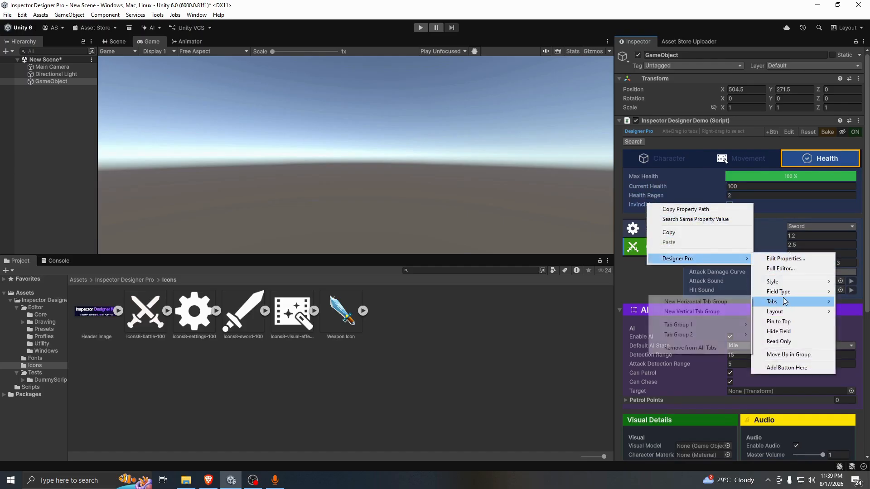
{"action": "mouse_move", "coordinate": [780, 292]}
{"action": "left_click", "coordinate": [740, 302]}
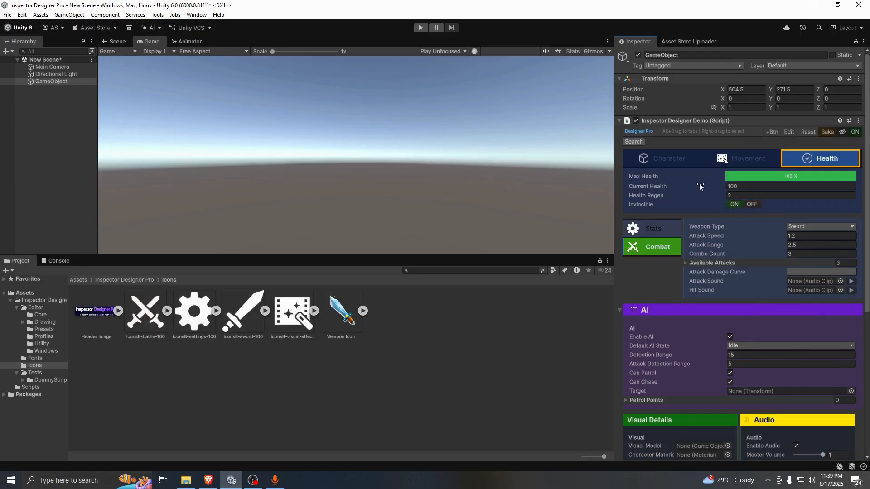
- Return to the Character settings, turn the Combat group's Weapon Type dropdown into a row of buttons, and widen the Inspector
{"action": "left_click", "coordinate": [680, 159]}
{"action": "scroll", "coordinate": [724, 255], "scroll_direction": "down", "scroll_amount": 3}
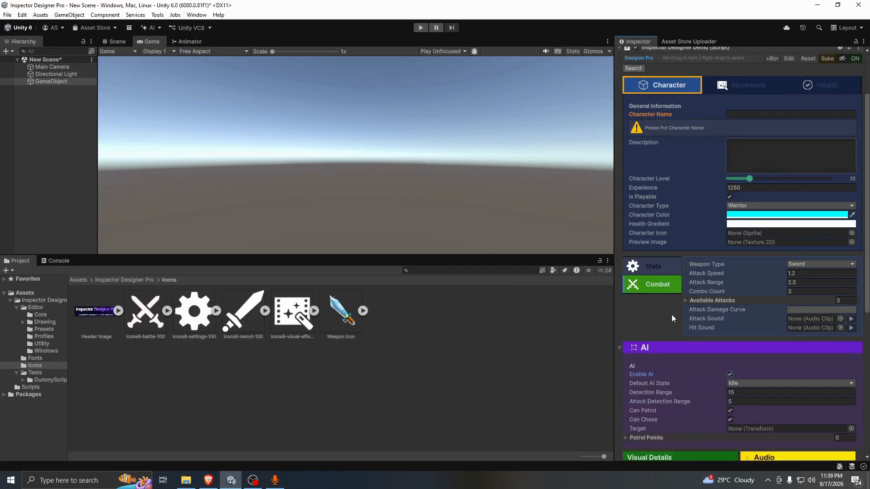
{"action": "scroll", "coordinate": [671, 315], "scroll_direction": "down", "scroll_amount": 1}
{"action": "left_click", "coordinate": [704, 243]}
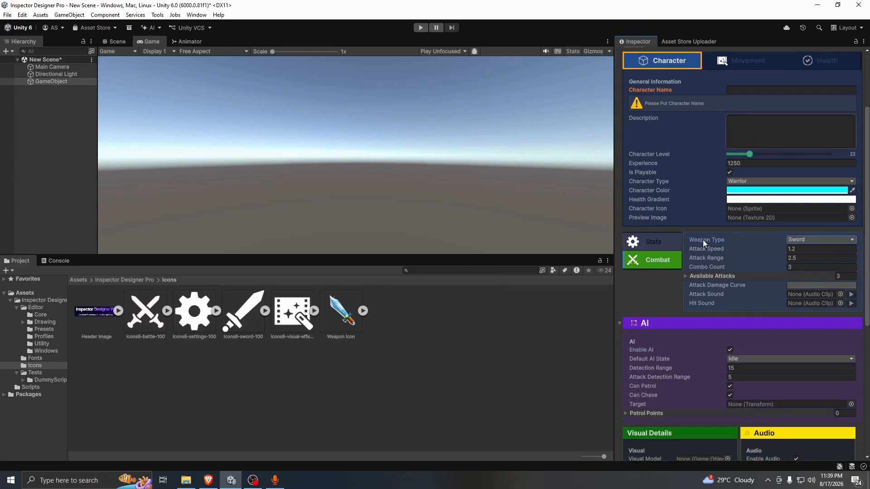
{"action": "right_click", "coordinate": [703, 240]}
{"action": "mouse_move", "coordinate": [745, 295]}
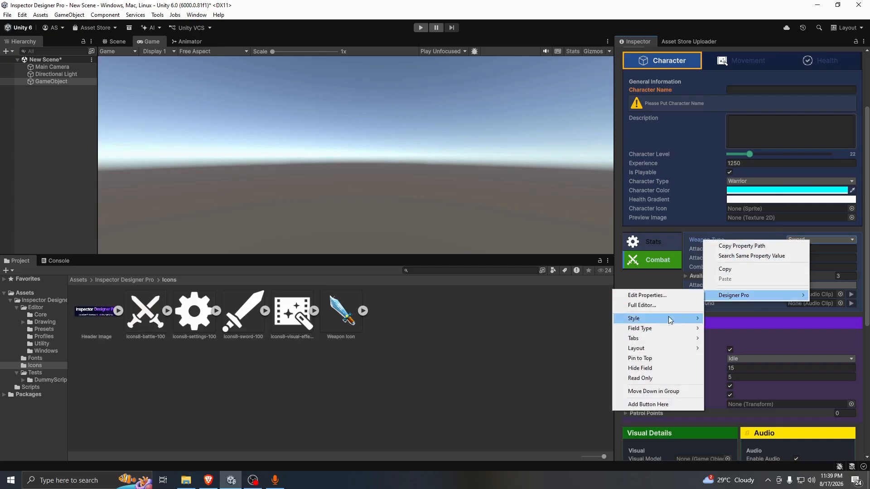
{"action": "mouse_move", "coordinate": [670, 320]}
{"action": "left_click", "coordinate": [739, 340]}
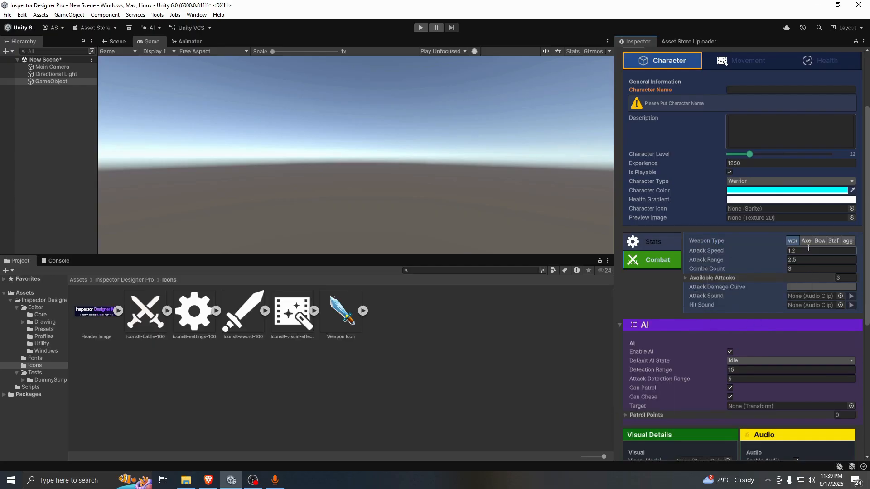
{"action": "left_click_drag", "start_coordinate": [615, 242], "coordinate": [539, 242]}
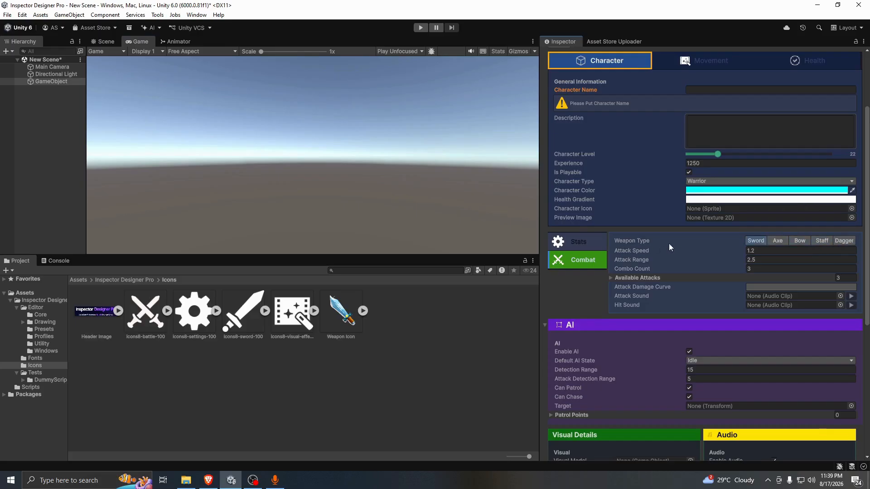
- Set the Attack Speed field type to Knob and turn the knob to about 53.7
{"action": "right_click", "coordinate": [630, 252]}
{"action": "mouse_move", "coordinate": [707, 307]}
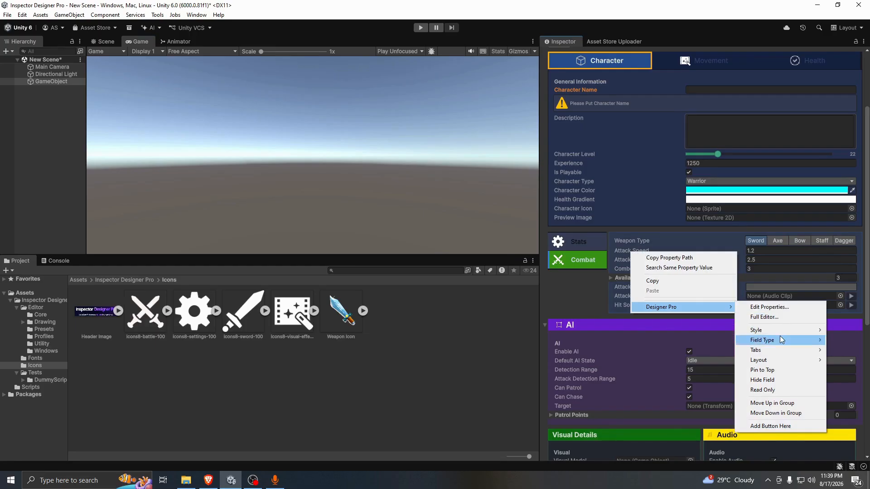
{"action": "mouse_move", "coordinate": [781, 340]}
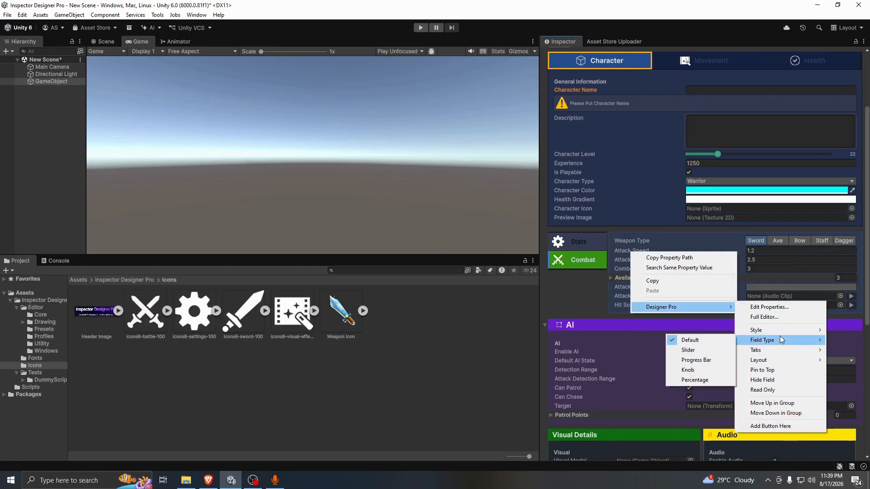
{"action": "left_click", "coordinate": [697, 369]}
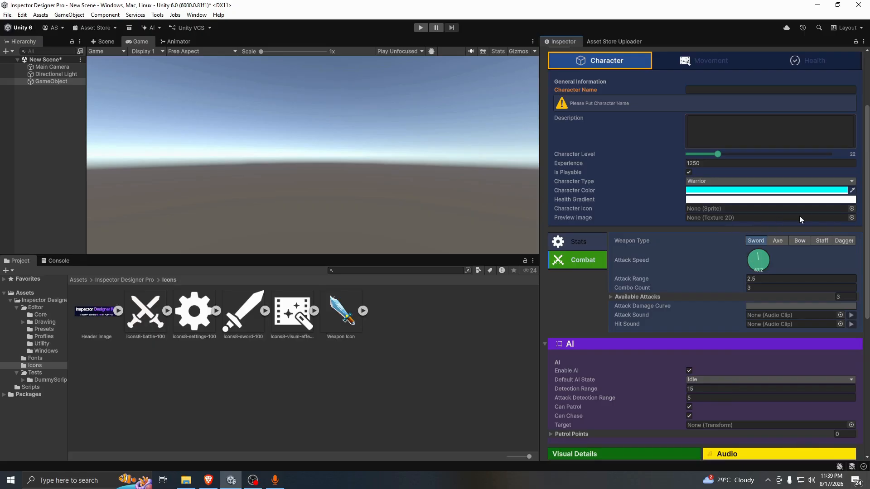
{"action": "left_click_drag", "start_coordinate": [800, 216], "coordinate": [760, 211]}
{"action": "left_click_drag", "start_coordinate": [688, 251], "coordinate": [752, 209]}
{"action": "left_click_drag", "start_coordinate": [630, 242], "coordinate": [690, 215]}
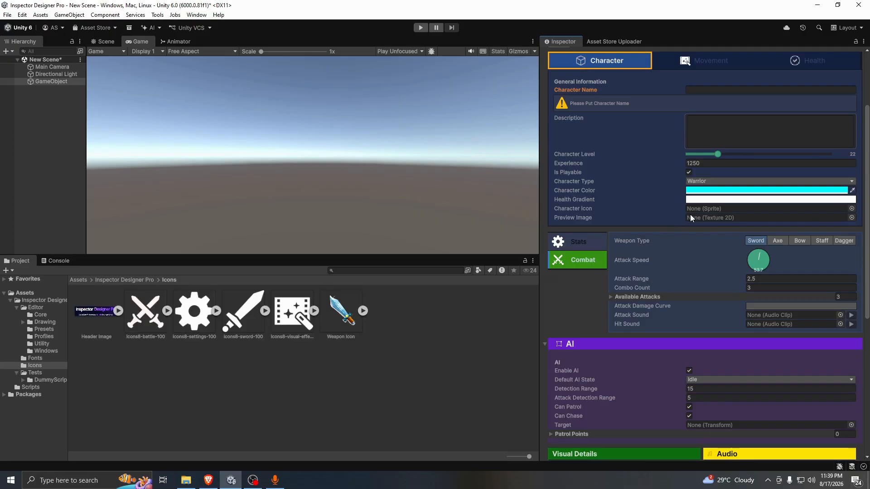
- Set the Attack Range field type to Percentage and enter 55 %
{"action": "right_click", "coordinate": [637, 276]}
{"action": "mouse_move", "coordinate": [671, 333]}
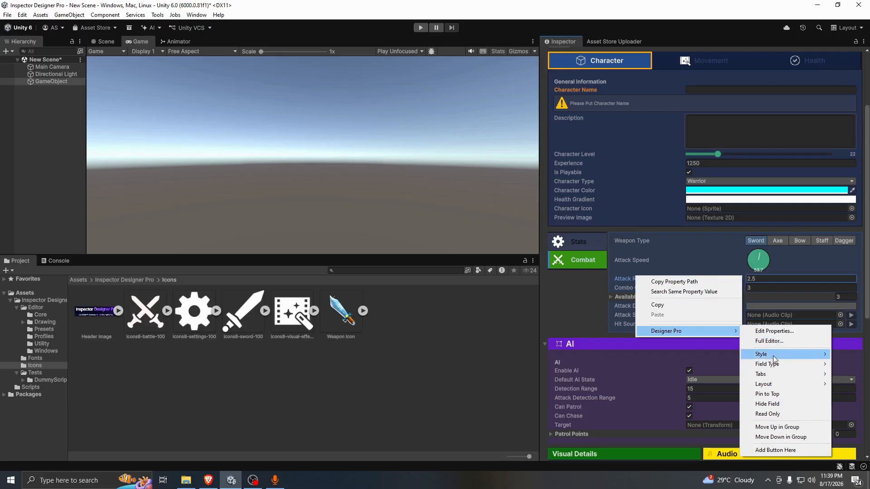
{"action": "mouse_move", "coordinate": [774, 365]}
{"action": "left_click", "coordinate": [703, 404]}
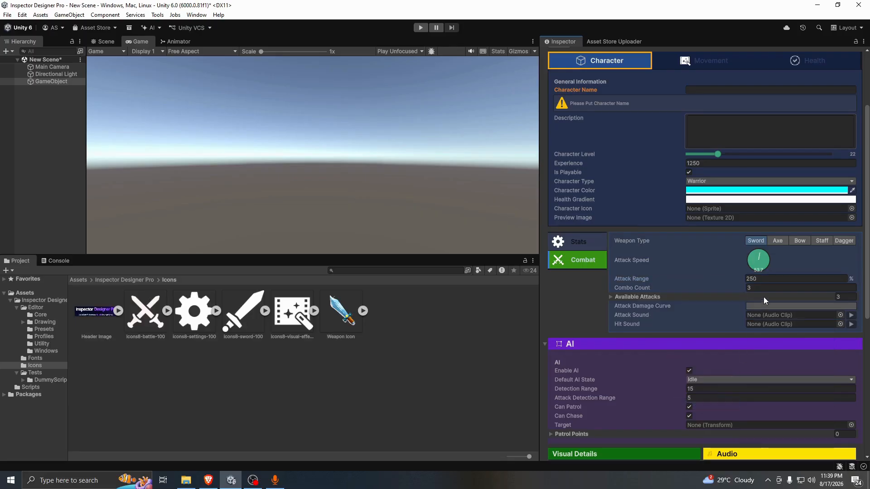
{"action": "left_click", "coordinate": [767, 280]}
{"action": "type", "text": "55"}
- Move the Character Level slider to 23 and open its field type customization settings, keeping Slider as the type
{"action": "scroll", "coordinate": [607, 243], "scroll_direction": "up", "scroll_amount": 3}
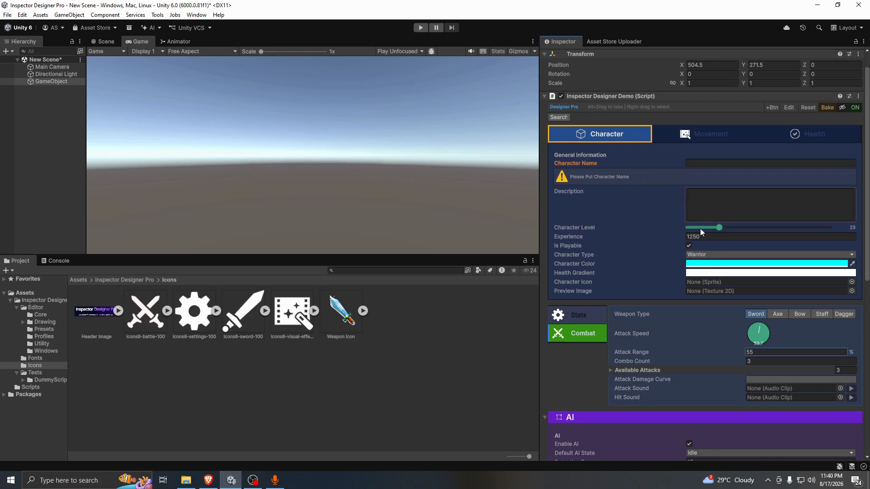
{"action": "left_click_drag", "start_coordinate": [711, 228], "coordinate": [714, 226]}
{"action": "right_click", "coordinate": [580, 228]}
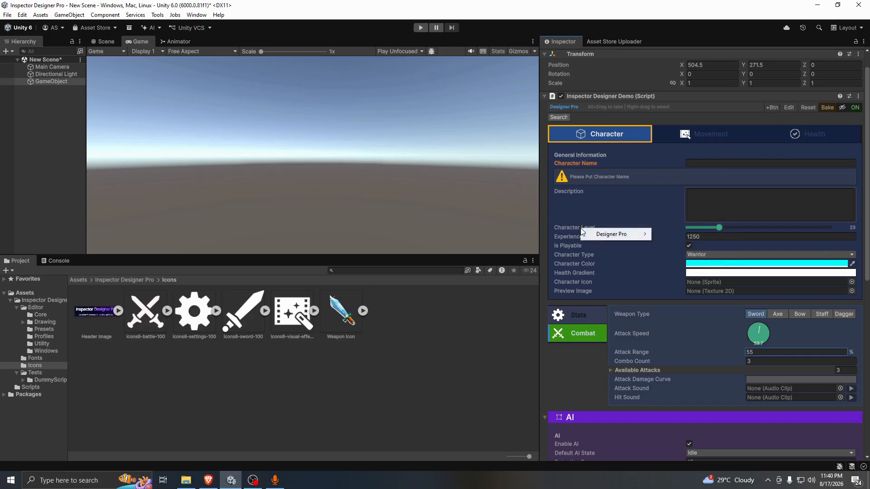
{"action": "mouse_move", "coordinate": [603, 238]}
{"action": "mouse_move", "coordinate": [696, 268]}
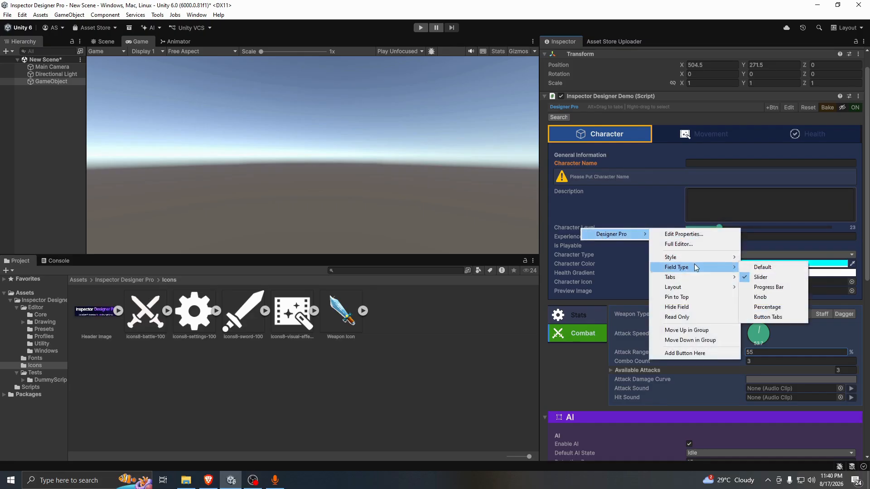
{"action": "left_click", "coordinate": [676, 245]}
{"action": "left_click", "coordinate": [420, 215]}
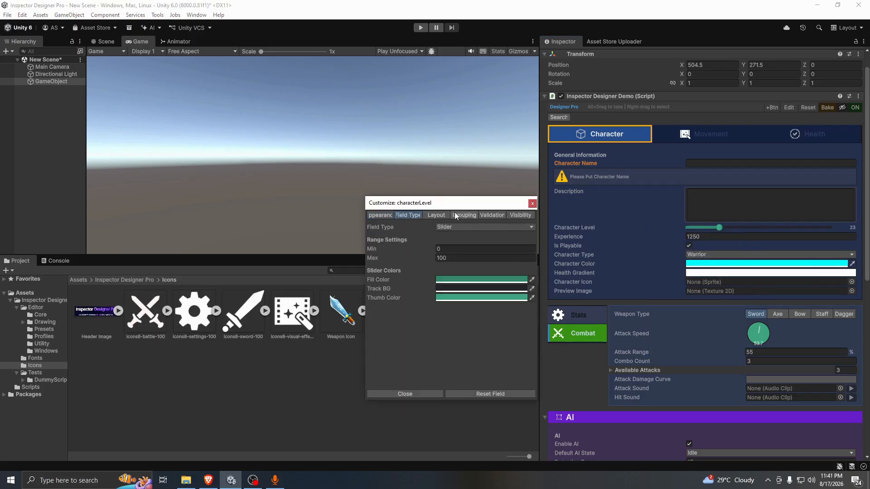
{"action": "left_click", "coordinate": [461, 226]}
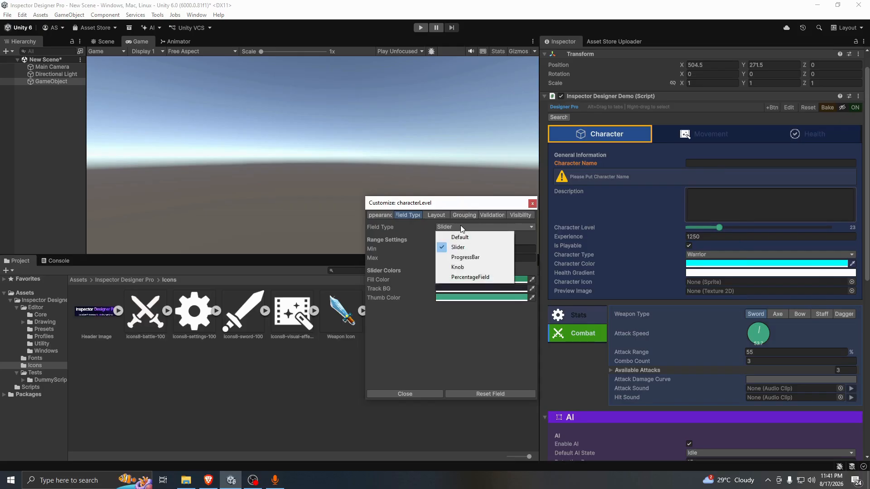
{"action": "left_click", "coordinate": [452, 248]}
- Set the Character Level slider's fill color to yellow and its track background to near-white
{"action": "left_click", "coordinate": [464, 280]}
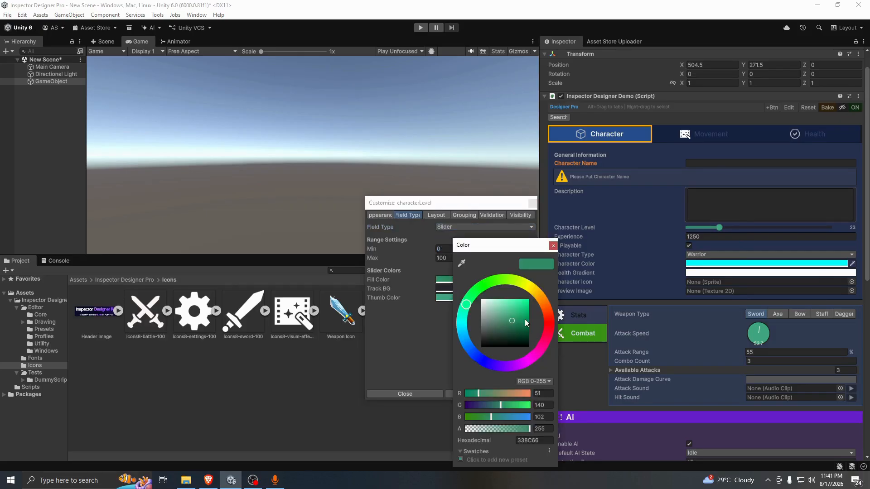
{"action": "mouse_move", "coordinate": [524, 319]}
{"action": "left_mouse_down"}
{"action": "mouse_move", "coordinate": [528, 290]}
{"action": "mouse_move", "coordinate": [511, 318]}
{"action": "mouse_move", "coordinate": [543, 276]}
{"action": "left_mouse_up"}
{"action": "left_click", "coordinate": [529, 285]}
{"action": "left_click", "coordinate": [552, 245]}
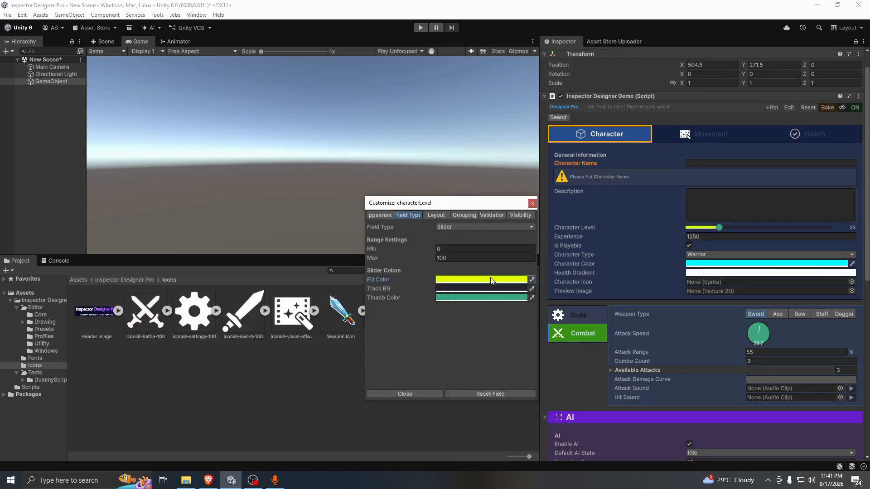
{"action": "left_click", "coordinate": [495, 289]}
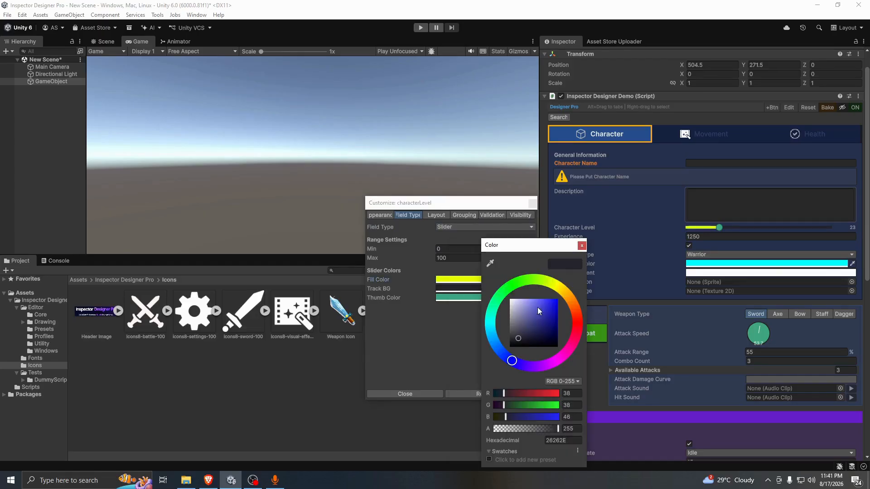
{"action": "left_click", "coordinate": [513, 308]}
{"action": "left_click", "coordinate": [582, 246]}
- Set the slider's thumb color to bright green (00FF0B) and move the Character Level to about 35
{"action": "left_click", "coordinate": [474, 297]}
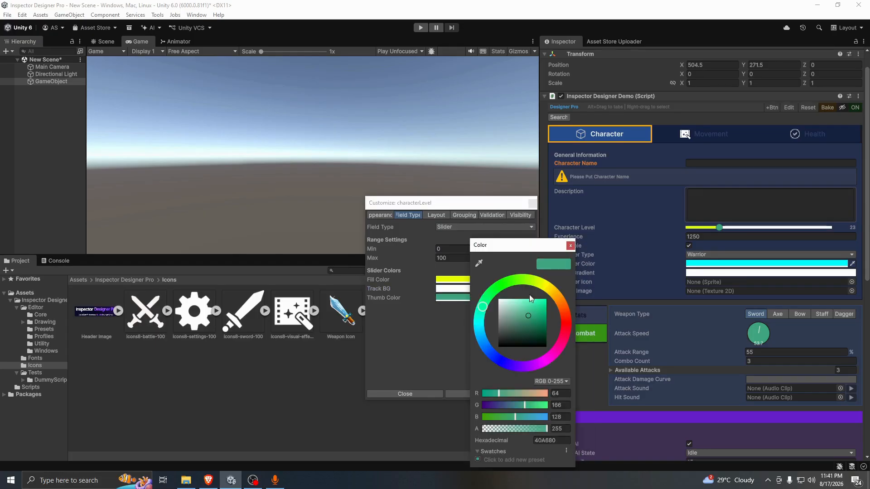
{"action": "mouse_move", "coordinate": [540, 282]}
{"action": "left_mouse_down"}
{"action": "mouse_move", "coordinate": [561, 321]}
{"action": "mouse_move", "coordinate": [538, 305]}
{"action": "mouse_move", "coordinate": [559, 294]}
{"action": "left_mouse_up"}
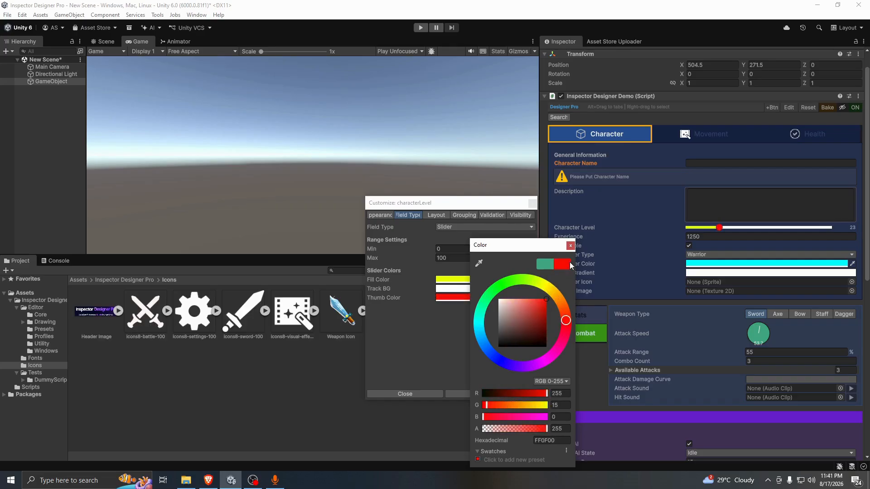
{"action": "left_click_drag", "start_coordinate": [548, 354], "coordinate": [517, 366]}
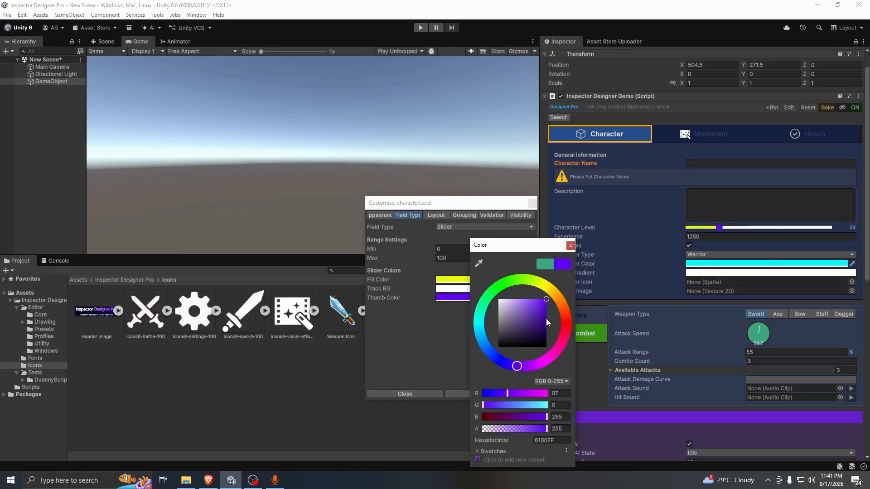
{"action": "left_click", "coordinate": [499, 286]}
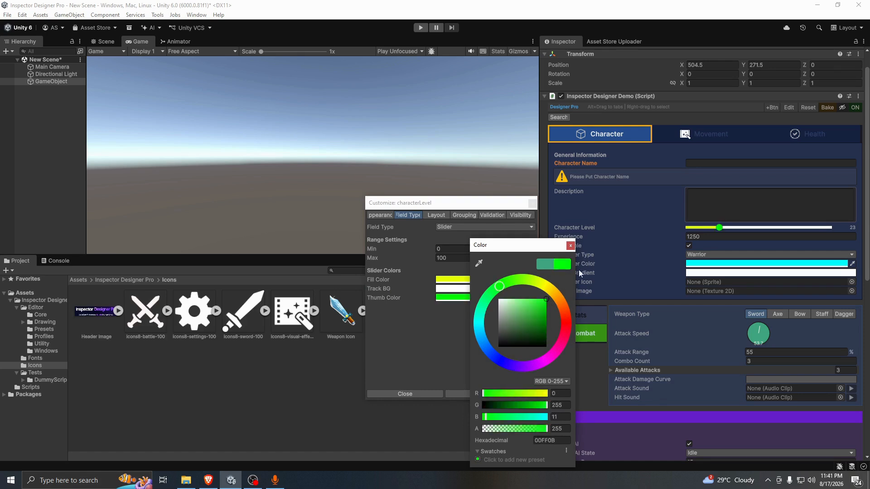
{"action": "left_click", "coordinate": [570, 246]}
{"action": "left_click_drag", "start_coordinate": [720, 228], "coordinate": [737, 227]}
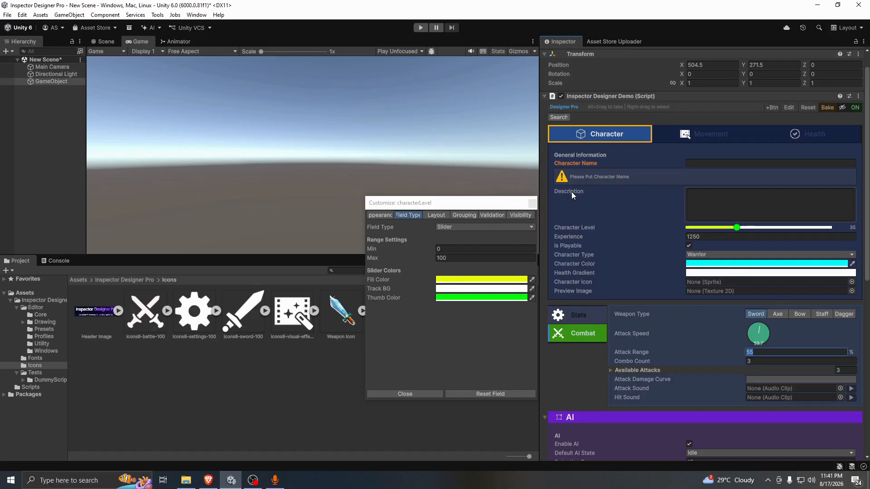
- Open the Description field's text box settings and set its background color to light lavender (A4A4CD)
{"action": "right_click", "coordinate": [572, 191]}
{"action": "left_click", "coordinate": [532, 203]}
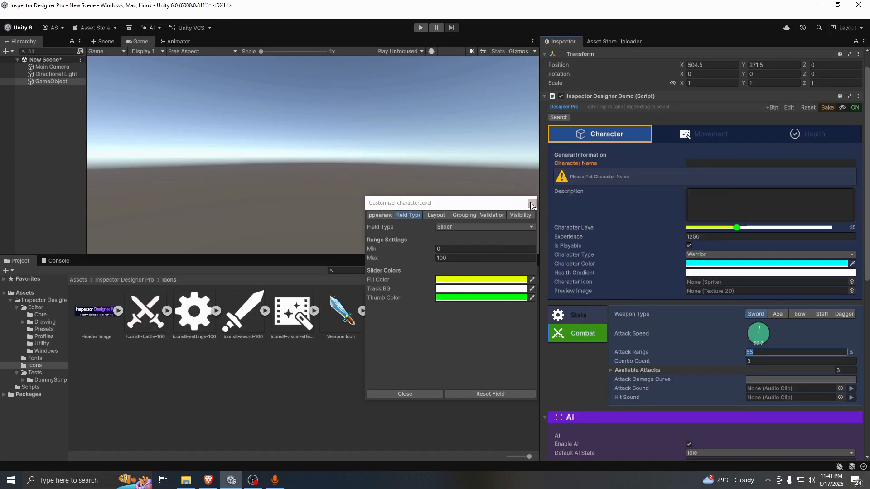
{"action": "right_click", "coordinate": [564, 197]}
{"action": "mouse_move", "coordinate": [600, 200]}
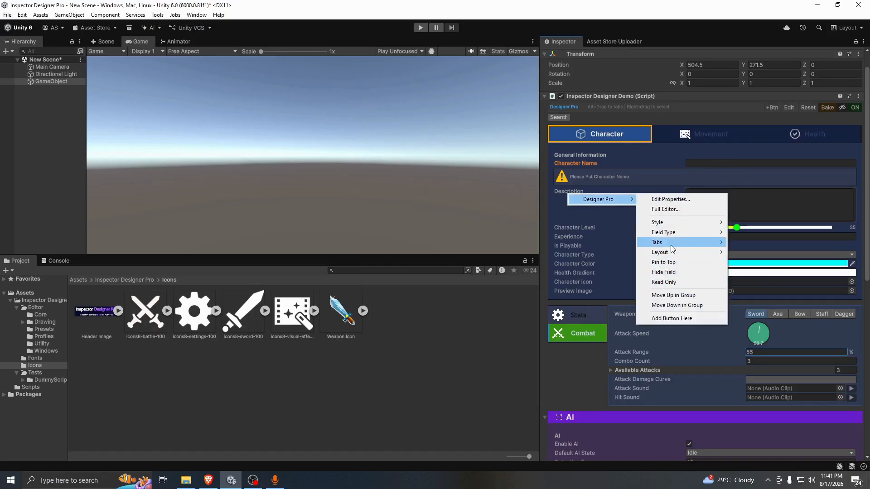
{"action": "left_click", "coordinate": [671, 200]}
{"action": "left_click", "coordinate": [429, 180]}
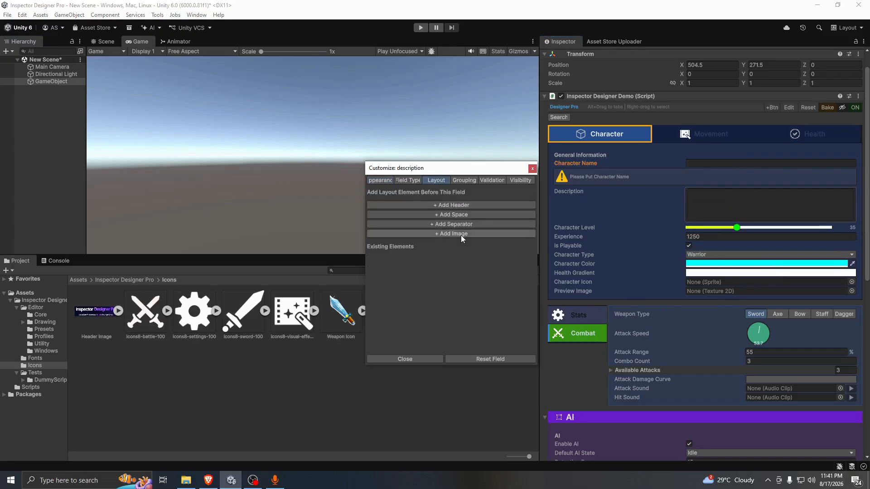
{"action": "left_click", "coordinate": [408, 181]}
{"action": "left_click", "coordinate": [464, 263]}
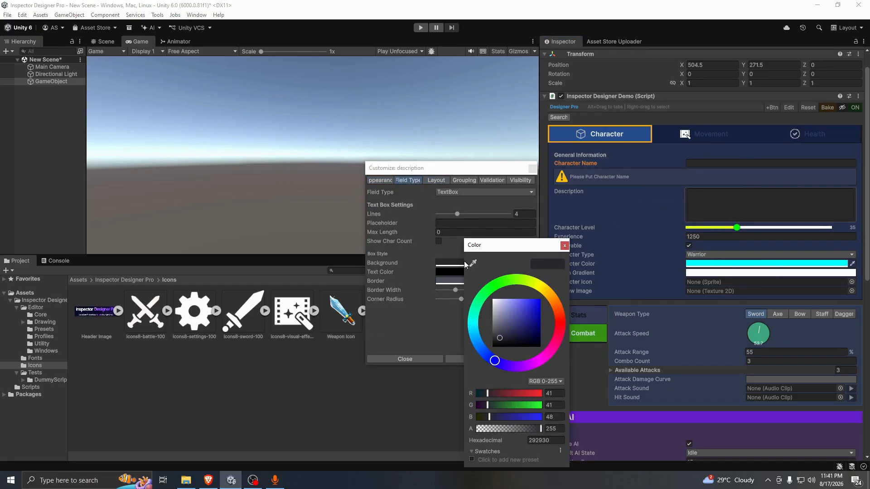
{"action": "mouse_move", "coordinate": [525, 324]}
{"action": "left_mouse_down"}
{"action": "mouse_move", "coordinate": [531, 312]}
{"action": "mouse_move", "coordinate": [503, 309]}
{"action": "left_mouse_up"}
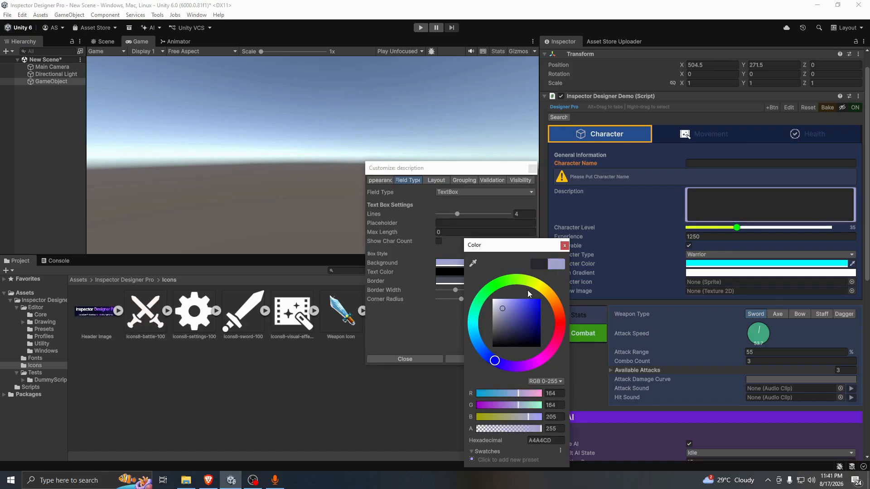
{"action": "left_click", "coordinate": [565, 246]}
- Set the Description text color to red and try it by entering a few sample characters and deleting them
{"action": "left_click", "coordinate": [467, 272]}
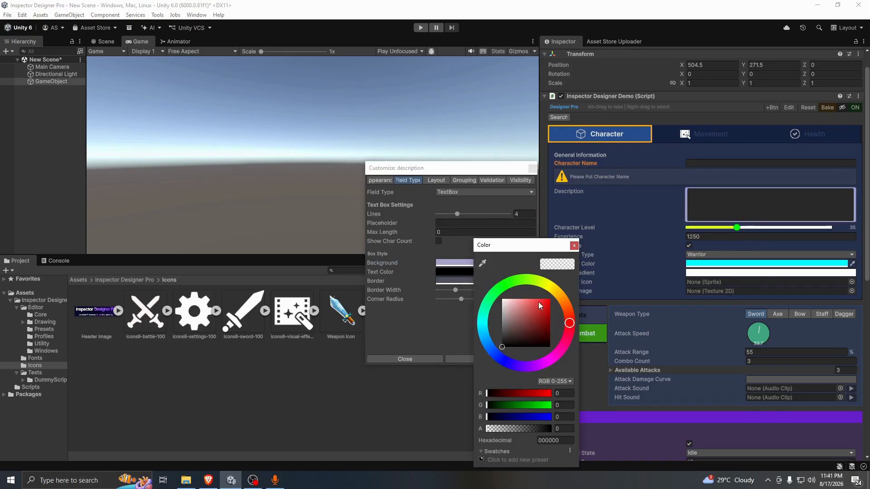
{"action": "left_click", "coordinate": [539, 310]}
{"action": "left_click", "coordinate": [574, 246]}
{"action": "left_click", "coordinate": [691, 195]}
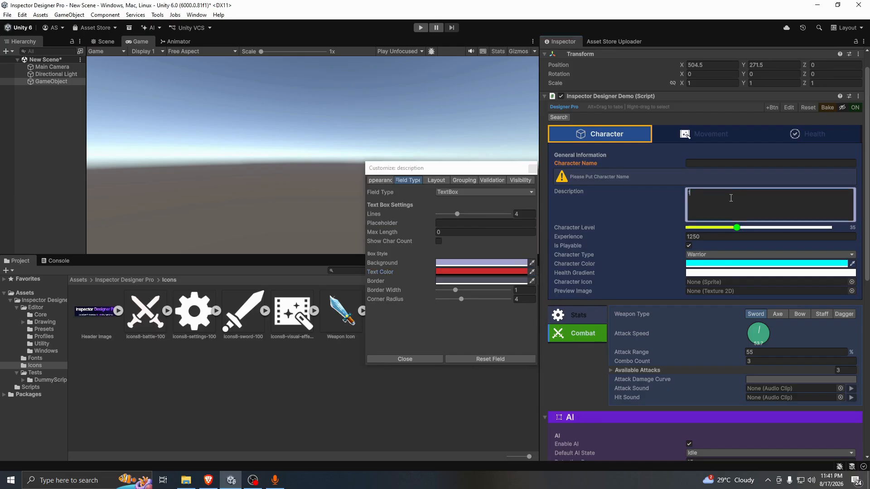
{"action": "type", "text": "tgfhh"}
{"action": "key", "text": "BackSpace"}
{"action": "key", "text": "BackSpace"}
{"action": "key", "text": "BackSpace"}
{"action": "key", "text": "BackSpace"}
{"action": "key", "text": "BackSpace"}
- Set the Description background's alpha to 157, make its text color partly opaque, and try the box with a few sample characters
{"action": "left_click", "coordinate": [468, 263]}
{"action": "left_click", "coordinate": [524, 428]}
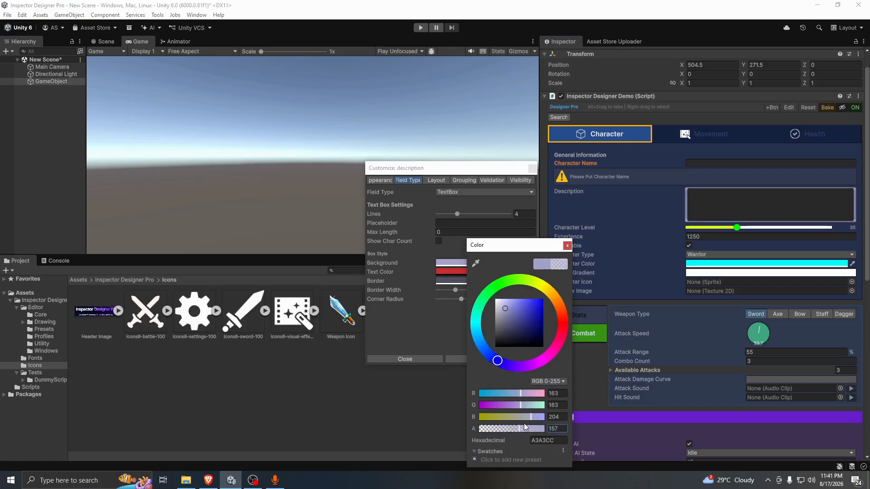
{"action": "left_click", "coordinate": [451, 272]}
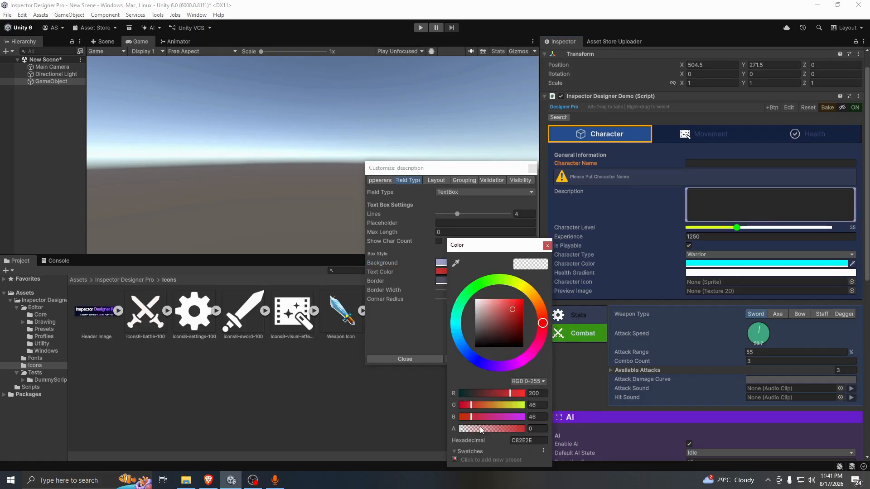
{"action": "left_click", "coordinate": [505, 426]}
{"action": "left_click", "coordinate": [547, 246]}
{"action": "left_click", "coordinate": [748, 202]}
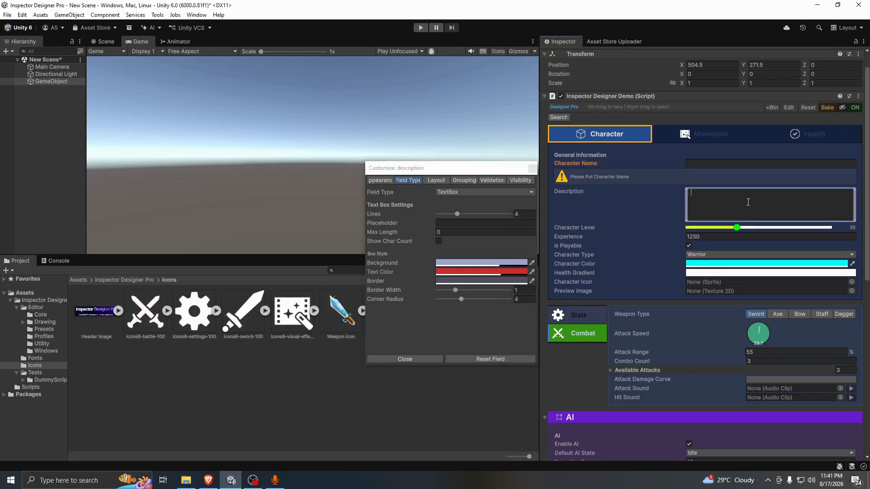
{"action": "type", "text": "grfd"}
- Make the Description text color fully opaque
{"action": "left_click", "coordinate": [477, 272]}
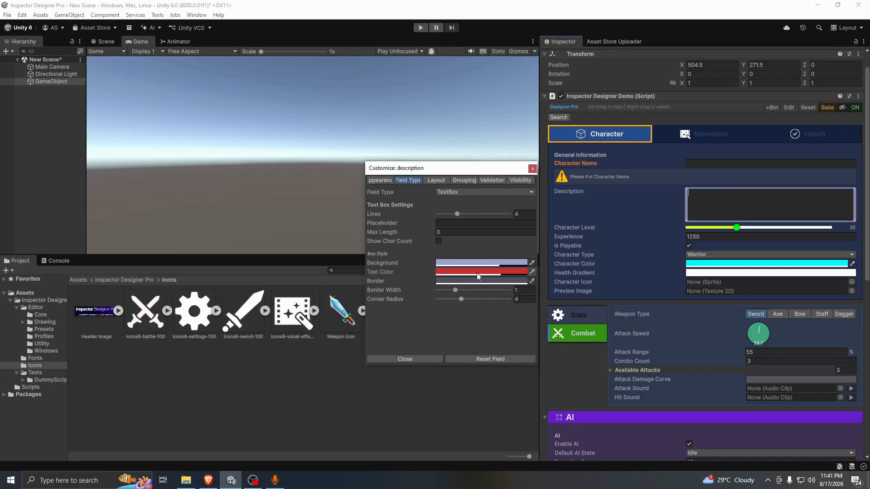
{"action": "left_click_drag", "start_coordinate": [537, 425], "coordinate": [580, 423]}
{"action": "left_click", "coordinate": [577, 246]}
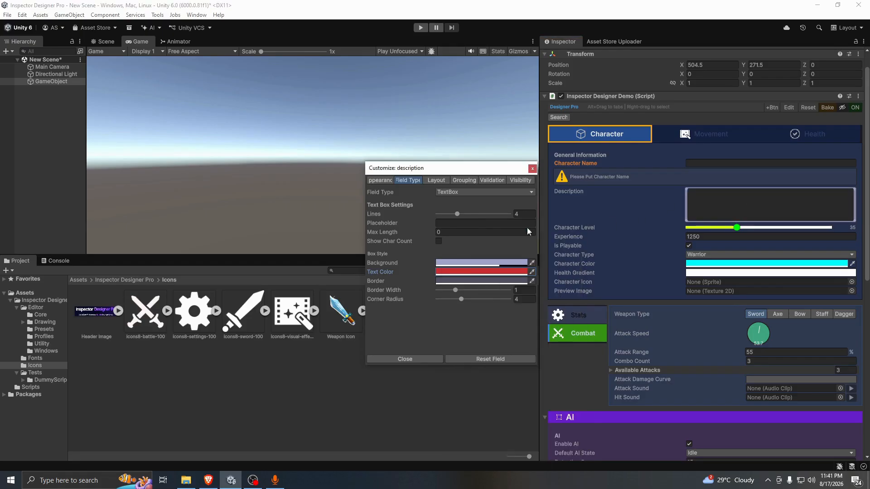
- Give the Description text box the placeholder "Put Description Here" and enable its character count
{"action": "mouse_move", "coordinate": [457, 214]}
{"action": "left_mouse_down"}
{"action": "mouse_move", "coordinate": [481, 216]}
{"action": "mouse_move", "coordinate": [446, 215]}
{"action": "mouse_move", "coordinate": [457, 215]}
{"action": "left_mouse_up"}
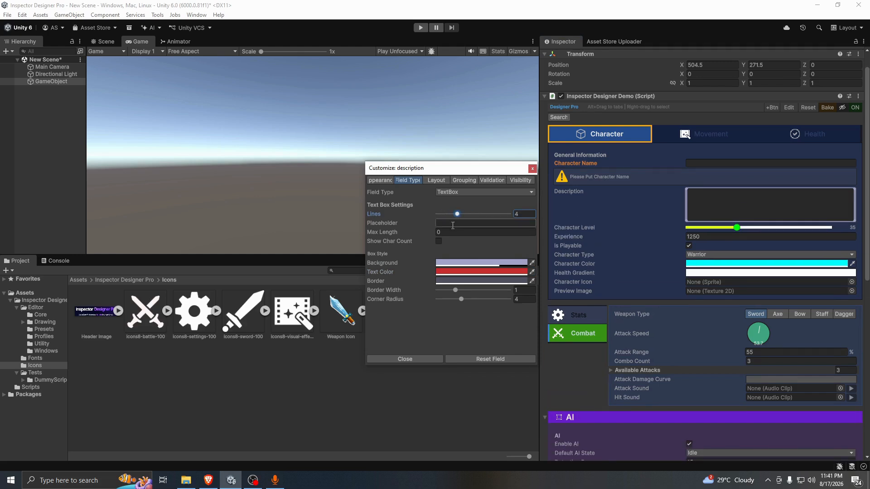
{"action": "left_click", "coordinate": [452, 224]}
{"action": "type", "text": "Put Description Here"}
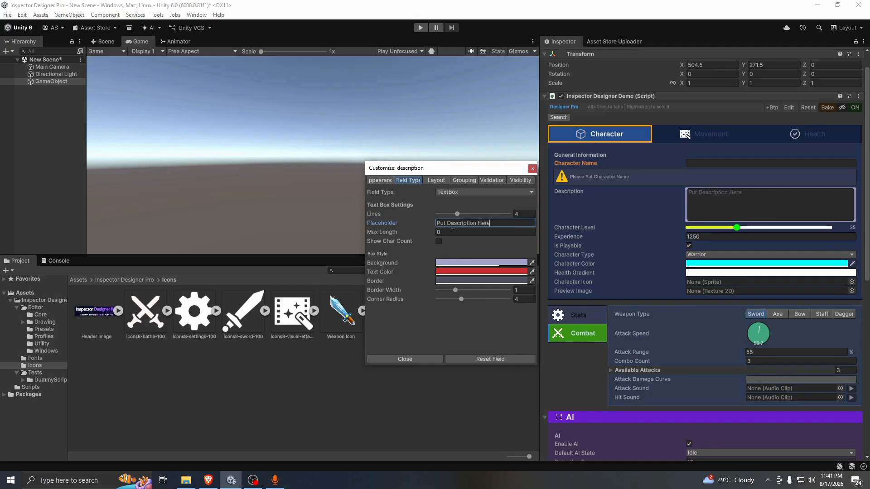
{"action": "key", "text": "Tab"}
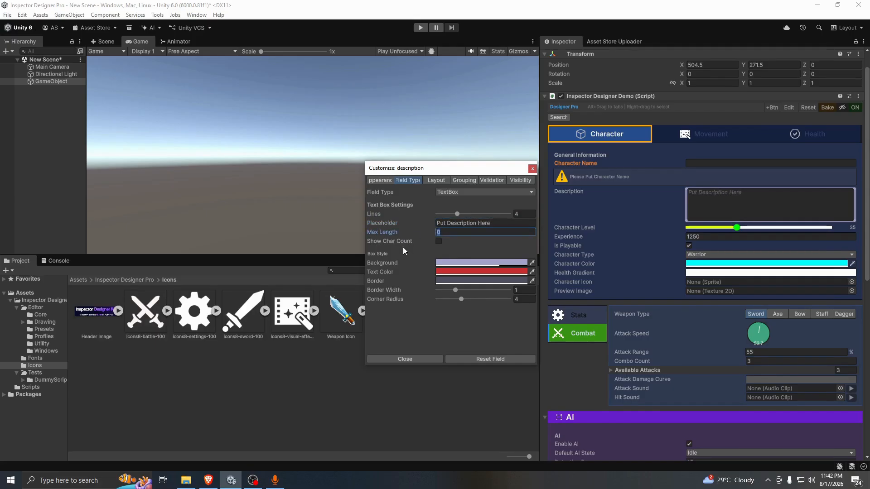
{"action": "left_click", "coordinate": [438, 241]}
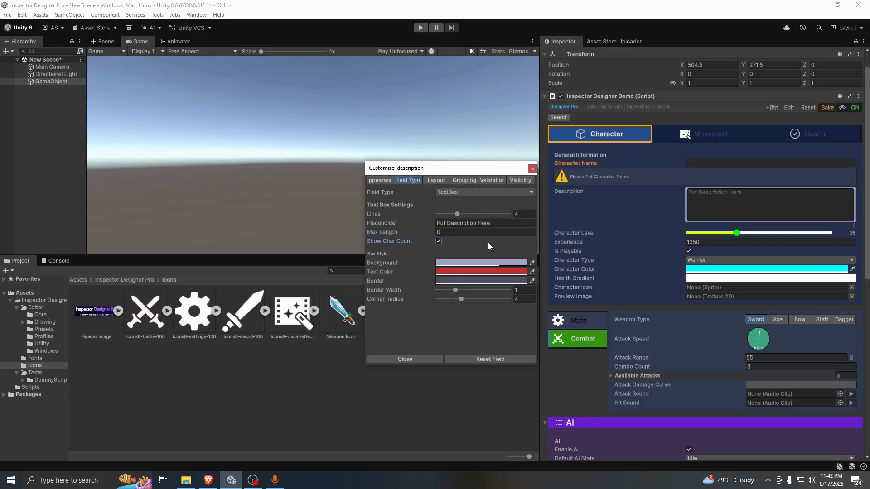
- Set the Description box's corner radius to 0 and border width to 4, then try it with sample characters and delete them
{"action": "left_click", "coordinate": [462, 299]}
{"action": "left_click", "coordinate": [441, 298]}
{"action": "left_click_drag", "start_coordinate": [461, 289], "coordinate": [509, 291]}
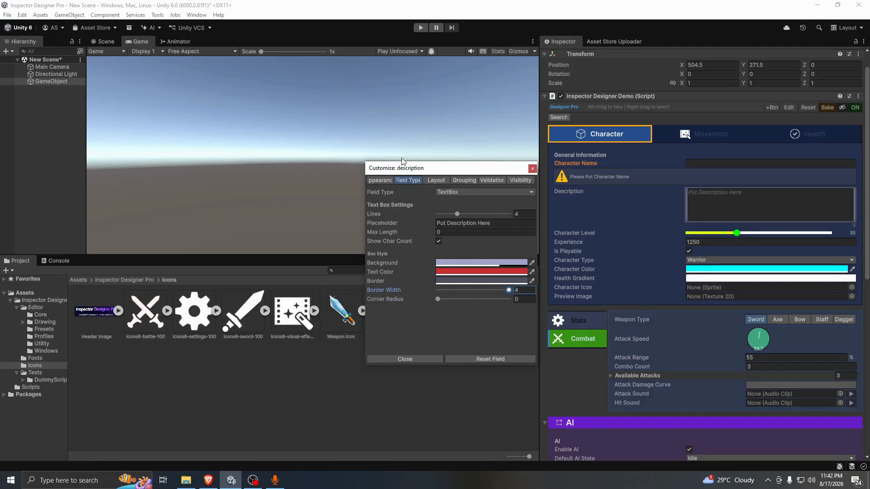
{"action": "left_click", "coordinate": [408, 359]}
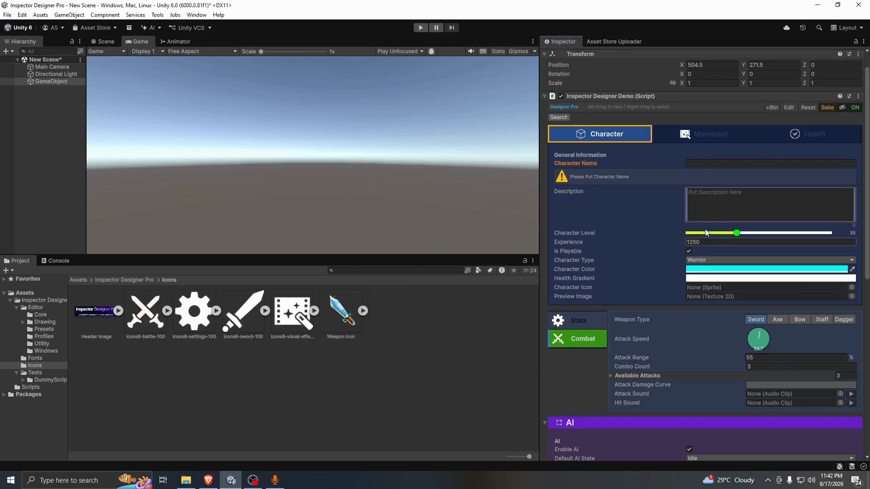
{"action": "left_click", "coordinate": [731, 196]}
{"action": "type", "text": "gfg"}
{"action": "key", "text": "BackSpace"}
{"action": "key", "text": "BackSpace"}
{"action": "right_click", "coordinate": [637, 322]}
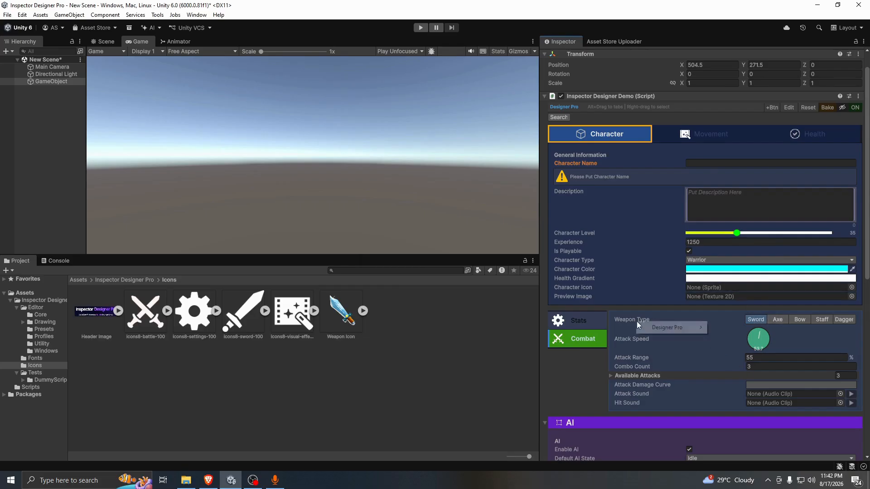
{"action": "mouse_move", "coordinate": [695, 334]}
{"action": "left_click", "coordinate": [733, 328]}
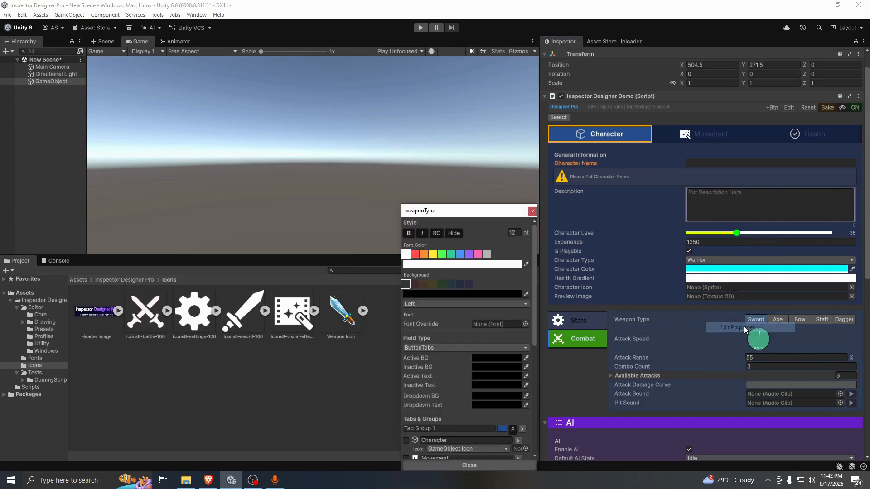
{"action": "left_click", "coordinate": [533, 212]}
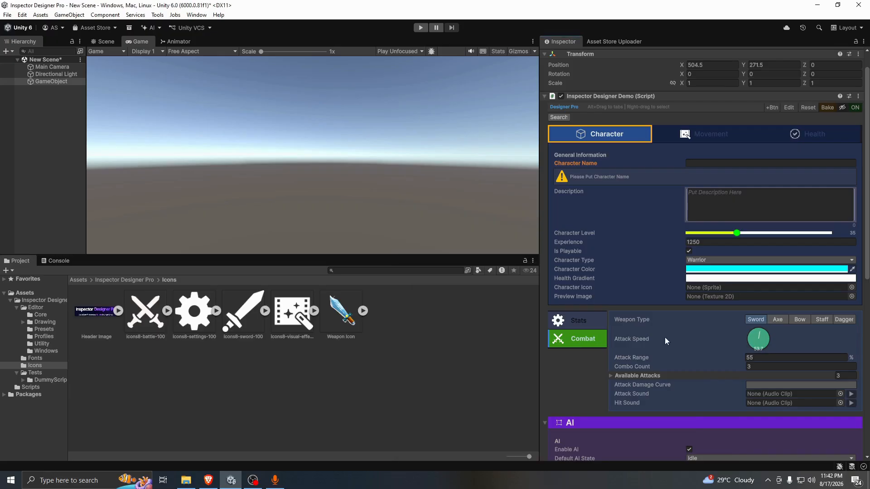
- Open the Weapon Type field's full editor and set its active button background to red (E73F3F) with alpha 166
{"action": "right_click", "coordinate": [640, 321]}
{"action": "mouse_move", "coordinate": [666, 326]}
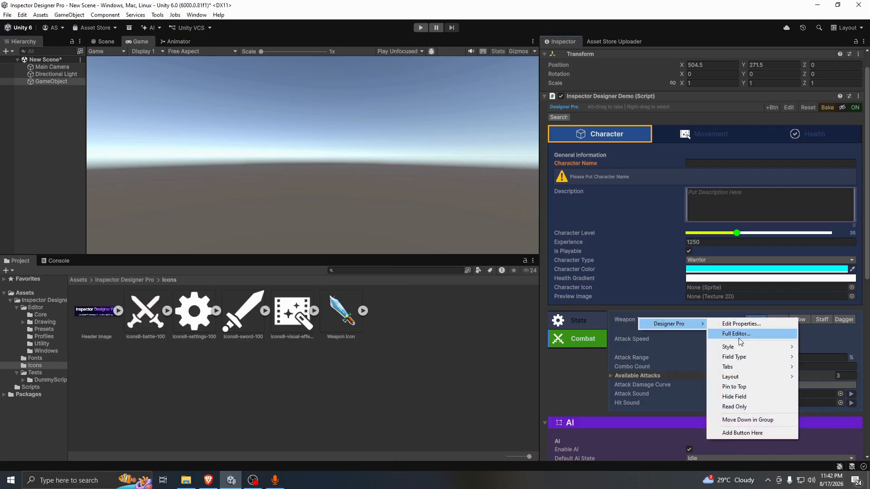
{"action": "left_click", "coordinate": [739, 335]}
{"action": "left_click", "coordinate": [437, 289]}
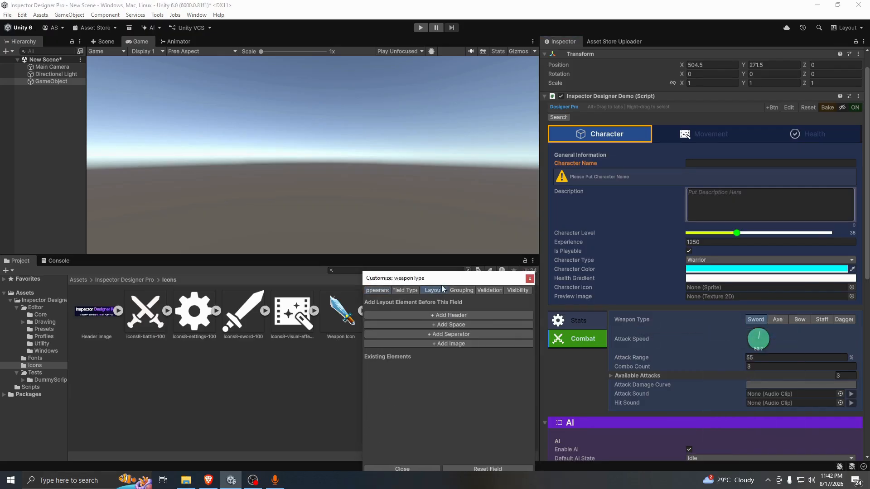
{"action": "left_click_drag", "start_coordinate": [408, 277], "coordinate": [434, 202]}
{"action": "left_click", "coordinate": [431, 214]}
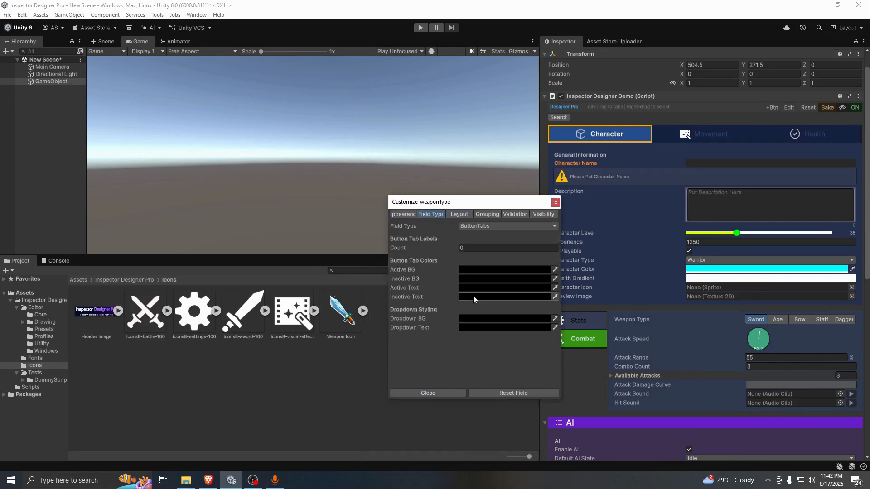
{"action": "left_click", "coordinate": [499, 269]}
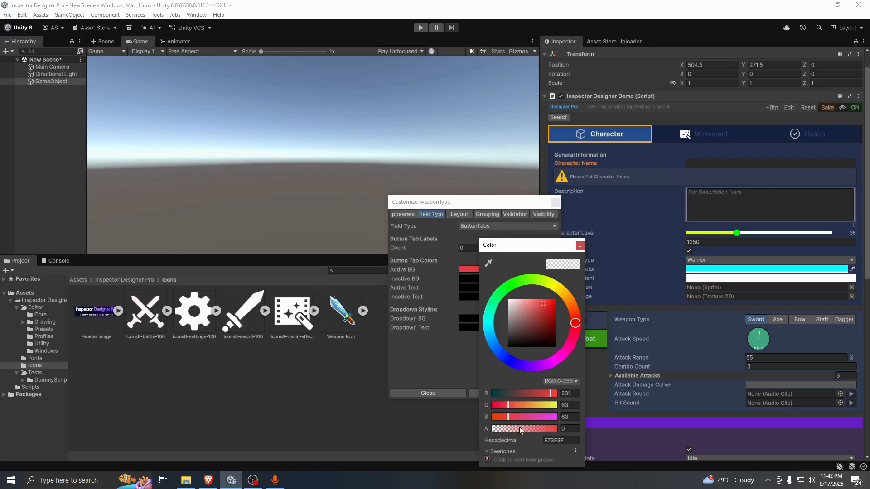
{"action": "left_click_drag", "start_coordinate": [519, 428], "coordinate": [535, 430]}
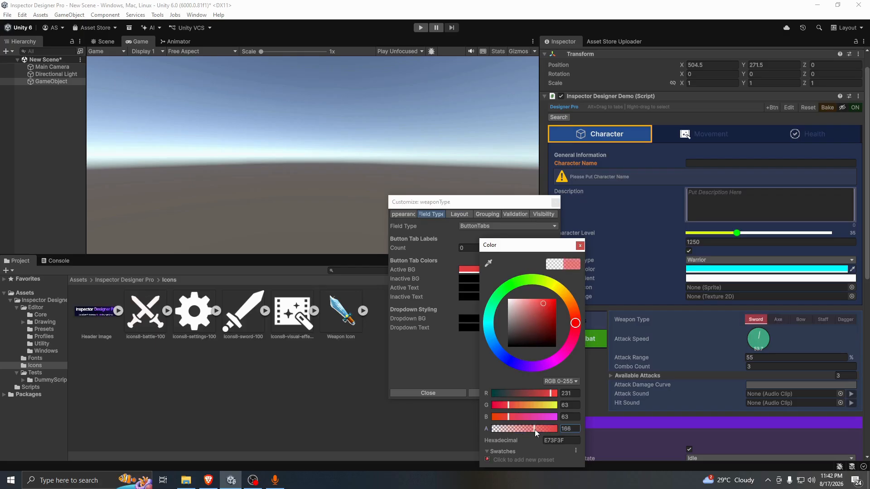
{"action": "left_click", "coordinate": [580, 246]}
- Set the Weapon Type inactive button background to a mostly opaque dark teal
{"action": "left_click", "coordinate": [479, 279]}
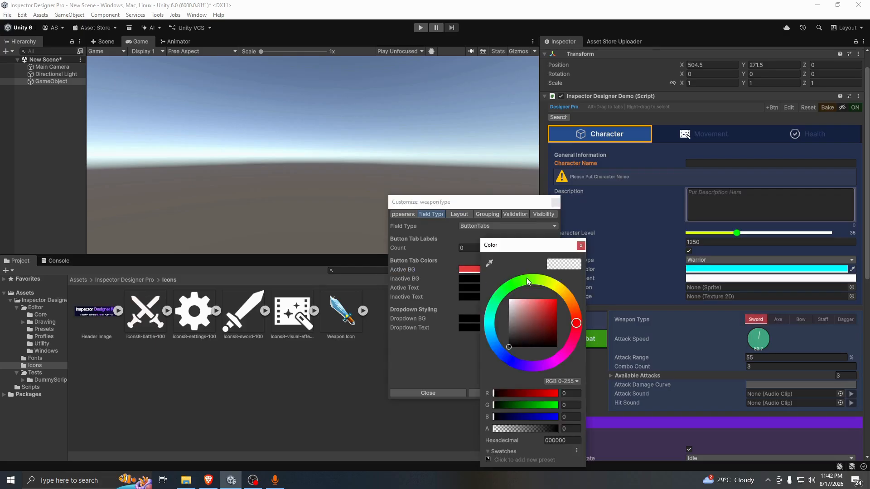
{"action": "mouse_move", "coordinate": [529, 344]}
{"action": "left_mouse_down"}
{"action": "mouse_move", "coordinate": [546, 323]}
{"action": "mouse_move", "coordinate": [533, 334]}
{"action": "left_mouse_up"}
{"action": "mouse_move", "coordinate": [499, 294]}
{"action": "left_mouse_down"}
{"action": "mouse_move", "coordinate": [490, 329]}
{"action": "mouse_move", "coordinate": [535, 335]}
{"action": "left_mouse_up"}
{"action": "left_click_drag", "start_coordinate": [516, 428], "coordinate": [546, 429]}
{"action": "left_click", "coordinate": [581, 245]}
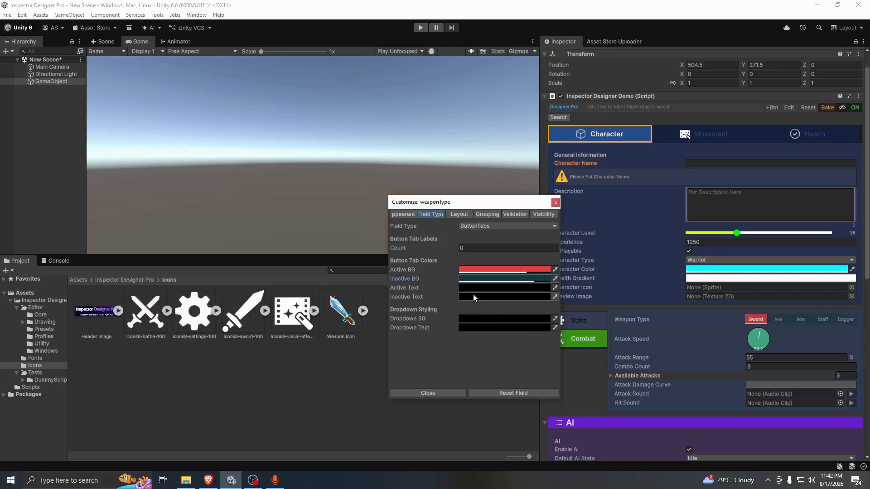
- Set the Weapon Type active text color to yellow (F1FF00) with alpha 255 and close the field's editor
{"action": "left_click", "coordinate": [482, 288]}
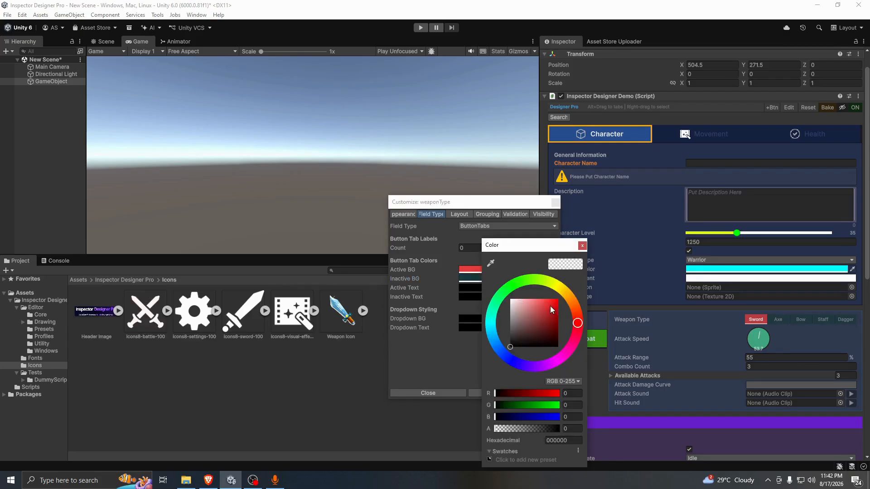
{"action": "left_click", "coordinate": [553, 285]}
{"action": "left_click_drag", "start_coordinate": [543, 318], "coordinate": [583, 276]}
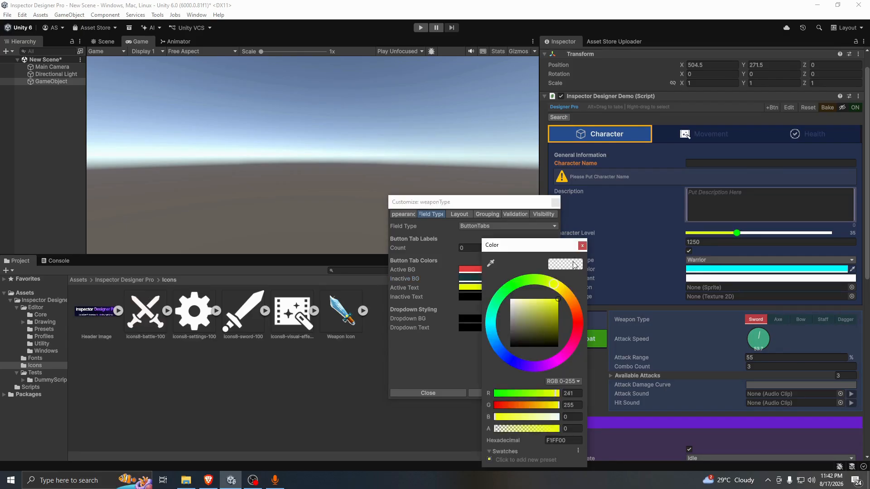
{"action": "left_click_drag", "start_coordinate": [517, 430], "coordinate": [561, 426]}
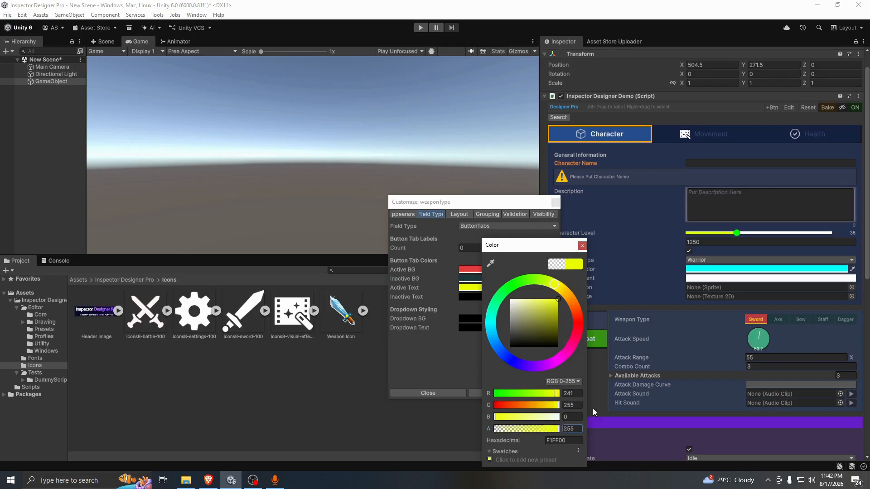
{"action": "left_click", "coordinate": [582, 246]}
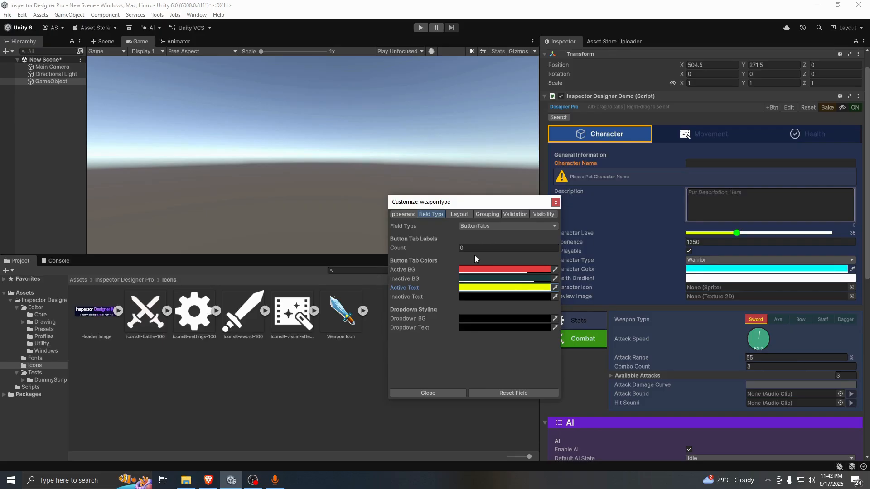
{"action": "left_click", "coordinate": [556, 203]}
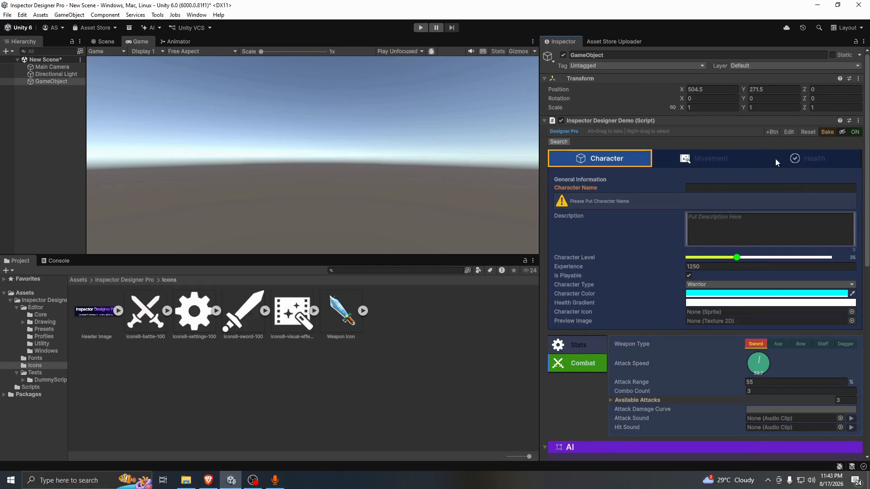
- Collapse the AI group and add a custom button directly before the Preview Image field
{"action": "scroll", "coordinate": [750, 286], "scroll_direction": "down", "scroll_amount": 6}
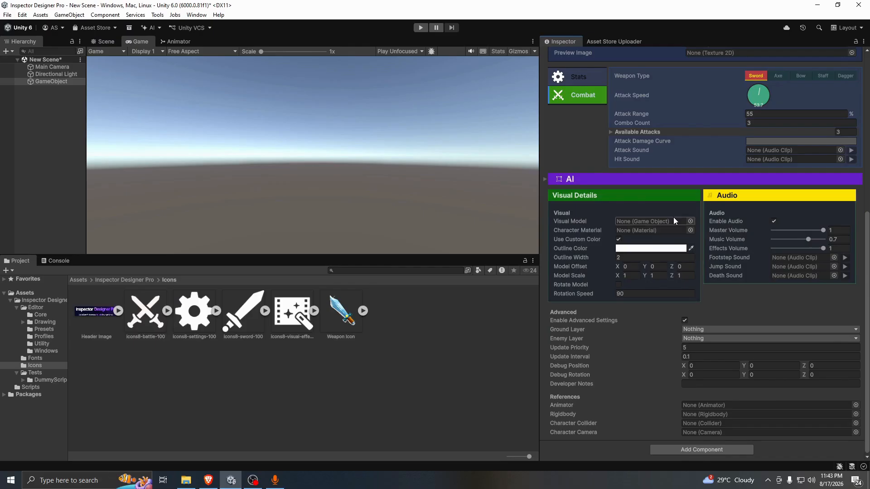
{"action": "scroll", "coordinate": [673, 216], "scroll_direction": "up", "scroll_amount": 6}
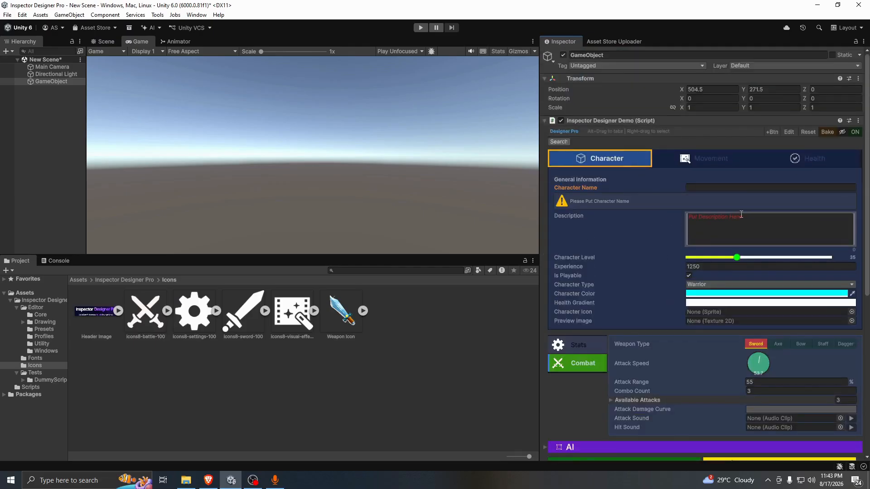
{"action": "scroll", "coordinate": [651, 327], "scroll_direction": "down", "scroll_amount": 5}
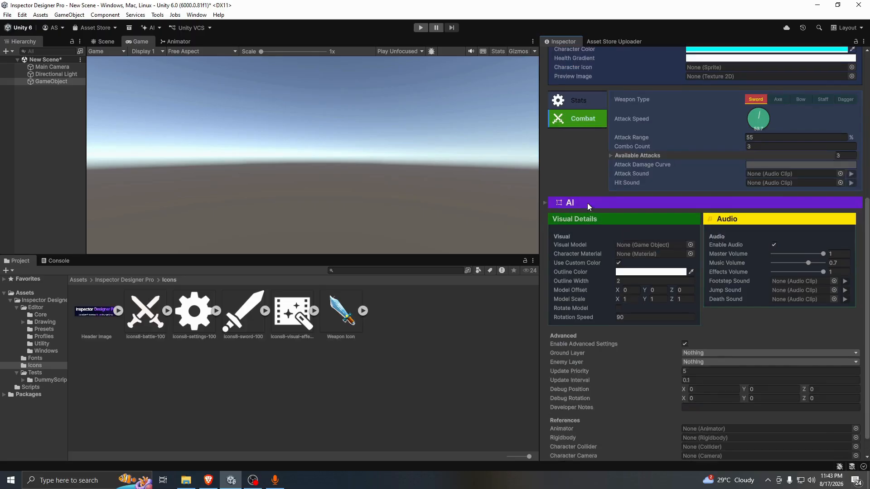
{"action": "scroll", "coordinate": [597, 150], "scroll_direction": "up", "scroll_amount": 4}
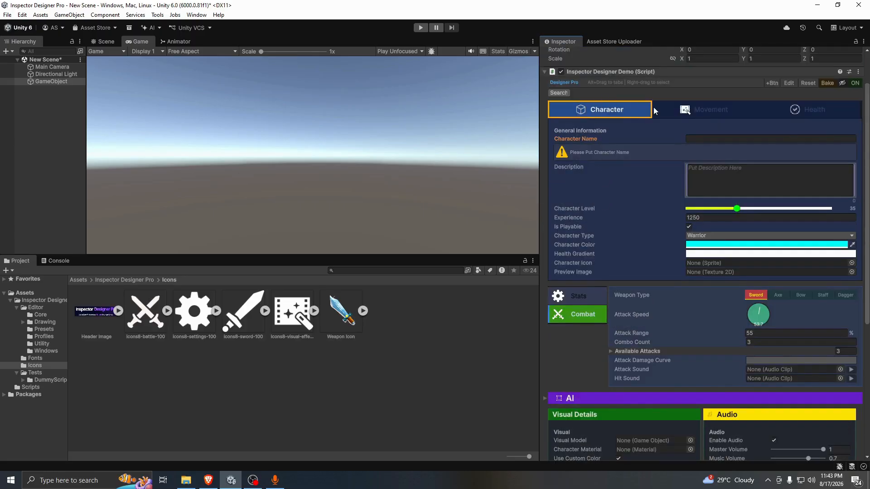
{"action": "right_click", "coordinate": [565, 270]}
{"action": "mouse_move", "coordinate": [605, 345]}
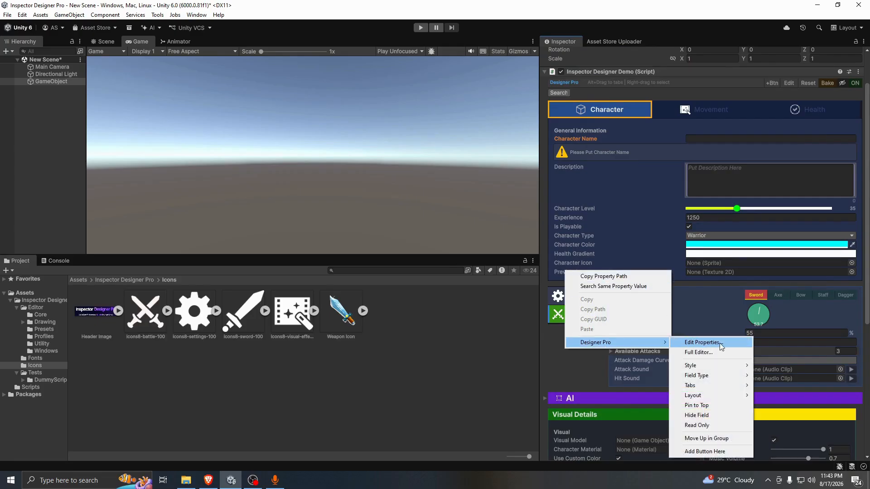
{"action": "left_click_drag", "start_coordinate": [709, 451], "coordinate": [706, 272]}
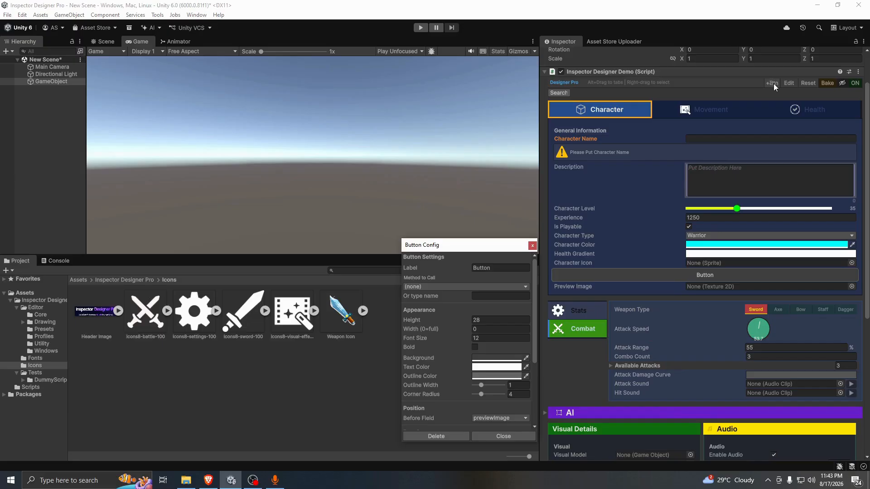
- Assign the PrintCharacterInfo method to the new button
{"action": "left_click", "coordinate": [432, 287]}
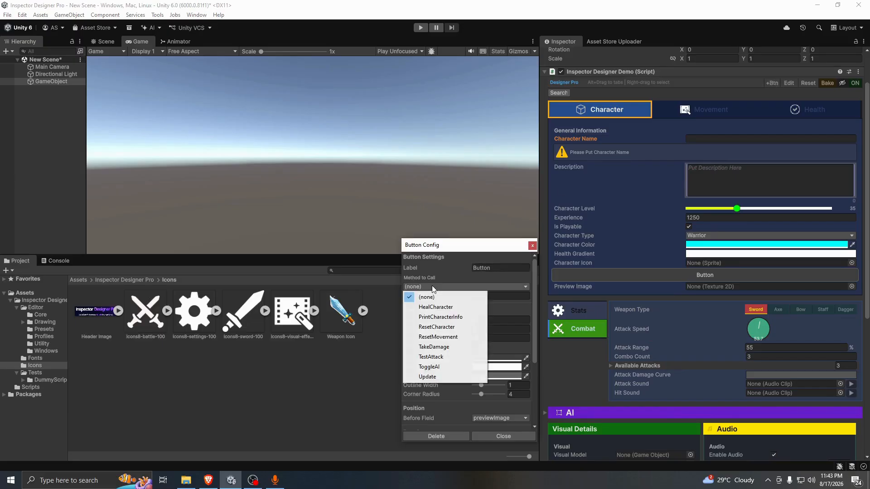
{"action": "left_click", "coordinate": [446, 317]}
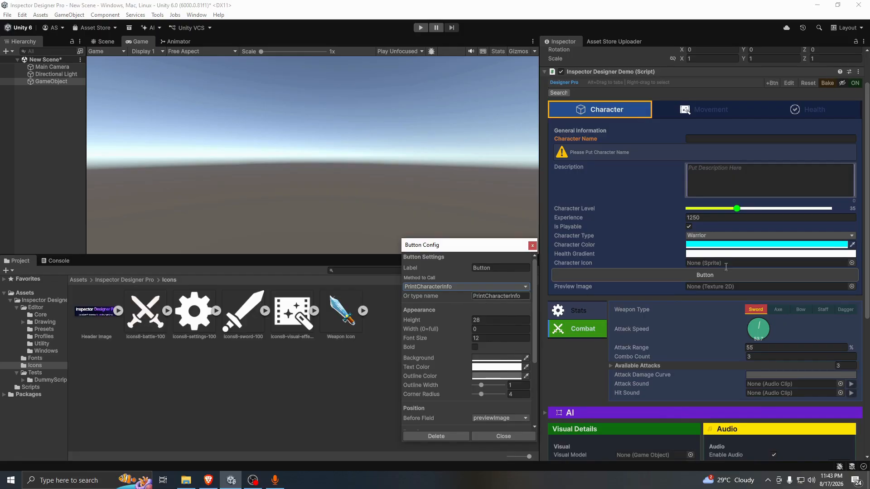
{"action": "scroll", "coordinate": [679, 285], "scroll_direction": "down", "scroll_amount": 1}
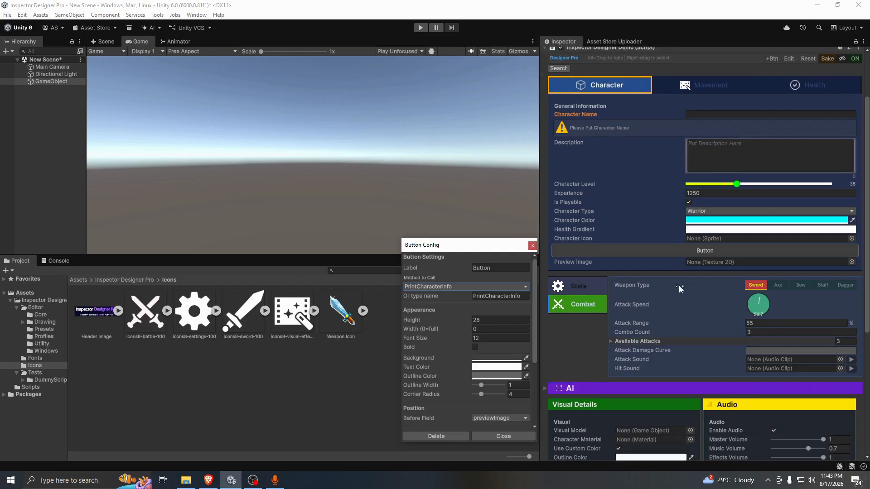
- Set the new button's height to about 45 and its background color to yellow-green (CBD44F)
{"action": "left_click_drag", "start_coordinate": [445, 322], "coordinate": [679, 316]}
{"action": "left_click", "coordinate": [486, 363]}
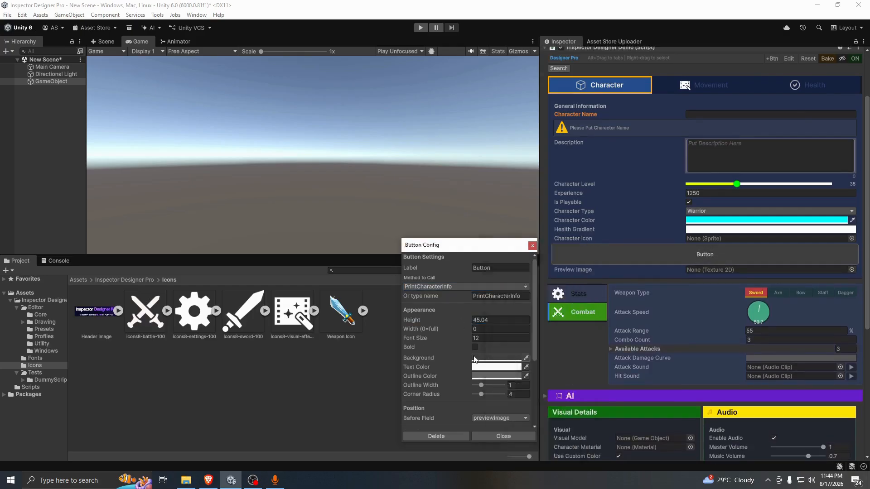
{"action": "mouse_move", "coordinate": [534, 311]}
{"action": "left_mouse_down"}
{"action": "mouse_move", "coordinate": [545, 297]}
{"action": "mouse_move", "coordinate": [542, 347]}
{"action": "mouse_move", "coordinate": [532, 307]}
{"action": "left_mouse_up"}
{"action": "left_click", "coordinate": [544, 286]}
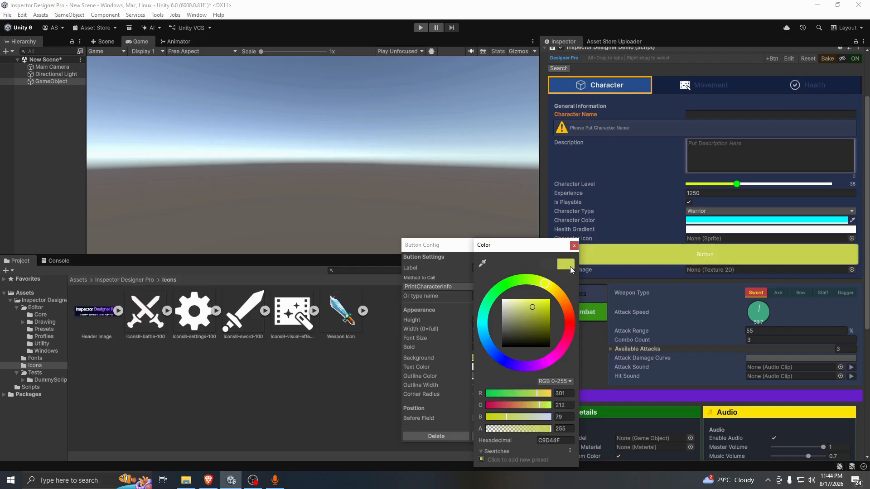
{"action": "left_click", "coordinate": [574, 245]}
- Change the button's text color to black and its border to outline width 3 with corner radius 10
{"action": "left_click", "coordinate": [484, 368]}
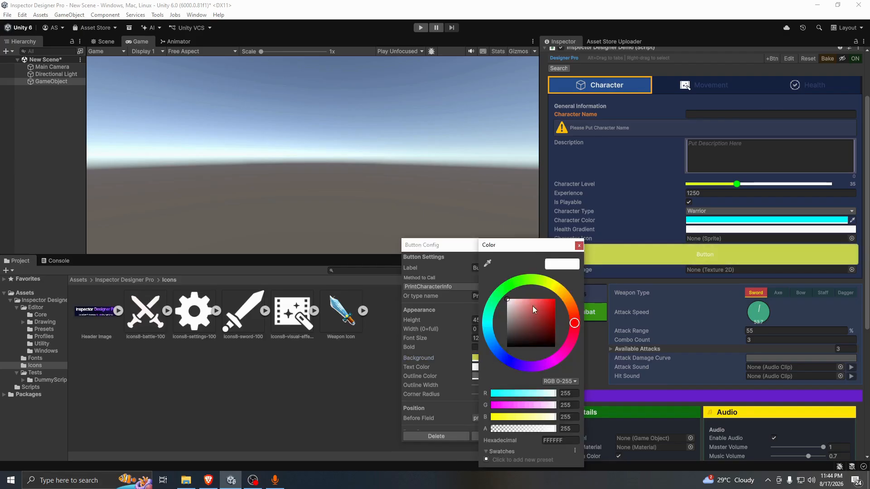
{"action": "left_click_drag", "start_coordinate": [532, 306], "coordinate": [492, 394]}
{"action": "left_click", "coordinate": [579, 246]}
{"action": "left_click", "coordinate": [497, 384]}
- Set the button's top and bottom margins to 10
{"action": "scroll", "coordinate": [470, 395], "scroll_direction": "down", "scroll_amount": 3}
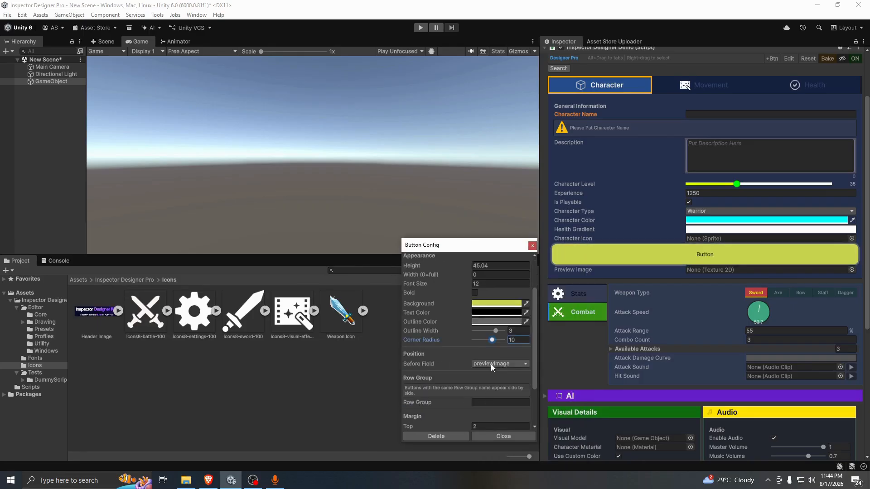
{"action": "scroll", "coordinate": [491, 363], "scroll_direction": "down", "scroll_amount": 3}
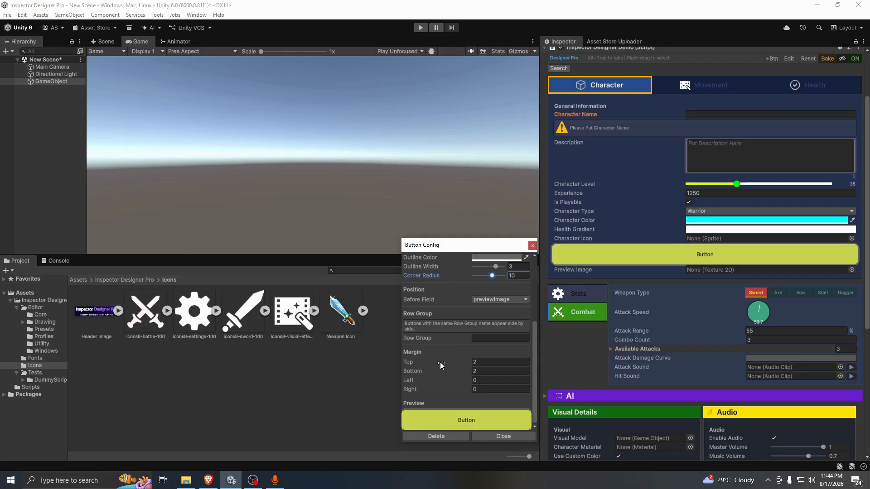
{"action": "mouse_move", "coordinate": [440, 363]}
{"action": "left_mouse_down"}
{"action": "mouse_move", "coordinate": [461, 357]}
{"action": "mouse_move", "coordinate": [434, 373]}
{"action": "left_mouse_up"}
{"action": "left_click", "coordinate": [488, 363]}
{"action": "type", "text": "10"}
{"action": "left_click", "coordinate": [484, 372]}
{"action": "type", "text": "0"}
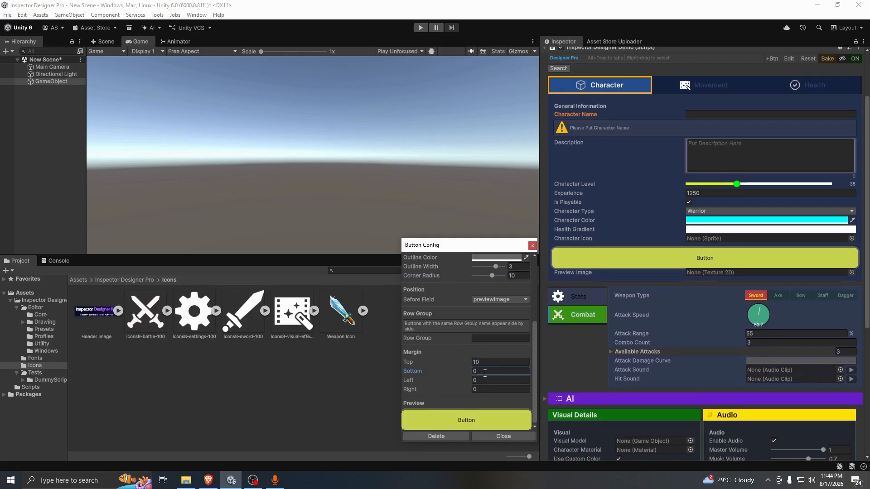
{"action": "type", "text": "1"}
{"action": "key", "text": "BackSpace"}
{"action": "key", "text": "BackSpace"}
{"action": "type", "text": "10"}
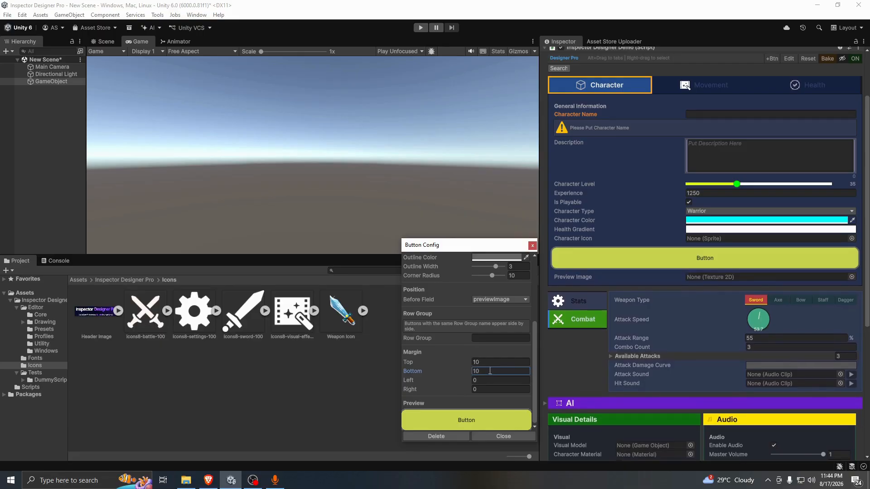
- Enlarge the button's font size to 39 and change its label to "Print Character Info"
{"action": "scroll", "coordinate": [472, 359], "scroll_direction": "up", "scroll_amount": 2}
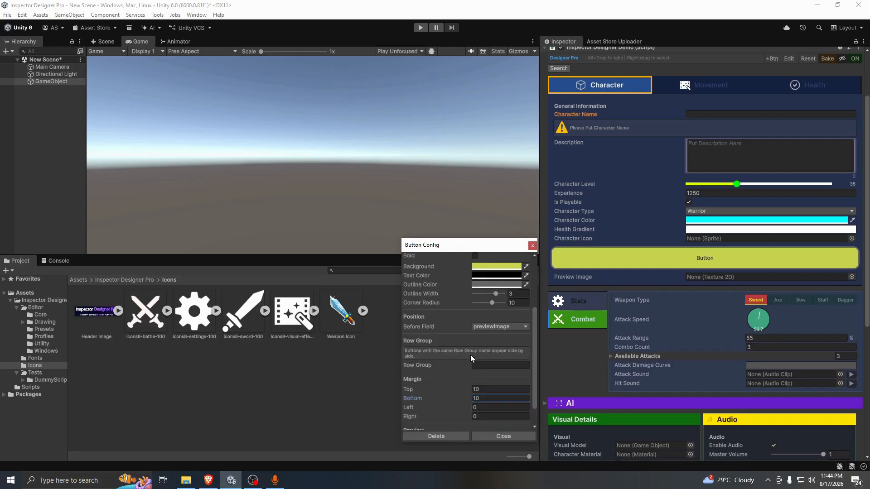
{"action": "scroll", "coordinate": [471, 359], "scroll_direction": "up", "scroll_amount": 6}
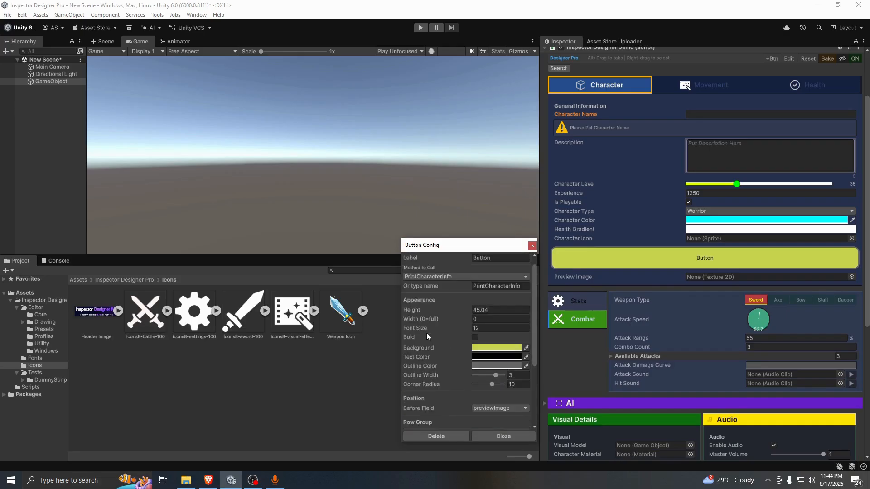
{"action": "left_click_drag", "start_coordinate": [426, 331], "coordinate": [448, 312]}
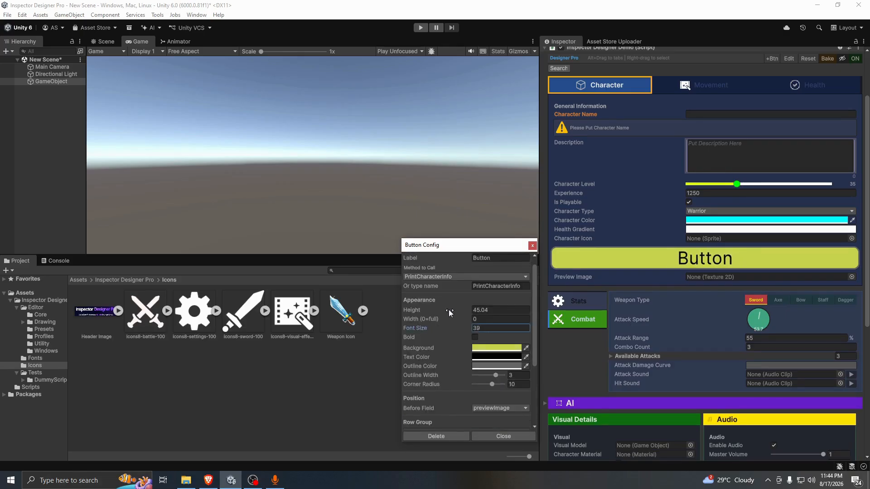
{"action": "scroll", "coordinate": [493, 276], "scroll_direction": "up", "scroll_amount": 1}
{"action": "left_click", "coordinate": [500, 269]}
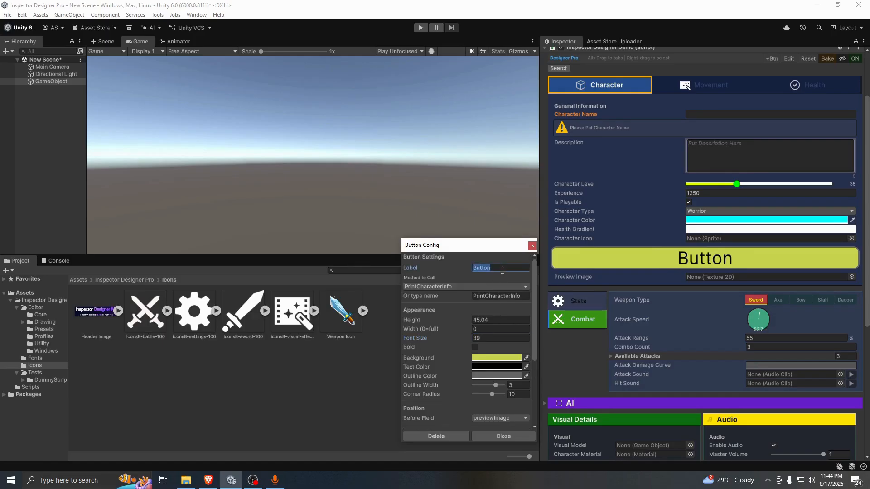
{"action": "type", "text": "Print "}
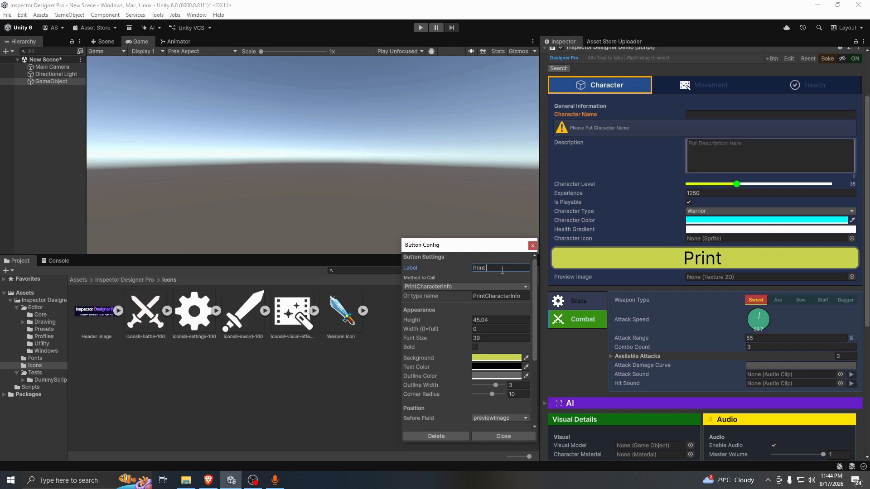
{"action": "type", "text": "Character Info"}
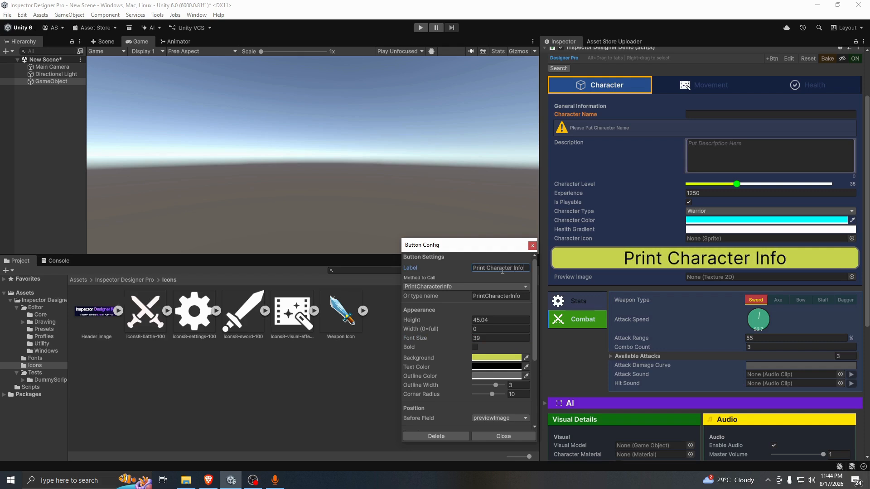
- Reduce the button's height to about 36 and its text to bold size 22, and close its configuration
{"action": "left_click_drag", "start_coordinate": [427, 322], "coordinate": [298, 367]}
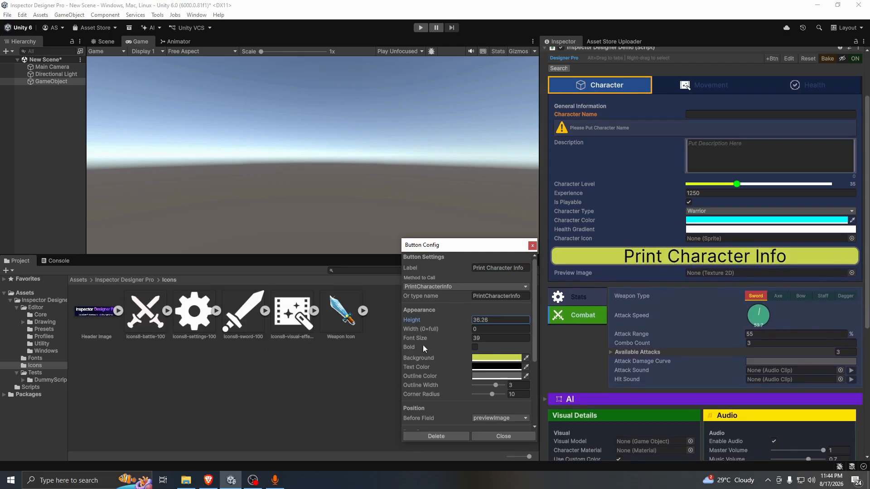
{"action": "left_click_drag", "start_coordinate": [440, 336], "coordinate": [460, 348]}
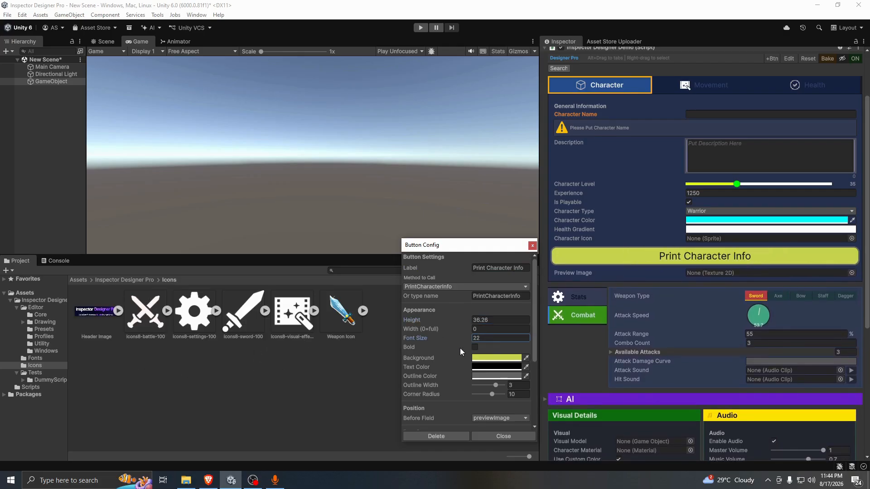
{"action": "left_click", "coordinate": [474, 348]}
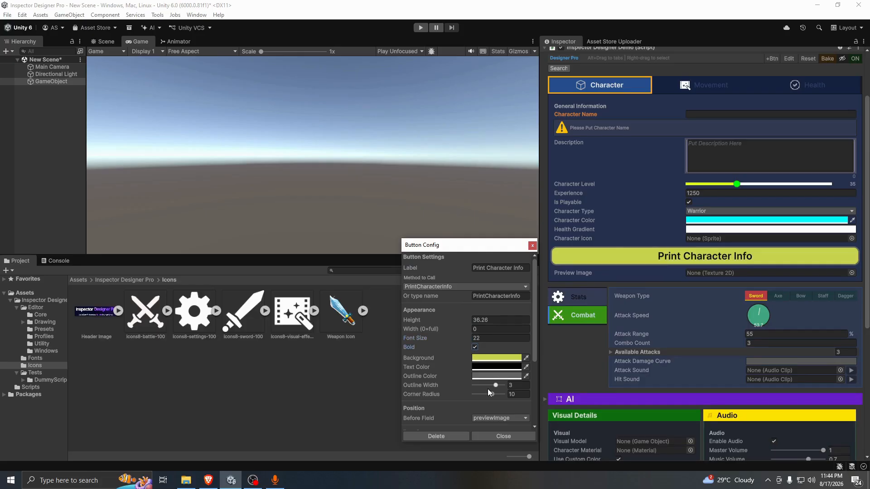
{"action": "left_click", "coordinate": [488, 438]}
- Test the Print Character Info button repeatedly and check its log output in the Console
{"action": "left_click", "coordinate": [687, 259]}
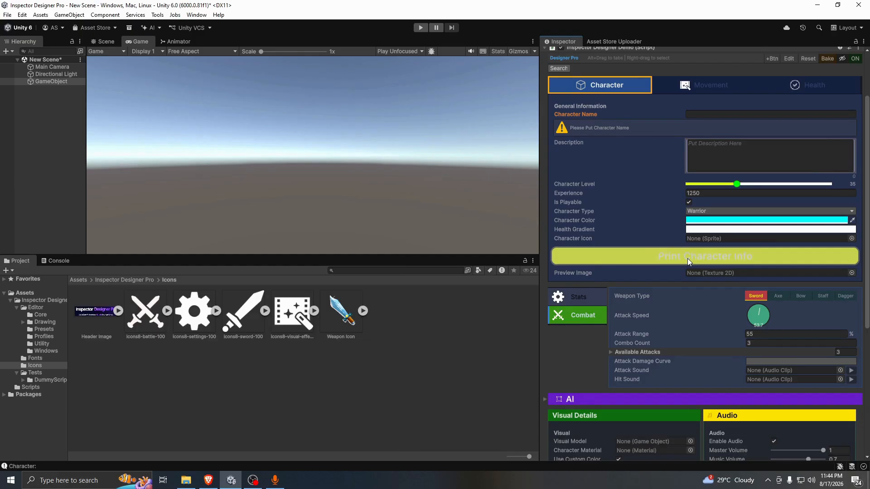
{"action": "left_click", "coordinate": [56, 261]}
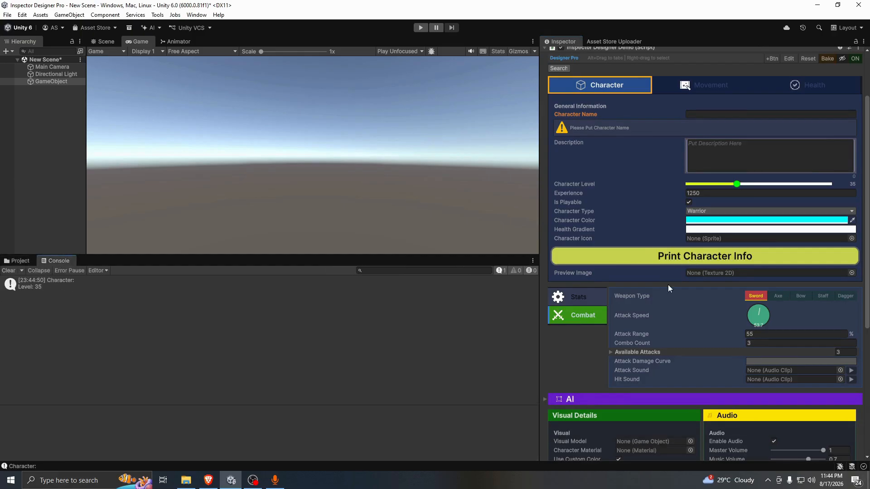
{"action": "left_click", "coordinate": [680, 260]}
{"action": "left_click", "coordinate": [680, 260]}
{"action": "left_click", "coordinate": [681, 260]}
{"action": "left_click", "coordinate": [680, 260]}
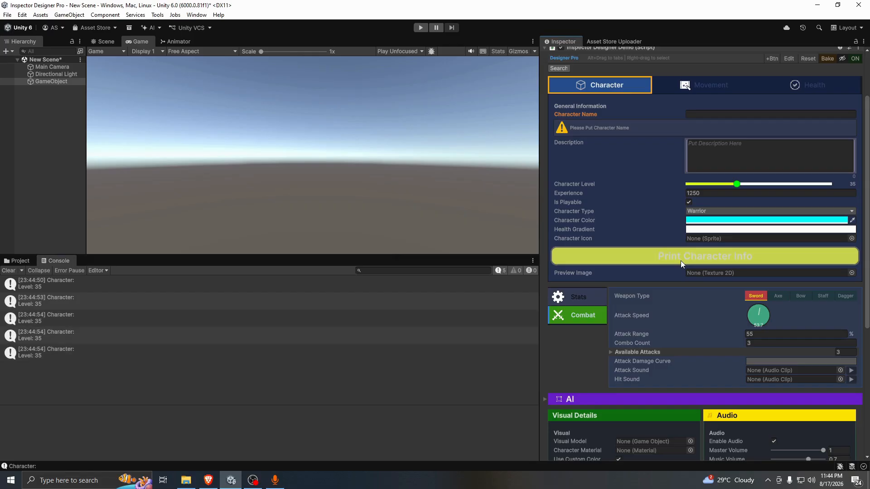
{"action": "left_click", "coordinate": [680, 260]}
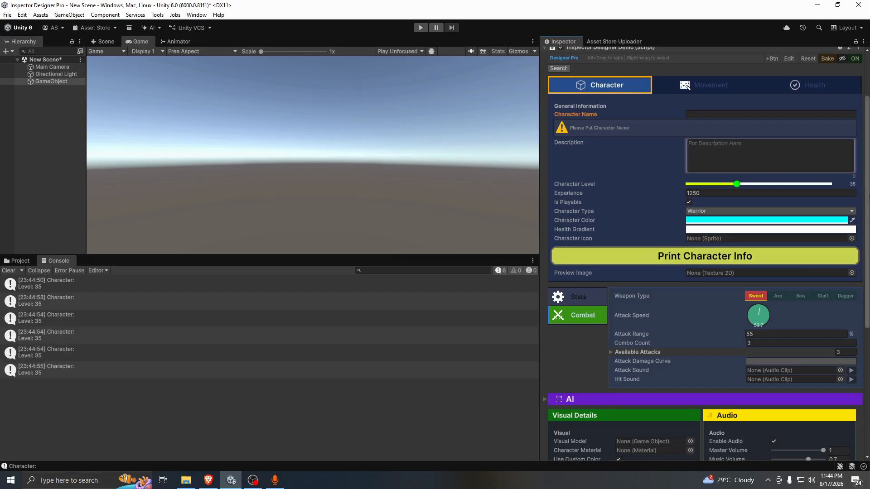
- Reopen the Print Character Info button's configuration, position it before the characterIcon field, and close the configuration
{"action": "scroll", "coordinate": [841, 325], "scroll_direction": "up", "scroll_amount": 3}
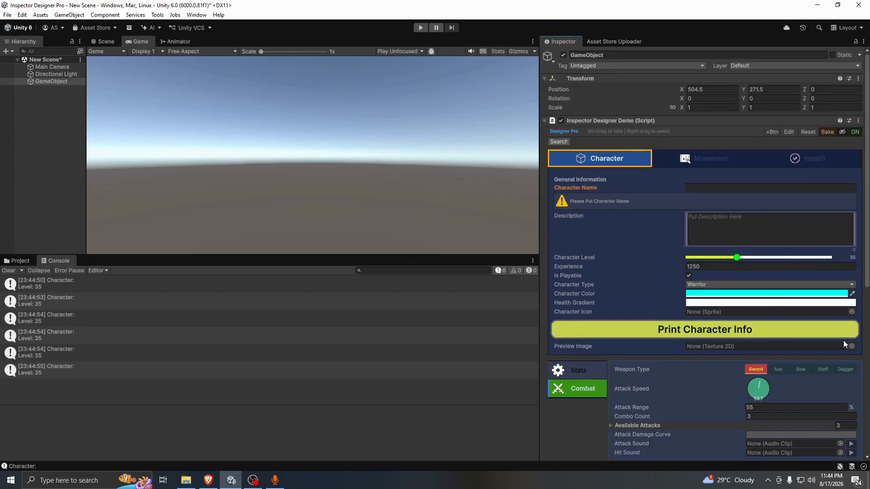
{"action": "right_click", "coordinate": [722, 329]}
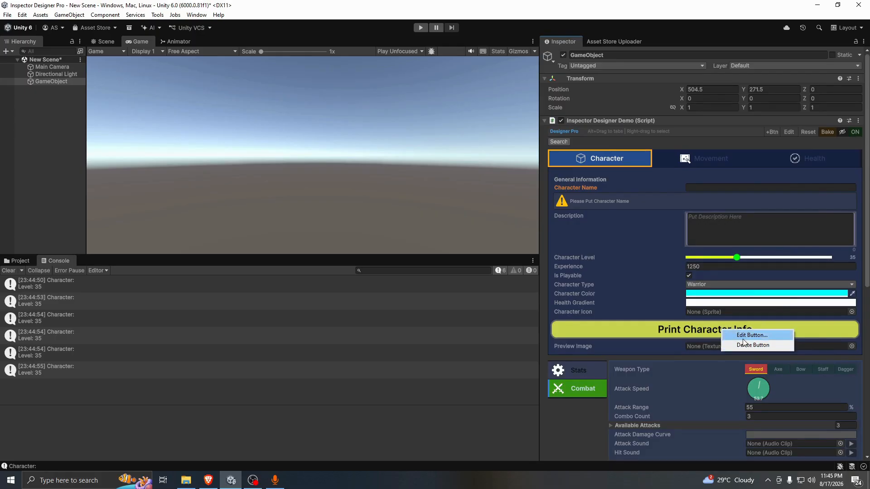
{"action": "left_click", "coordinate": [744, 334]}
{"action": "left_click", "coordinate": [455, 315]}
{"action": "left_click", "coordinate": [444, 341]}
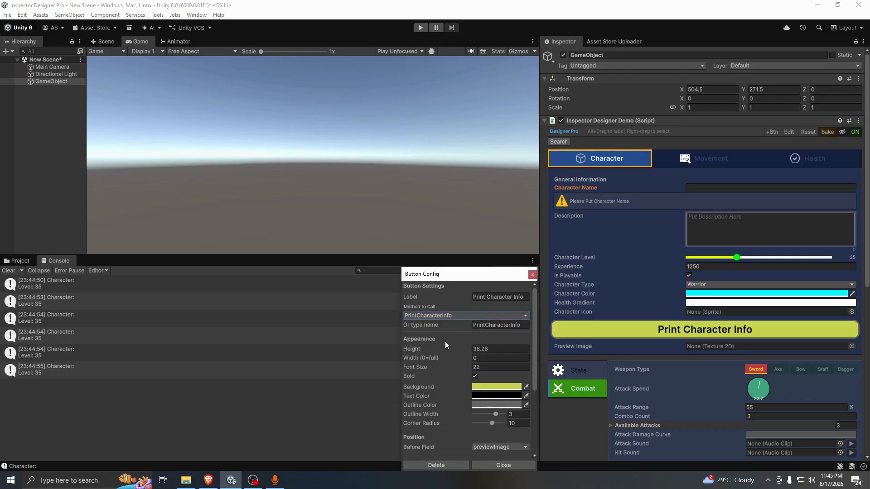
{"action": "scroll", "coordinate": [443, 372], "scroll_direction": "down", "scroll_amount": 3}
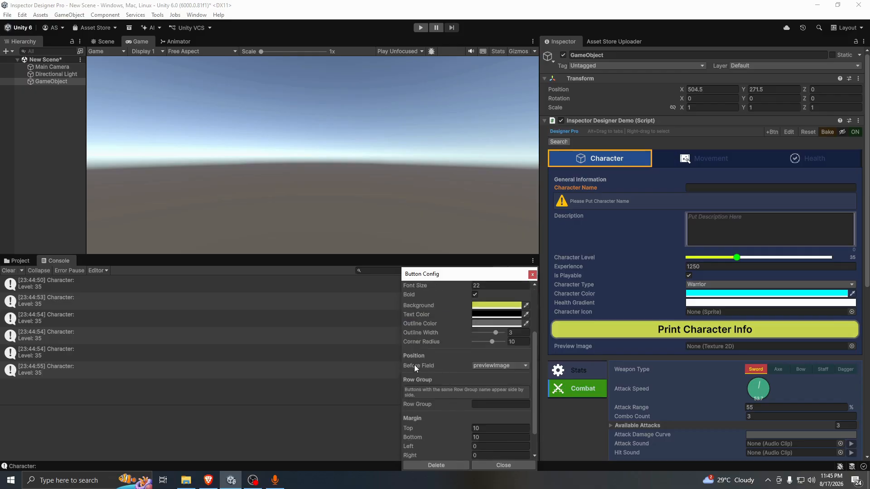
{"action": "left_click", "coordinate": [491, 367]}
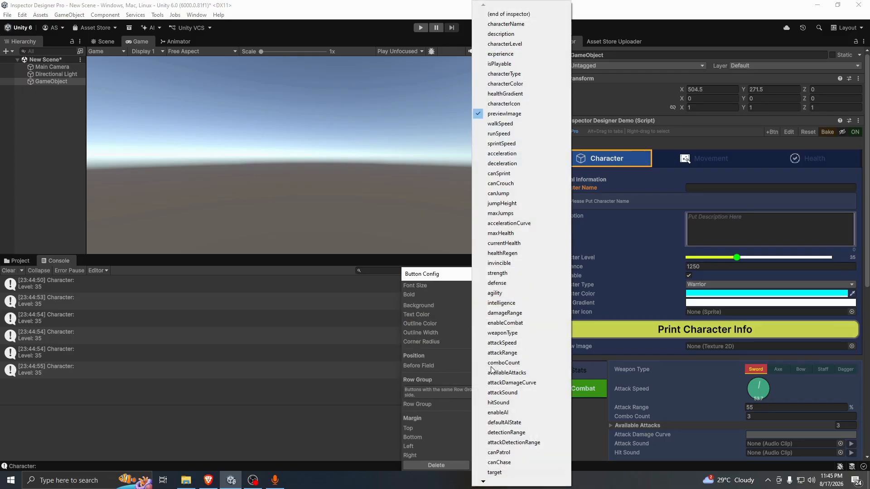
{"action": "left_click", "coordinate": [518, 105]}
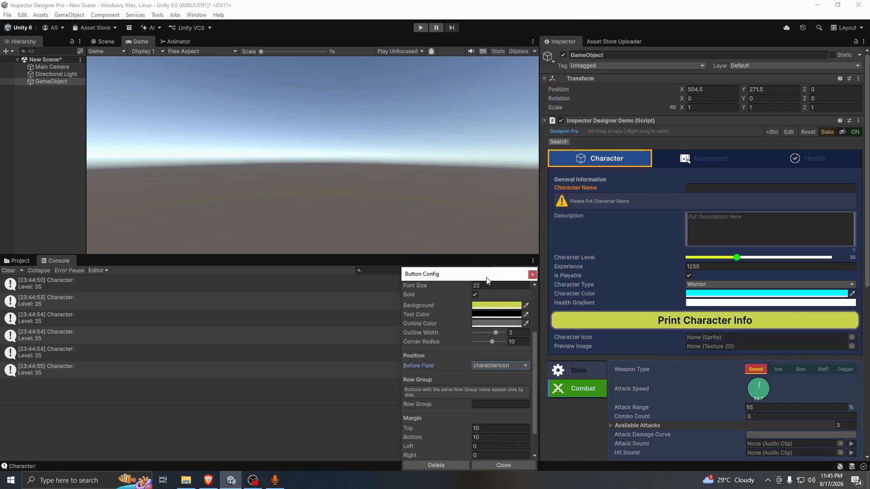
{"action": "left_click", "coordinate": [532, 275]}
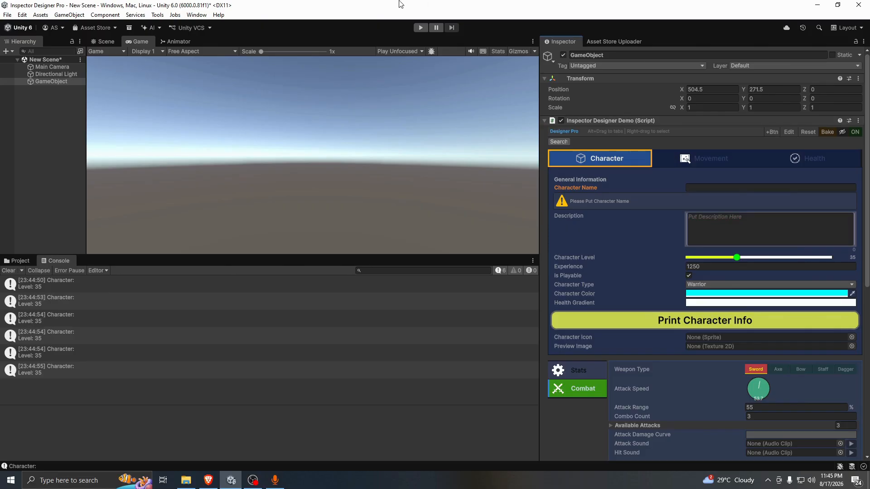
- Open the demo script's profile in the Inspector Designer Pro editor, dock it beside the Animator view, and enlarge that area
{"action": "scroll", "coordinate": [632, 255], "scroll_direction": "down", "scroll_amount": 5}
{"action": "scroll", "coordinate": [632, 254], "scroll_direction": "down", "scroll_amount": 5}
{"action": "scroll", "coordinate": [631, 255], "scroll_direction": "up", "scroll_amount": 15}
{"action": "left_click", "coordinate": [788, 132]}
{"action": "left_click_drag", "start_coordinate": [650, 3], "coordinate": [621, 10]}
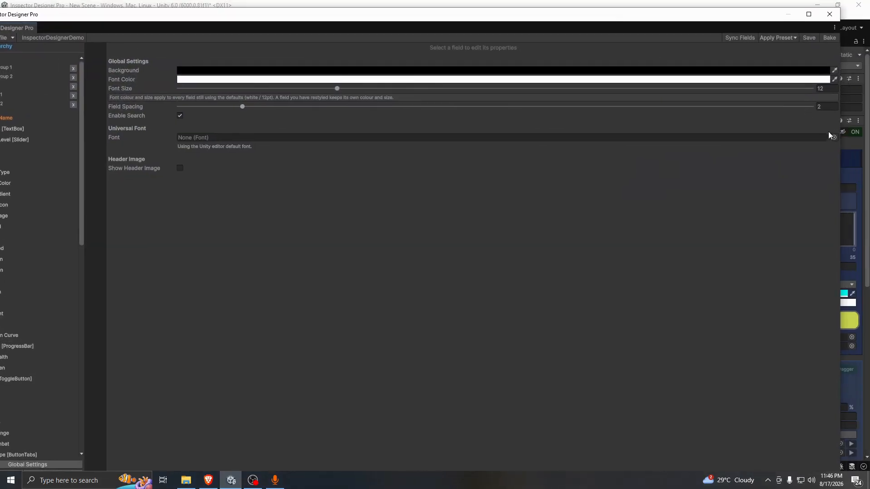
{"action": "left_click_drag", "start_coordinate": [841, 167], "coordinate": [535, 199]}
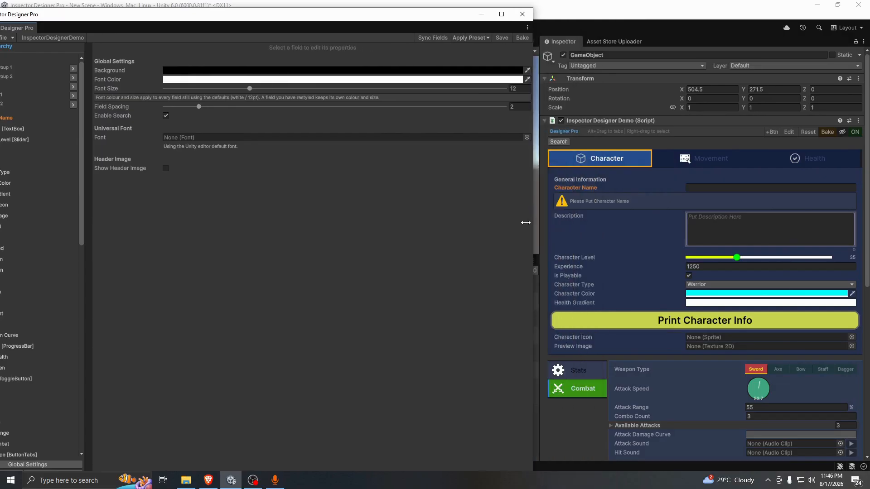
{"action": "left_click_drag", "start_coordinate": [129, 18], "coordinate": [394, 146]}
{"action": "left_click_drag", "start_coordinate": [290, 155], "coordinate": [211, 48]}
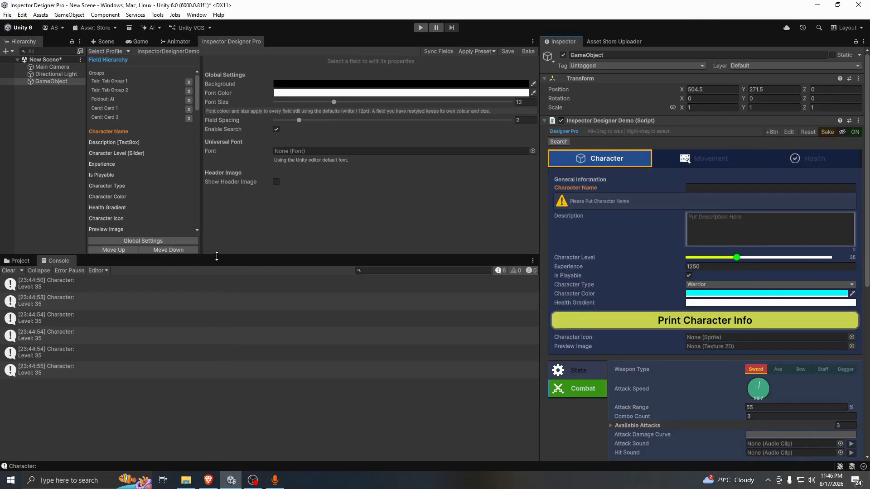
{"action": "left_click_drag", "start_coordinate": [217, 257], "coordinate": [217, 306]}
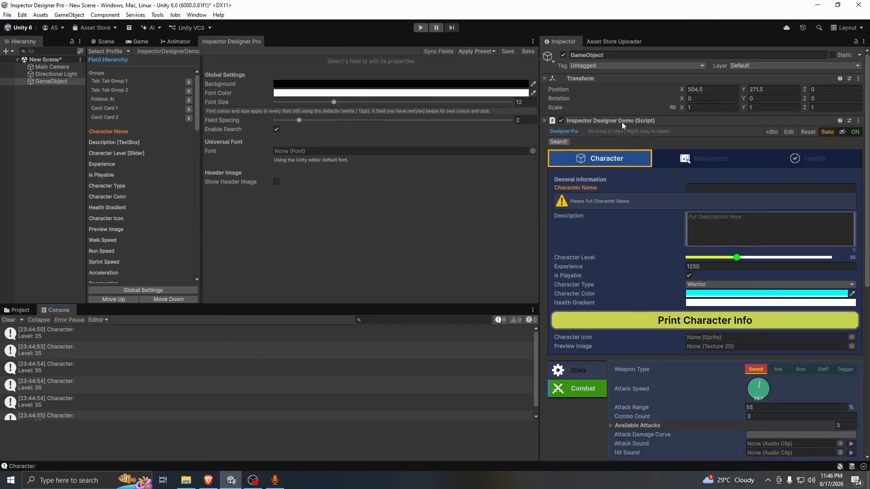
- Set the global inspector background to green (208541) with alpha 170
{"action": "left_click", "coordinate": [290, 85]}
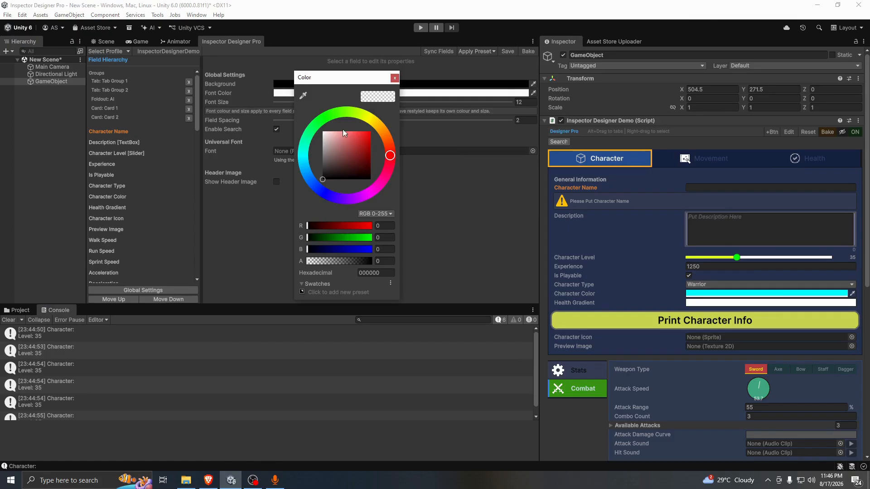
{"action": "left_click", "coordinate": [336, 165]}
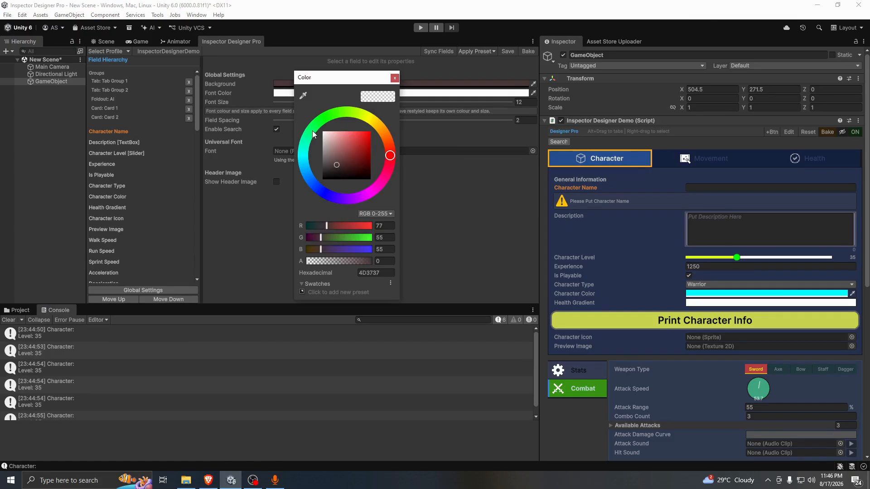
{"action": "left_click_drag", "start_coordinate": [313, 134], "coordinate": [314, 126]}
{"action": "left_click_drag", "start_coordinate": [341, 157], "coordinate": [359, 155]}
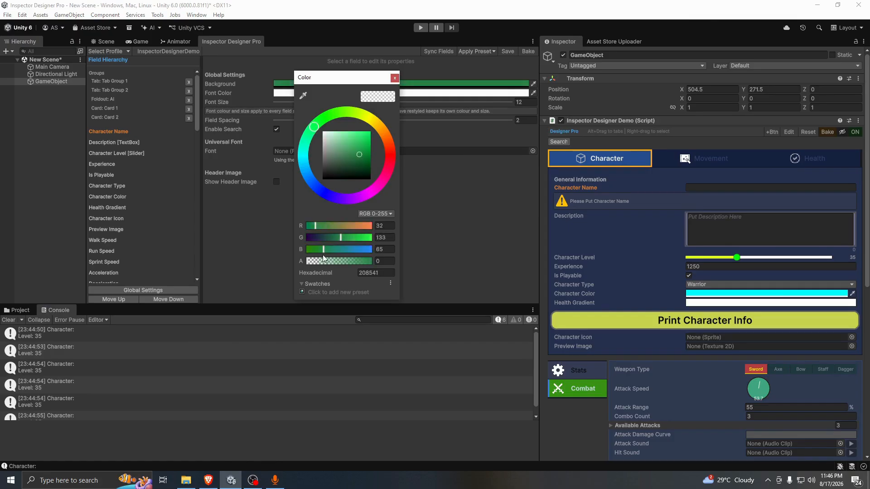
{"action": "left_click_drag", "start_coordinate": [323, 259], "coordinate": [350, 260]}
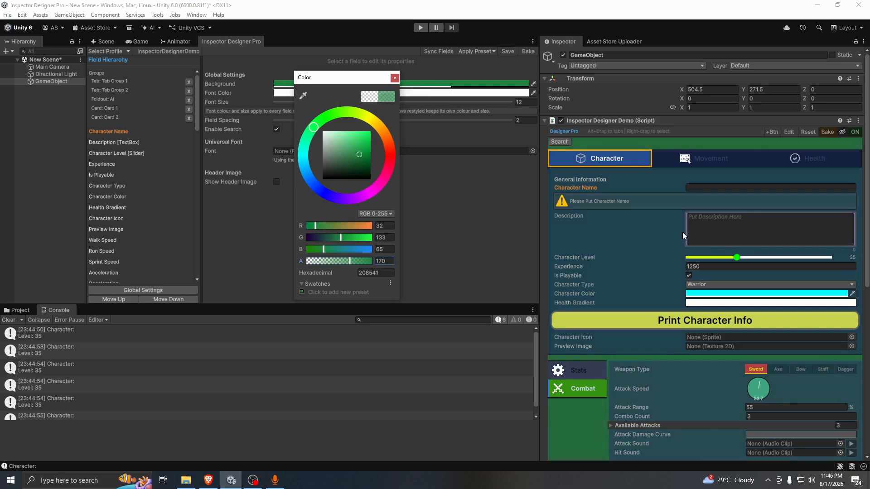
- Try amber on the global inspector background, settle on dark red (852220) with alpha 177, and close the colour picker
{"action": "scroll", "coordinate": [688, 233], "scroll_direction": "down", "scroll_amount": 10}
{"action": "scroll", "coordinate": [686, 238], "scroll_direction": "up", "scroll_amount": 8}
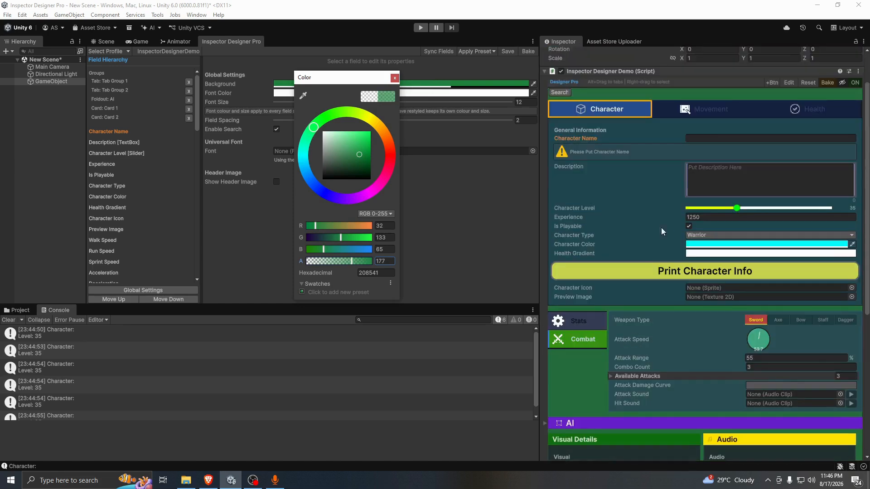
{"action": "left_click_drag", "start_coordinate": [367, 116], "coordinate": [382, 128]}
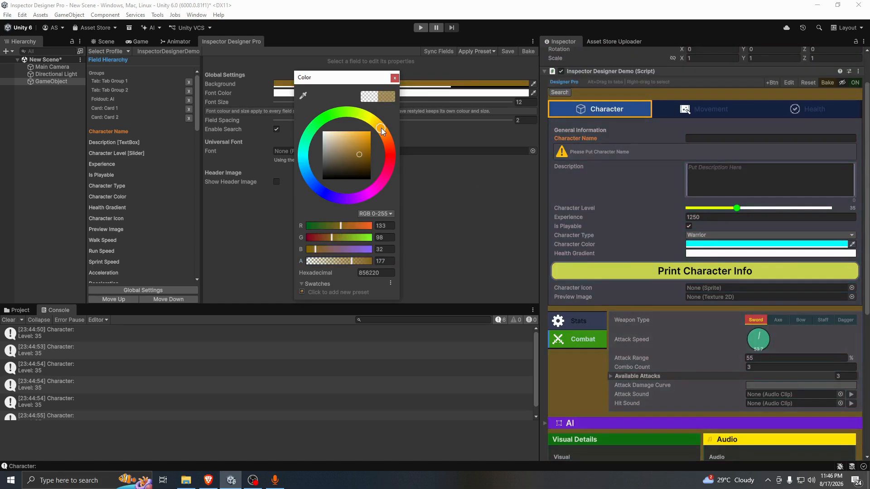
{"action": "scroll", "coordinate": [658, 244], "scroll_direction": "down", "scroll_amount": 5}
{"action": "scroll", "coordinate": [657, 243], "scroll_direction": "up", "scroll_amount": 3}
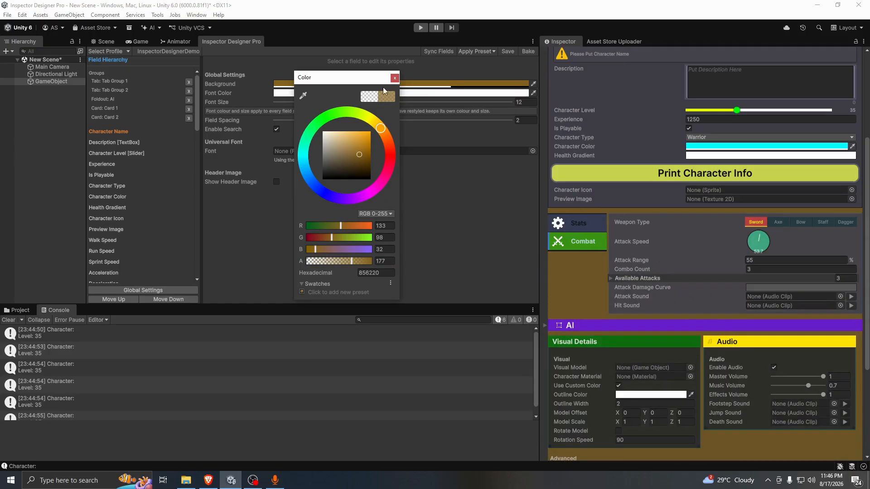
{"action": "left_click_drag", "start_coordinate": [380, 129], "coordinate": [390, 155]}
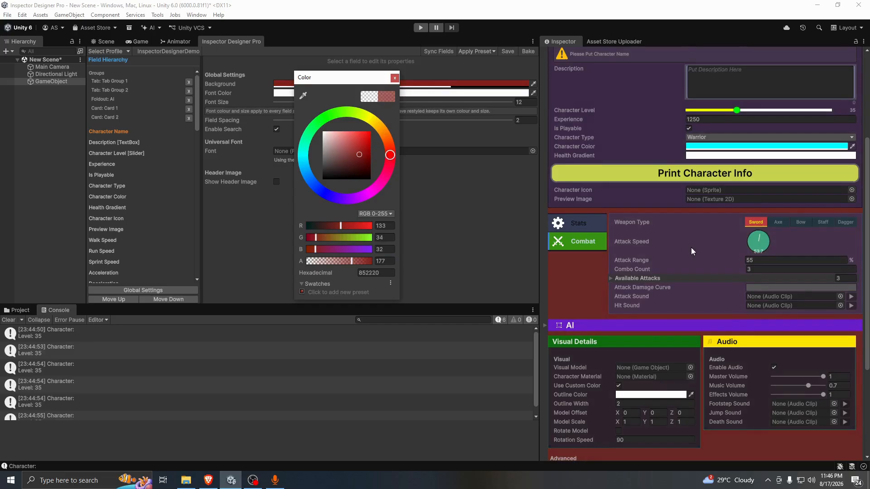
{"action": "scroll", "coordinate": [691, 247], "scroll_direction": "up", "scroll_amount": 3}
{"action": "left_click", "coordinate": [395, 78]}
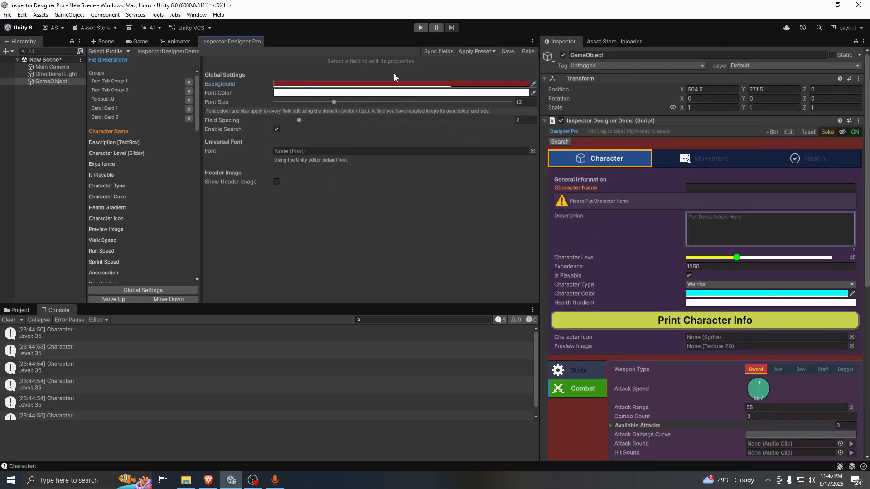
- Set the global font color to red (CA0000) with alpha 255 and close the colour picker
{"action": "left_click", "coordinate": [342, 93]}
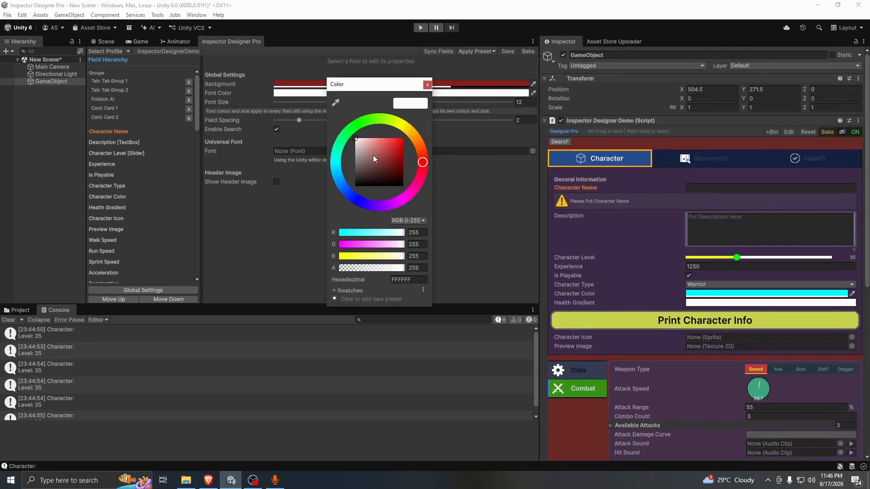
{"action": "mouse_move", "coordinate": [373, 155]}
{"action": "left_mouse_down"}
{"action": "mouse_move", "coordinate": [410, 132]}
{"action": "mouse_move", "coordinate": [414, 138]}
{"action": "mouse_move", "coordinate": [346, 137]}
{"action": "left_mouse_up"}
{"action": "scroll", "coordinate": [782, 320], "scroll_direction": "down", "scroll_amount": 6}
{"action": "scroll", "coordinate": [782, 321], "scroll_direction": "down", "scroll_amount": 6}
{"action": "scroll", "coordinate": [782, 321], "scroll_direction": "up", "scroll_amount": 11}
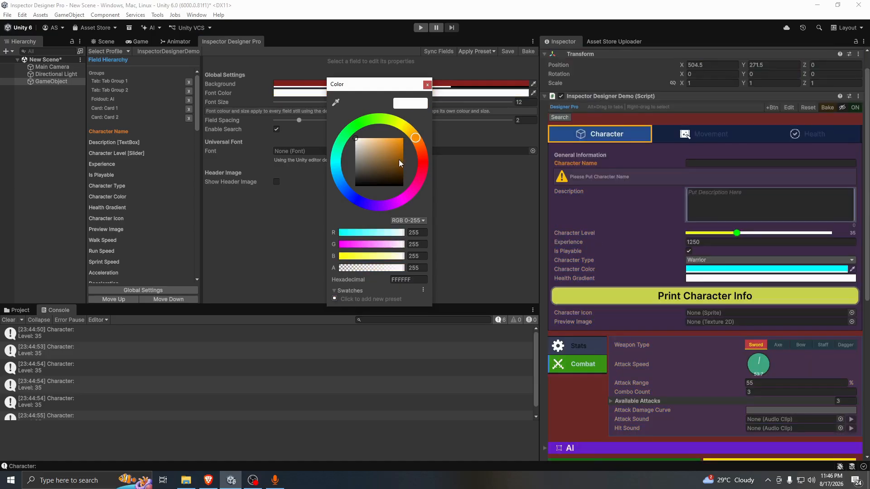
{"action": "left_click", "coordinate": [416, 267]}
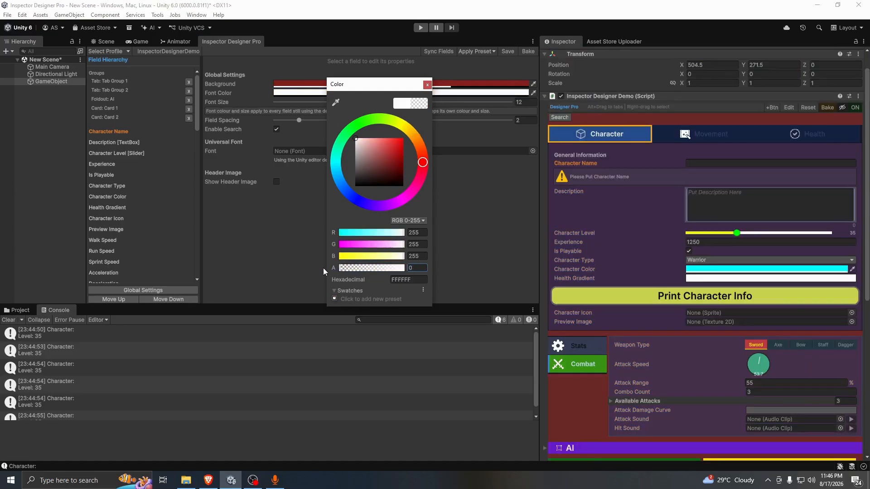
{"action": "left_click_drag", "start_coordinate": [387, 143], "coordinate": [417, 148]}
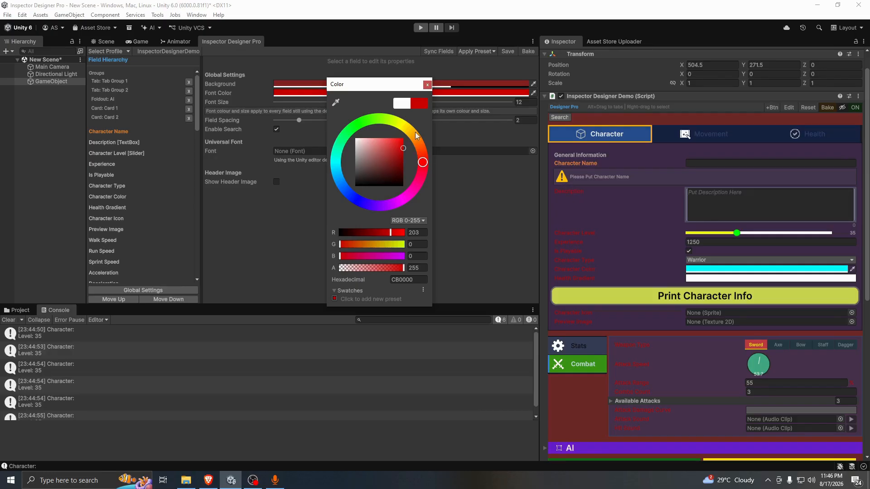
{"action": "left_click", "coordinate": [427, 84]}
- Set the global font size to 14 and field spacing to 4.36, and disable the inspector search
{"action": "left_click_drag", "start_coordinate": [335, 102], "coordinate": [363, 105]}
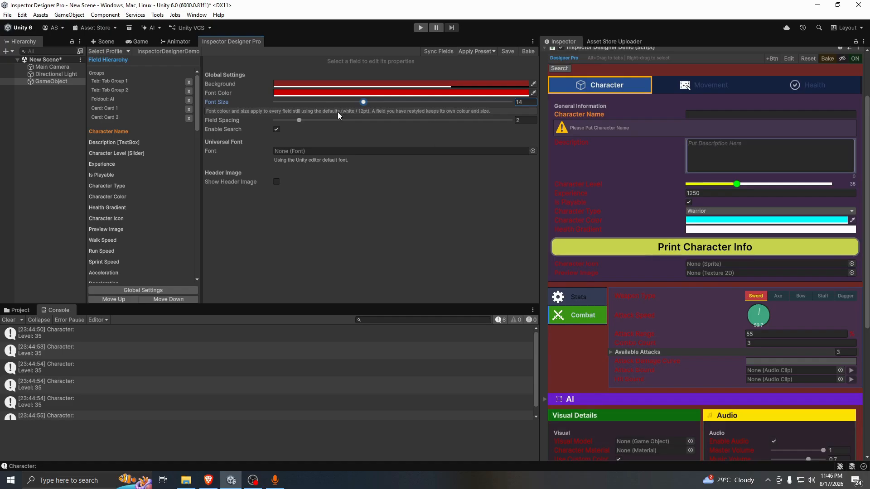
{"action": "left_click_drag", "start_coordinate": [299, 121], "coordinate": [328, 122]}
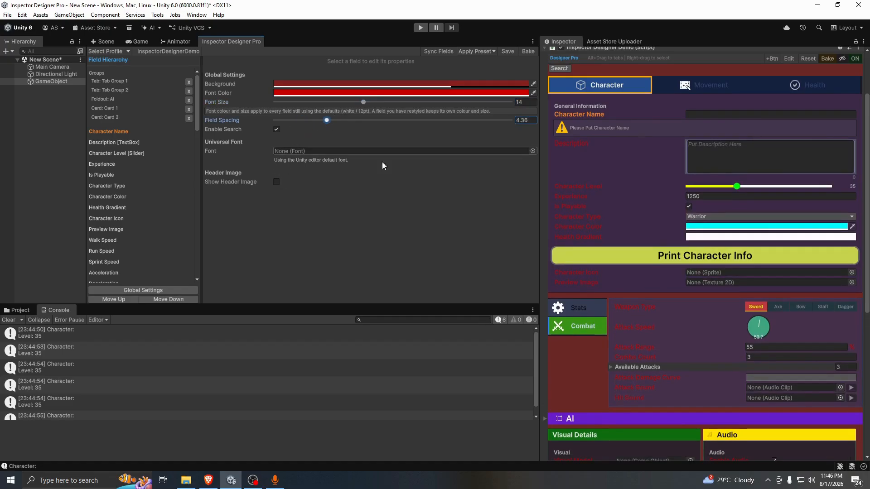
{"action": "scroll", "coordinate": [638, 225], "scroll_direction": "up", "scroll_amount": 3}
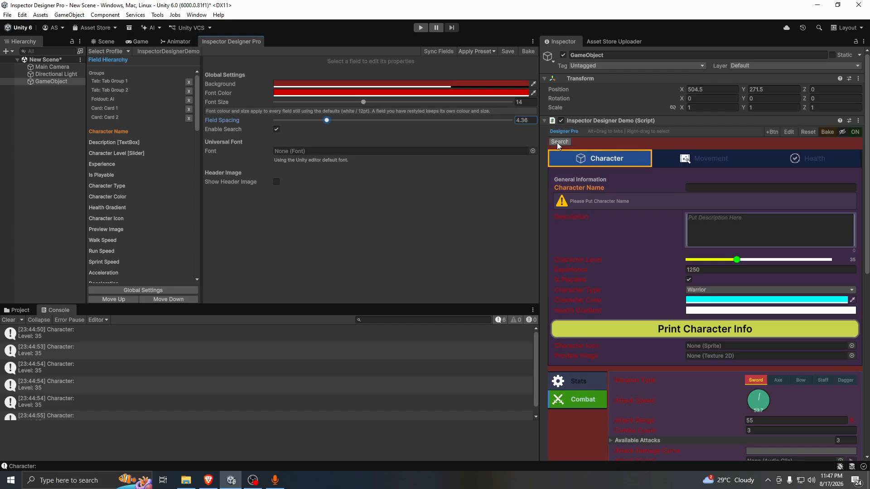
{"action": "left_click", "coordinate": [275, 130]}
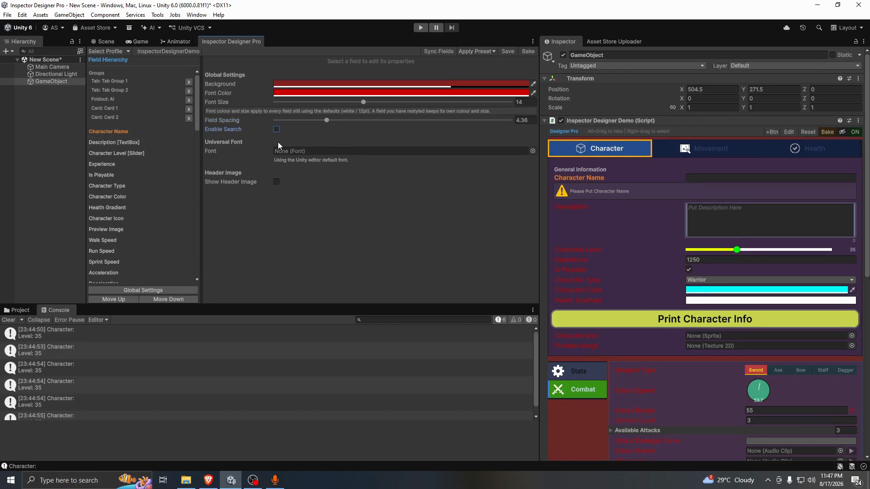
- Try SuperBasic-0v1xX as the universal font and look over the restyled inspector fields
{"action": "left_click", "coordinate": [531, 154]}
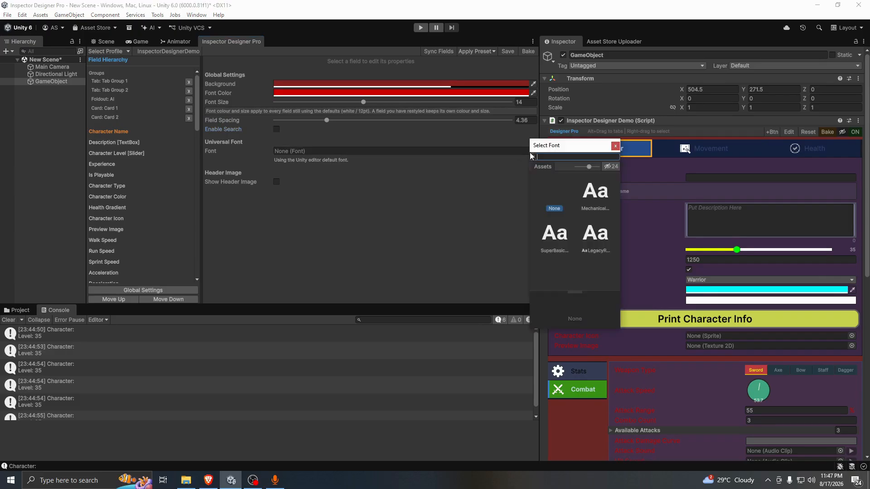
{"action": "left_click", "coordinate": [555, 233]}
{"action": "left_click", "coordinate": [563, 148]}
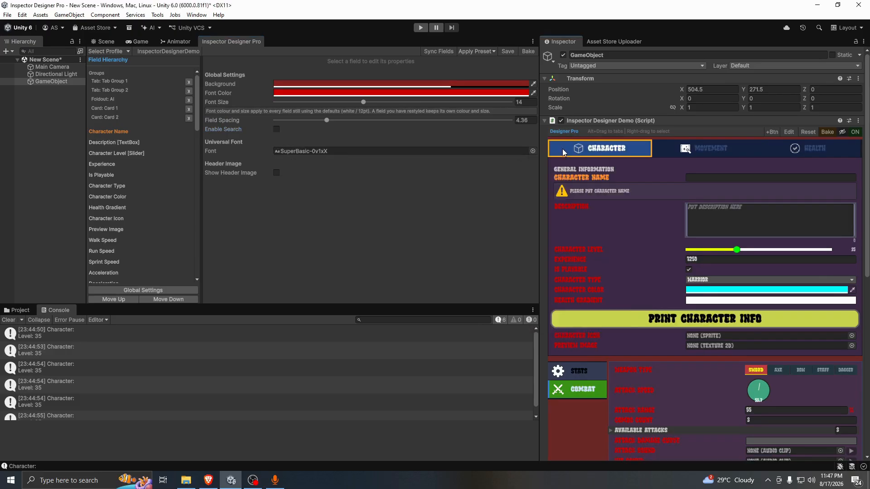
{"action": "scroll", "coordinate": [730, 342], "scroll_direction": "down", "scroll_amount": 9}
{"action": "scroll", "coordinate": [731, 341], "scroll_direction": "up", "scroll_amount": 5}
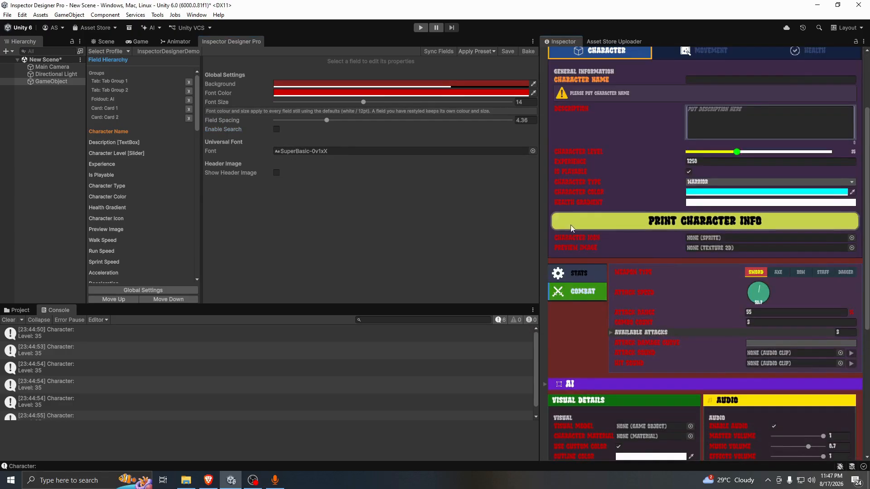
- Try LegacyRuntime as the universal font, and settle on MechanicalBoldCondensed-4MA6
{"action": "left_click", "coordinate": [532, 151]}
{"action": "left_click", "coordinate": [589, 245]}
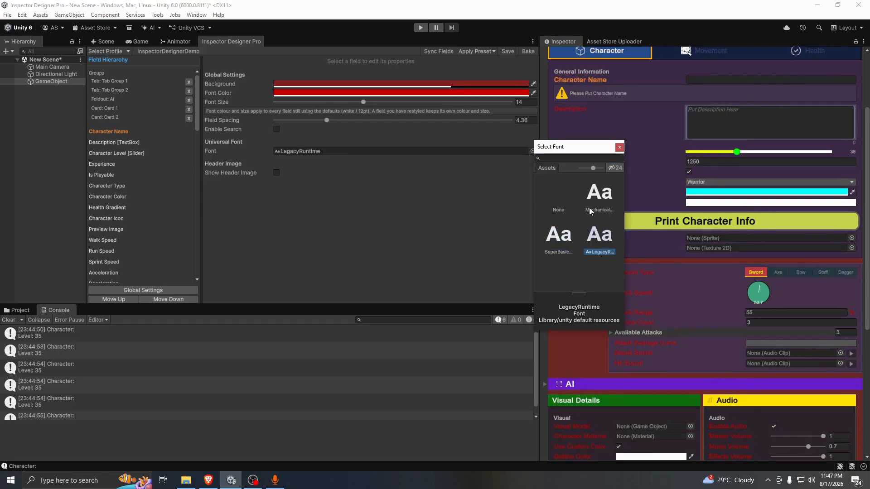
{"action": "left_click", "coordinate": [591, 197]}
{"action": "left_click", "coordinate": [415, 234]}
{"action": "scroll", "coordinate": [657, 291], "scroll_direction": "up", "scroll_amount": 3}
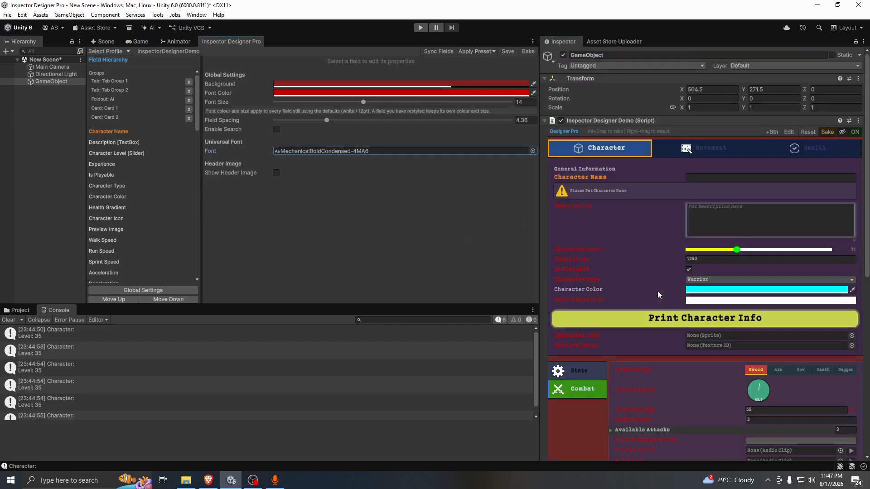
- Set the global font color to white (FFFFFF) and look through the inspector fields
{"action": "left_click", "coordinate": [355, 93]}
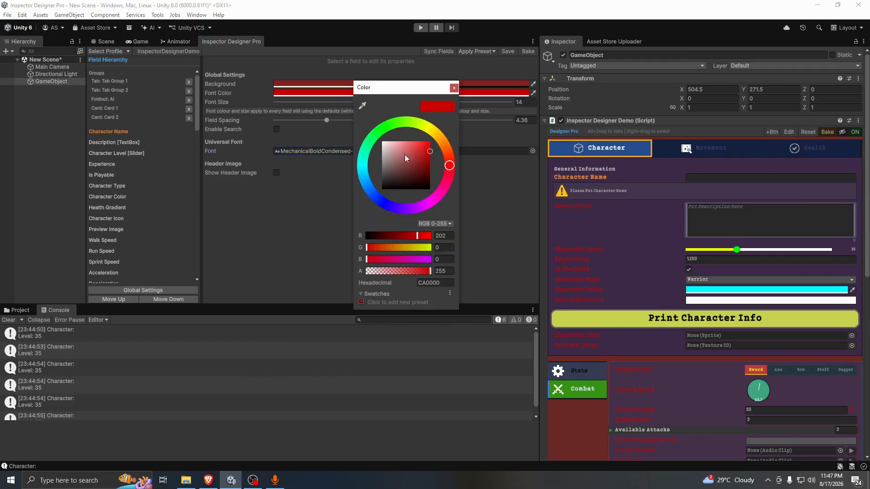
{"action": "left_click_drag", "start_coordinate": [404, 154], "coordinate": [341, 96]}
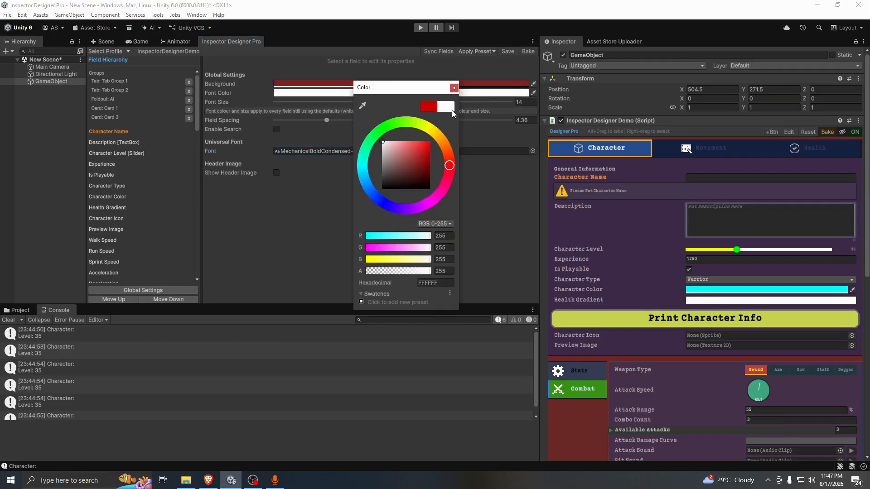
{"action": "left_click", "coordinate": [454, 88]}
{"action": "scroll", "coordinate": [813, 337], "scroll_direction": "down", "scroll_amount": 4}
{"action": "scroll", "coordinate": [813, 337], "scroll_direction": "down", "scroll_amount": 5}
{"action": "scroll", "coordinate": [813, 338], "scroll_direction": "up", "scroll_amount": 9}
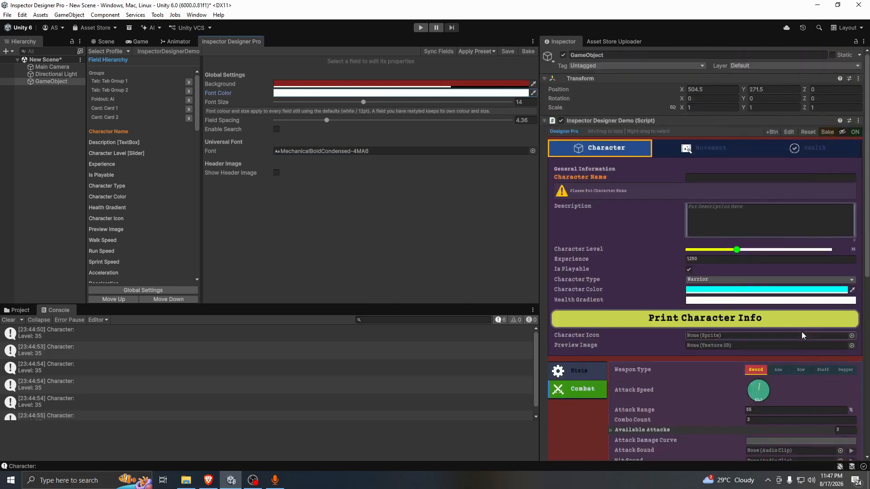
- Enable the header image and assign the Inspector Designer Pro banner as its texture
{"action": "left_click", "coordinate": [276, 173]}
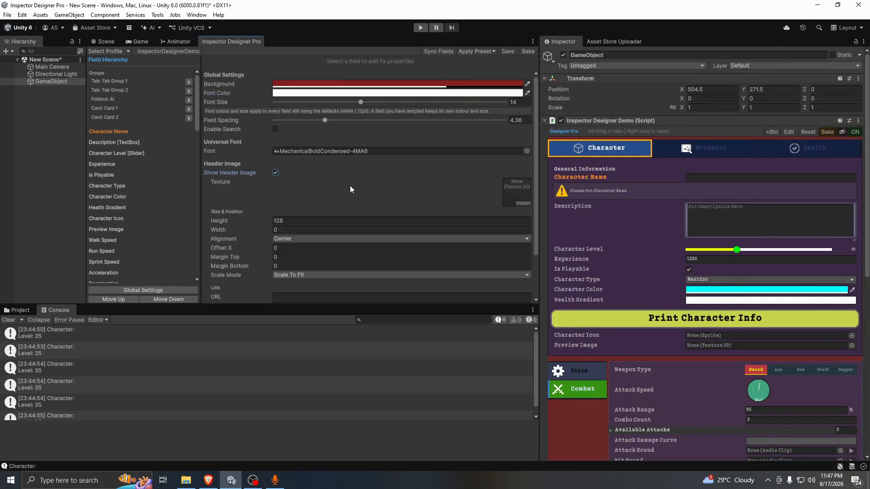
{"action": "left_click", "coordinate": [519, 194]}
{"action": "left_click", "coordinate": [523, 204]}
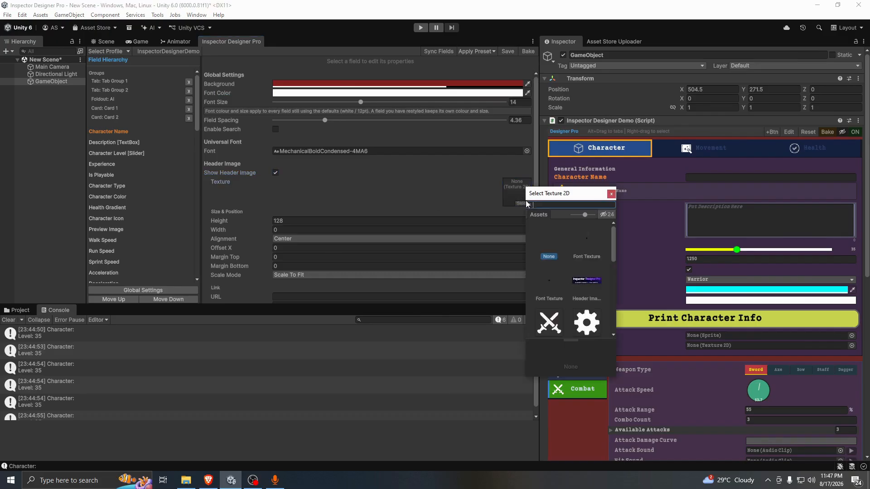
{"action": "left_click", "coordinate": [585, 280]}
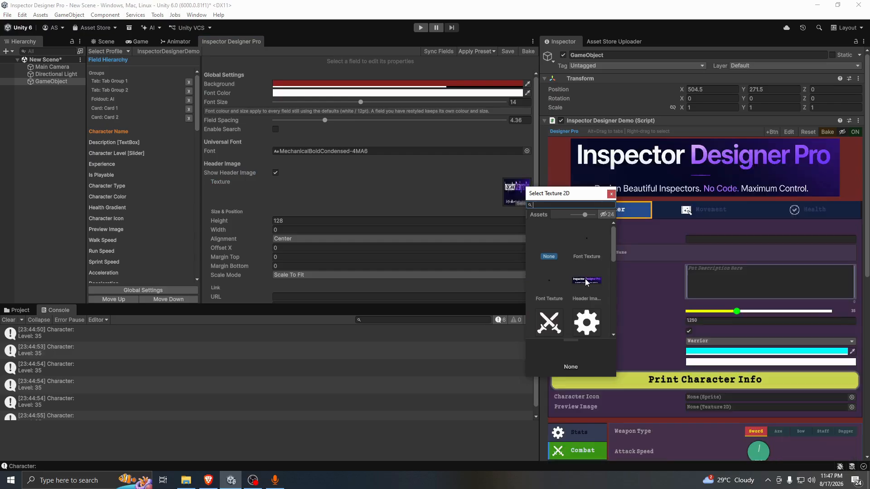
{"action": "left_click", "coordinate": [611, 195]}
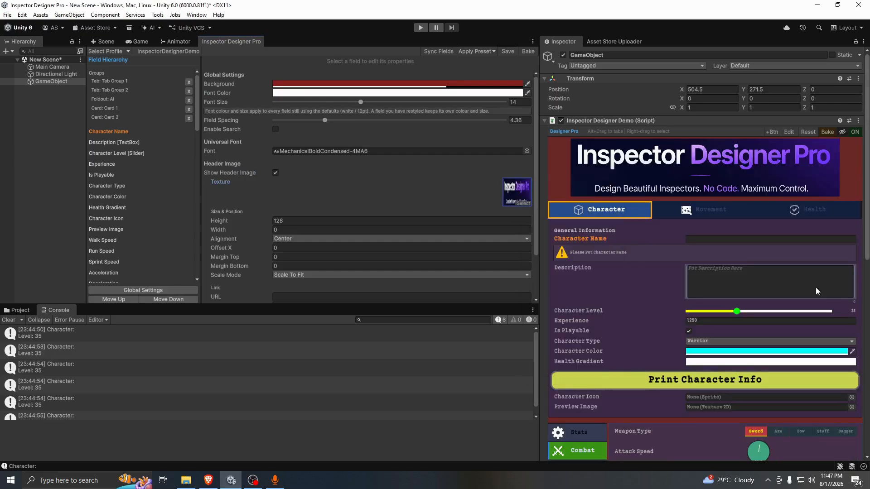
- Set the header image's height to 131.72 and width to 686.8, and try Left alignment before choosing Center
{"action": "scroll", "coordinate": [345, 184], "scroll_direction": "down", "scroll_amount": 2}
{"action": "left_click_drag", "start_coordinate": [263, 165], "coordinate": [310, 220]}
{"action": "left_click", "coordinate": [290, 184]}
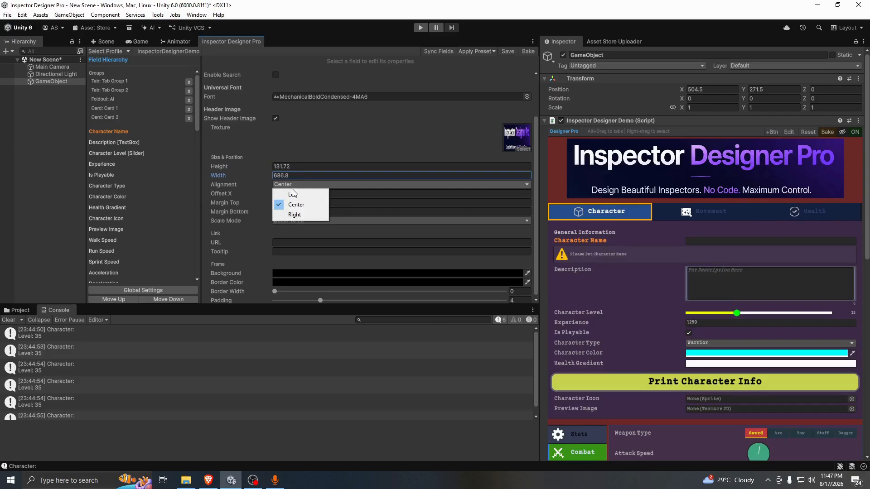
{"action": "left_click", "coordinate": [293, 194]}
{"action": "left_click", "coordinate": [292, 187]}
{"action": "left_click", "coordinate": [296, 204]}
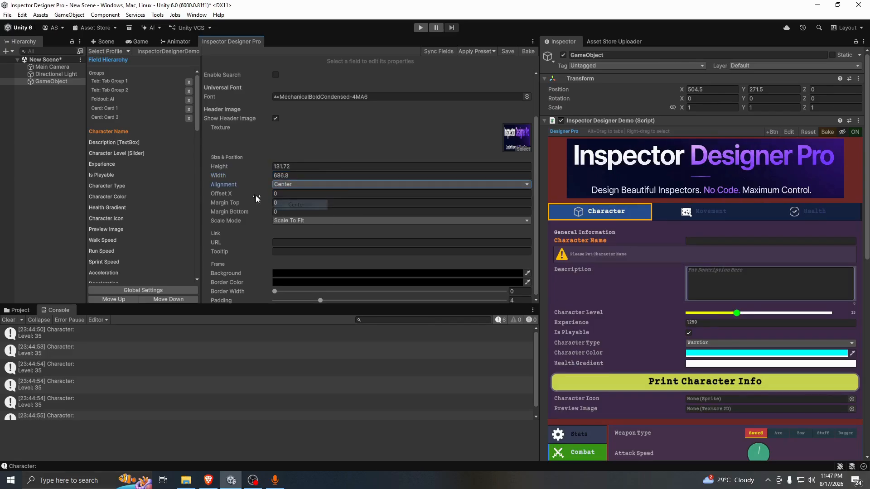
- Set the header image's horizontal offset to 0 and its top and bottom margins to 10
{"action": "left_click_drag", "start_coordinate": [258, 194], "coordinate": [273, 191]}
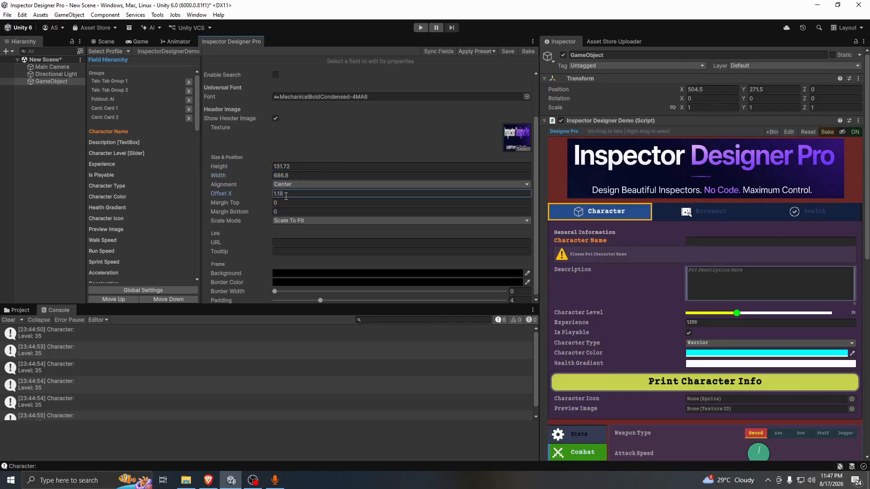
{"action": "left_click", "coordinate": [286, 196]}
{"action": "type", "text": "0"}
{"action": "left_click", "coordinate": [281, 203]}
{"action": "type", "text": "10"}
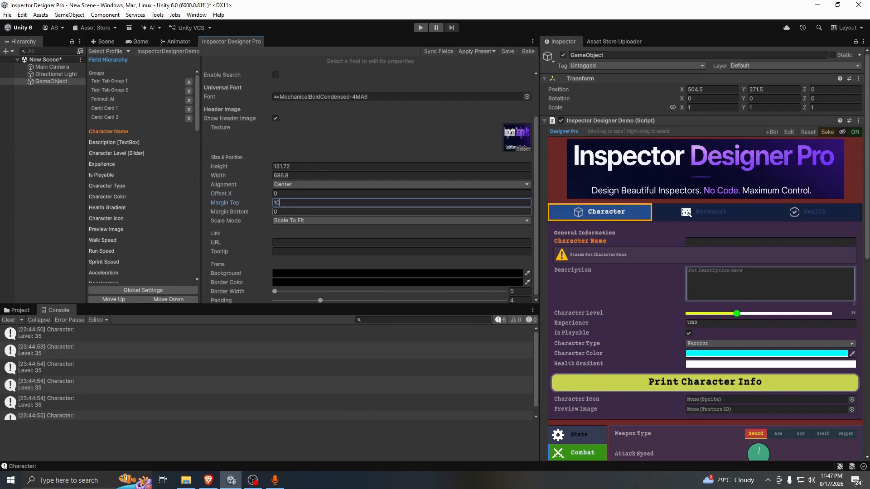
{"action": "left_click", "coordinate": [283, 212]}
{"action": "type", "text": "10"}
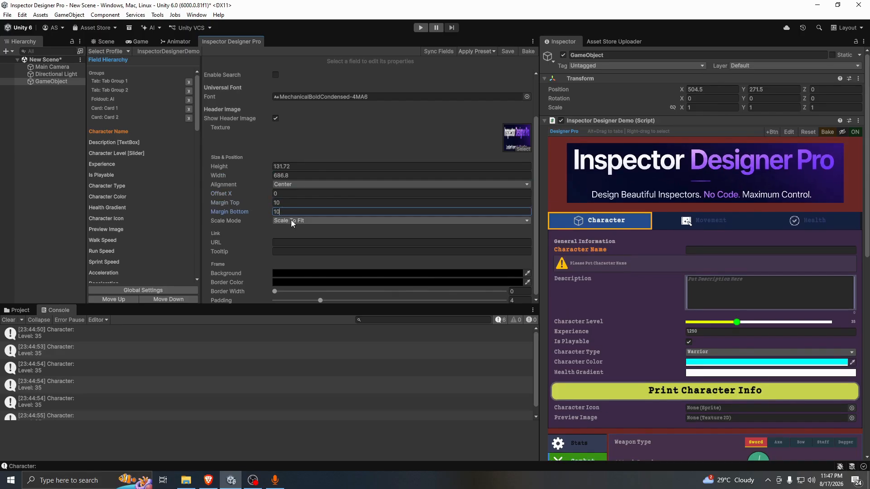
- Leave the header image's URL empty, set its tooltip to "This is inspector designer pro", and preview the tooltip on the banner
{"action": "left_click", "coordinate": [292, 243]}
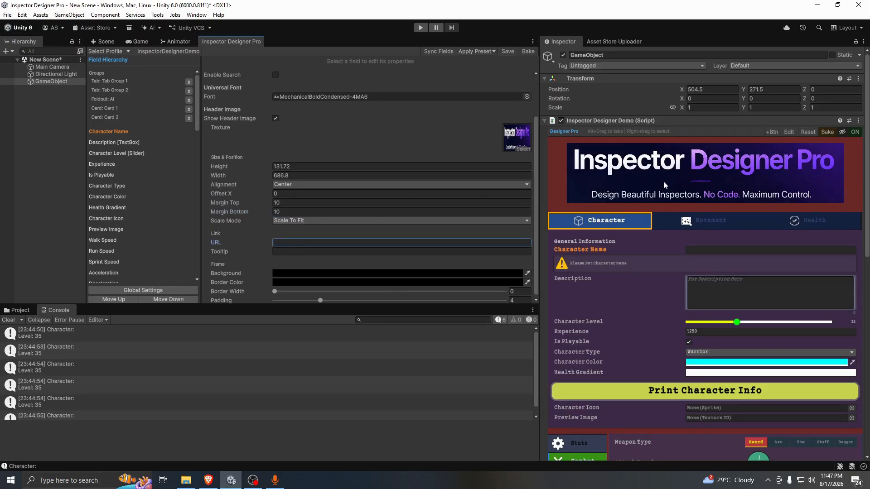
{"action": "left_click", "coordinate": [296, 252]}
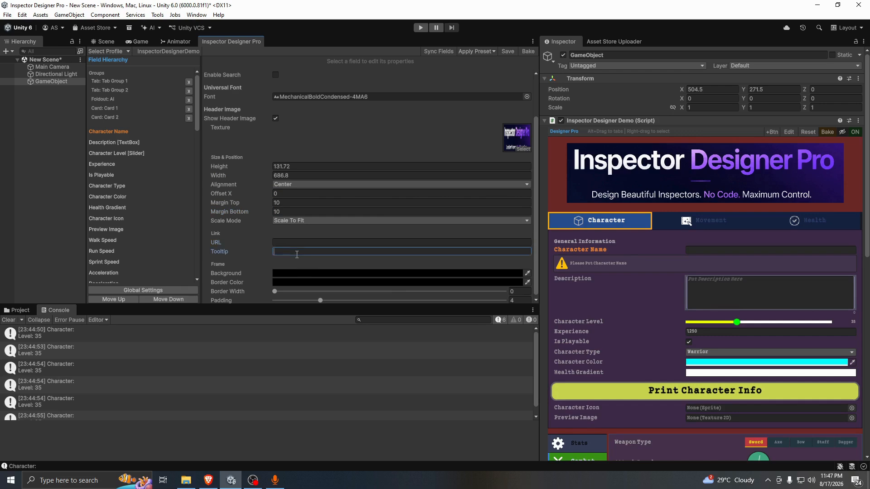
{"action": "type", "text": "Thi"}
{"action": "type", "text": "s is im"}
{"action": "type", "text": "spector desin"}
{"action": "type", "text": "g"}
{"action": "key", "text": "BackSpace"}
{"action": "key", "text": "BackSpace"}
{"action": "type", "text": "gner pro"}
{"action": "mouse_move", "coordinate": [688, 195]}
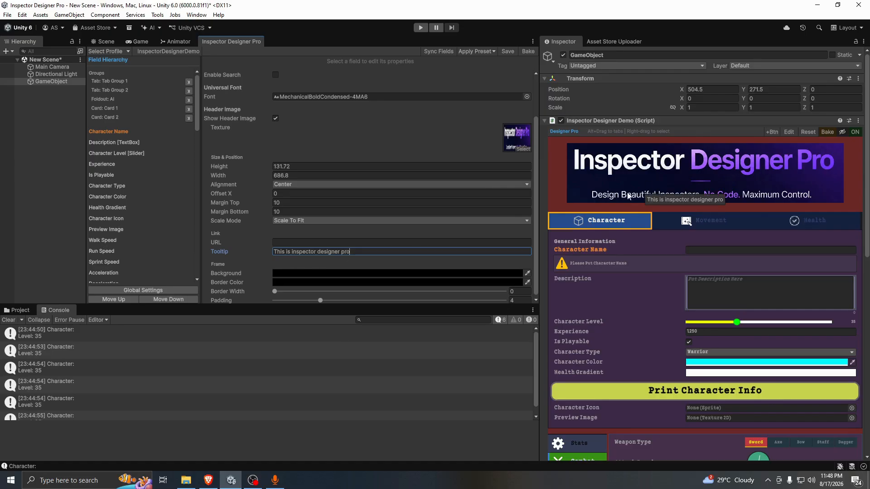
- Set the alpha of the header image frame's background color to 0
{"action": "scroll", "coordinate": [437, 221], "scroll_direction": "down", "scroll_amount": 1}
{"action": "left_click", "coordinate": [303, 271]}
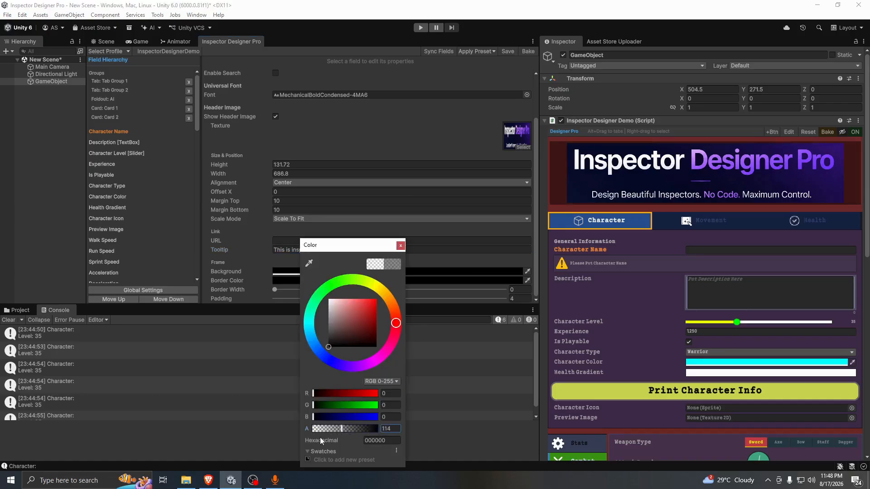
{"action": "left_click", "coordinate": [311, 428]}
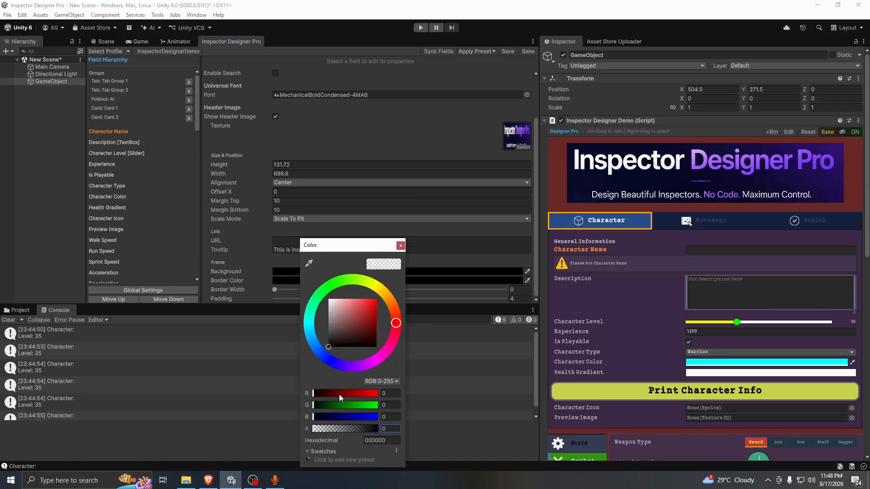
{"action": "left_click", "coordinate": [400, 245]}
- Look over the styled demo inspector and compare it with the default one by switching the designer off and back on
{"action": "scroll", "coordinate": [371, 211], "scroll_direction": "up", "scroll_amount": 3}
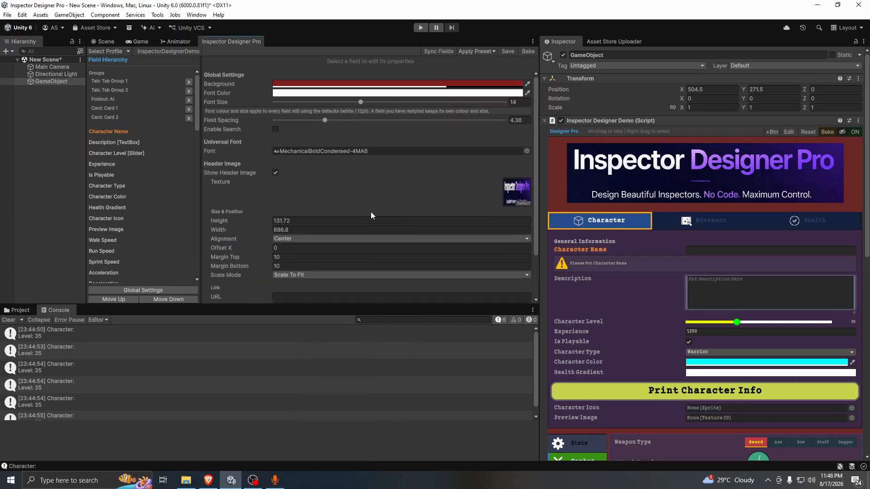
{"action": "scroll", "coordinate": [755, 277], "scroll_direction": "down", "scroll_amount": 10}
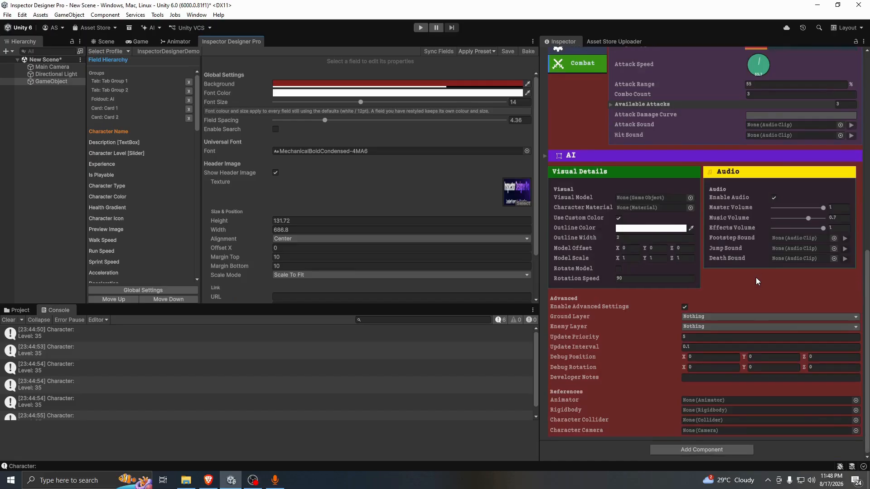
{"action": "scroll", "coordinate": [756, 278], "scroll_direction": "up", "scroll_amount": 6}
{"action": "scroll", "coordinate": [756, 277], "scroll_direction": "up", "scroll_amount": 5}
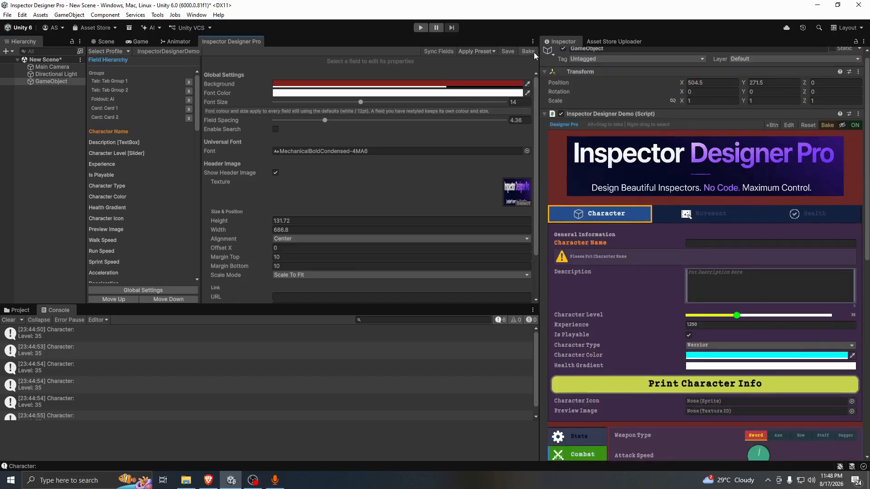
{"action": "left_click", "coordinate": [855, 126]}
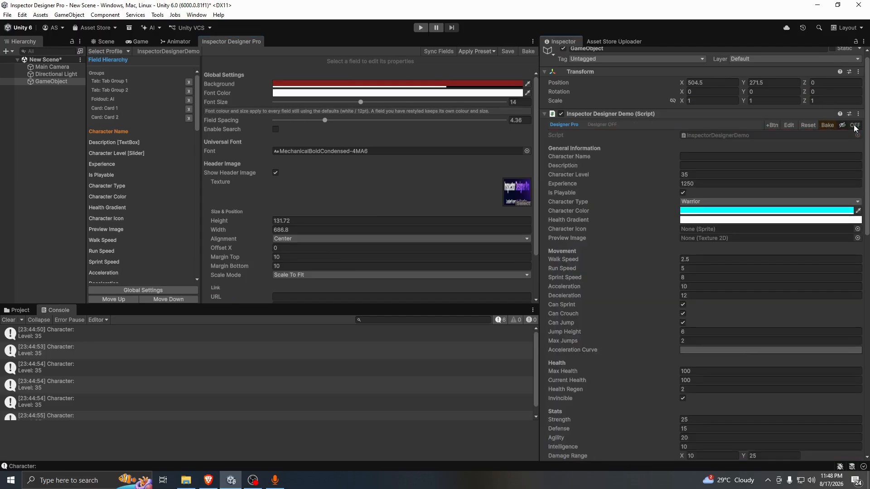
{"action": "left_click", "coordinate": [855, 125]}
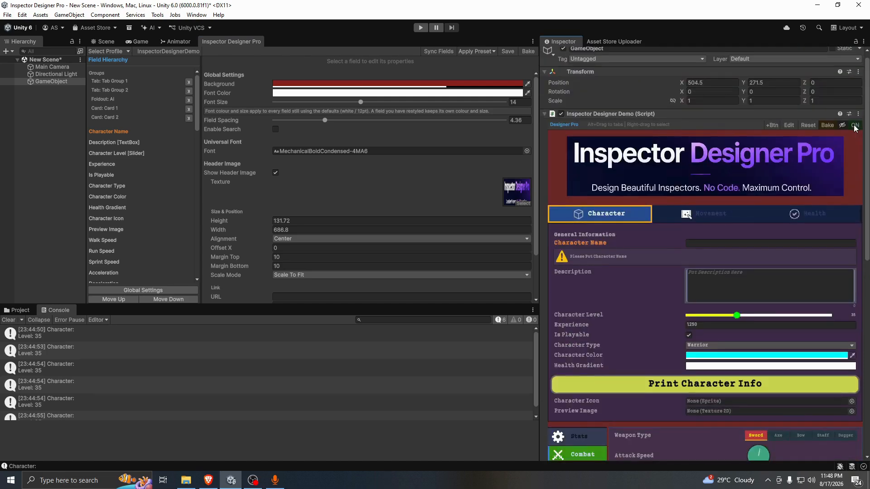
{"action": "left_click", "coordinate": [855, 128]}
{"action": "left_click", "coordinate": [855, 128]}
{"action": "scroll", "coordinate": [855, 128], "scroll_direction": "down", "scroll_amount": 3}
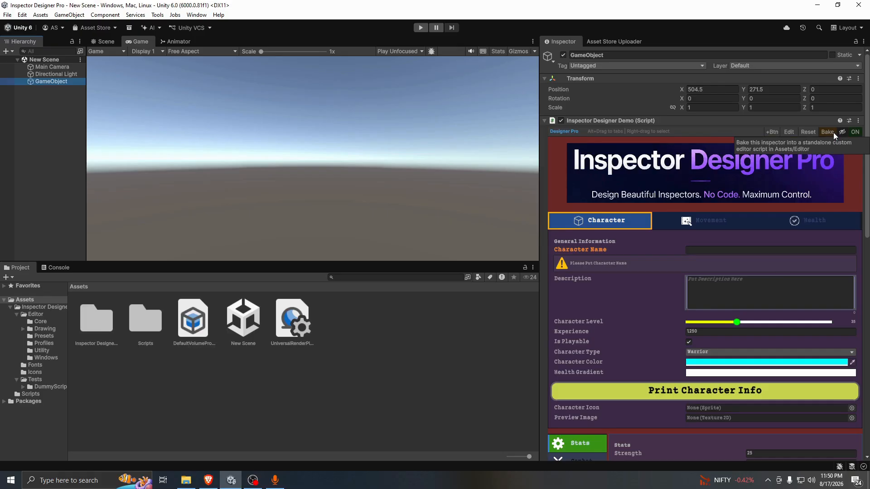
- Preview the Movement and Health tabs of the GameObject's styled inspector
{"action": "left_click", "coordinate": [718, 226]}
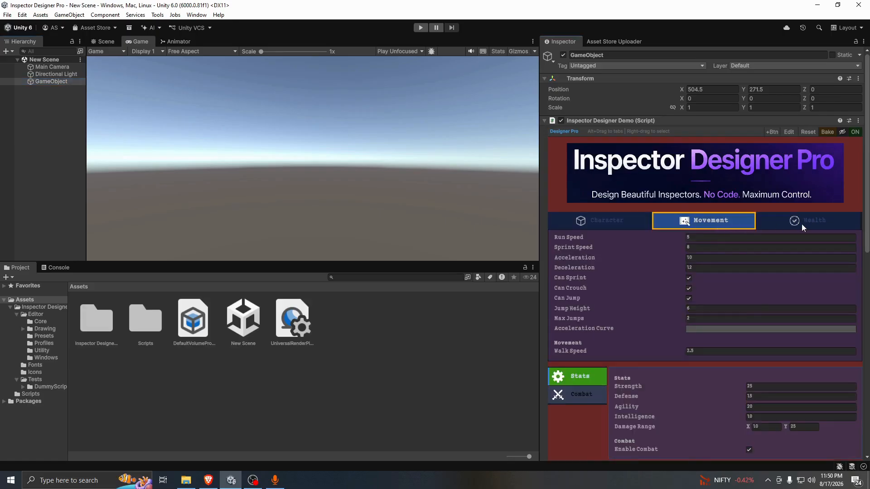
{"action": "left_click", "coordinate": [800, 225]}
{"action": "left_click", "coordinate": [705, 221]}
{"action": "left_click", "coordinate": [776, 221]}
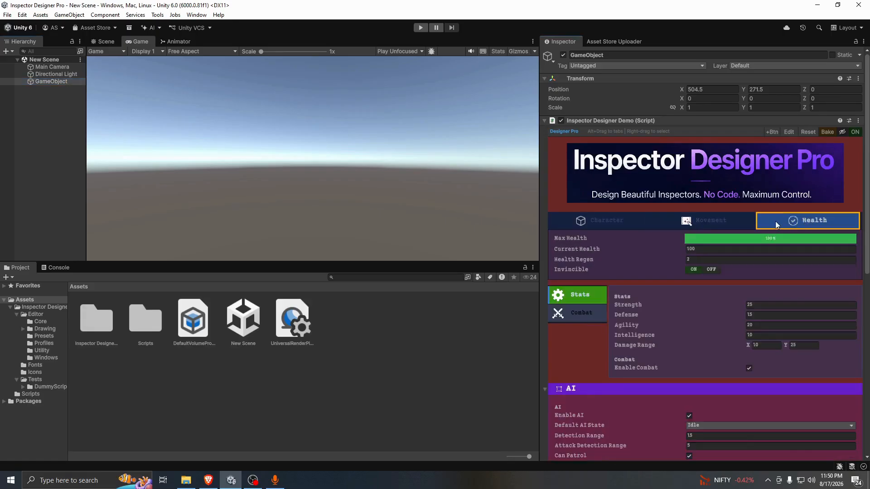
{"action": "left_click", "coordinate": [700, 222]}
- Move the Fonts and Icons folders out of the Inspector Designer Pro folder into the root Assets folder
{"action": "double_click", "coordinate": [109, 342]}
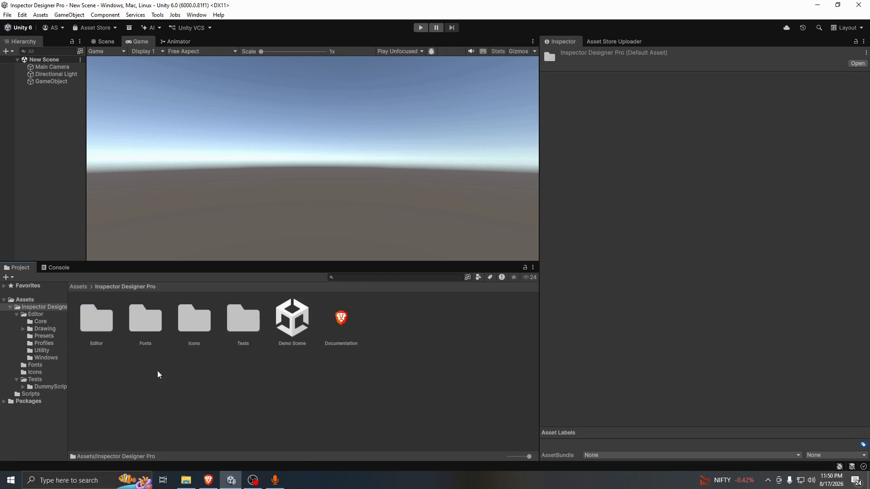
{"action": "left_click", "coordinate": [212, 378]}
{"action": "left_click", "coordinate": [156, 321]}
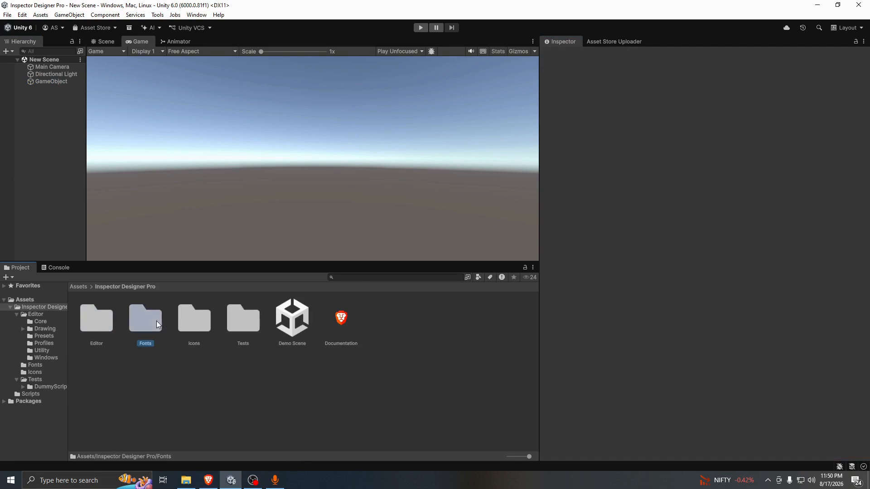
{"action": "left_click", "coordinate": [192, 324], "text": "ctrl"}
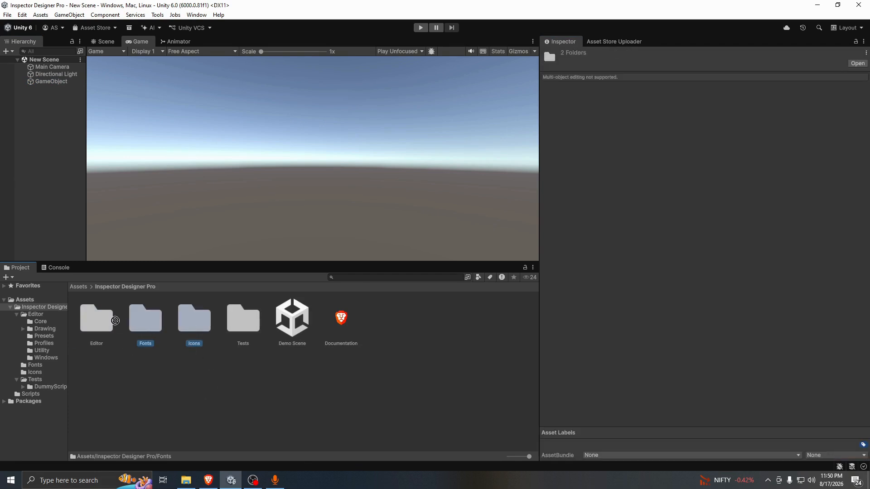
{"action": "left_click_drag", "start_coordinate": [24, 301], "coordinate": [28, 300]}
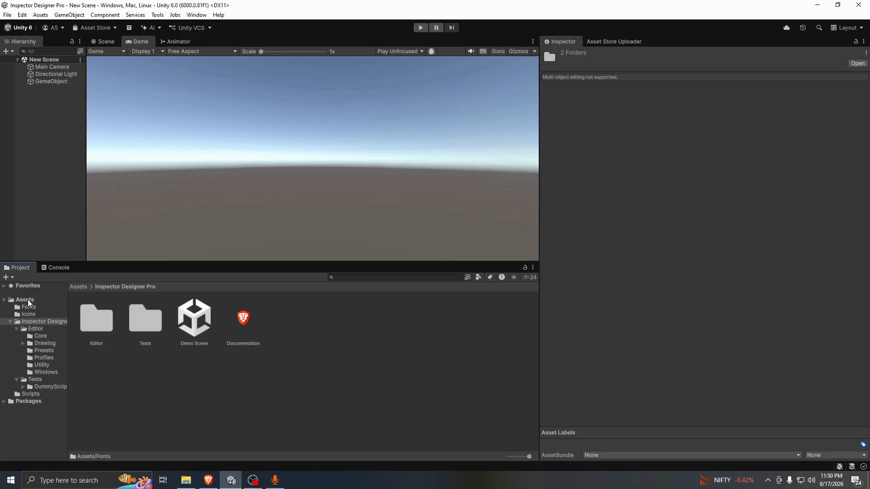
{"action": "left_click", "coordinate": [130, 376]}
- Check the Fonts, Icons and Inspector Designer Pro folders in the root Assets folder
{"action": "left_click", "coordinate": [35, 301]}
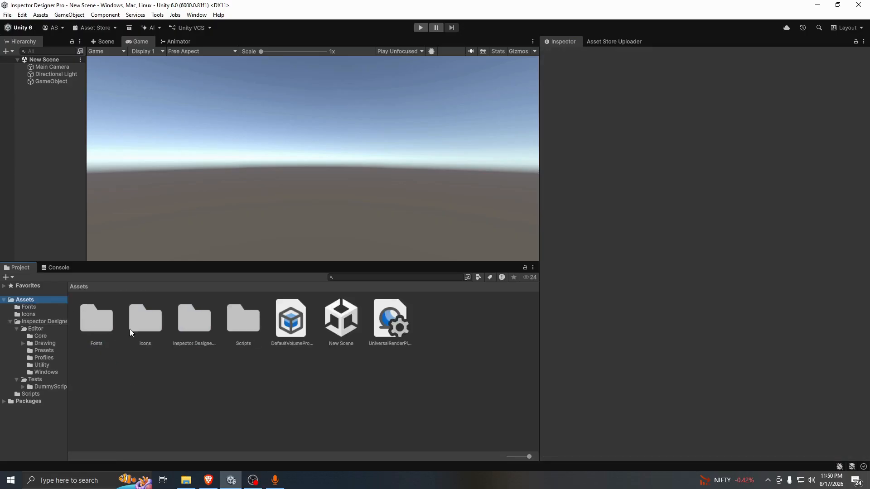
{"action": "left_click", "coordinate": [152, 330]}
{"action": "left_click", "coordinate": [106, 325]}
{"action": "left_click", "coordinate": [140, 328]}
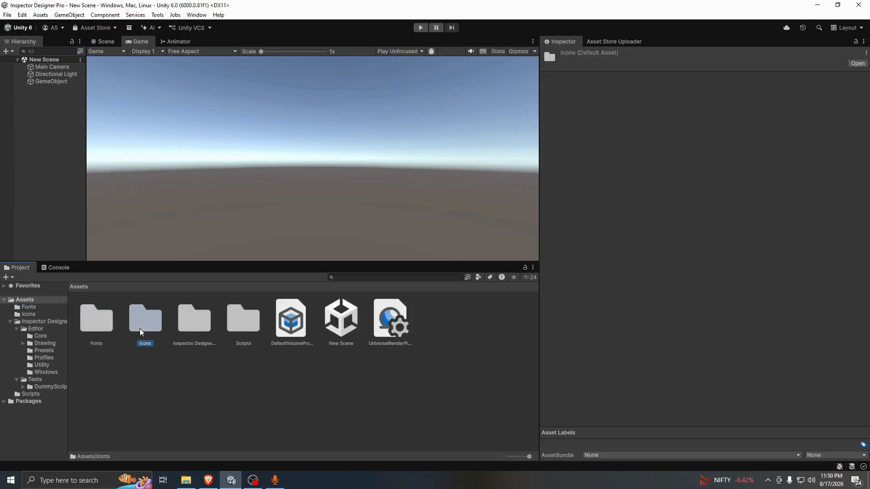
{"action": "left_click", "coordinate": [191, 362]}
{"action": "left_click", "coordinate": [185, 325]}
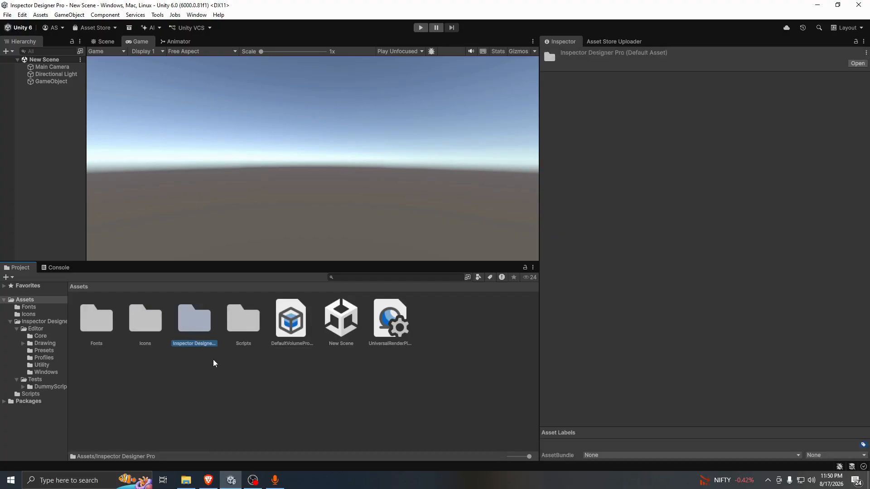
{"action": "left_click", "coordinate": [199, 376]}
- Bake the GameObject's inspector into a standalone editor script and examine the generated code in Assets/Editor
{"action": "left_click", "coordinate": [51, 81]}
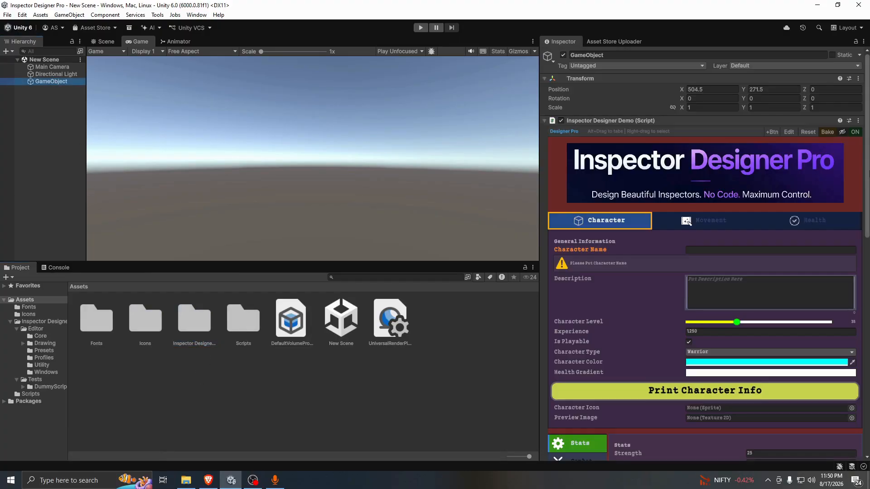
{"action": "left_click", "coordinate": [828, 132]}
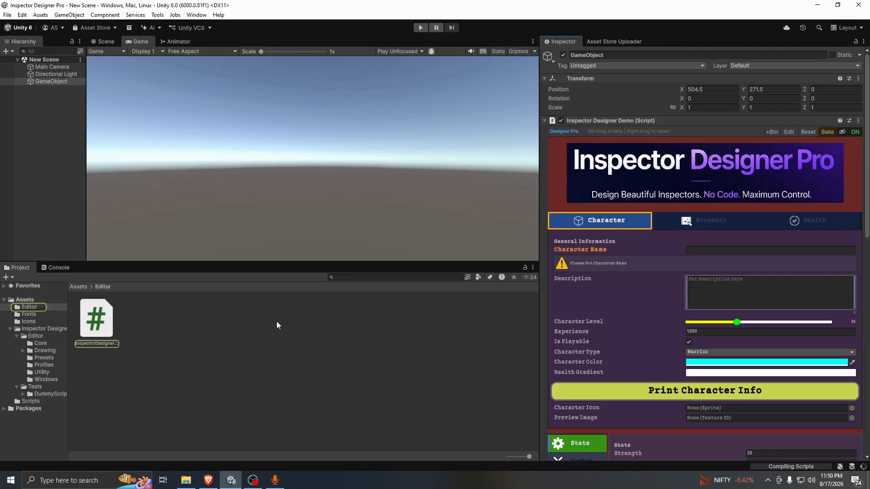
{"action": "left_click", "coordinate": [93, 318]}
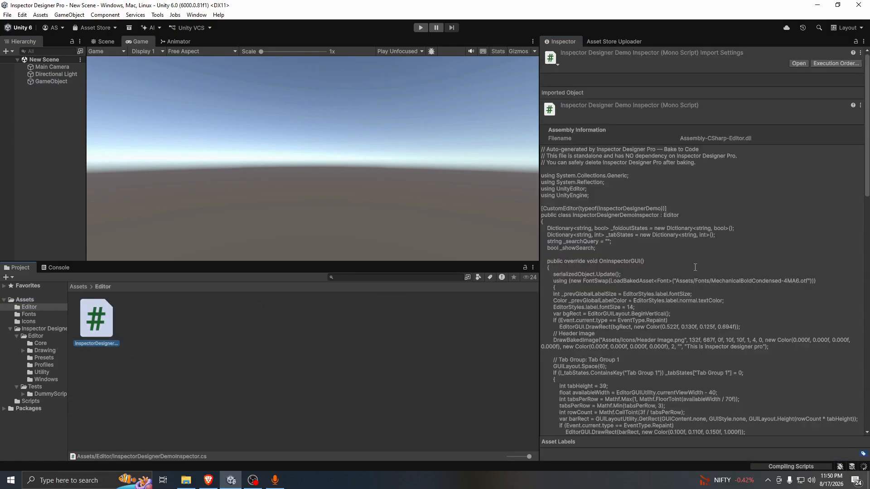
{"action": "scroll", "coordinate": [713, 265], "scroll_direction": "down", "scroll_amount": 15}
{"action": "scroll", "coordinate": [713, 265], "scroll_direction": "up", "scroll_amount": 8}
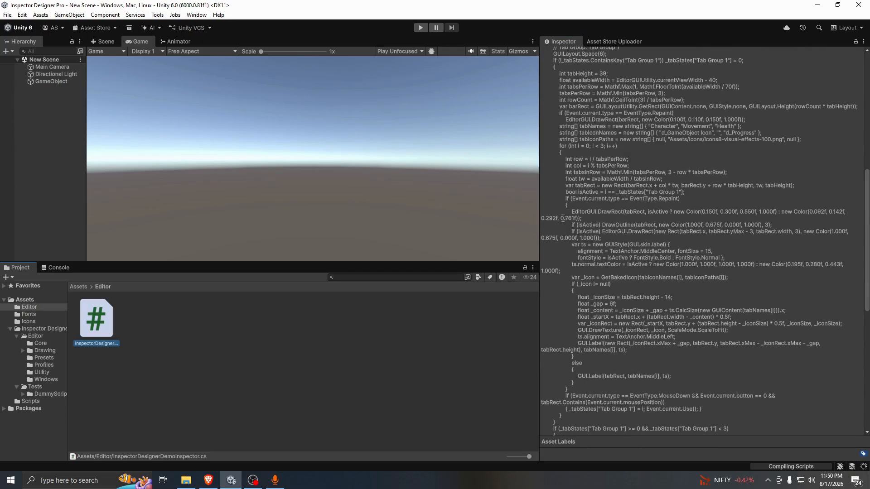
- Check the GameObject's inspector once more after baking
{"action": "left_click", "coordinate": [51, 82]}
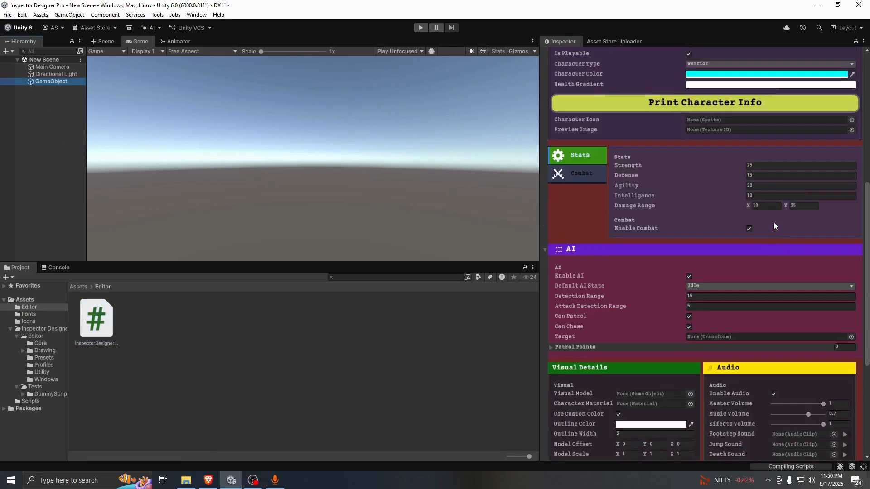
{"action": "scroll", "coordinate": [773, 222], "scroll_direction": "up", "scroll_amount": 5}
{"action": "scroll", "coordinate": [774, 222], "scroll_direction": "up", "scroll_amount": 3}
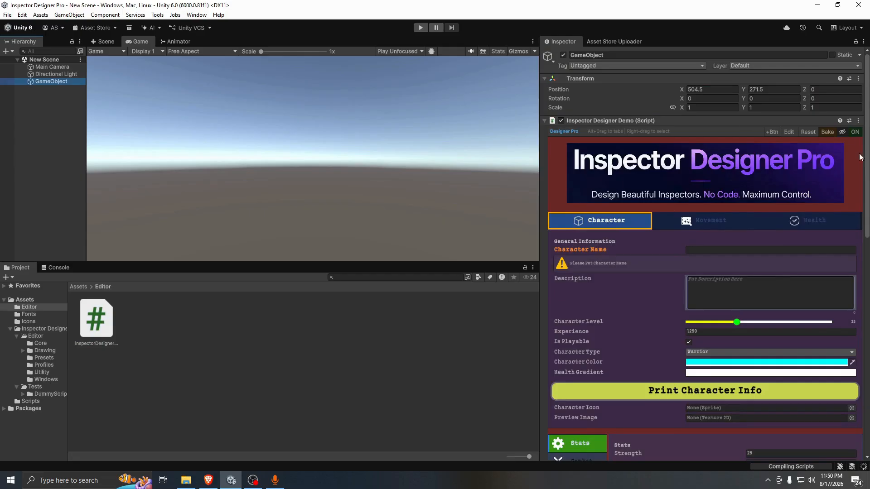
- Delete the Inspector Designer Pro folder from the root Assets folder
{"action": "left_click", "coordinate": [80, 284]}
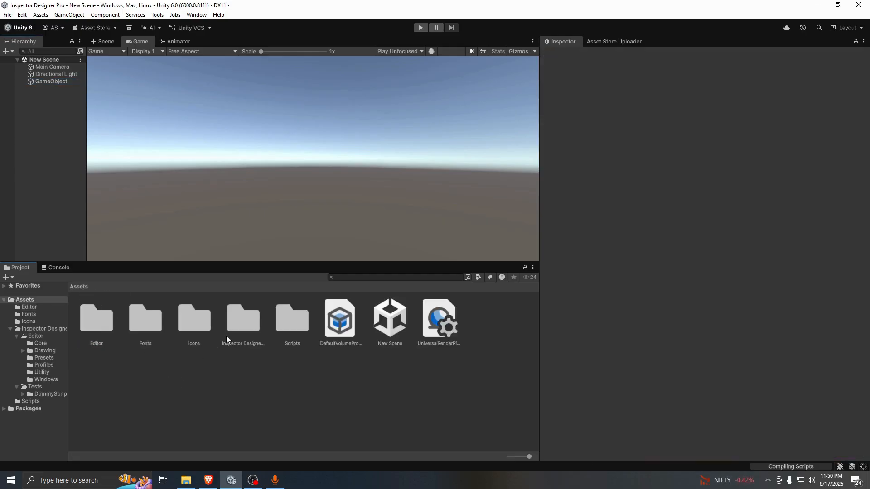
{"action": "left_click", "coordinate": [245, 343]}
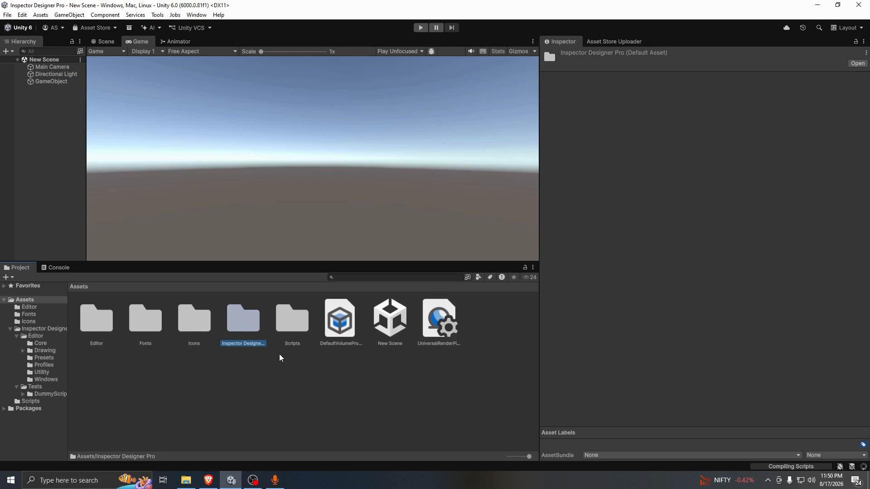
{"action": "key", "text": "Delete"}
{"action": "key", "text": "Return"}
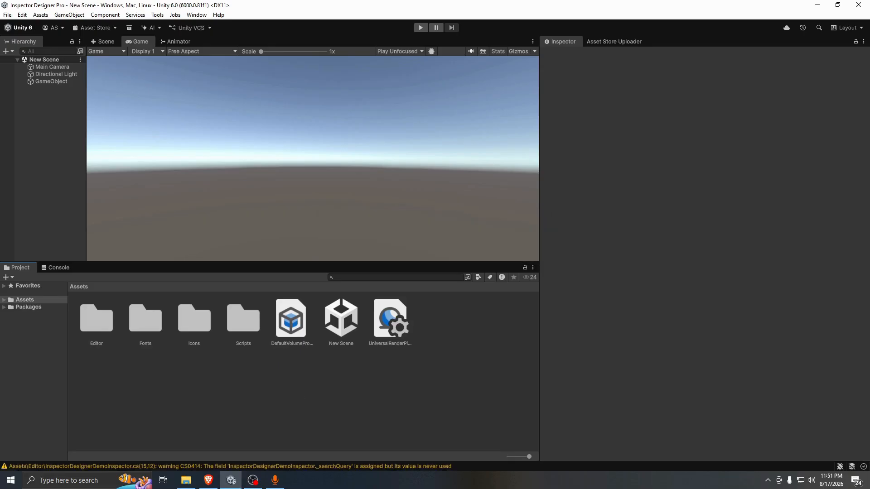
- Examine the GameObject's baked inspector, viewing the Movement and Health tabs before returning to Character
{"action": "left_click", "coordinate": [60, 82]}
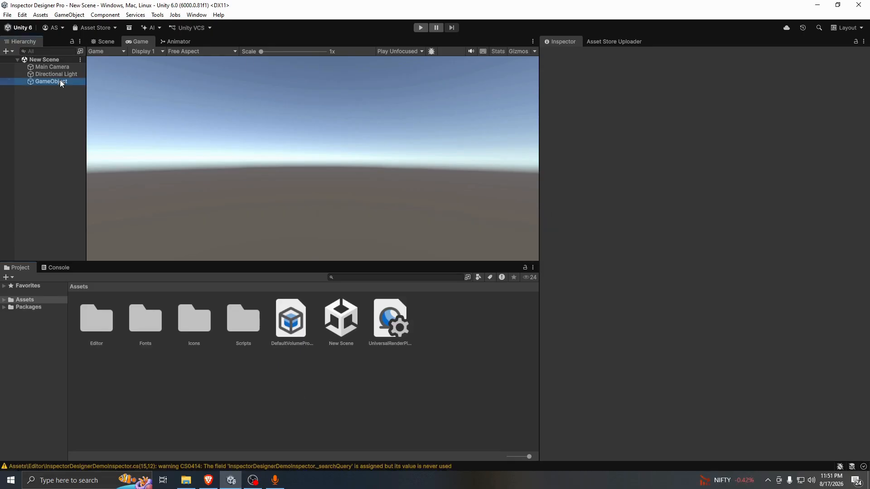
{"action": "scroll", "coordinate": [795, 253], "scroll_direction": "down", "scroll_amount": 9}
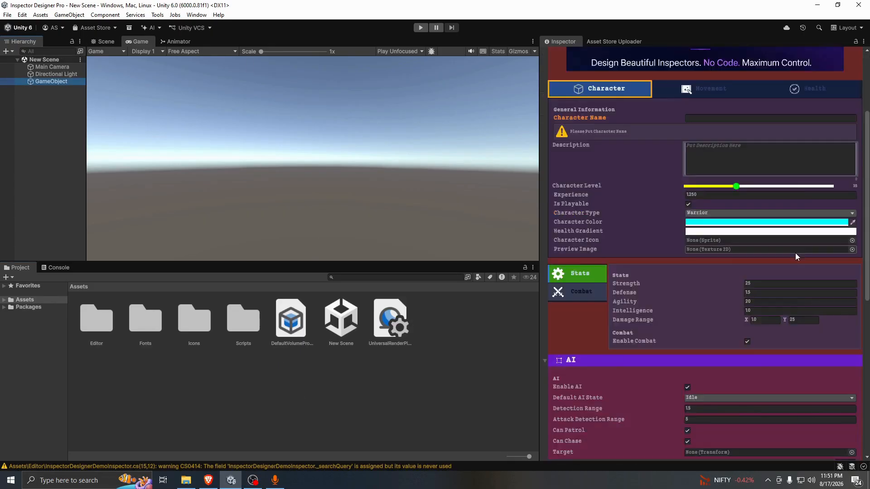
{"action": "scroll", "coordinate": [783, 314], "scroll_direction": "up", "scroll_amount": 5}
{"action": "scroll", "coordinate": [782, 314], "scroll_direction": "up", "scroll_amount": 3}
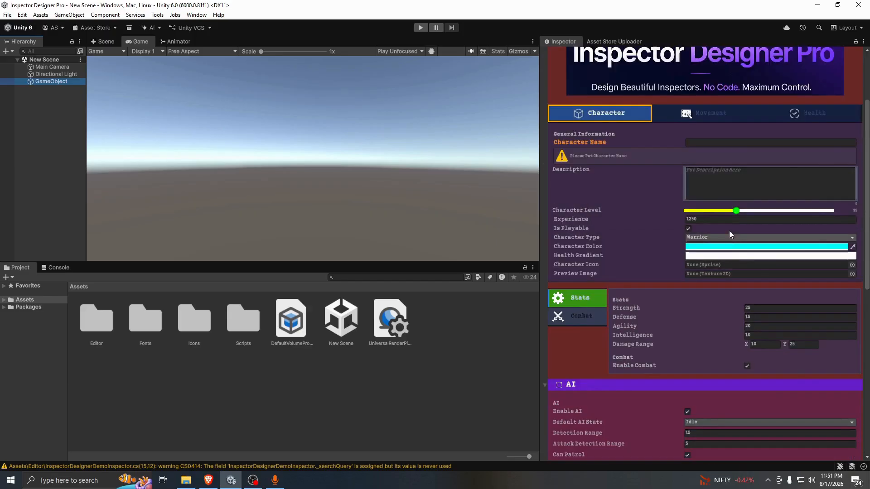
{"action": "left_click", "coordinate": [702, 116]}
{"action": "left_click", "coordinate": [814, 116]}
{"action": "left_click", "coordinate": [580, 111]}
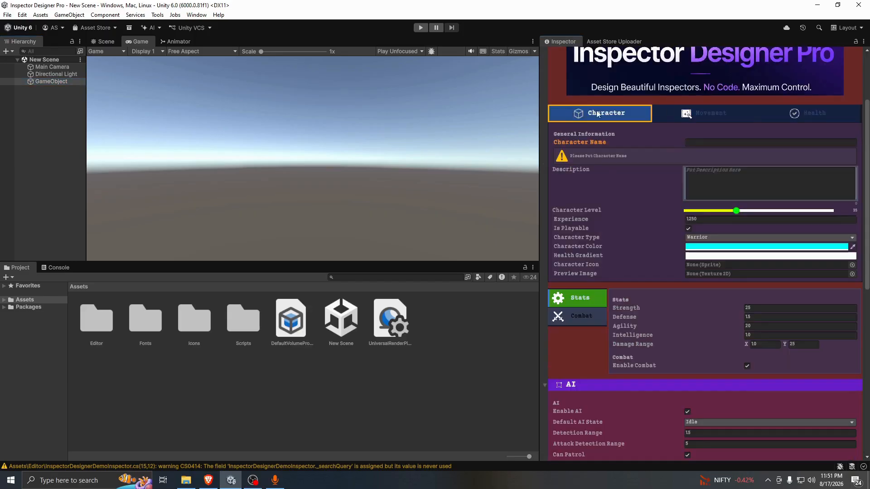
- Test the baked inspector by entering and clearing sample text in Character Name and toggling Enable Advanced Settings
{"action": "left_click", "coordinate": [709, 142]}
{"action": "type", "text": "s"}
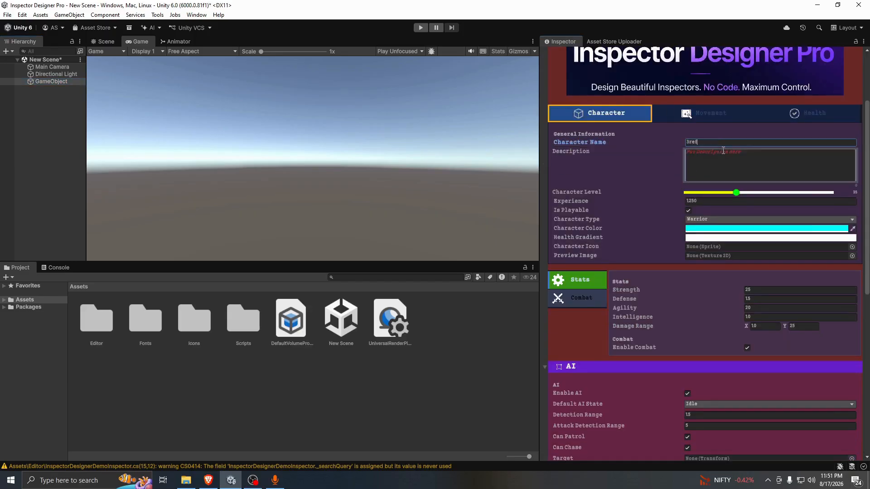
{"action": "key", "text": "BackSpace"}
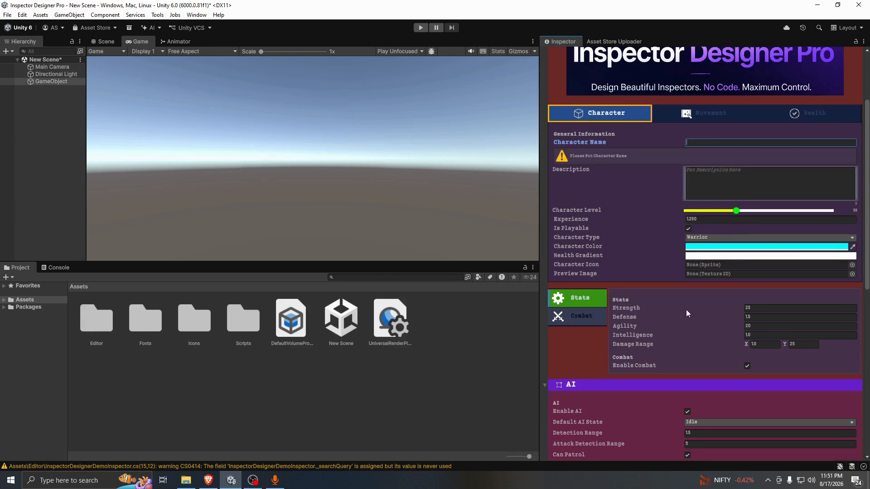
{"action": "scroll", "coordinate": [687, 316], "scroll_direction": "down", "scroll_amount": 10}
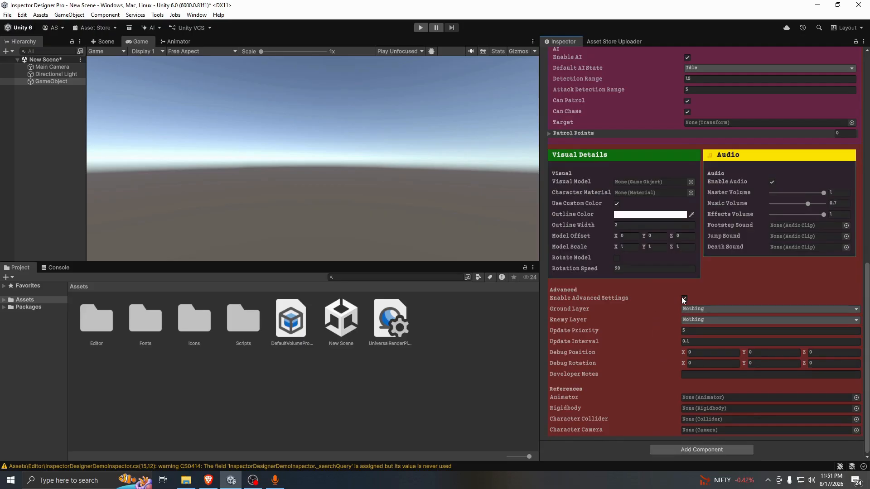
{"action": "left_click", "coordinate": [684, 300]}
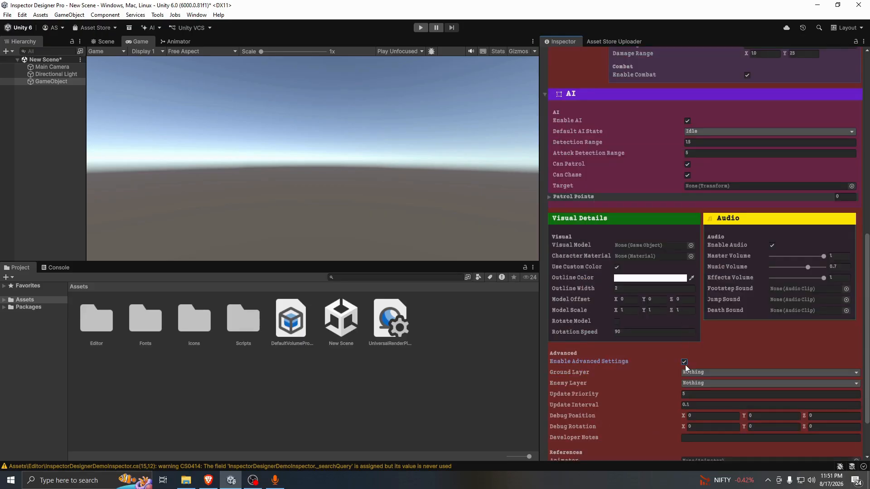
- Review the baked inspector's Character, Movement and Health tabs and the AI, Visual Details, Audio and Advanced sections
{"action": "scroll", "coordinate": [685, 365], "scroll_direction": "up", "scroll_amount": 7}
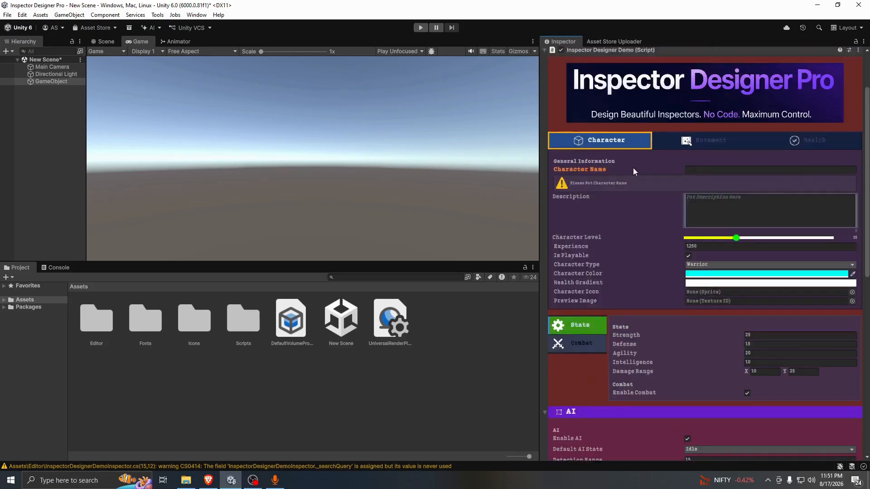
{"action": "left_click", "coordinate": [711, 146]}
{"action": "left_click", "coordinate": [829, 141]}
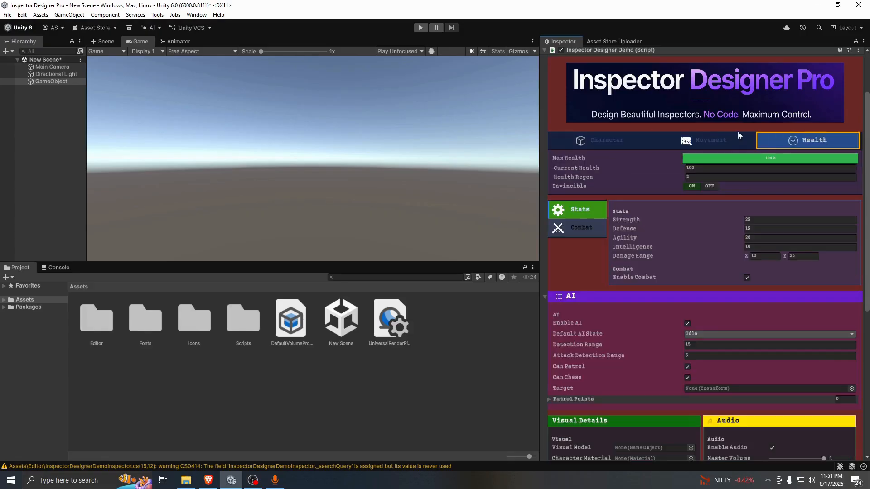
{"action": "left_click", "coordinate": [610, 148]}
{"action": "left_click", "coordinate": [710, 141]}
{"action": "left_click", "coordinate": [603, 141]}
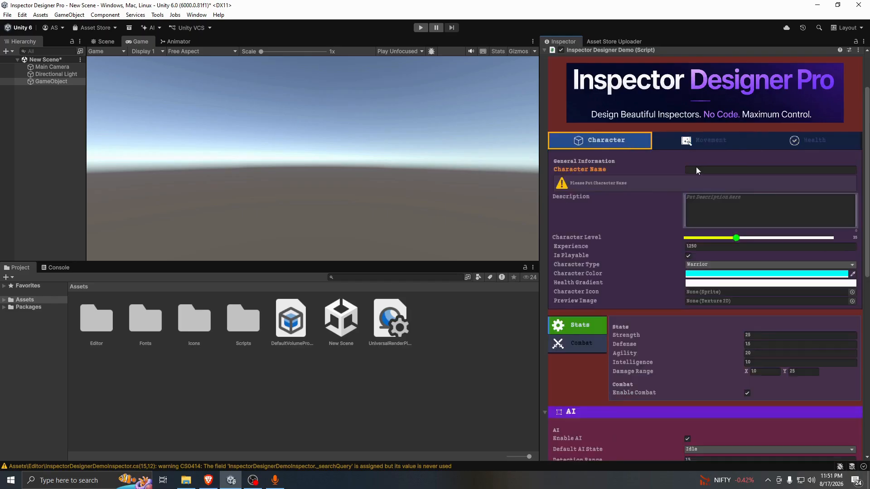
{"action": "scroll", "coordinate": [721, 235], "scroll_direction": "up", "scroll_amount": 3}
{"action": "scroll", "coordinate": [719, 297], "scroll_direction": "down", "scroll_amount": 8}
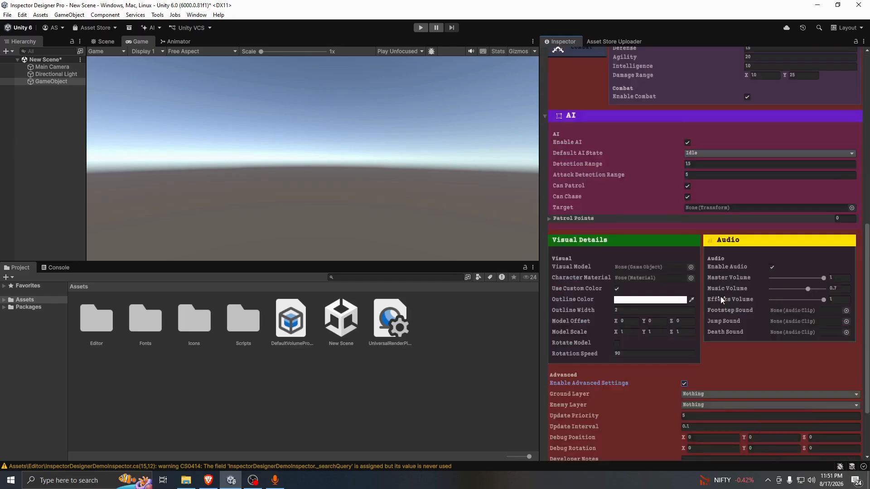
{"action": "scroll", "coordinate": [726, 297], "scroll_direction": "up", "scroll_amount": 8}
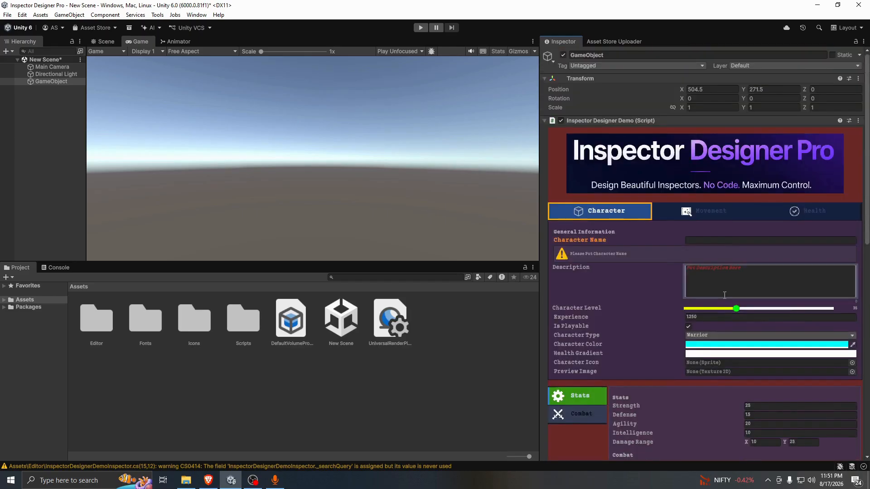
{"action": "mouse_move", "coordinate": [209, 483]}
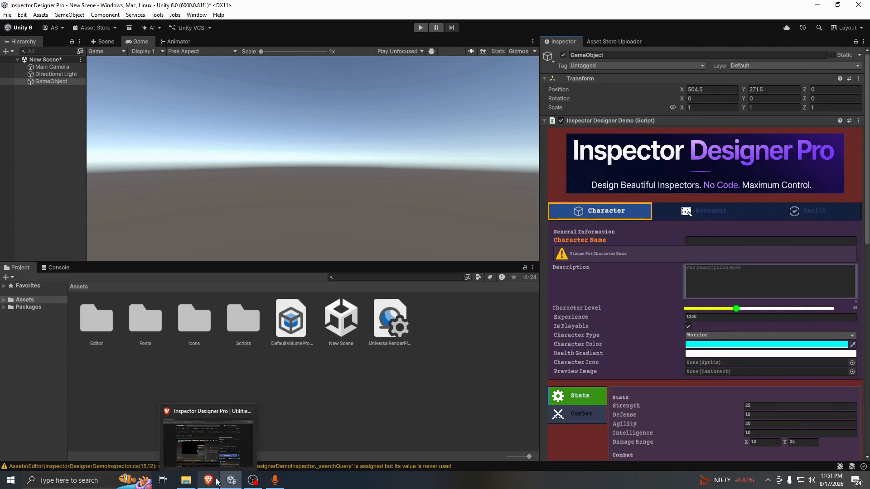